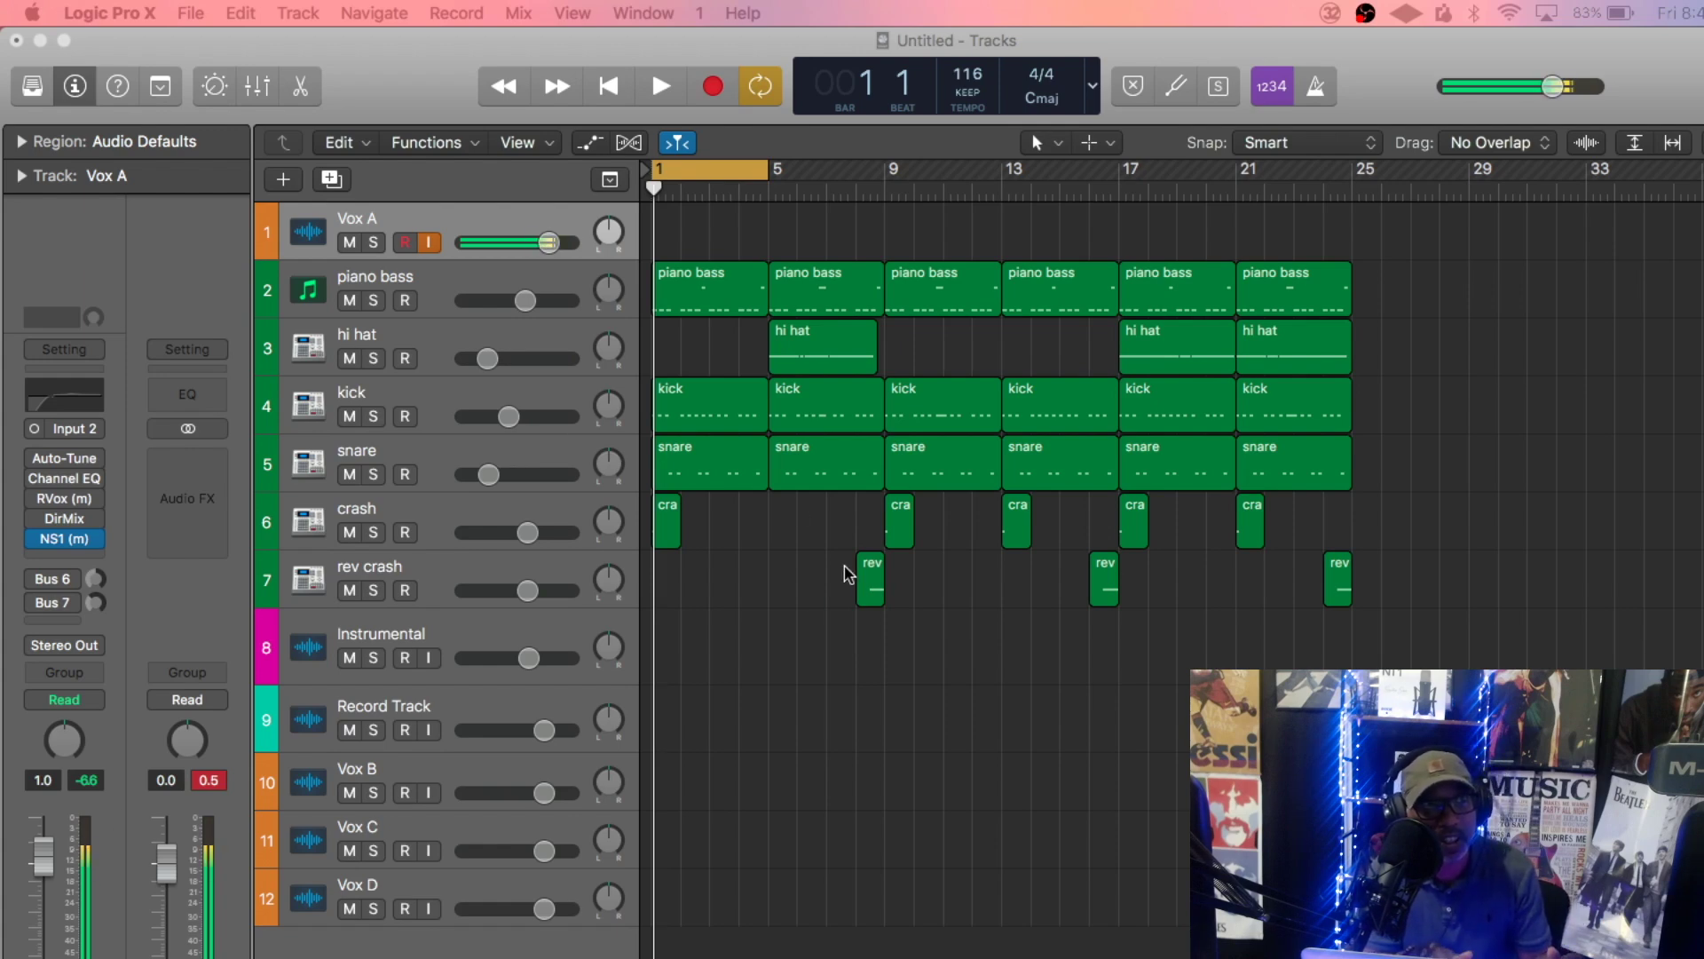
- Play and stop the beat twice while the project tempo goes to 115 BPM
{"action": "left_click", "coordinate": [798, 608]}
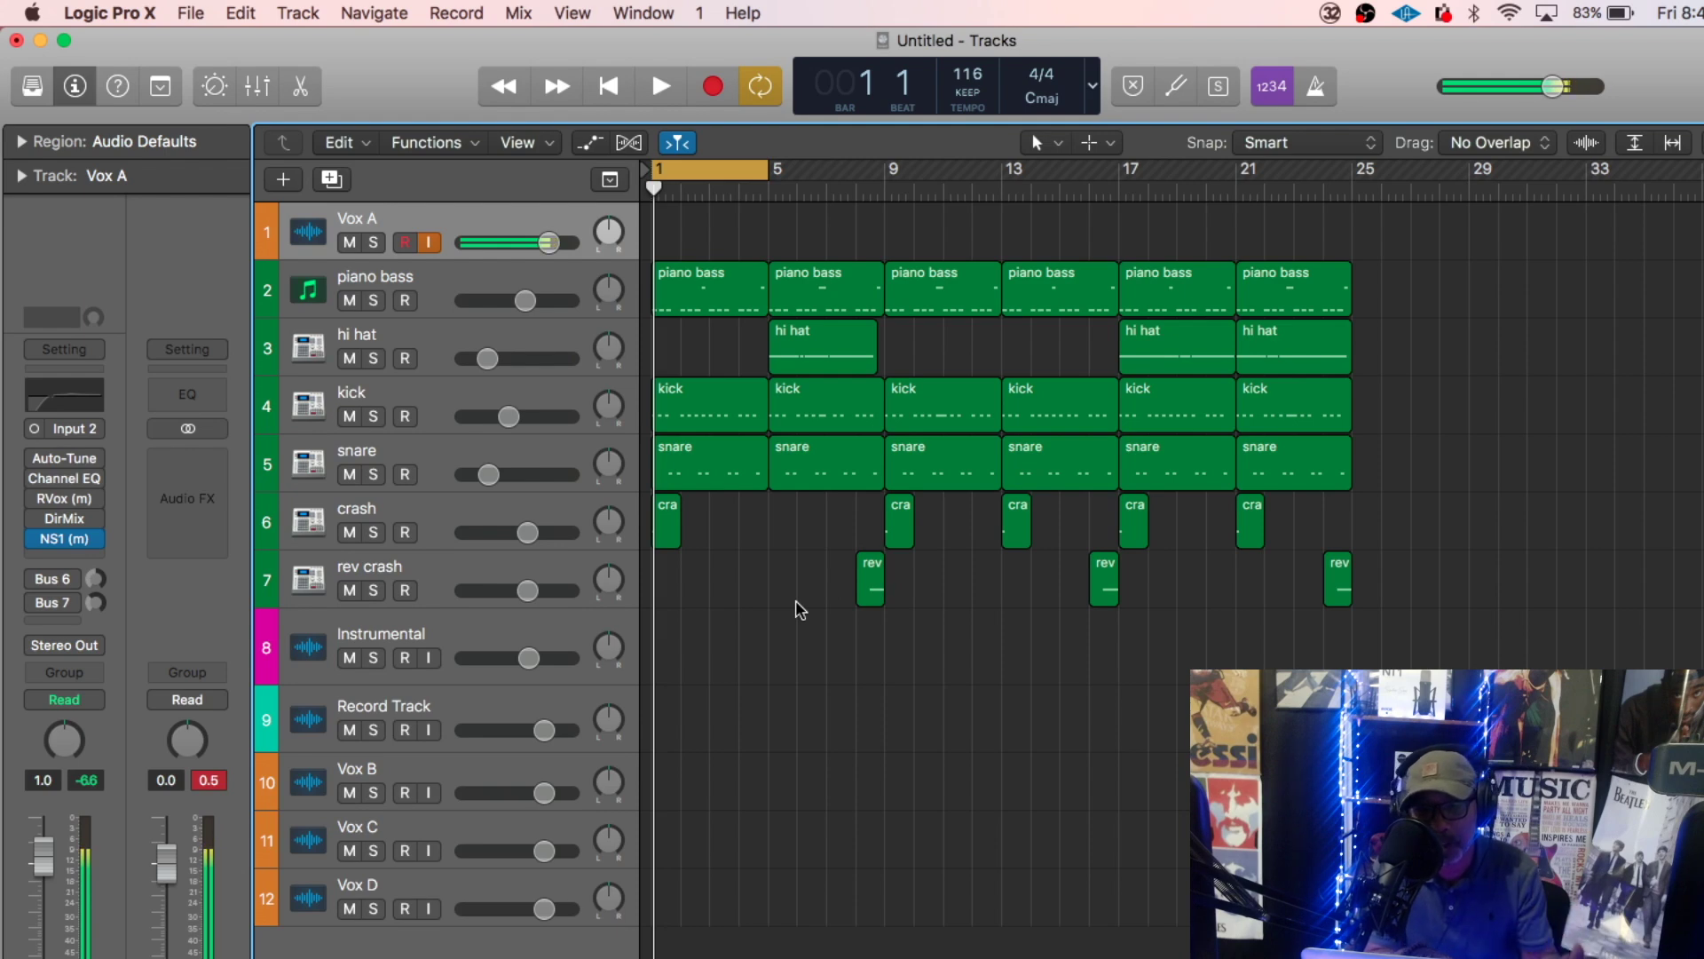
{"action": "key", "text": "space"}
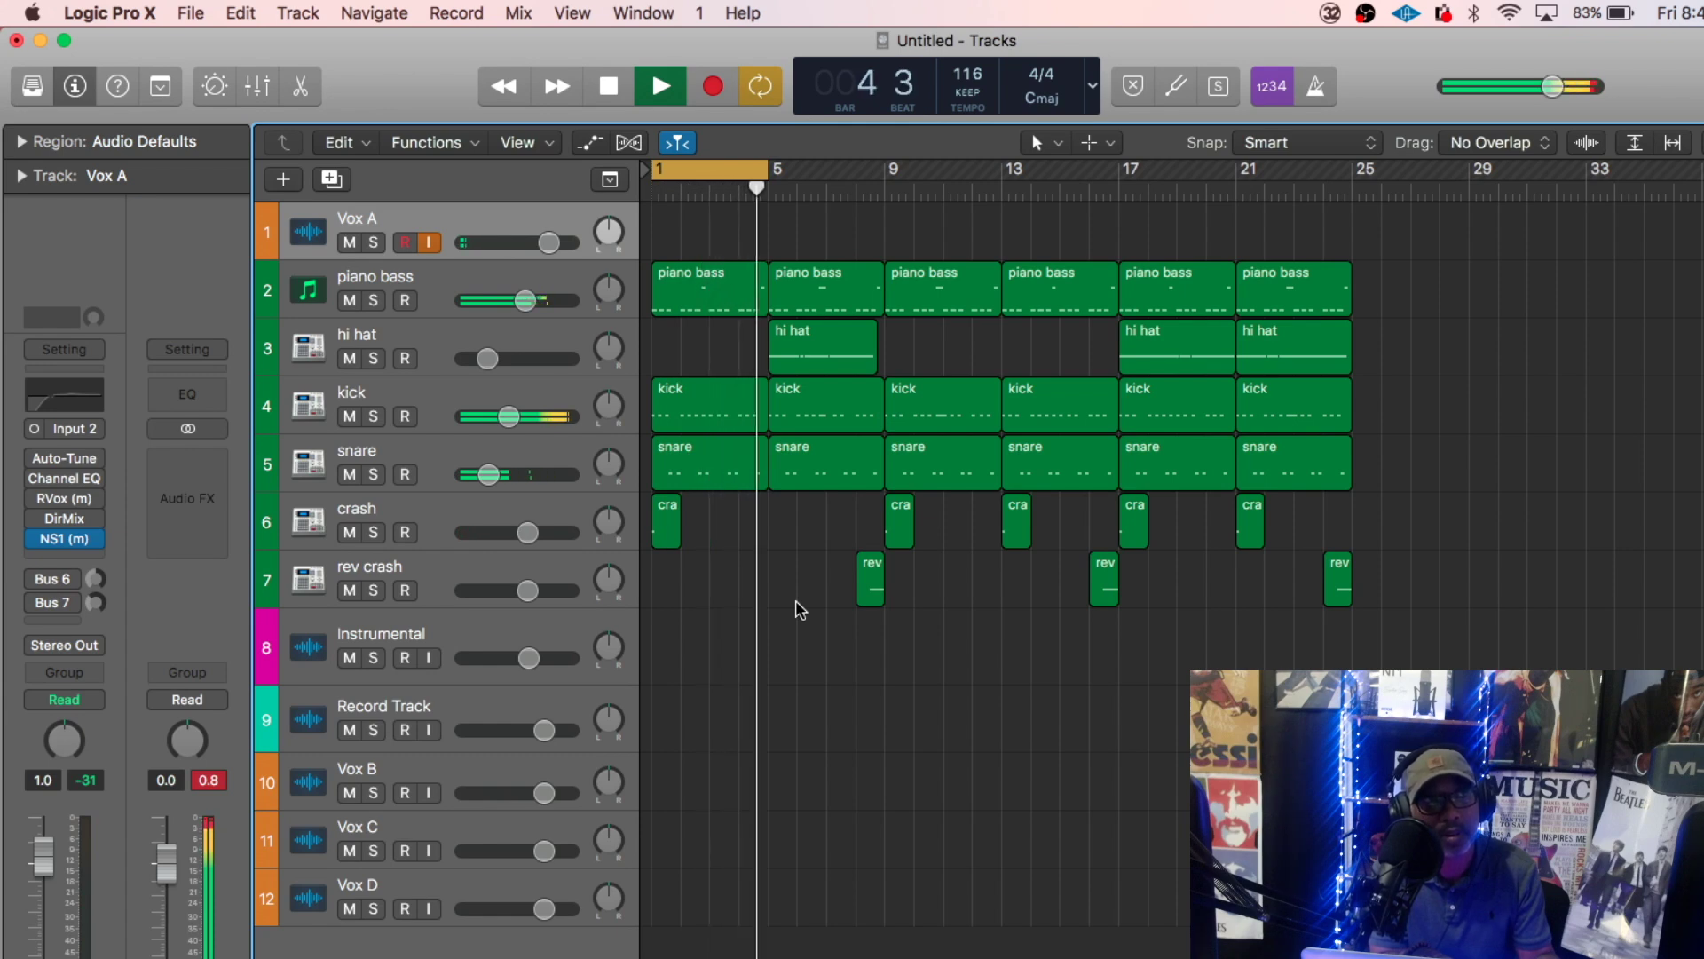
{"action": "key", "text": "space"}
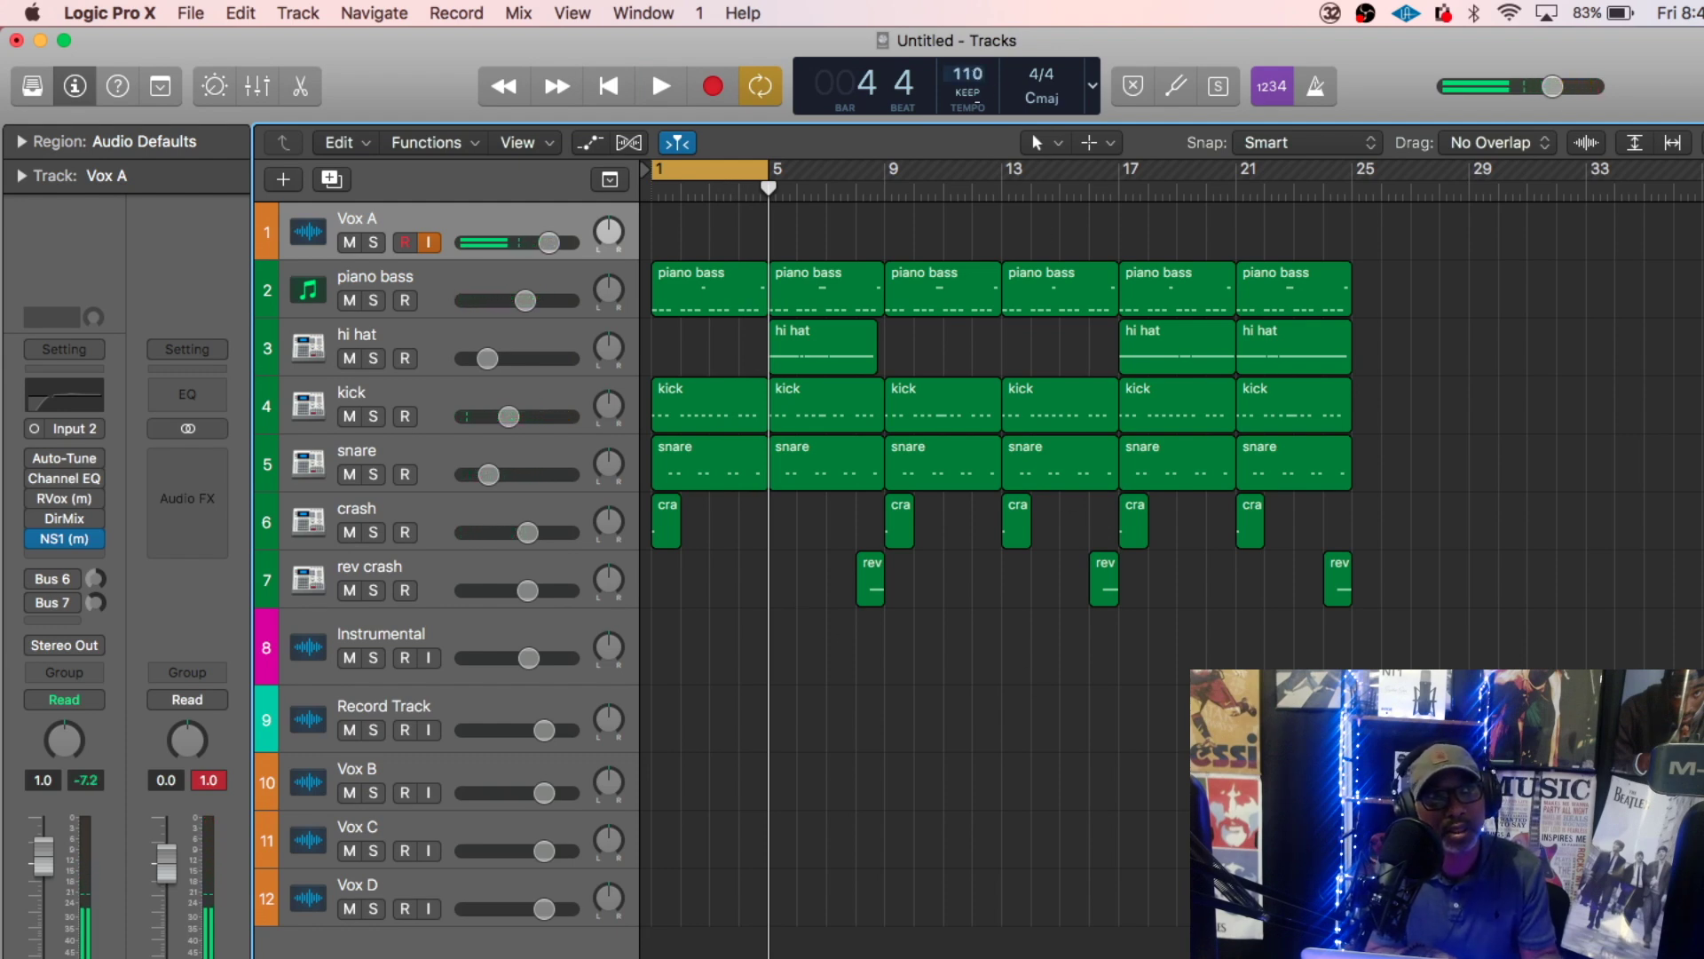
{"action": "key", "text": "space"}
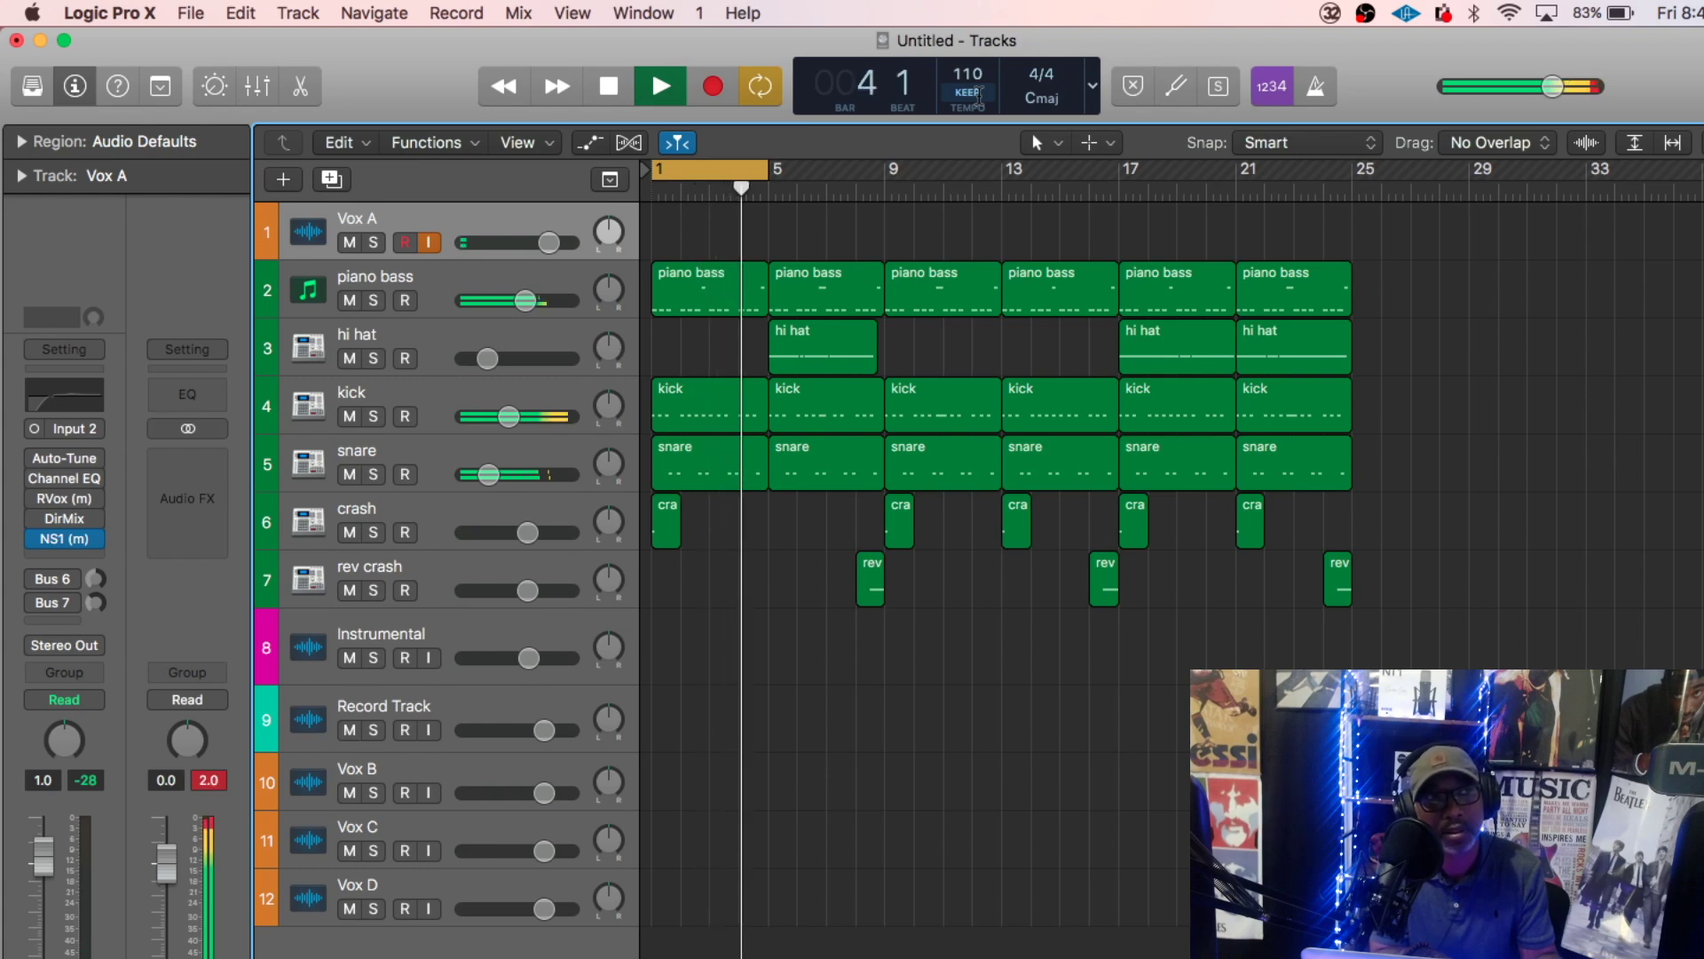
{"action": "key", "text": "space"}
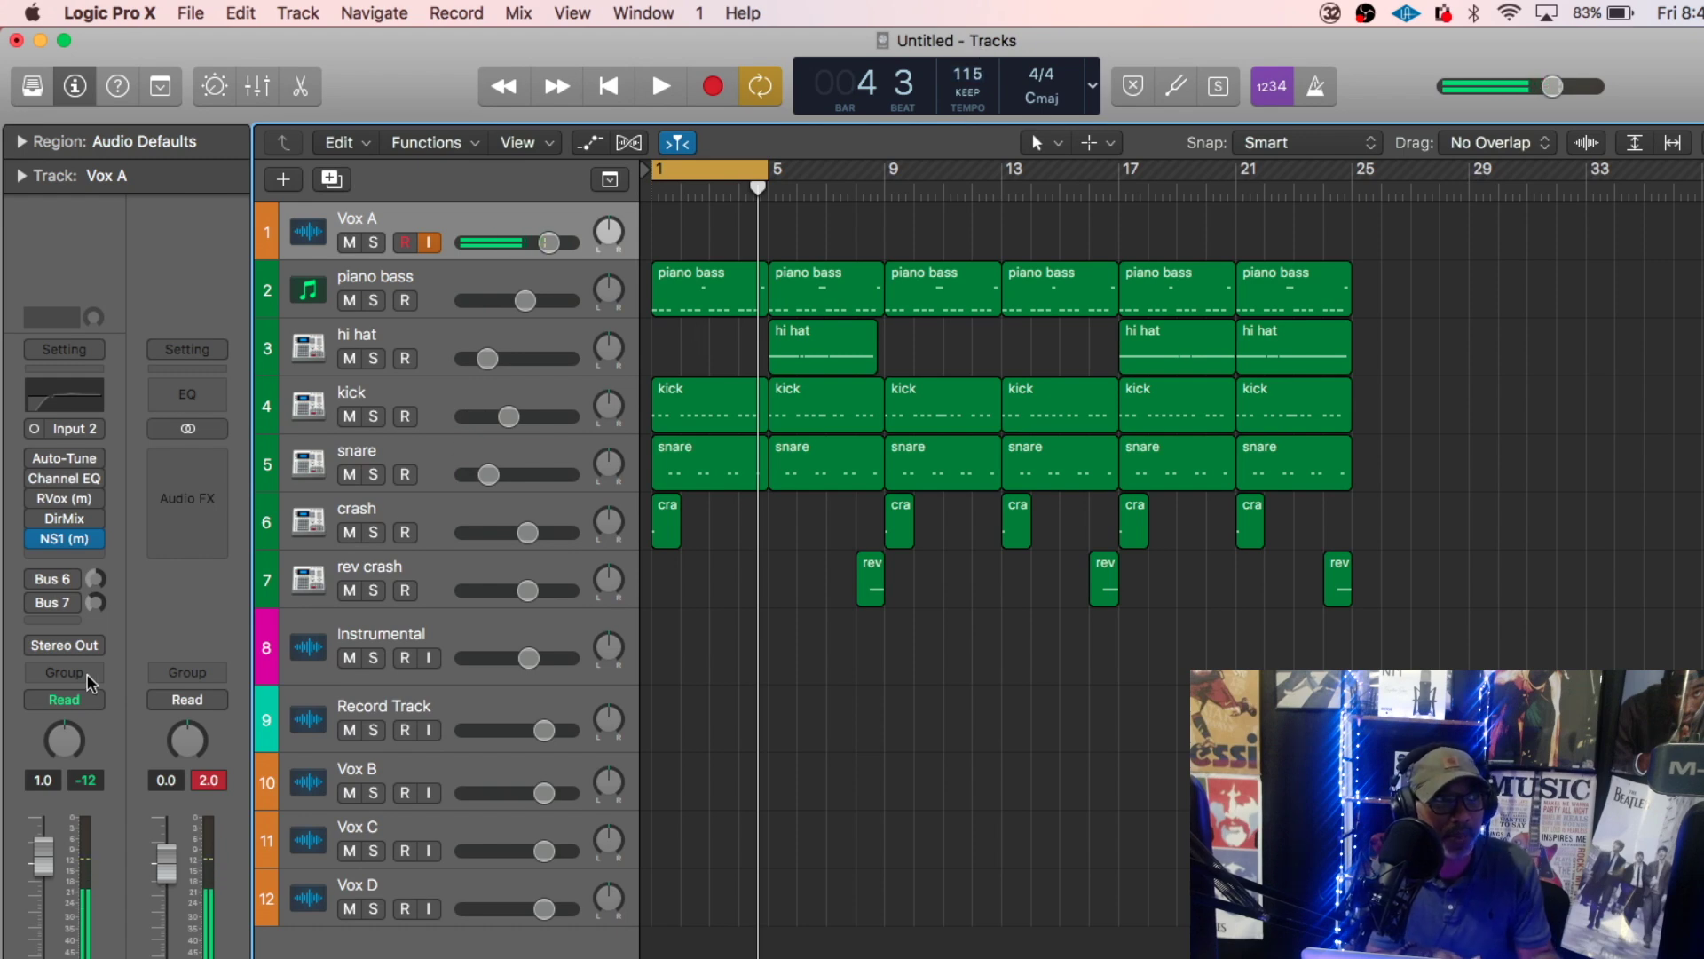
- Create a new Software Instrument track via Track > New Tracks
{"action": "left_click", "coordinate": [297, 13]}
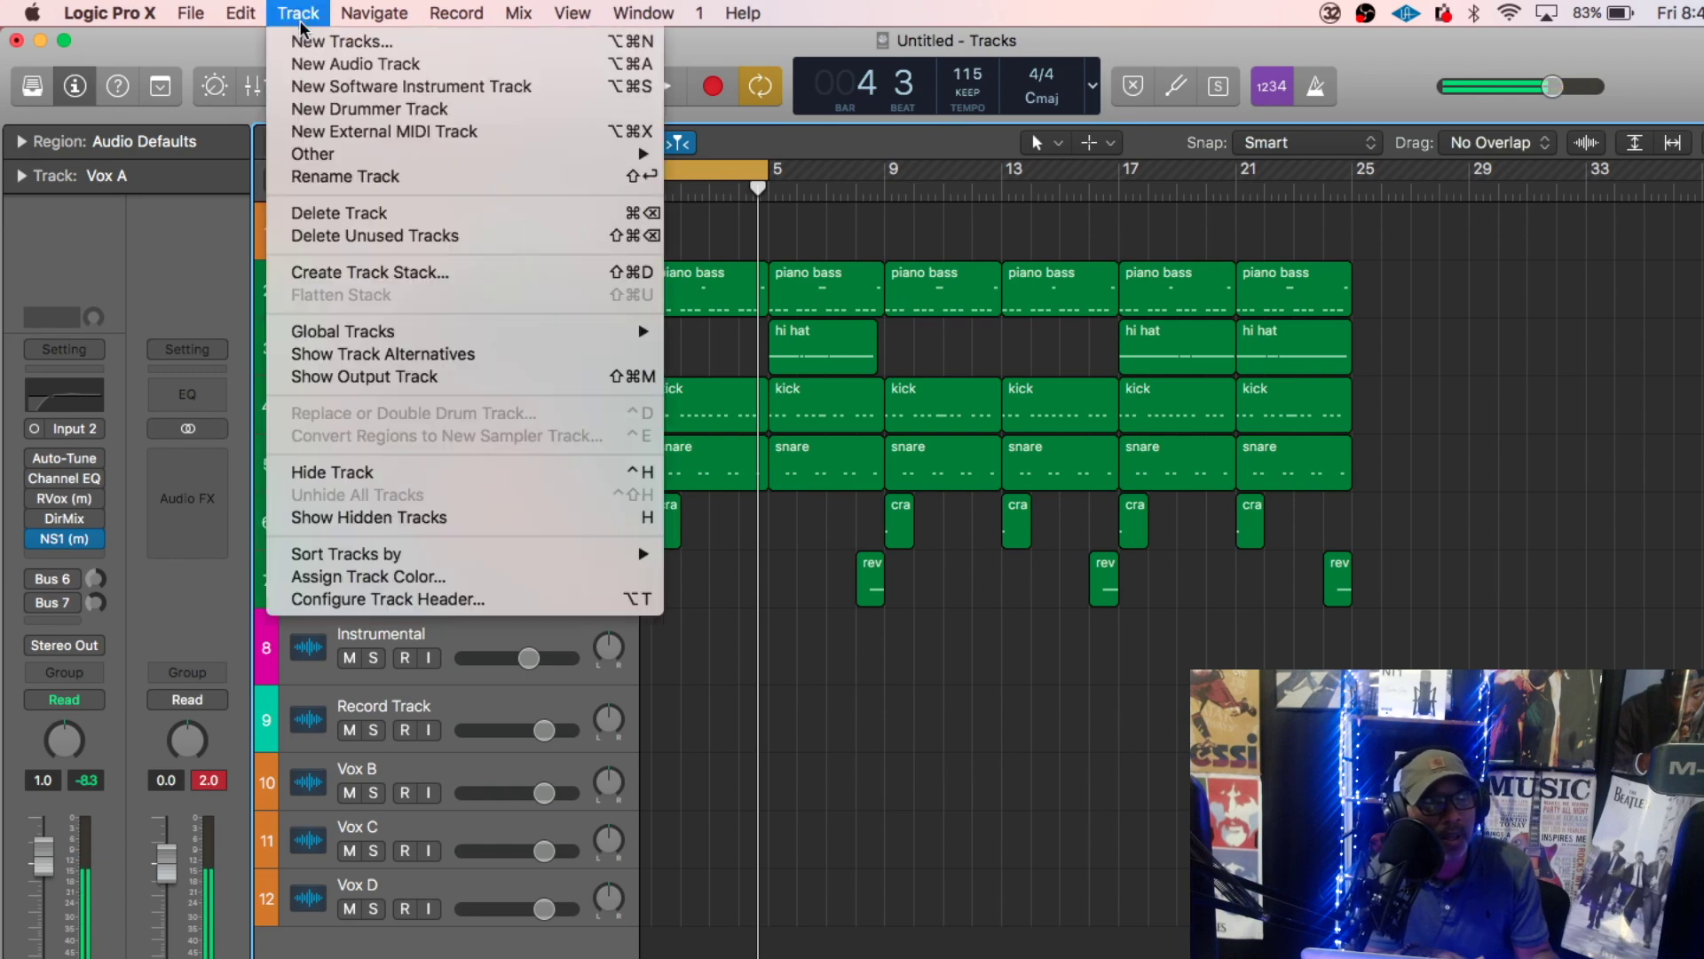
{"action": "left_click", "coordinate": [320, 44]}
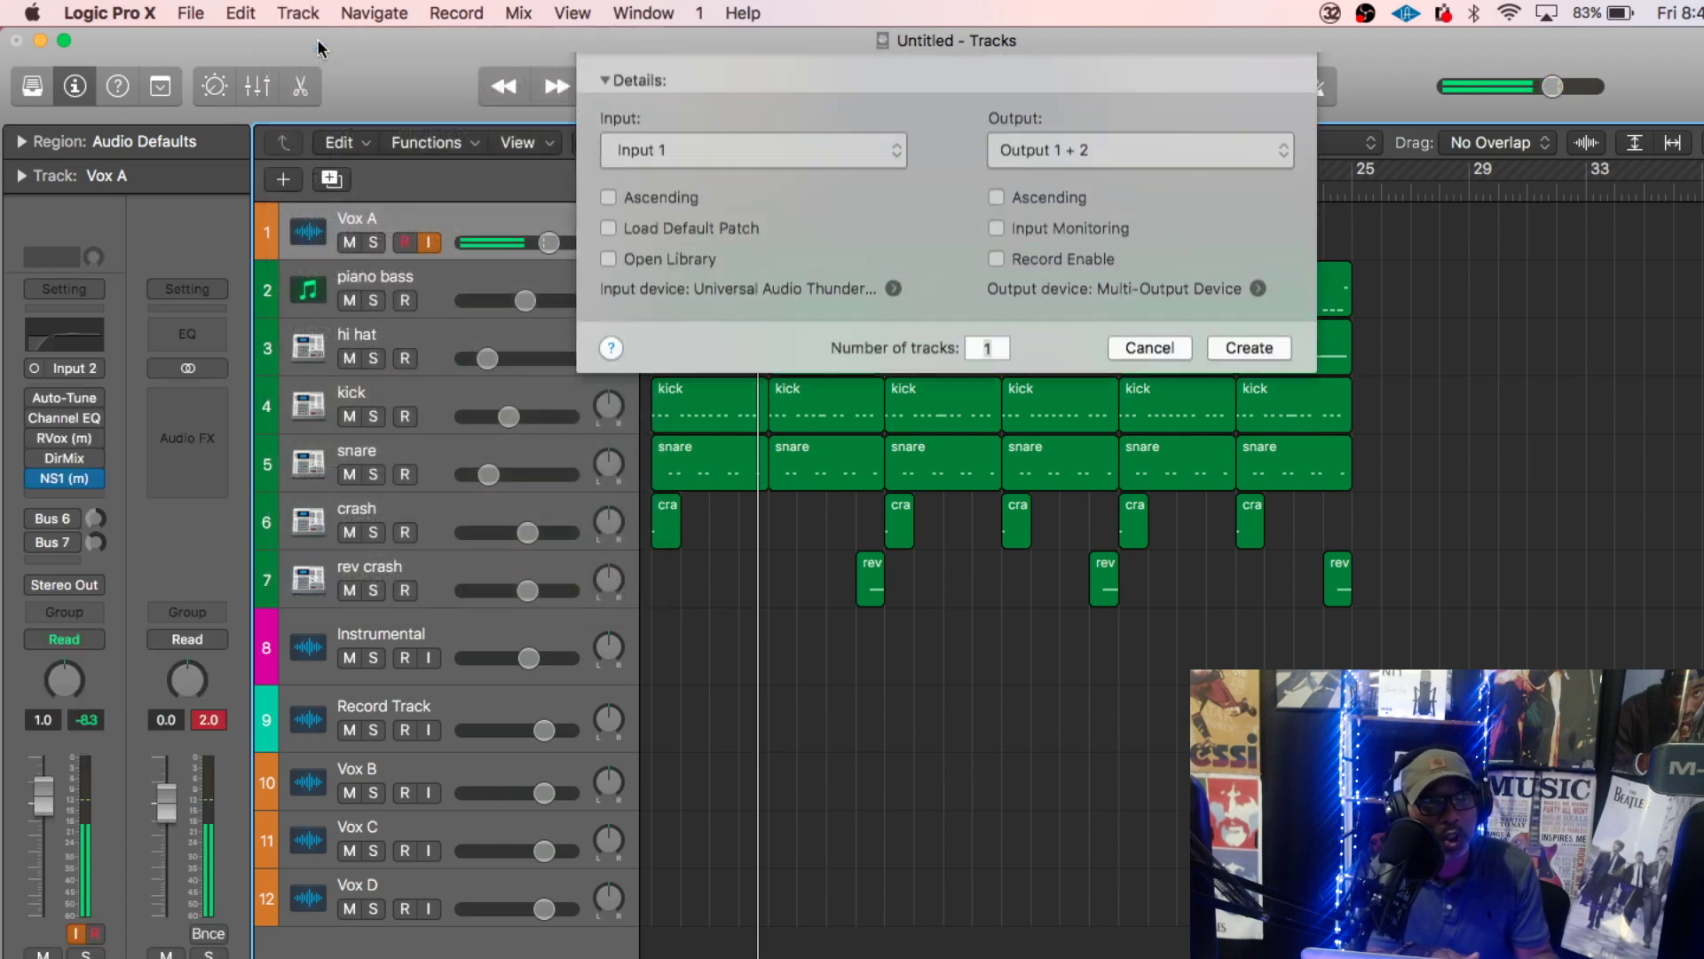
{"action": "left_click", "coordinate": [782, 113]}
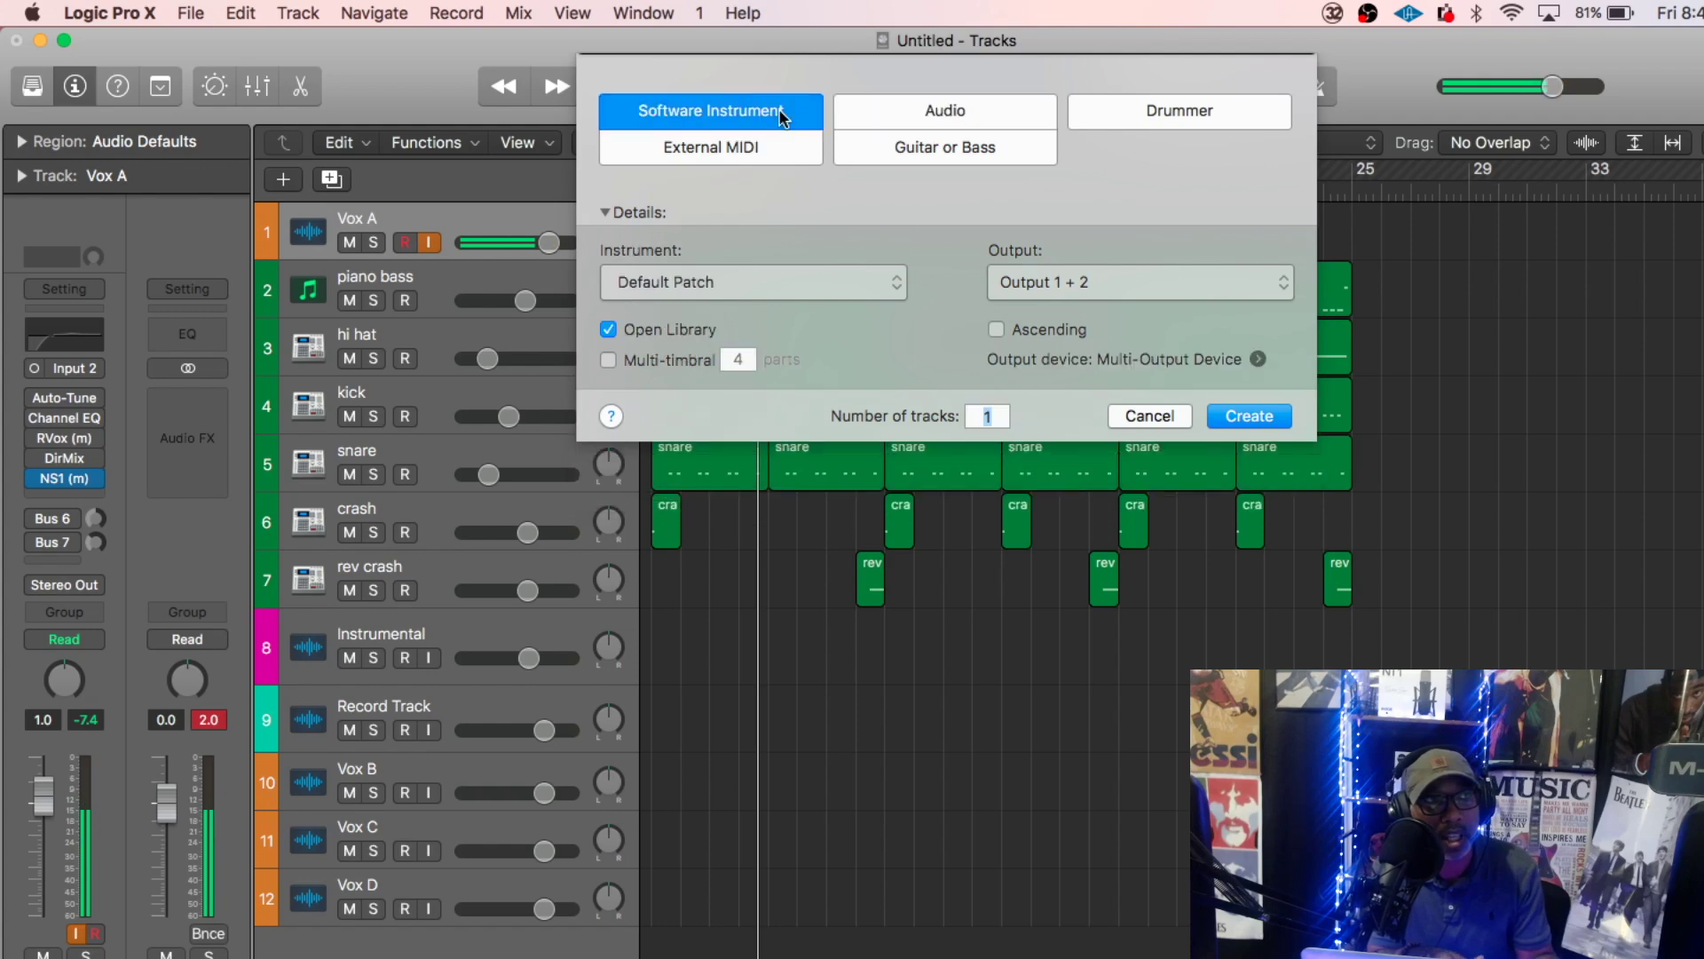
{"action": "left_click", "coordinate": [1251, 417]}
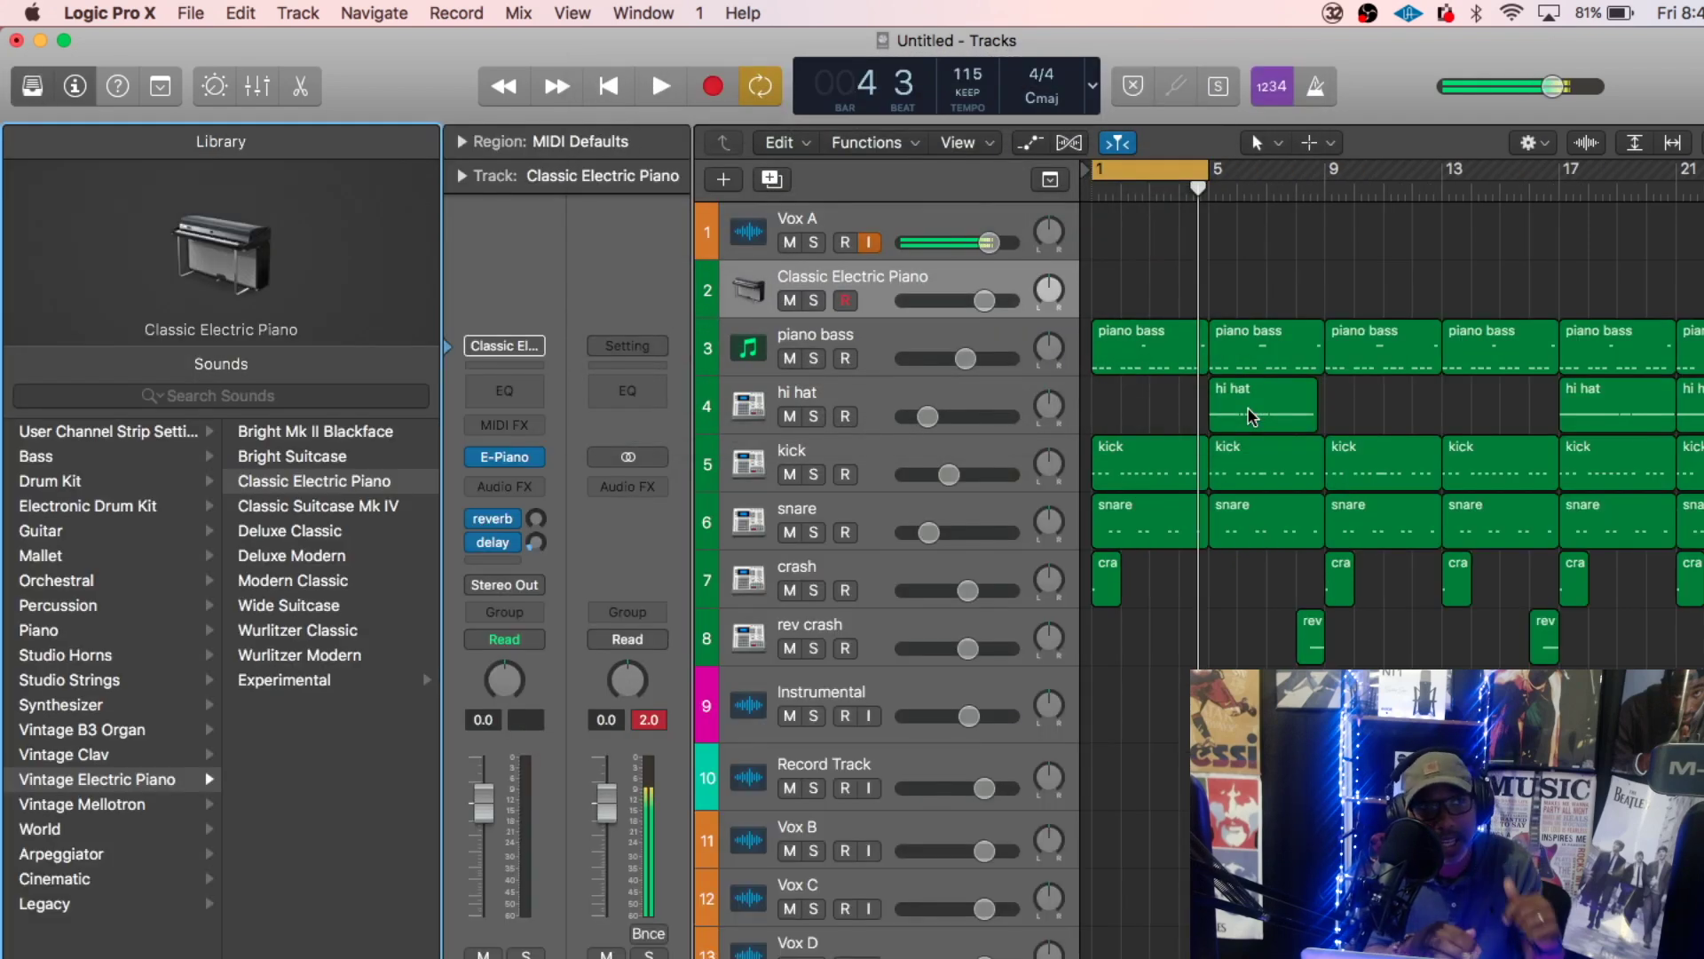
- Close the Library and load Arcade (Stereo) as the track's instrument
{"action": "left_click", "coordinate": [32, 86]}
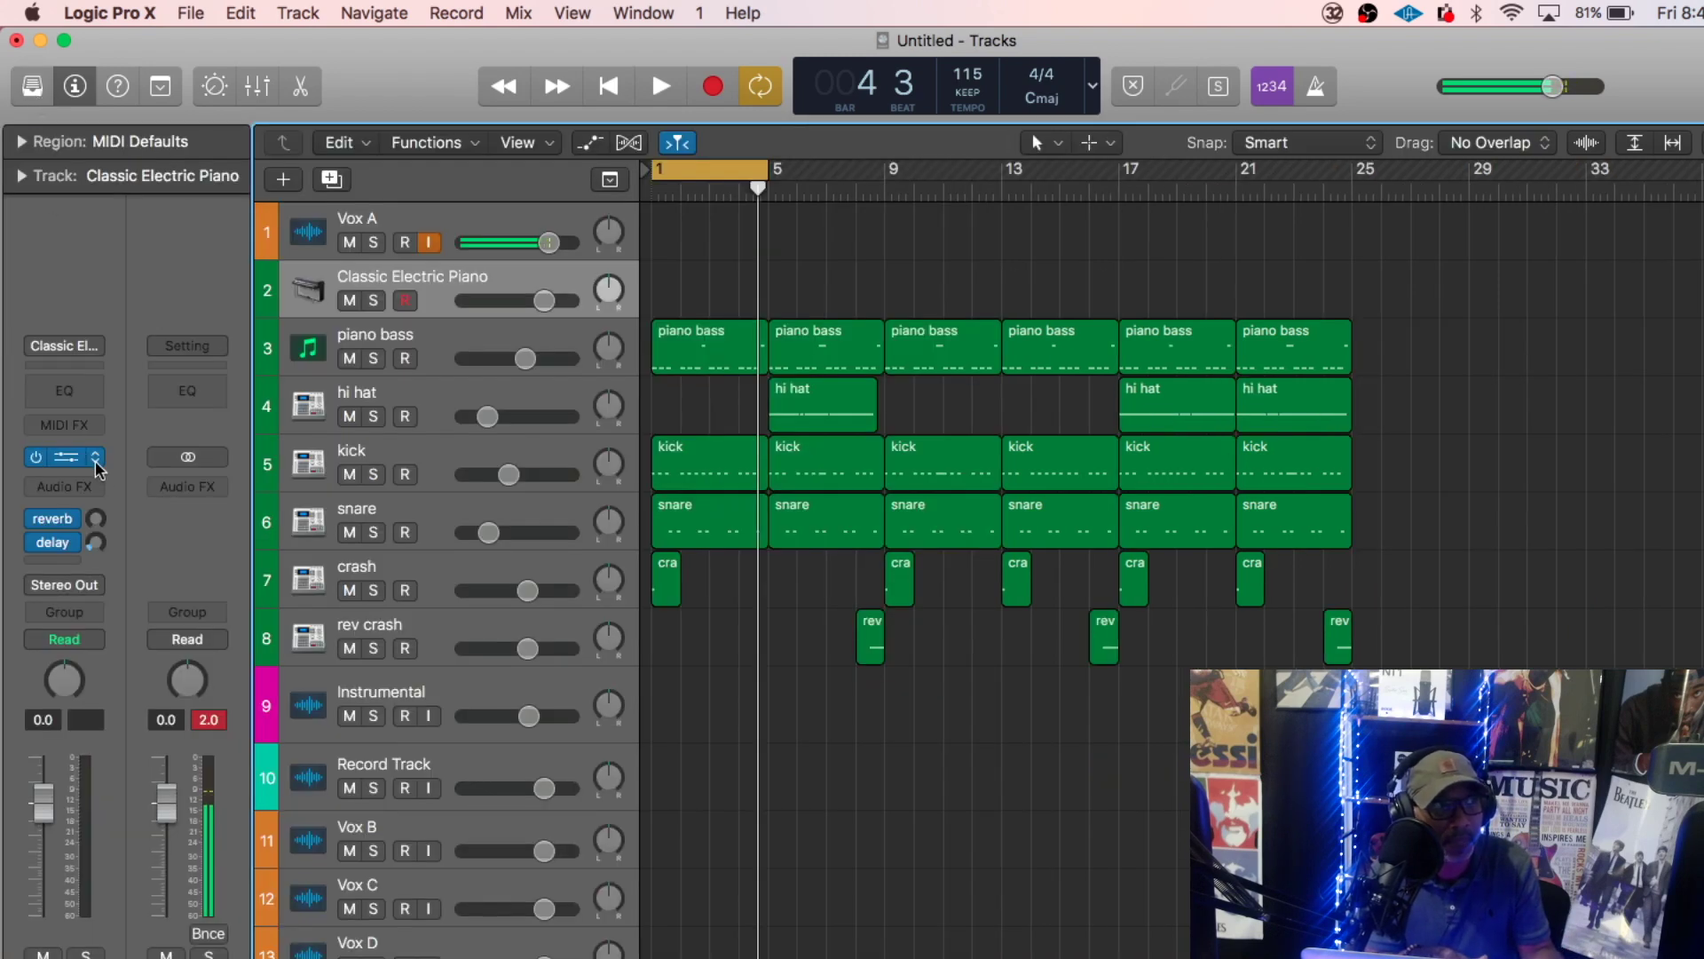
{"action": "left_click", "coordinate": [95, 462]}
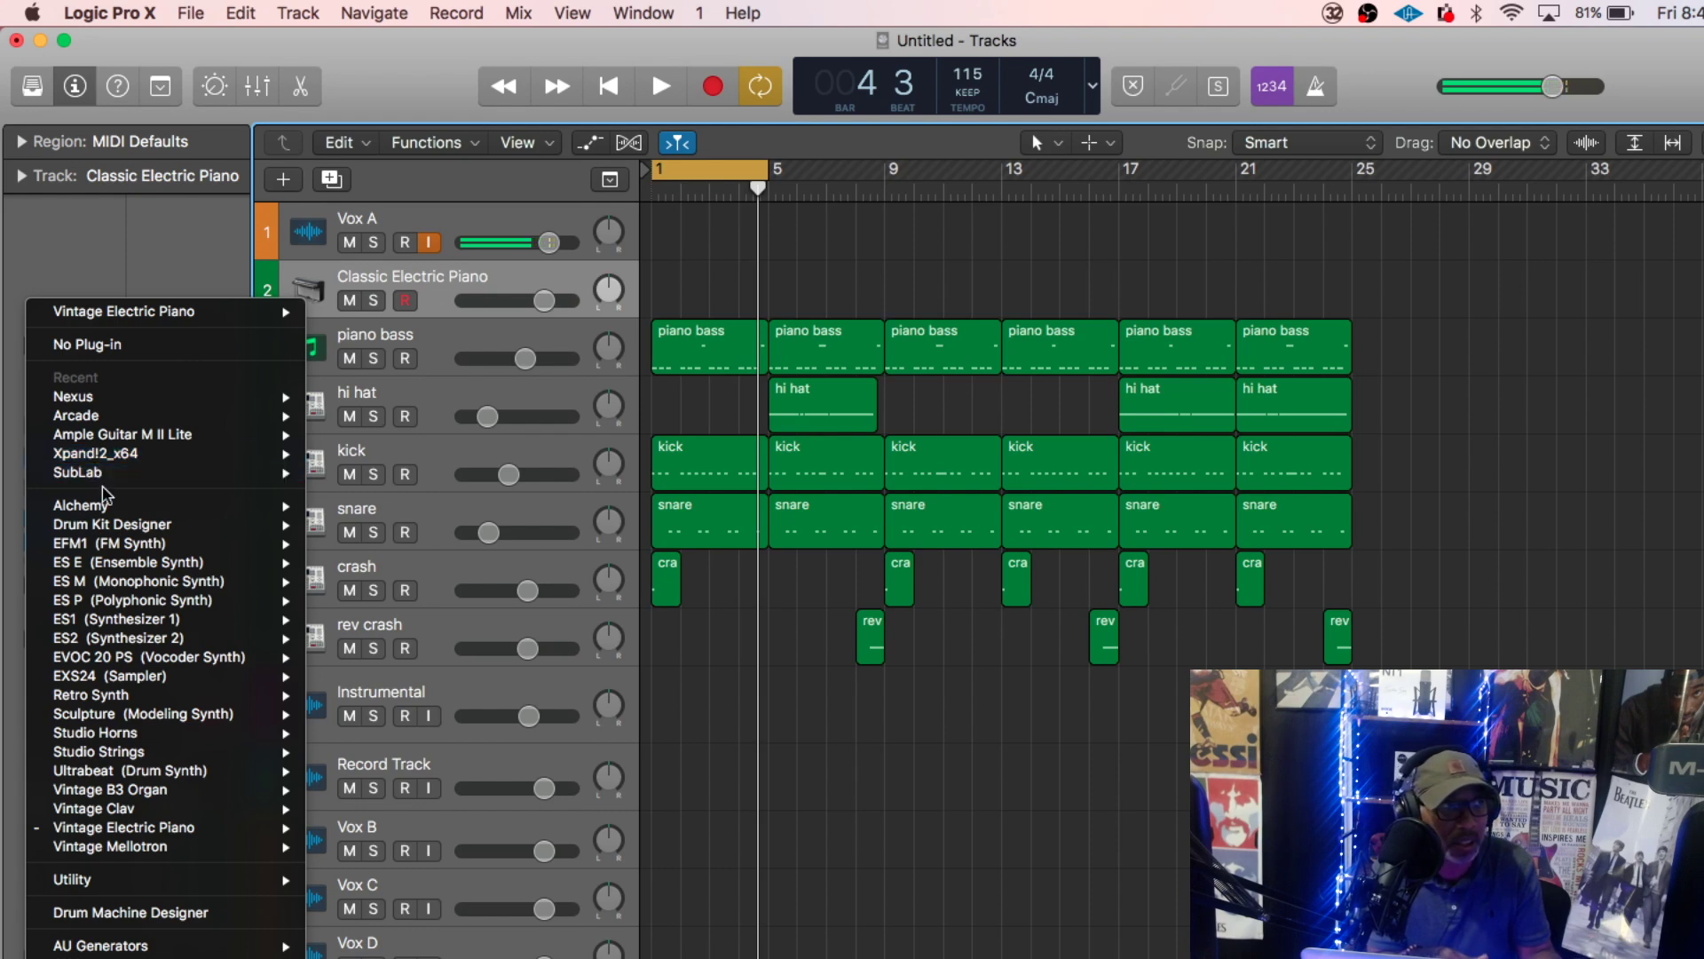
{"action": "mouse_move", "coordinate": [159, 415]}
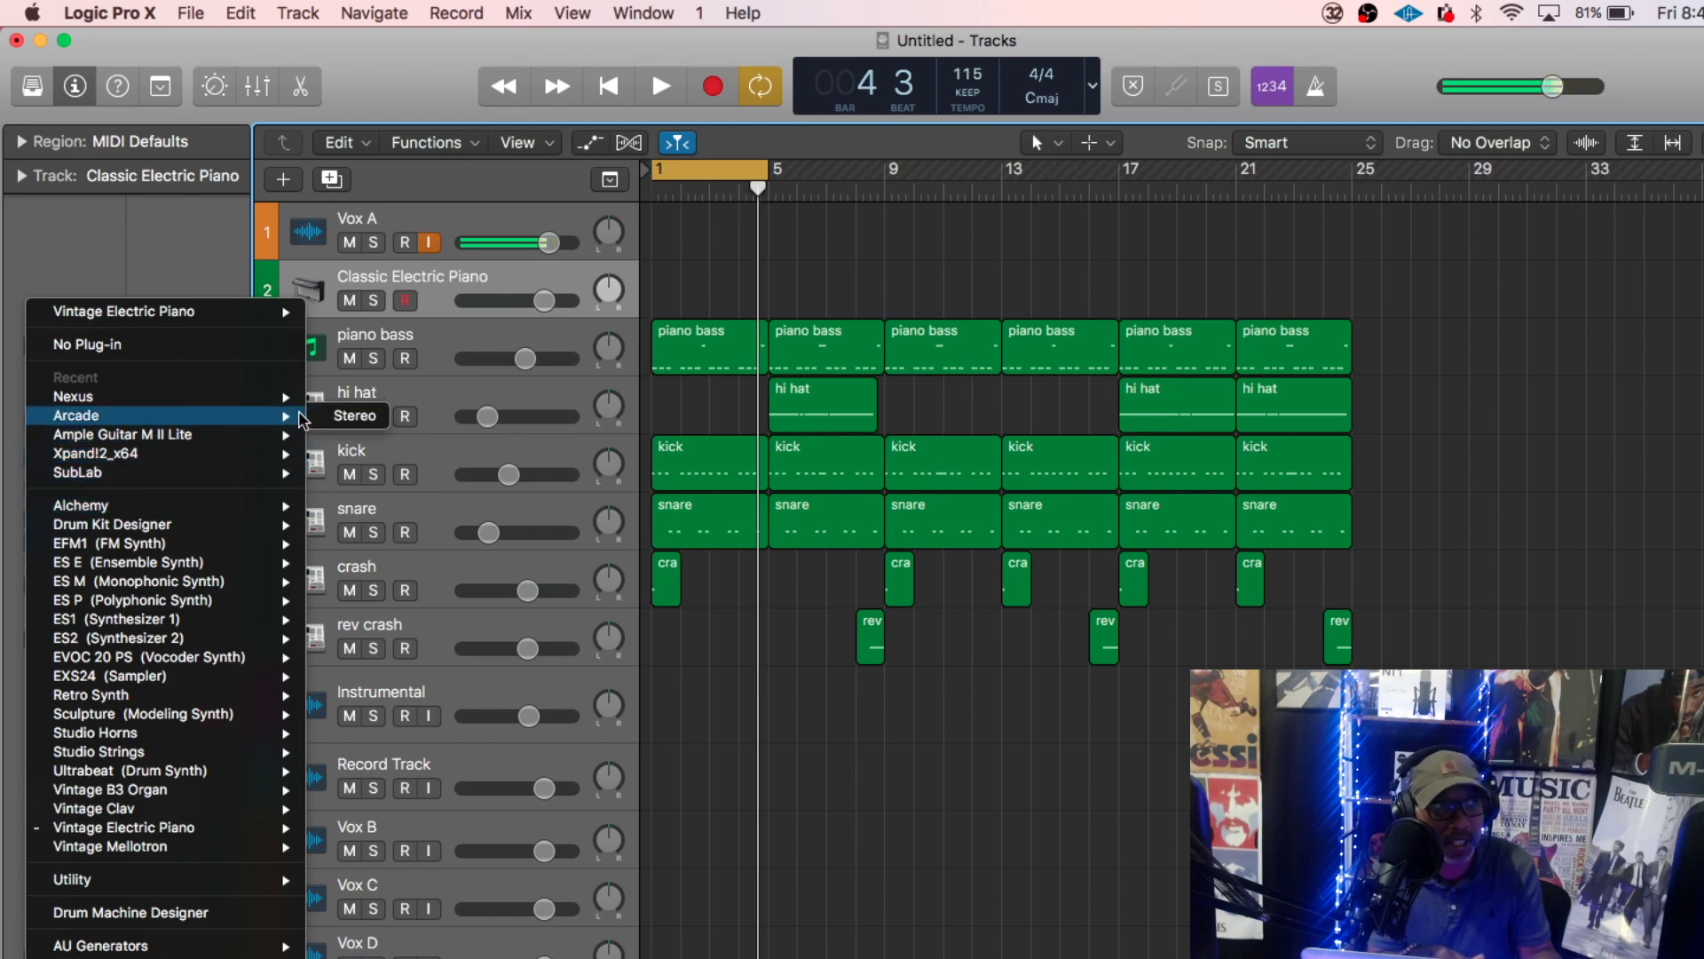
{"action": "left_click", "coordinate": [336, 424]}
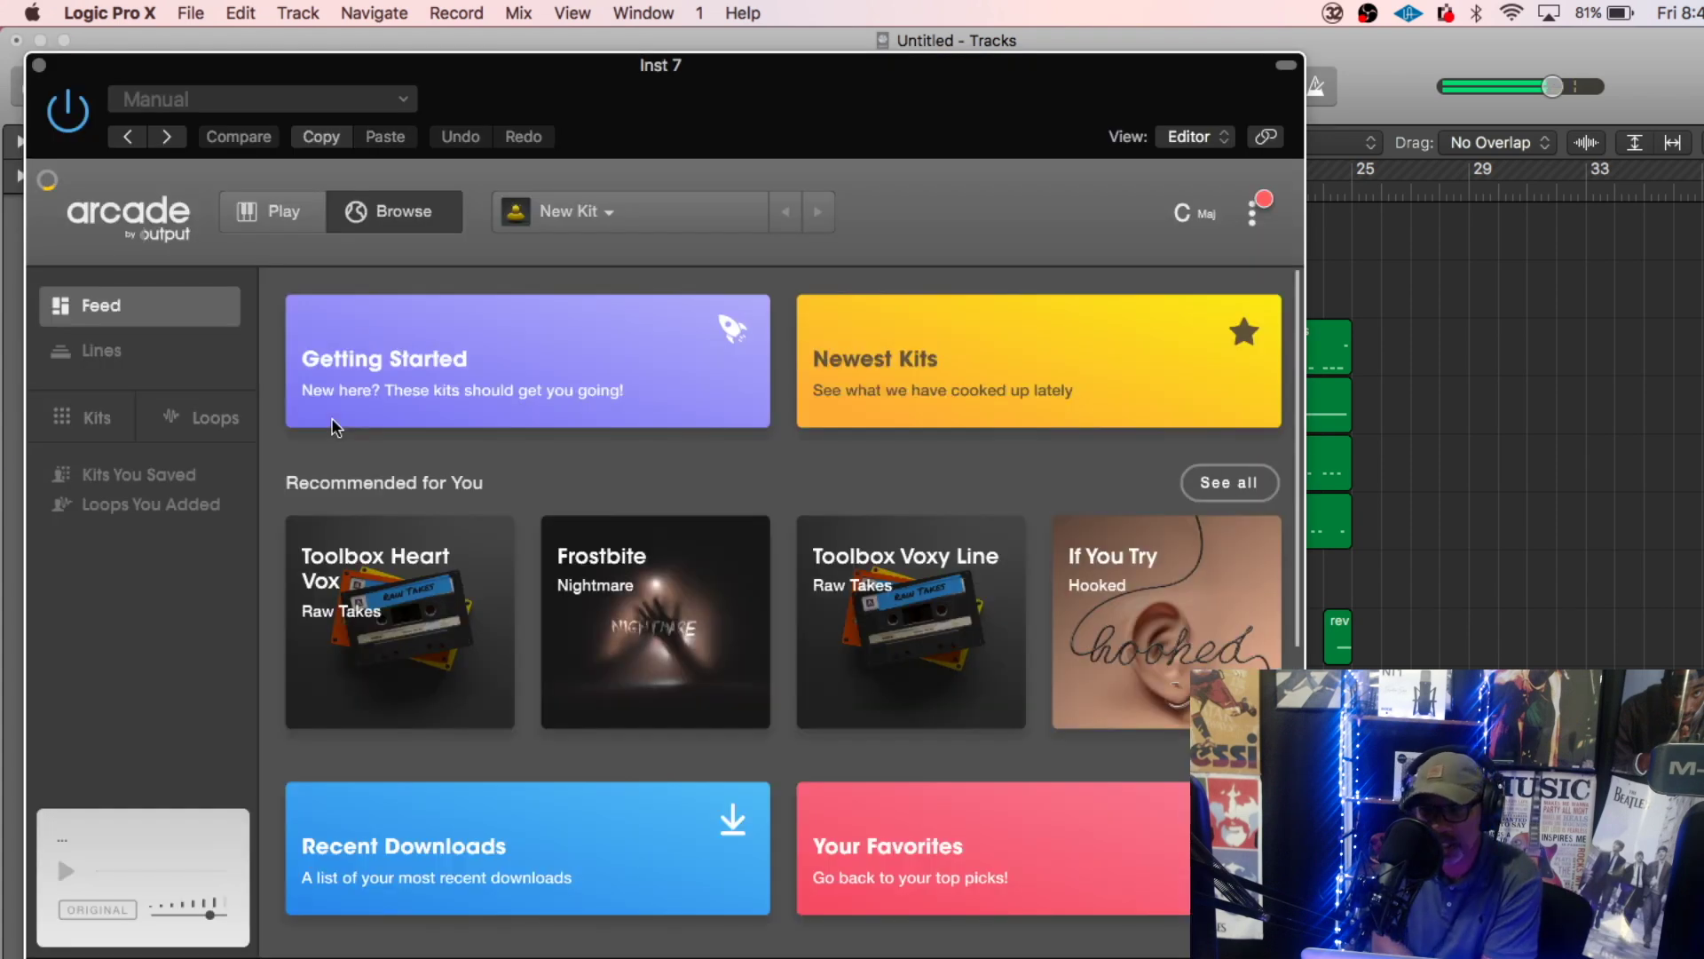
- Load the Second Moon kit from Arcade's Drip line
{"action": "left_click", "coordinate": [126, 364]}
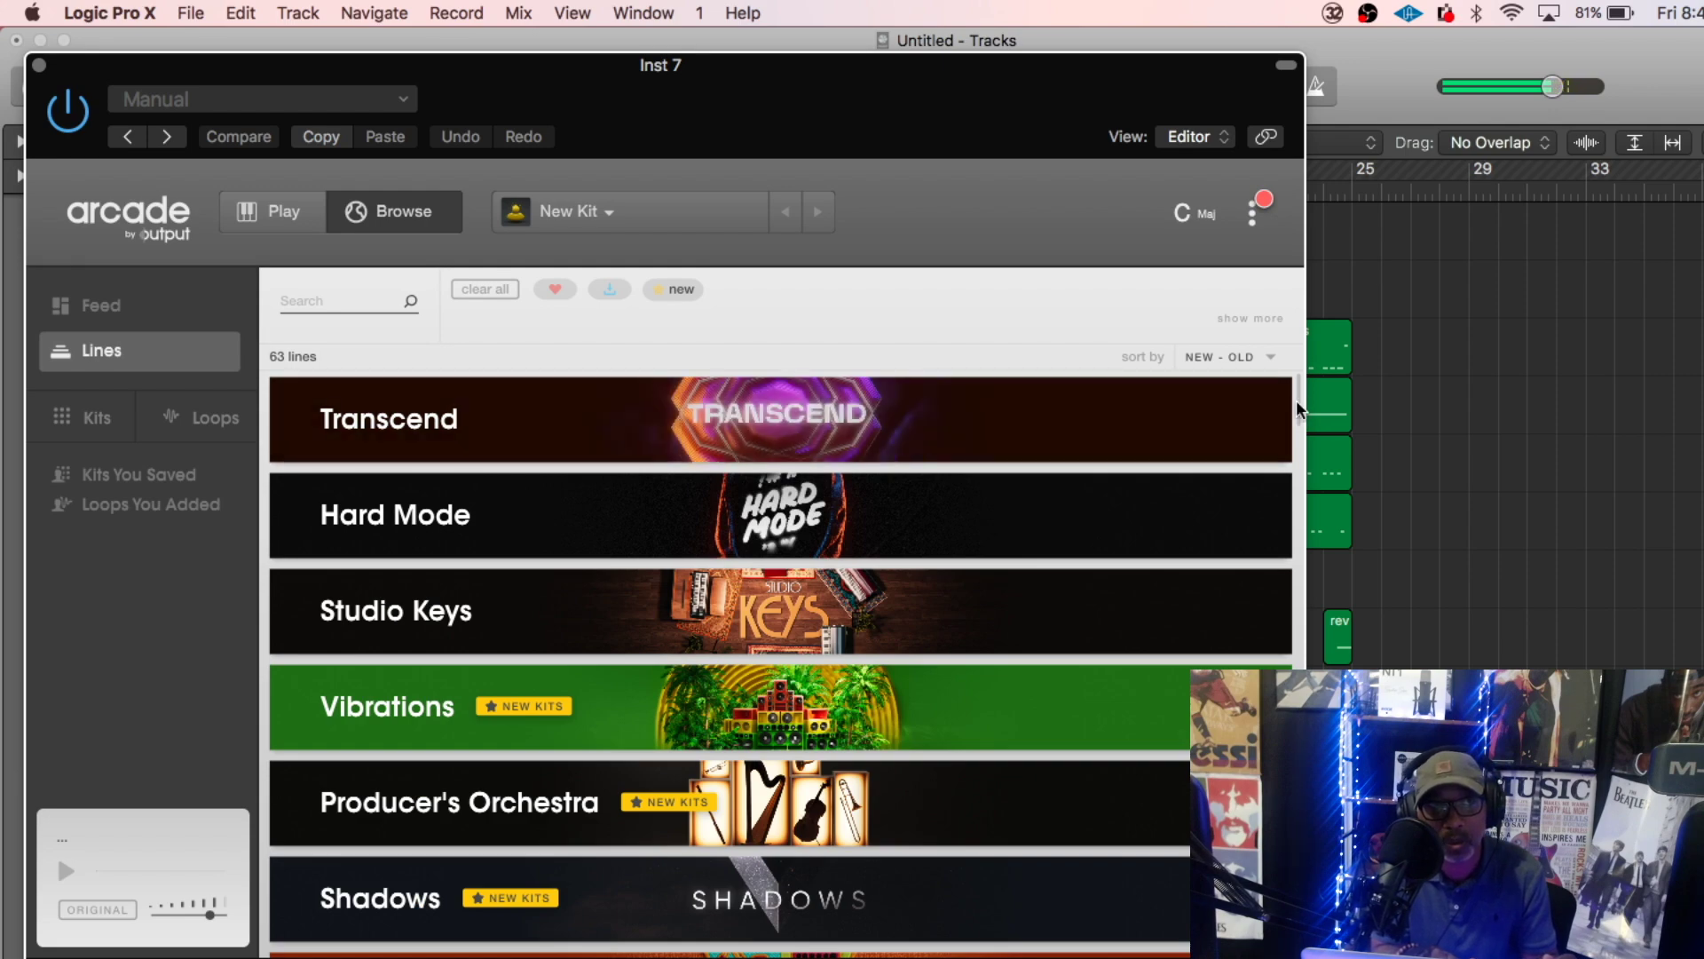
{"action": "left_click_drag", "start_coordinate": [1302, 433], "coordinate": [1312, 604]}
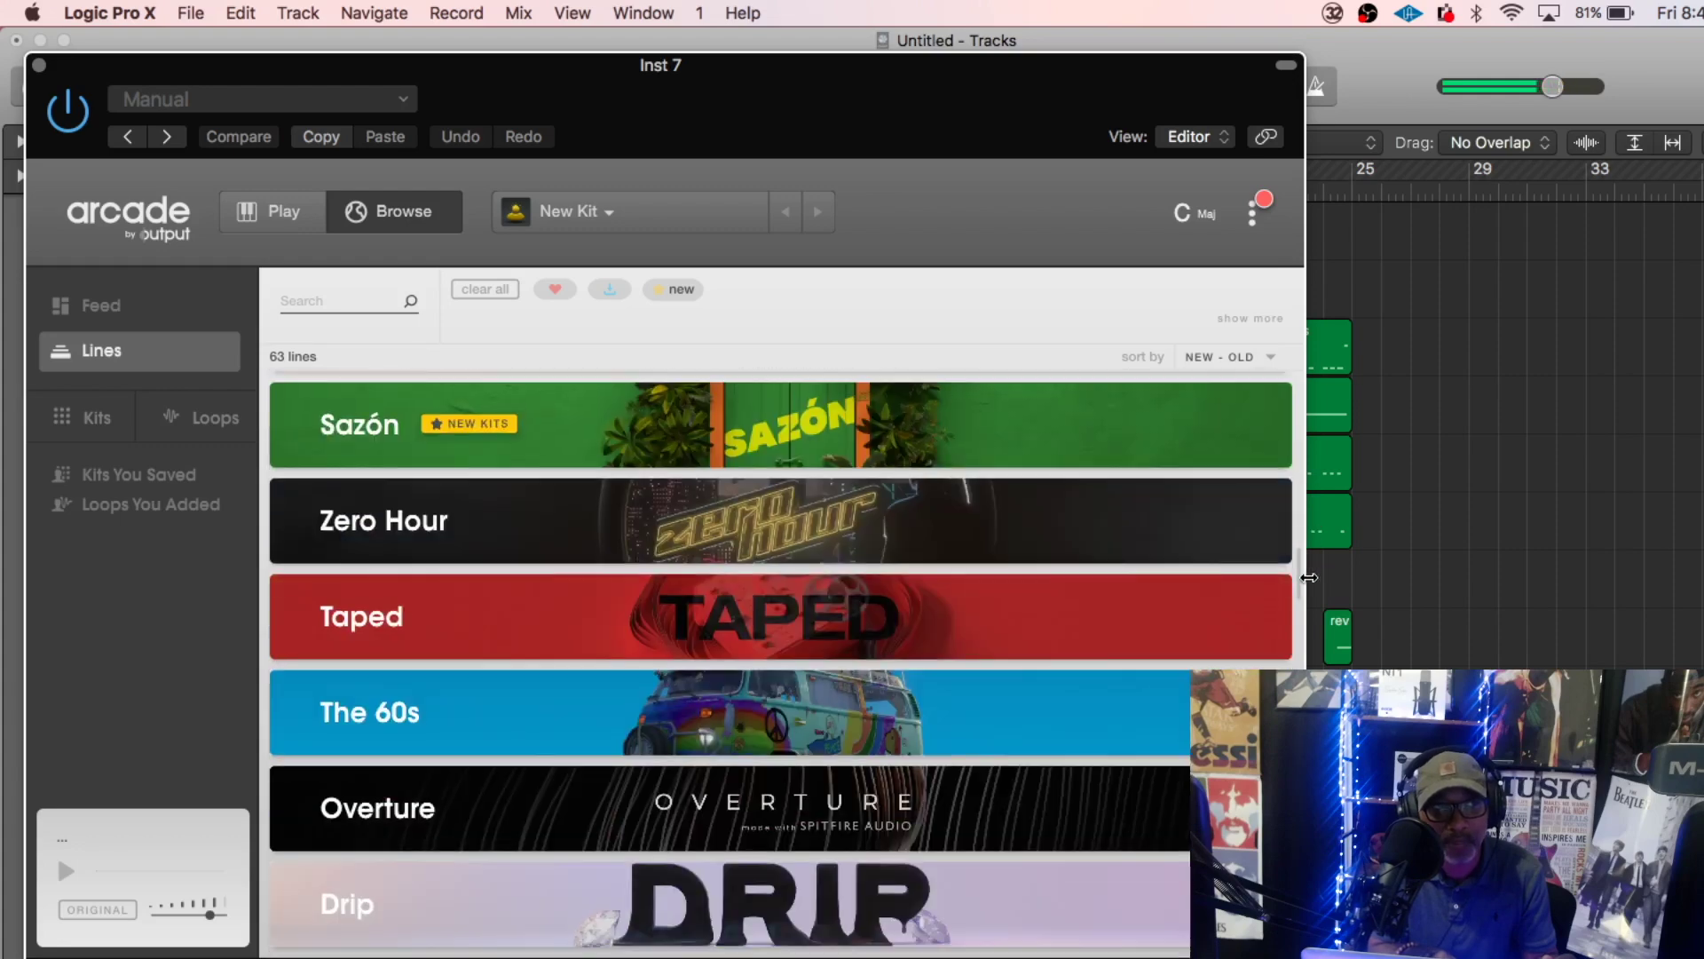
{"action": "left_click", "coordinate": [796, 634]}
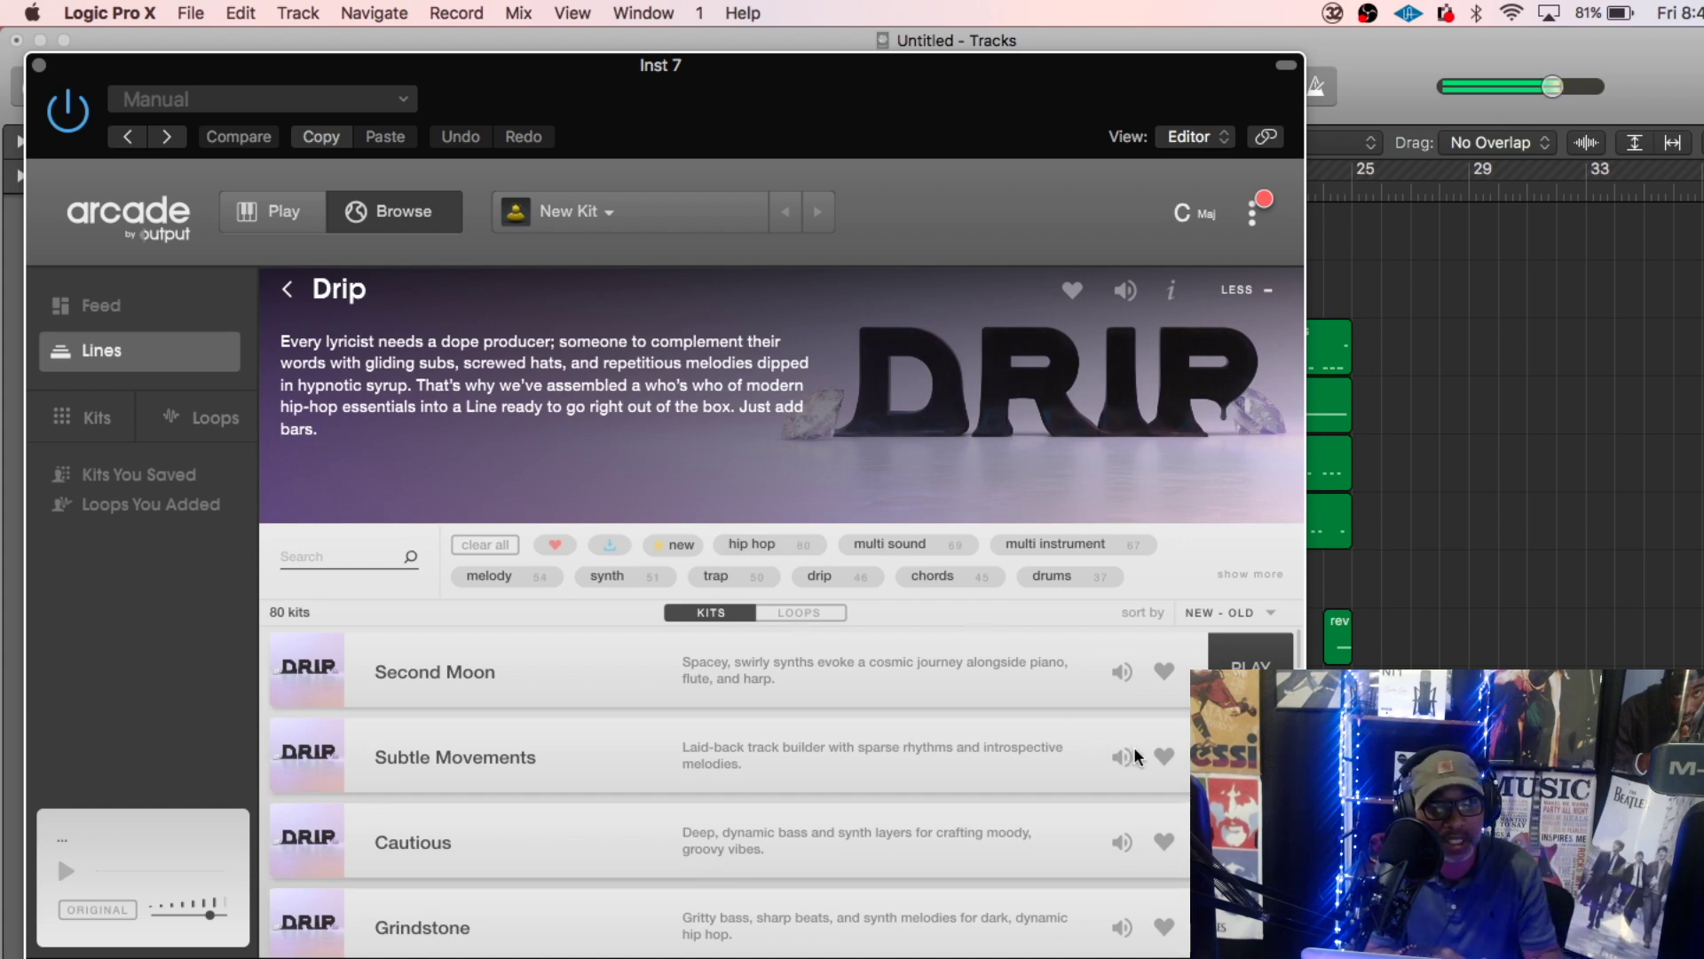
{"action": "left_click", "coordinate": [1250, 659]}
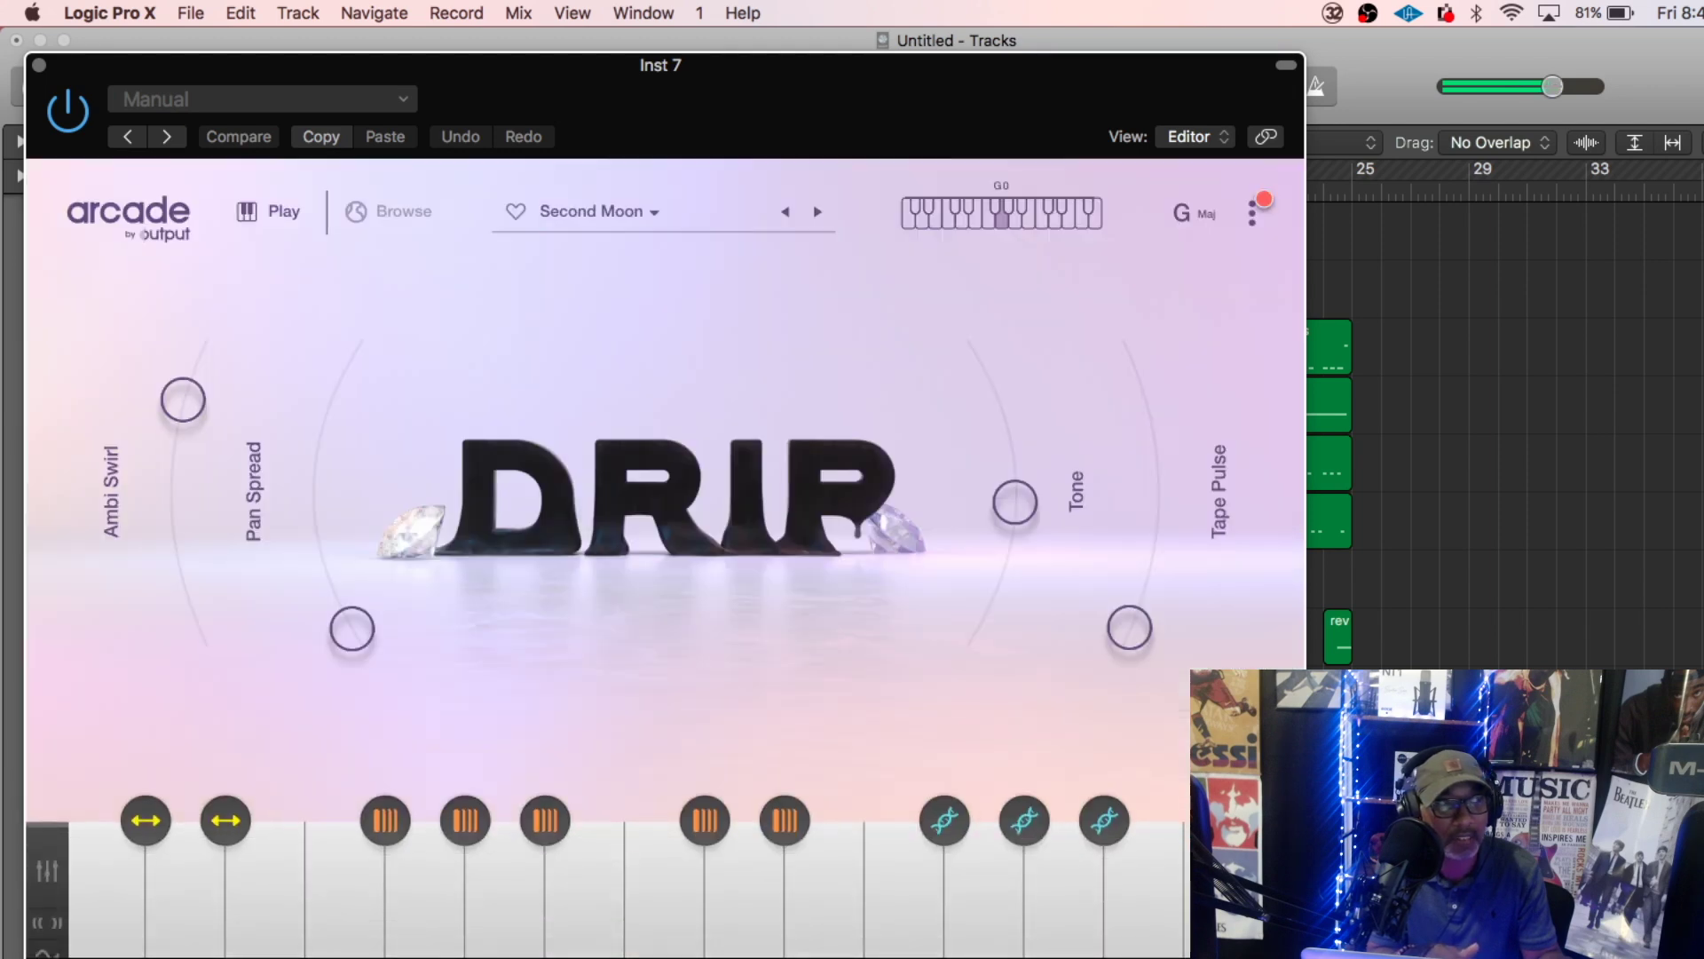
- Set Arcade's Session Key to G# minor and close the plug-in window
{"action": "left_click", "coordinate": [1185, 215]}
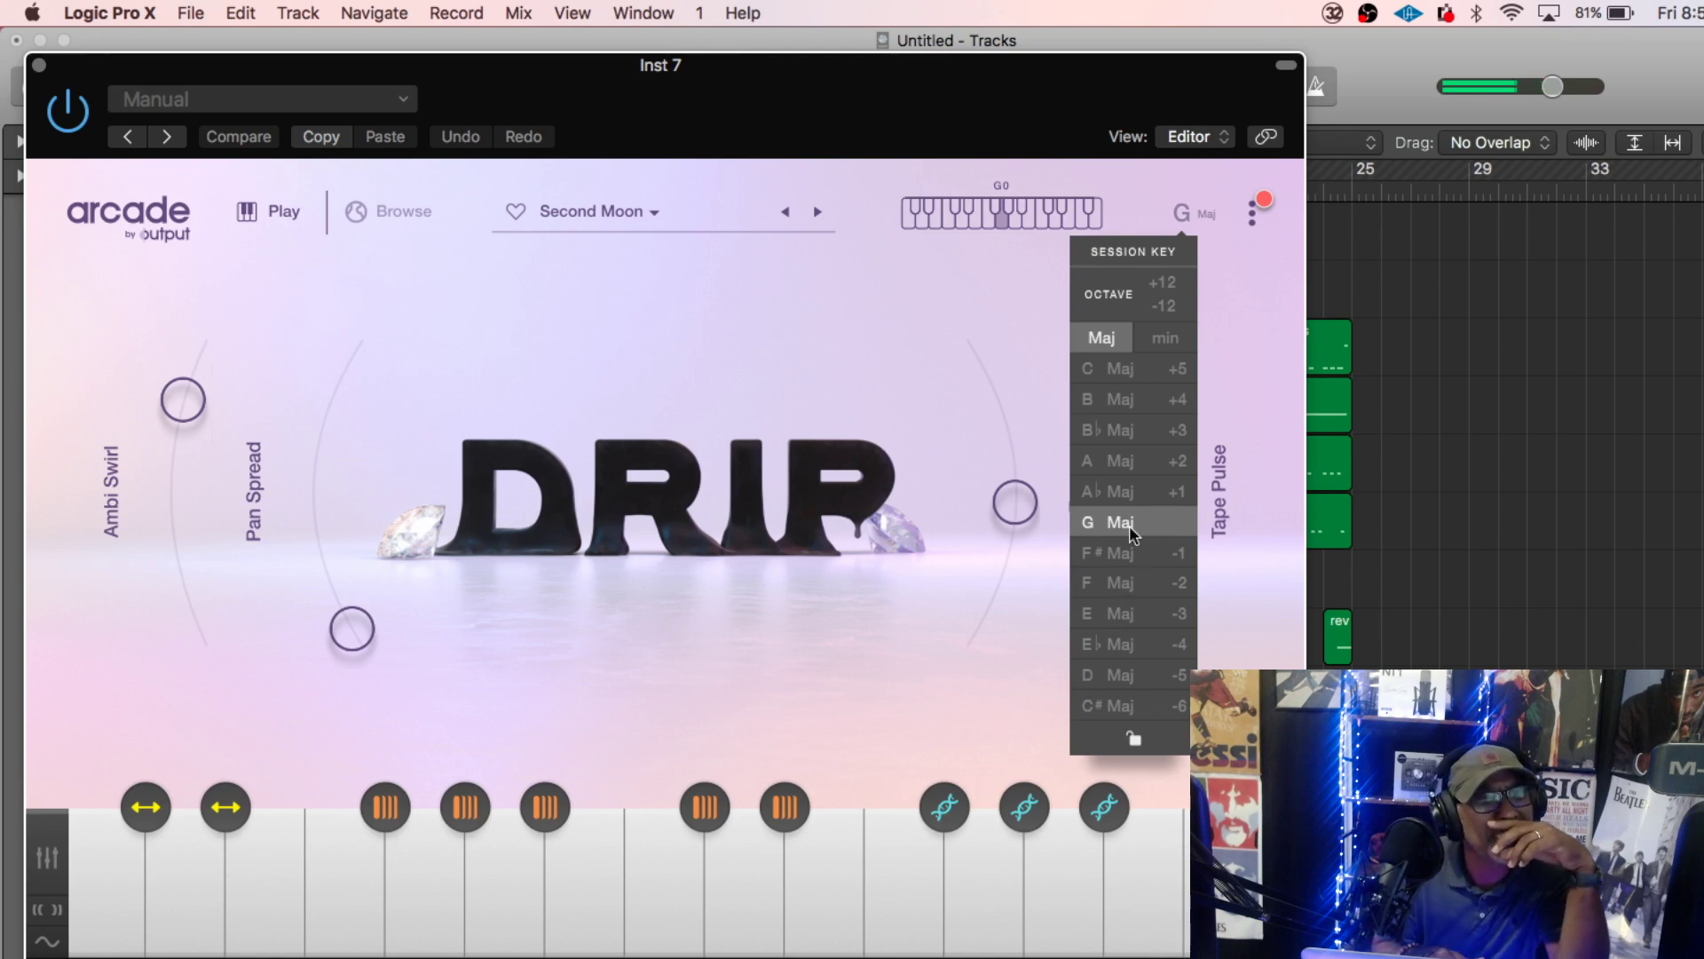
{"action": "left_click", "coordinate": [1165, 335]}
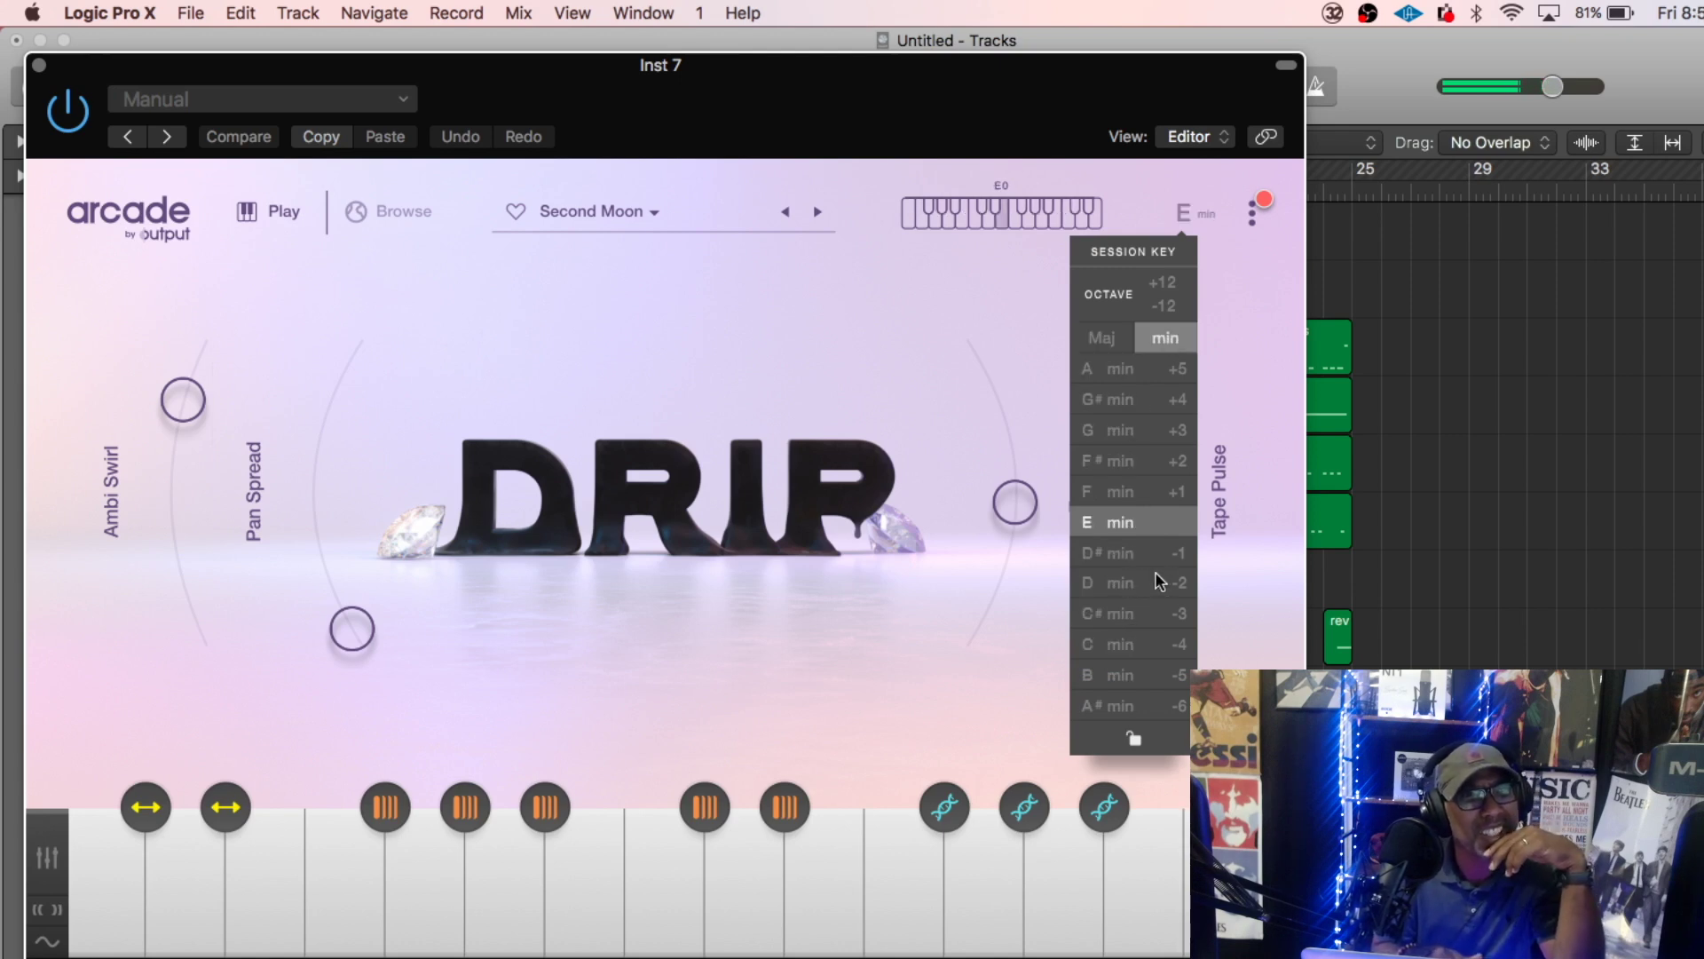
{"action": "left_click", "coordinate": [1104, 404]}
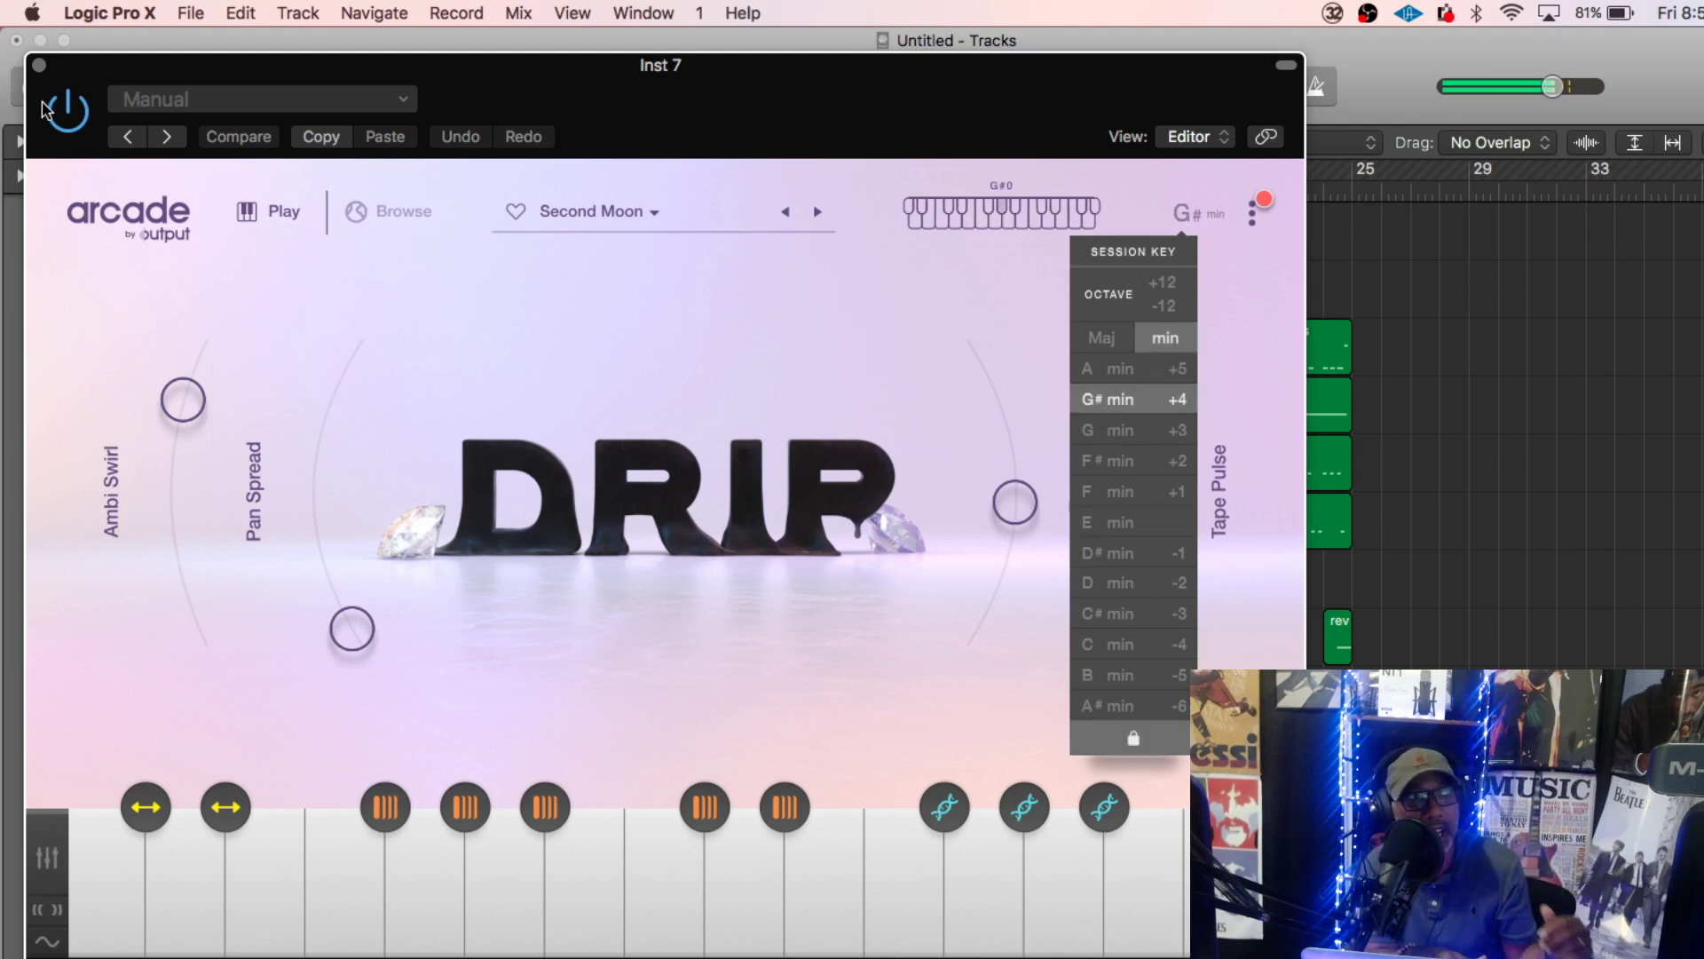
{"action": "left_click", "coordinate": [38, 65]}
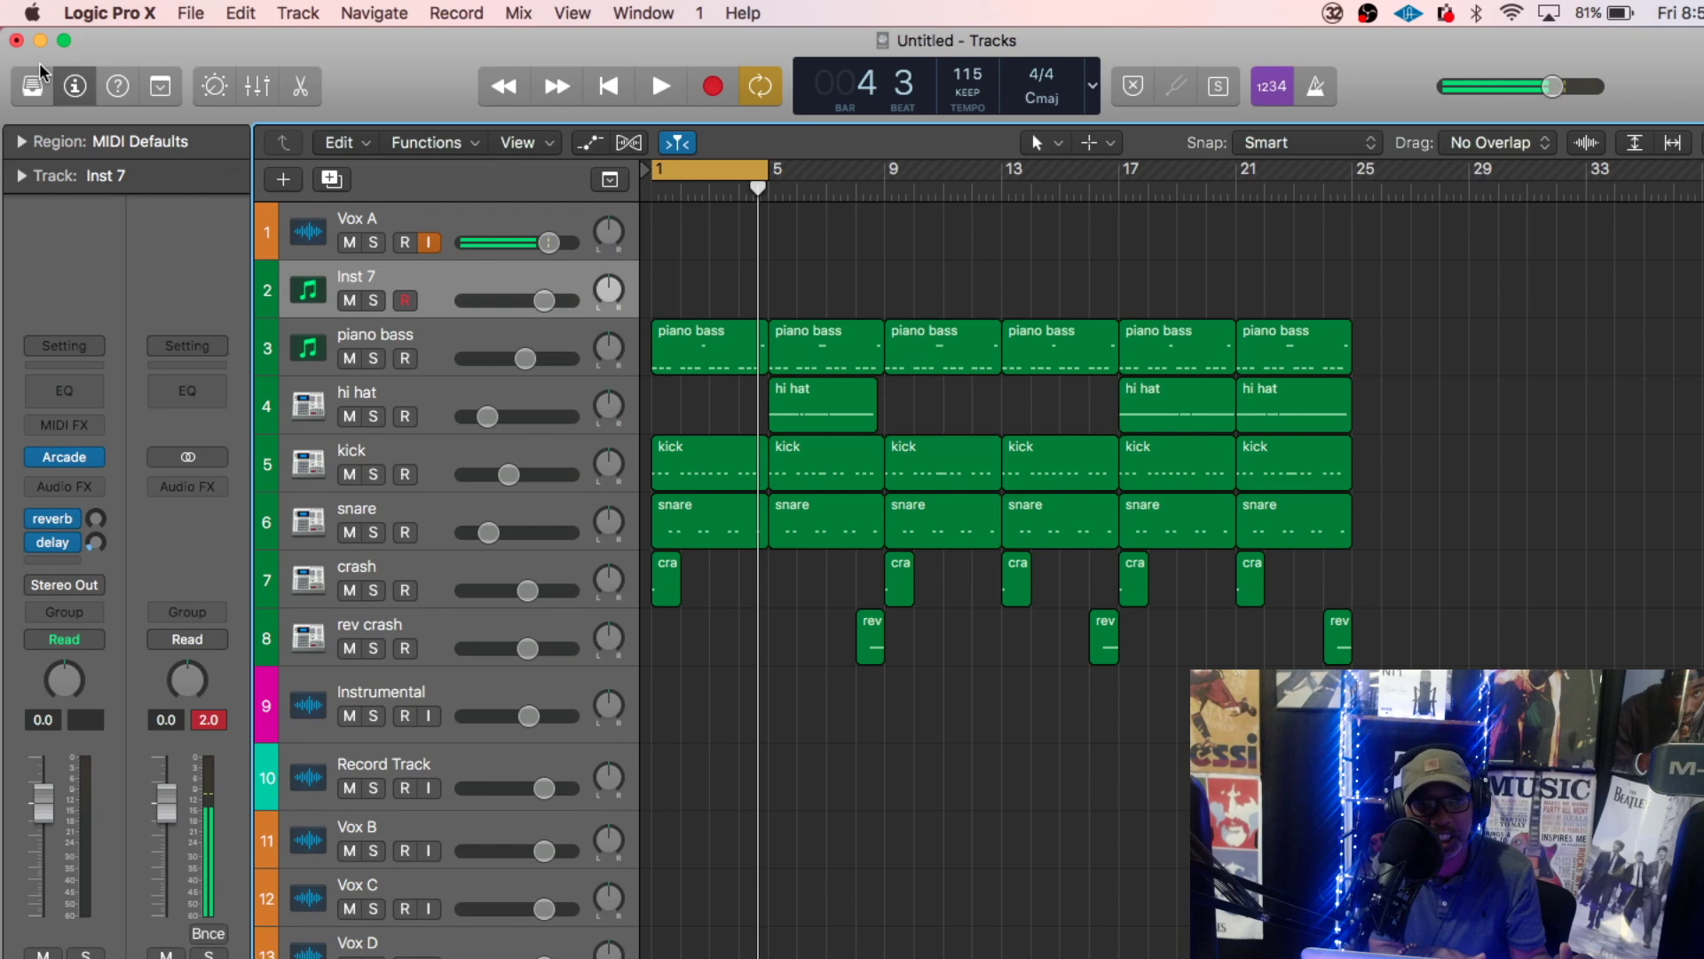
{"action": "left_click", "coordinate": [643, 13]}
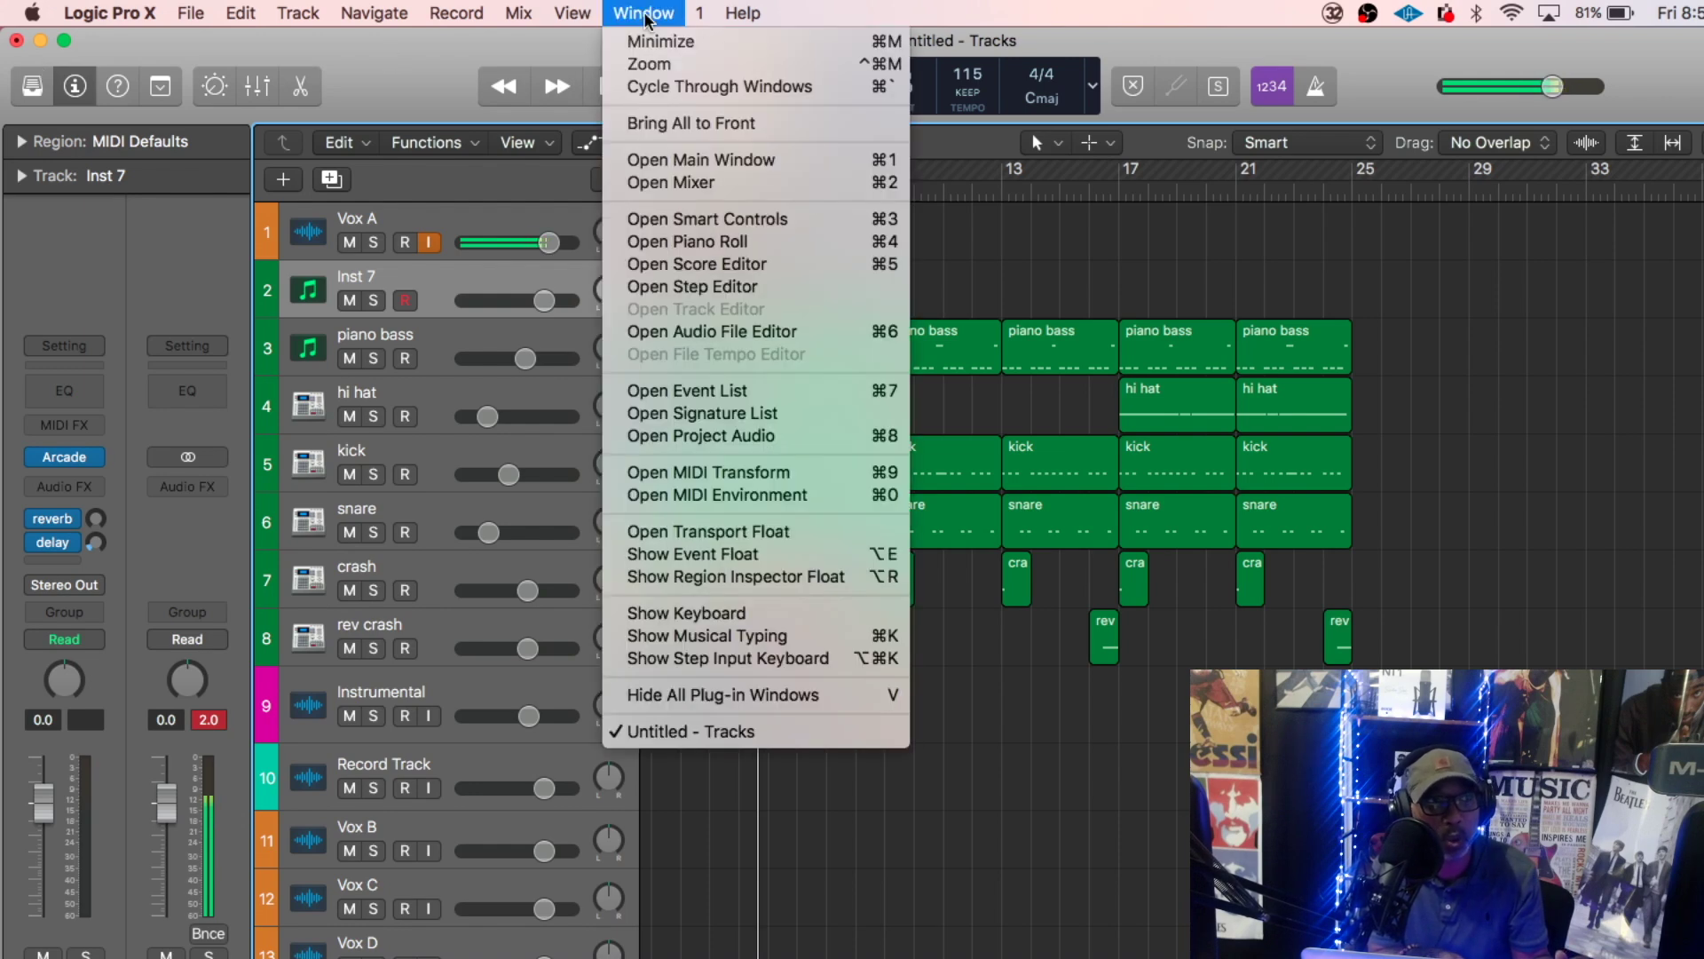
{"action": "left_click", "coordinate": [753, 636]}
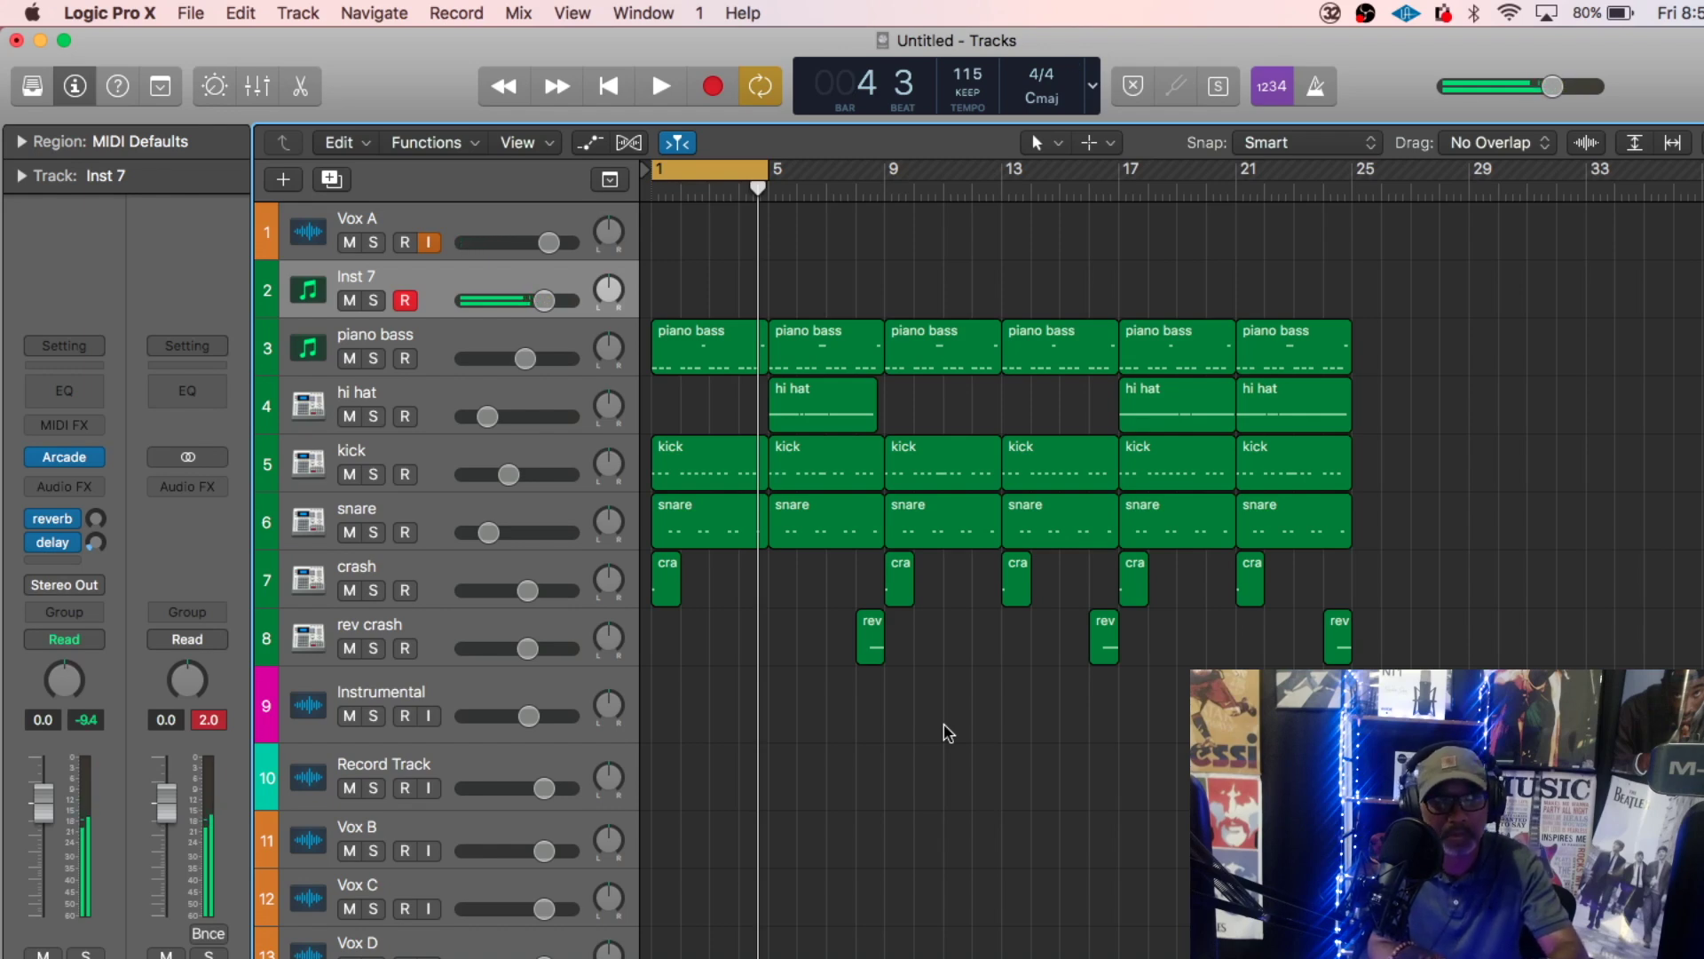
{"action": "key", "text": "space"}
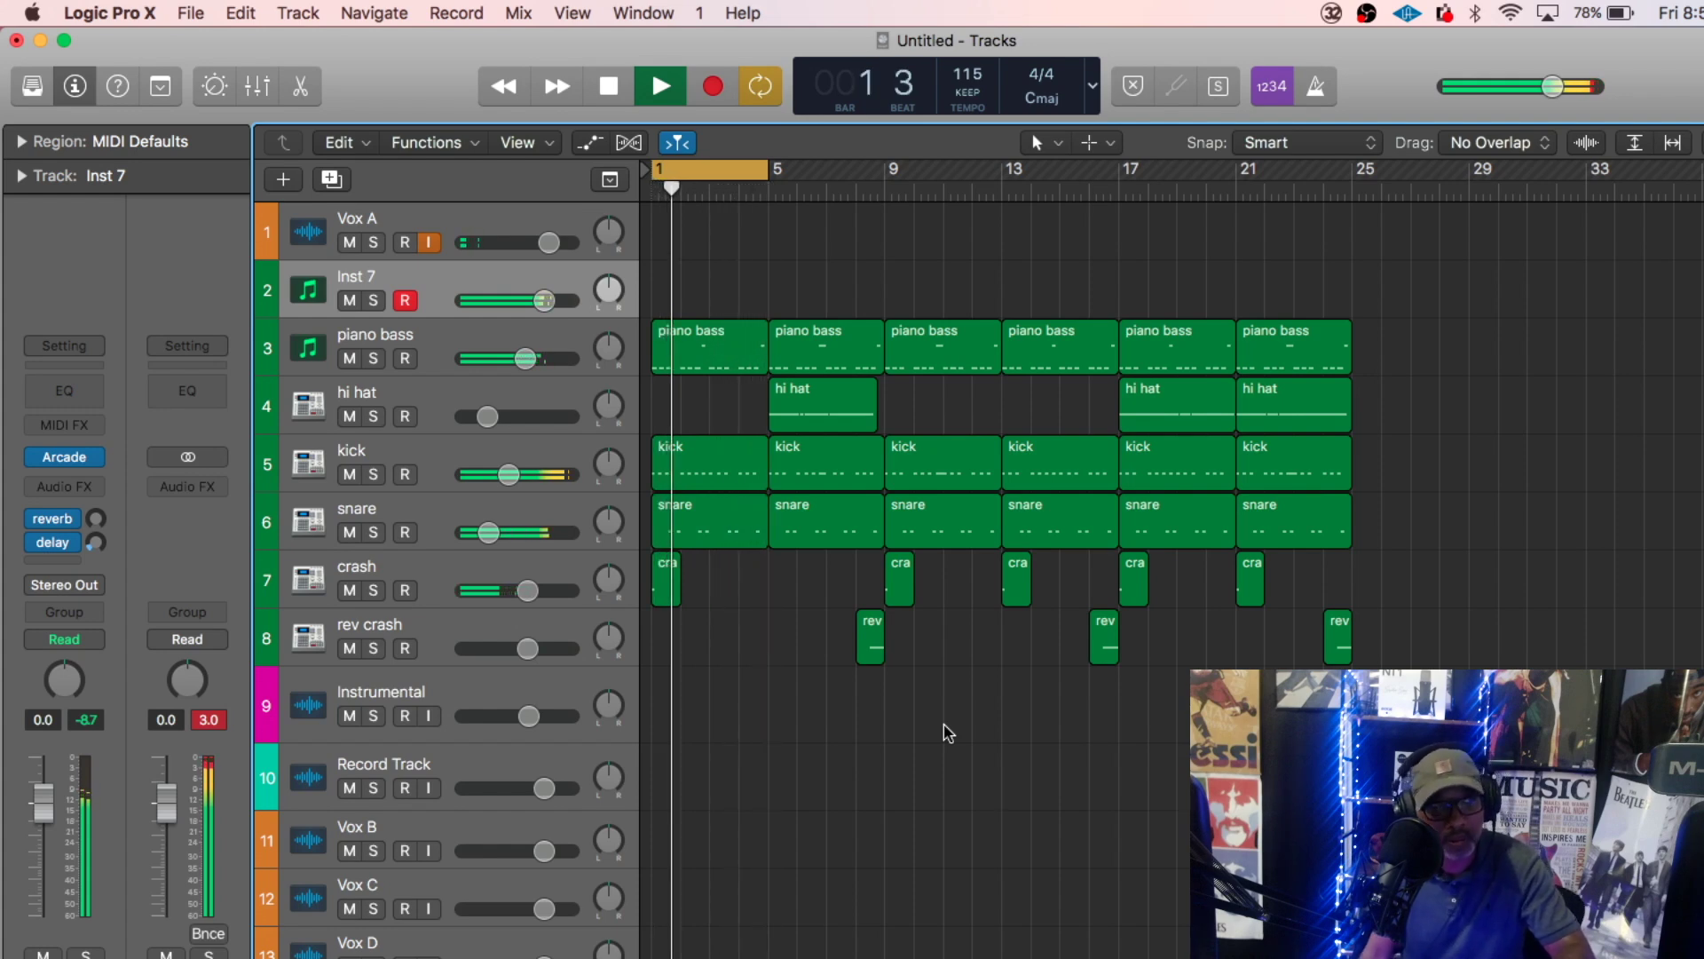
{"action": "key", "text": "space"}
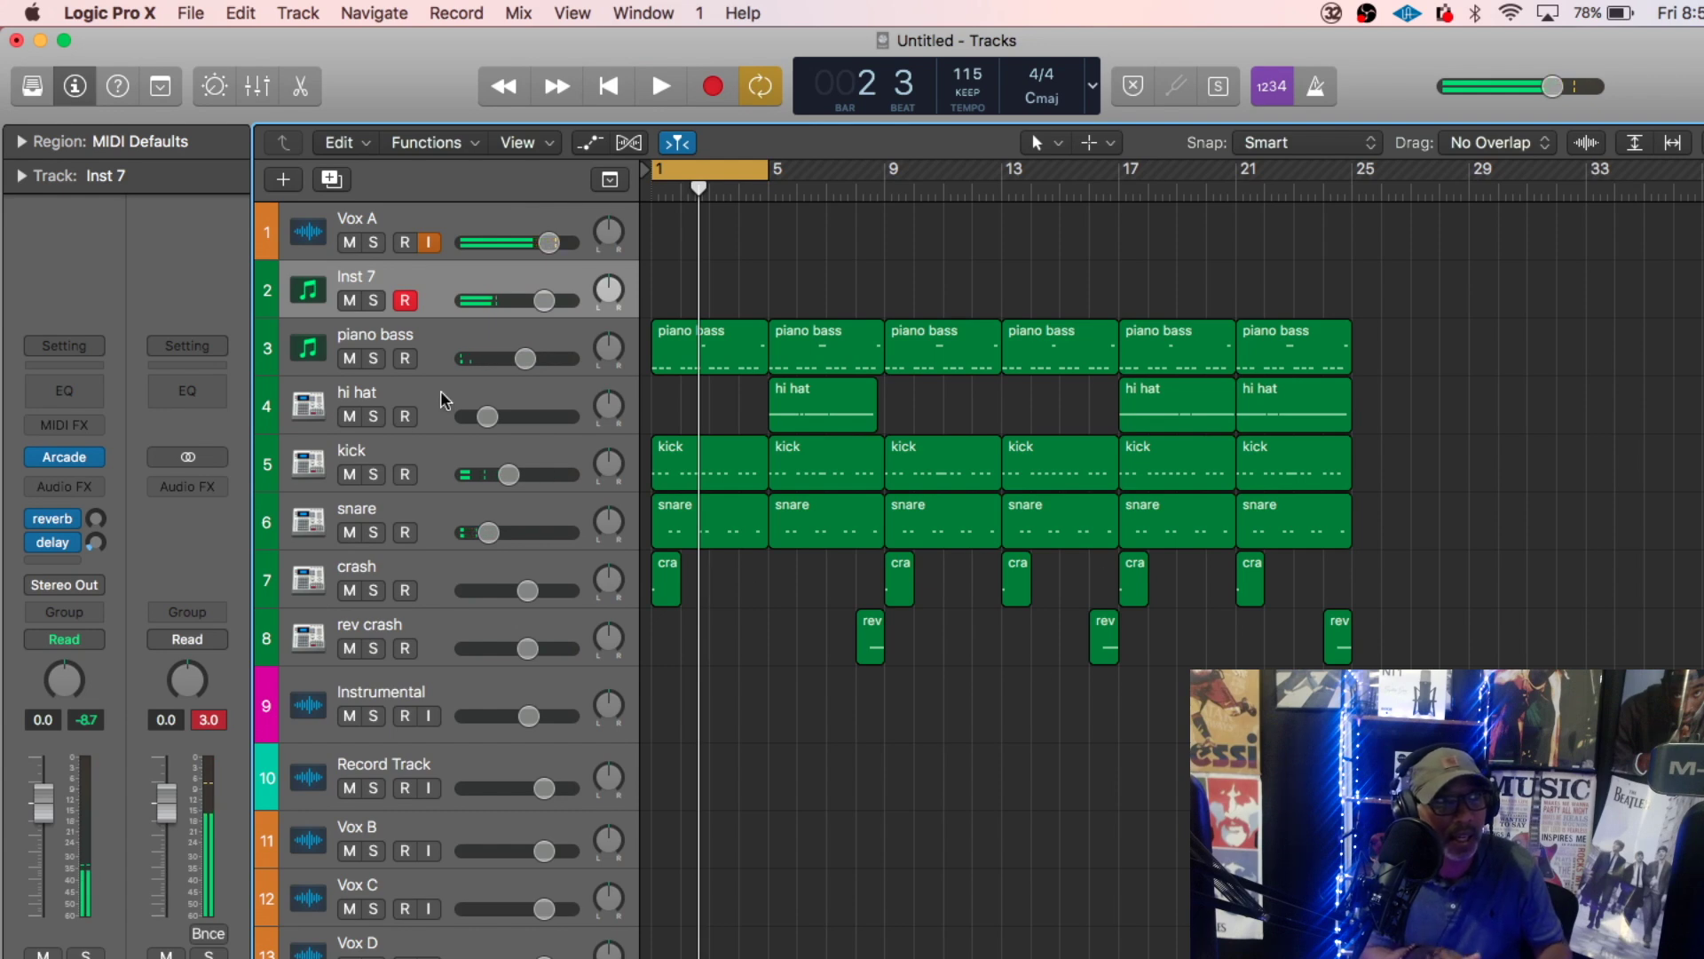
{"action": "double_click", "coordinate": [366, 277]}
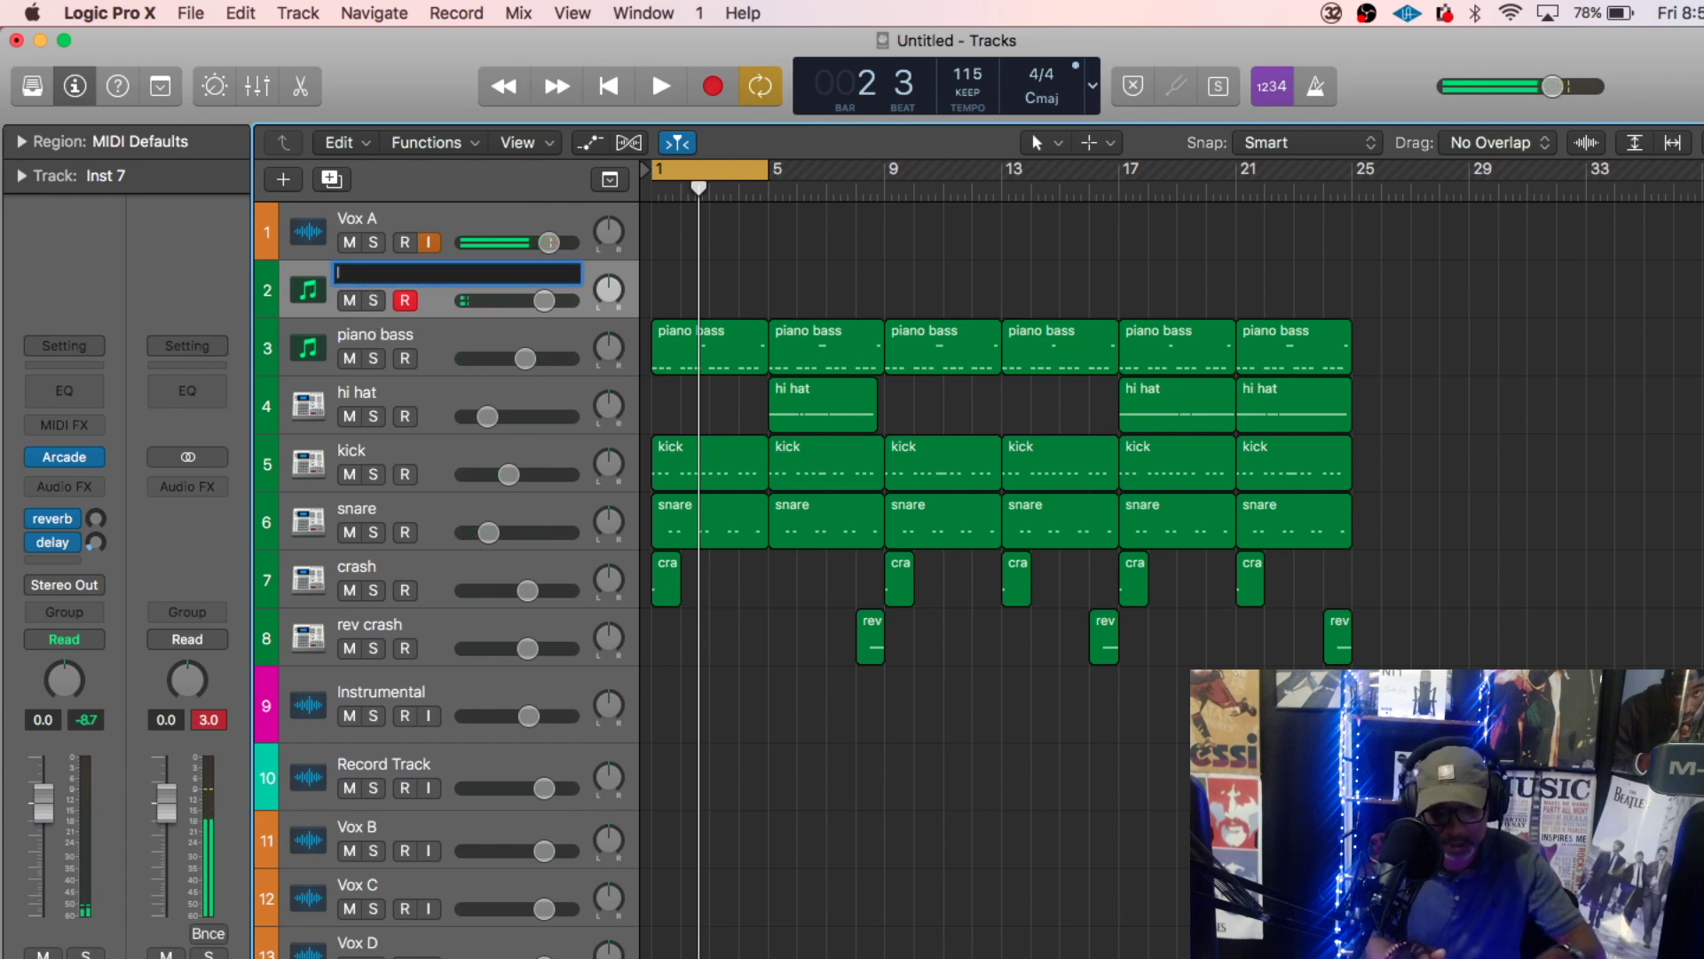
{"action": "type", "text": "lead"}
- Confirm 'lead' as the Arcade track name and record a short region at bar 1
{"action": "key", "text": "Return"}
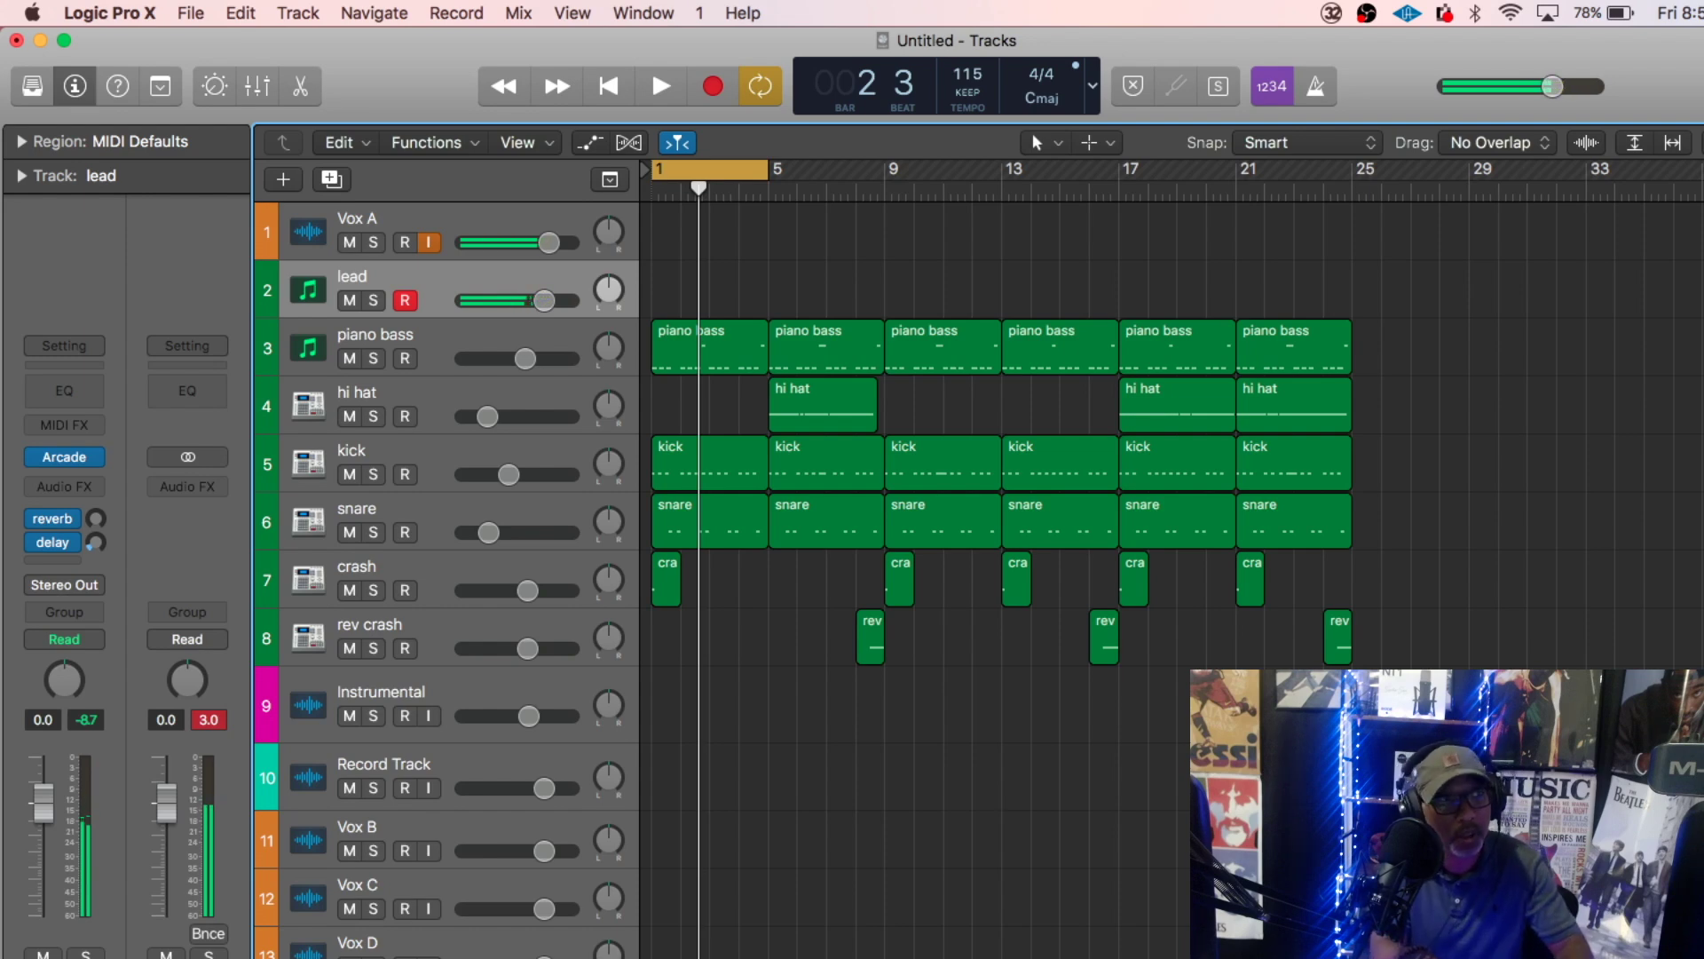
{"action": "key", "text": "space"}
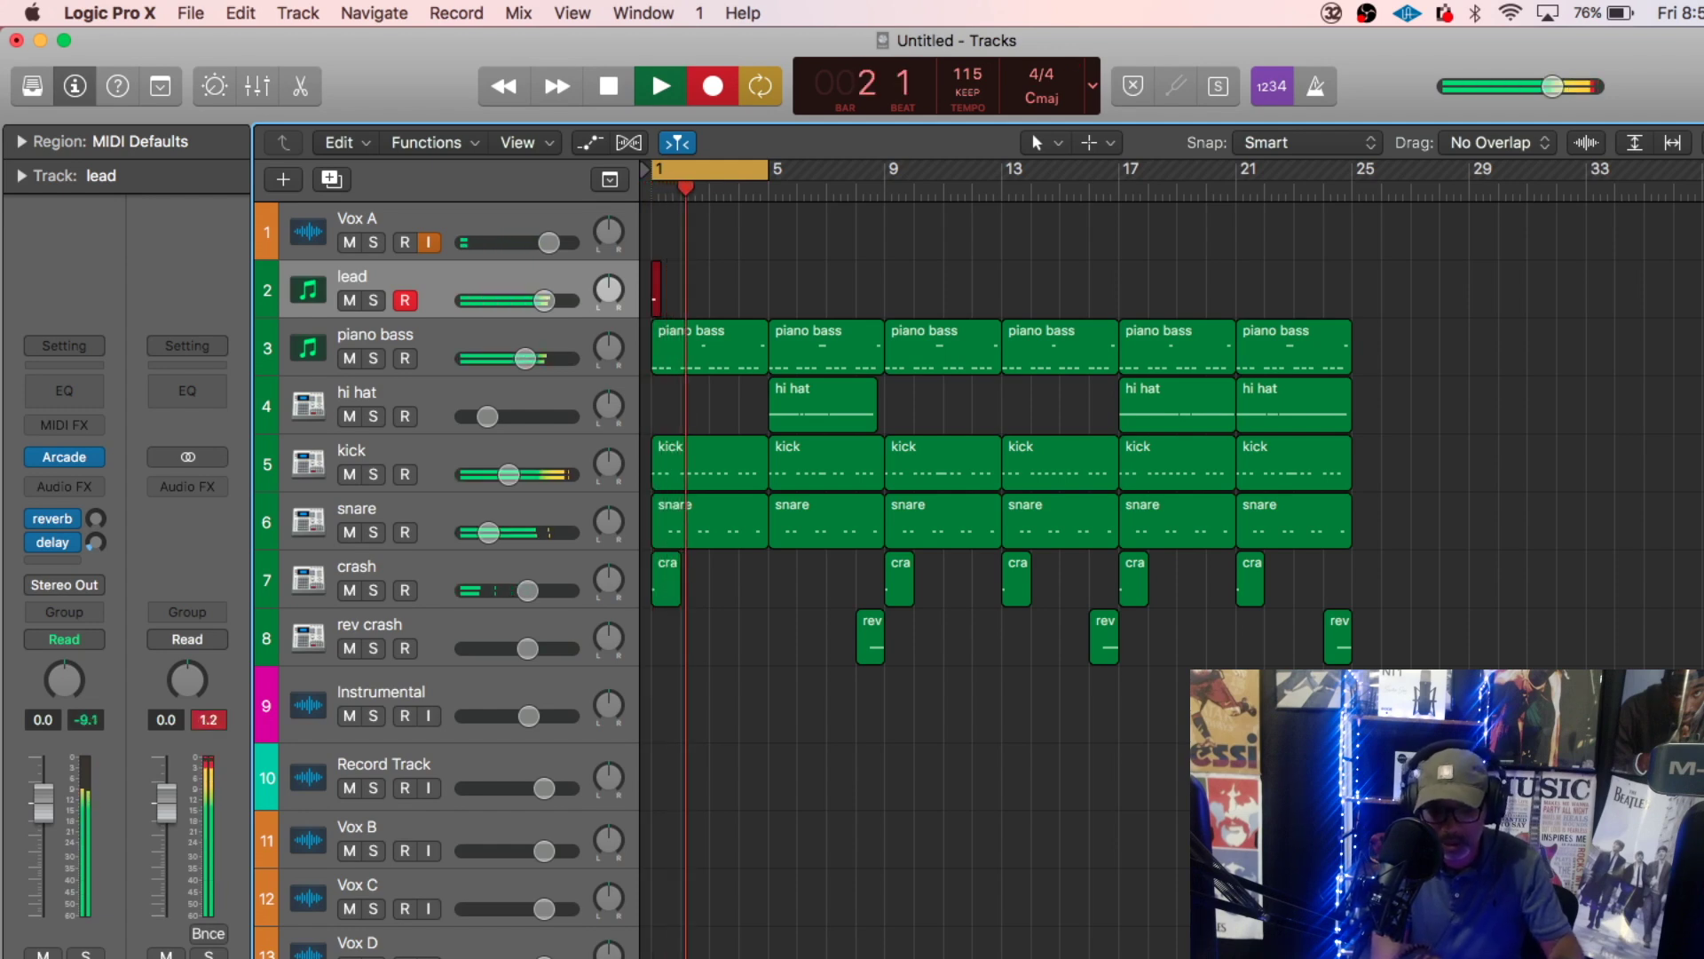
{"action": "key", "text": "space"}
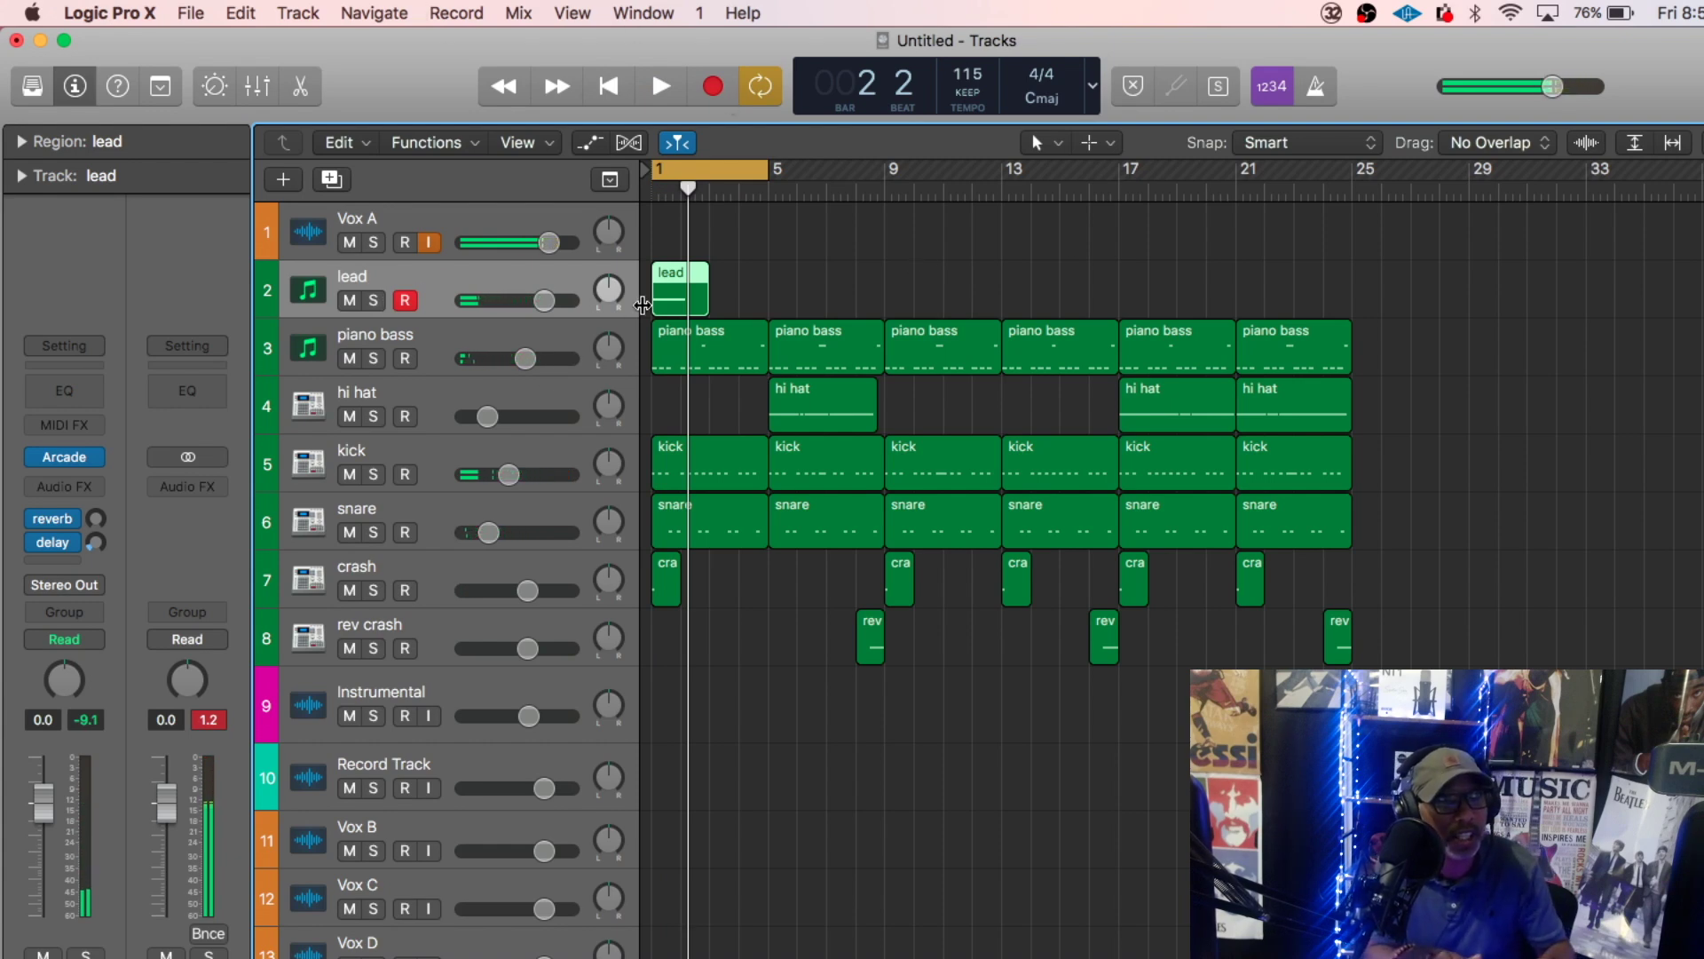
{"action": "left_click", "coordinate": [645, 14]}
- Quantize the lead region's long note to the grid in the Piano Roll
{"action": "left_click", "coordinate": [715, 243]}
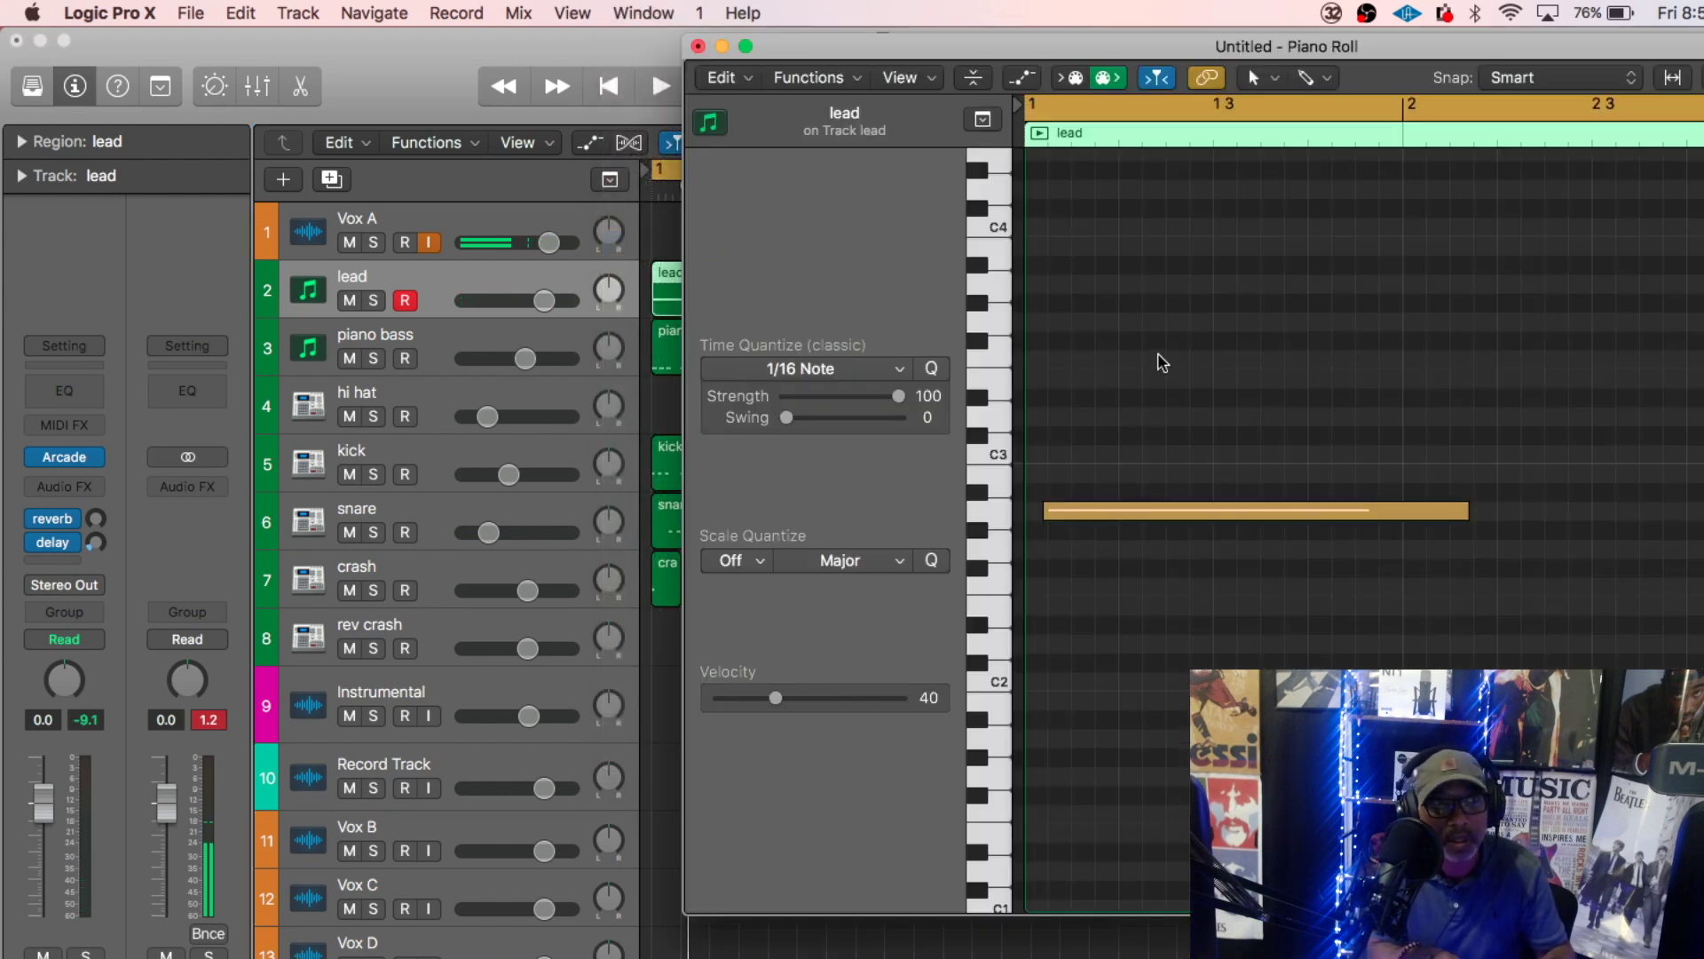
{"action": "left_click", "coordinate": [1168, 511]}
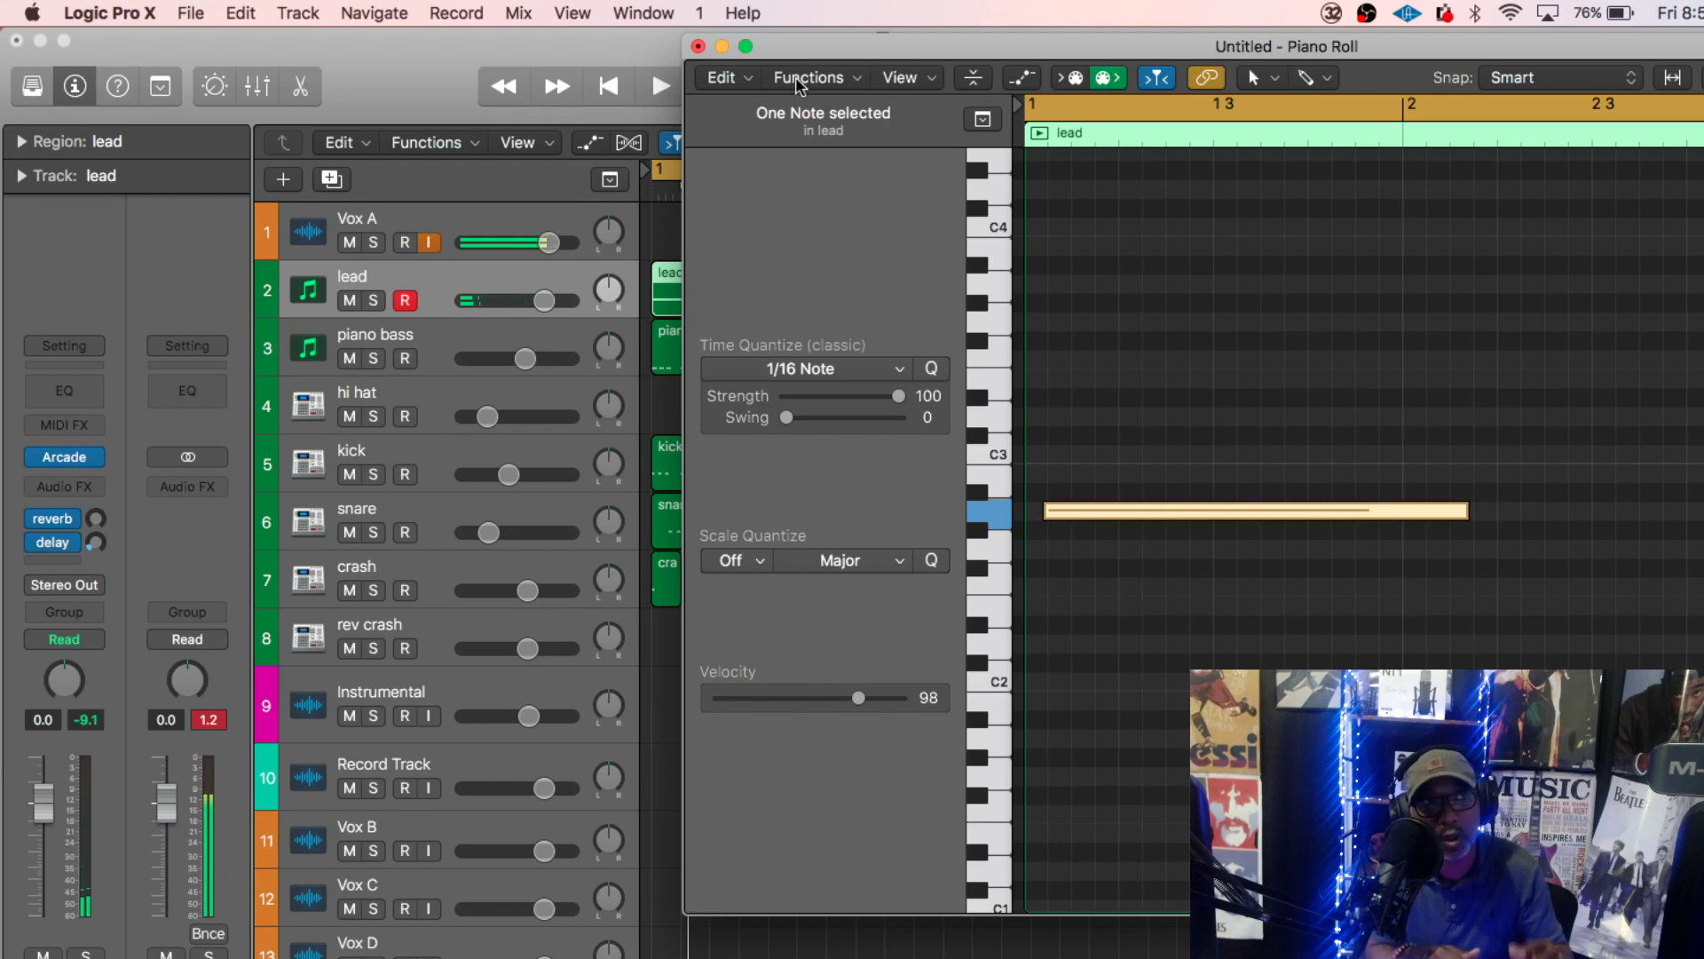
{"action": "left_click", "coordinate": [798, 80]}
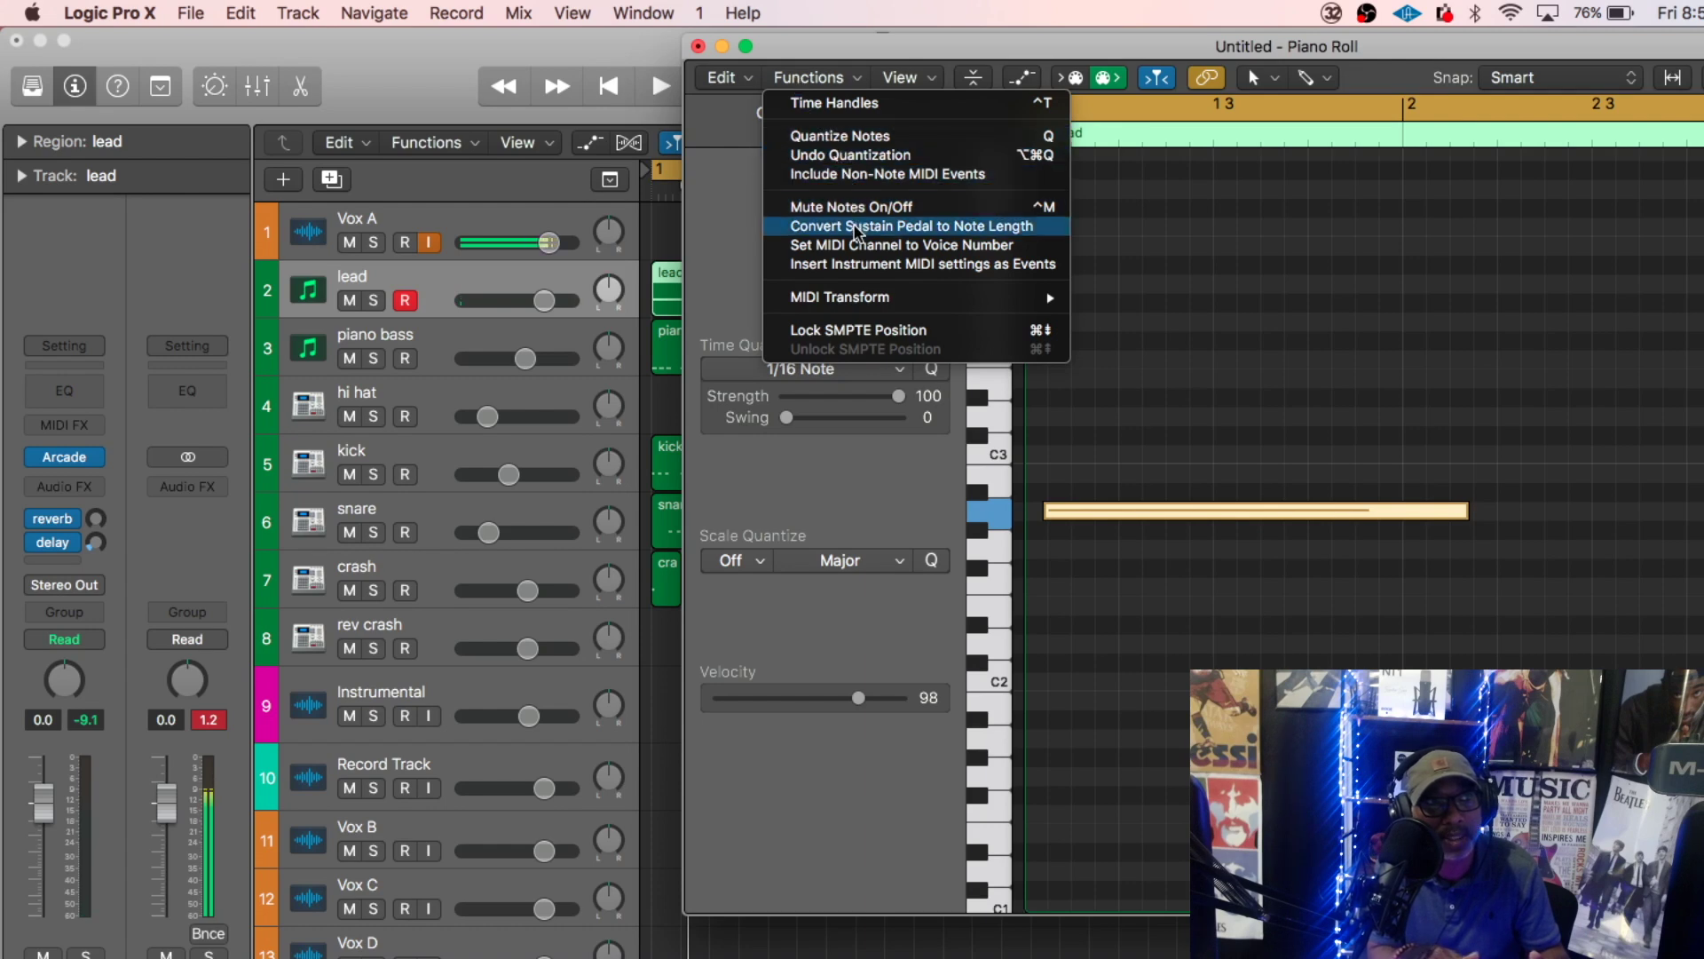
{"action": "left_click", "coordinate": [851, 138]}
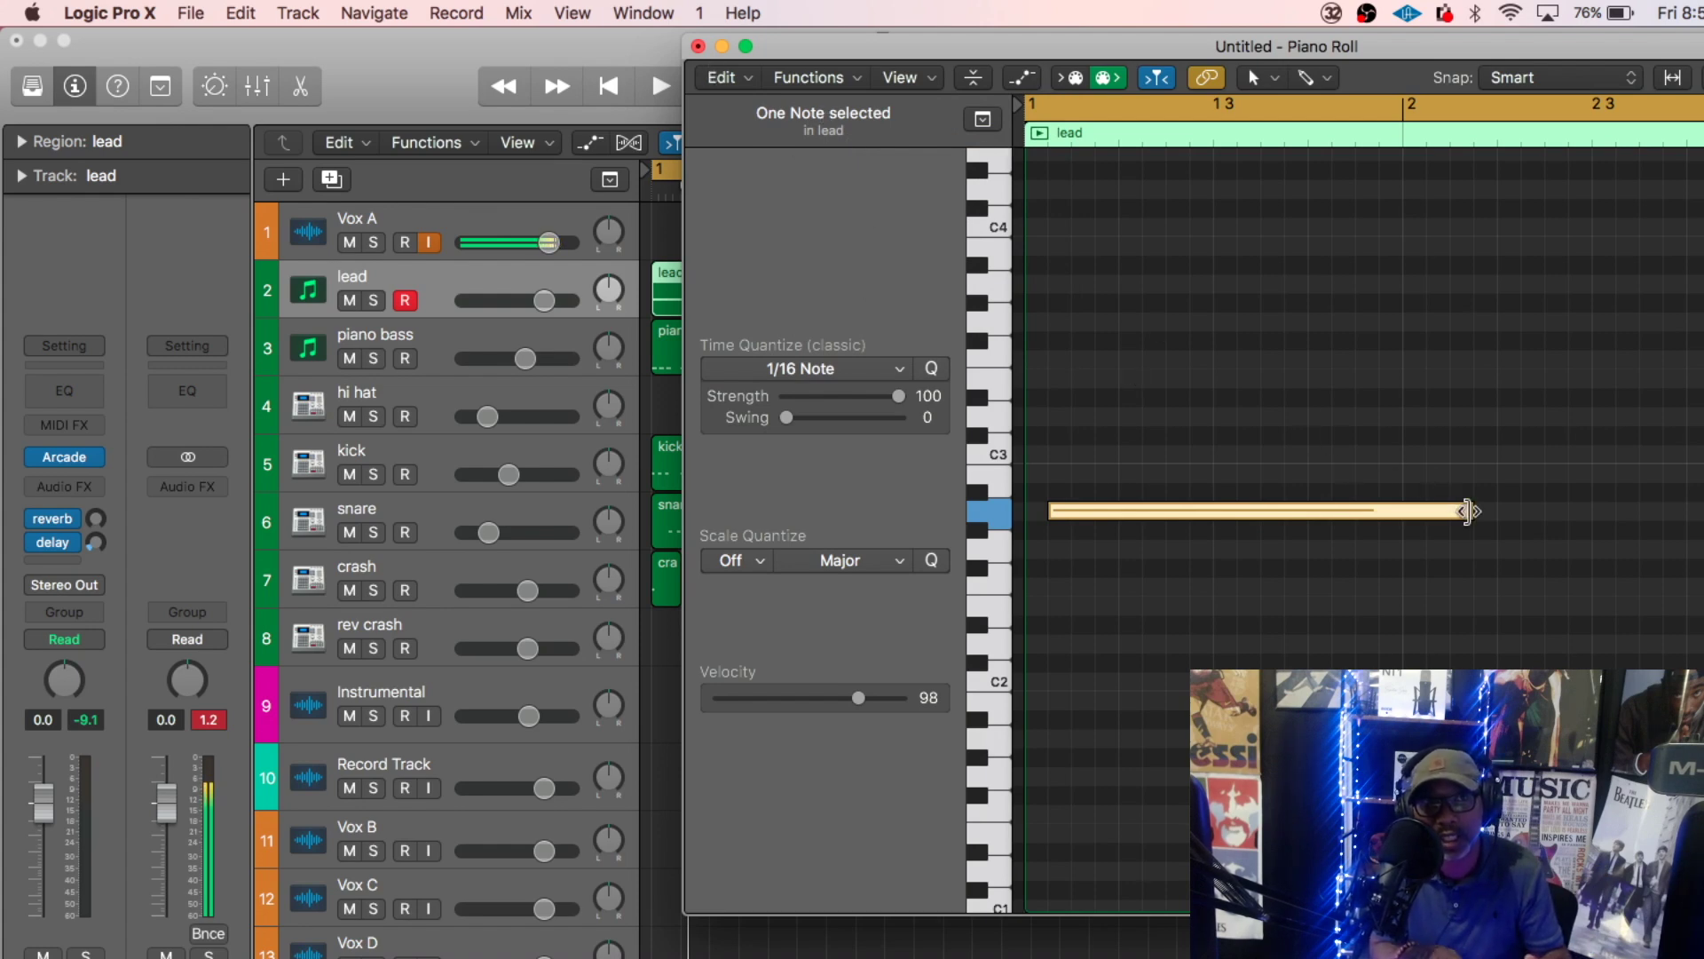
- Stretch the lead note out past bar 3 and close the Piano Roll
{"action": "left_click_drag", "start_coordinate": [1466, 512], "coordinate": [1703, 511]}
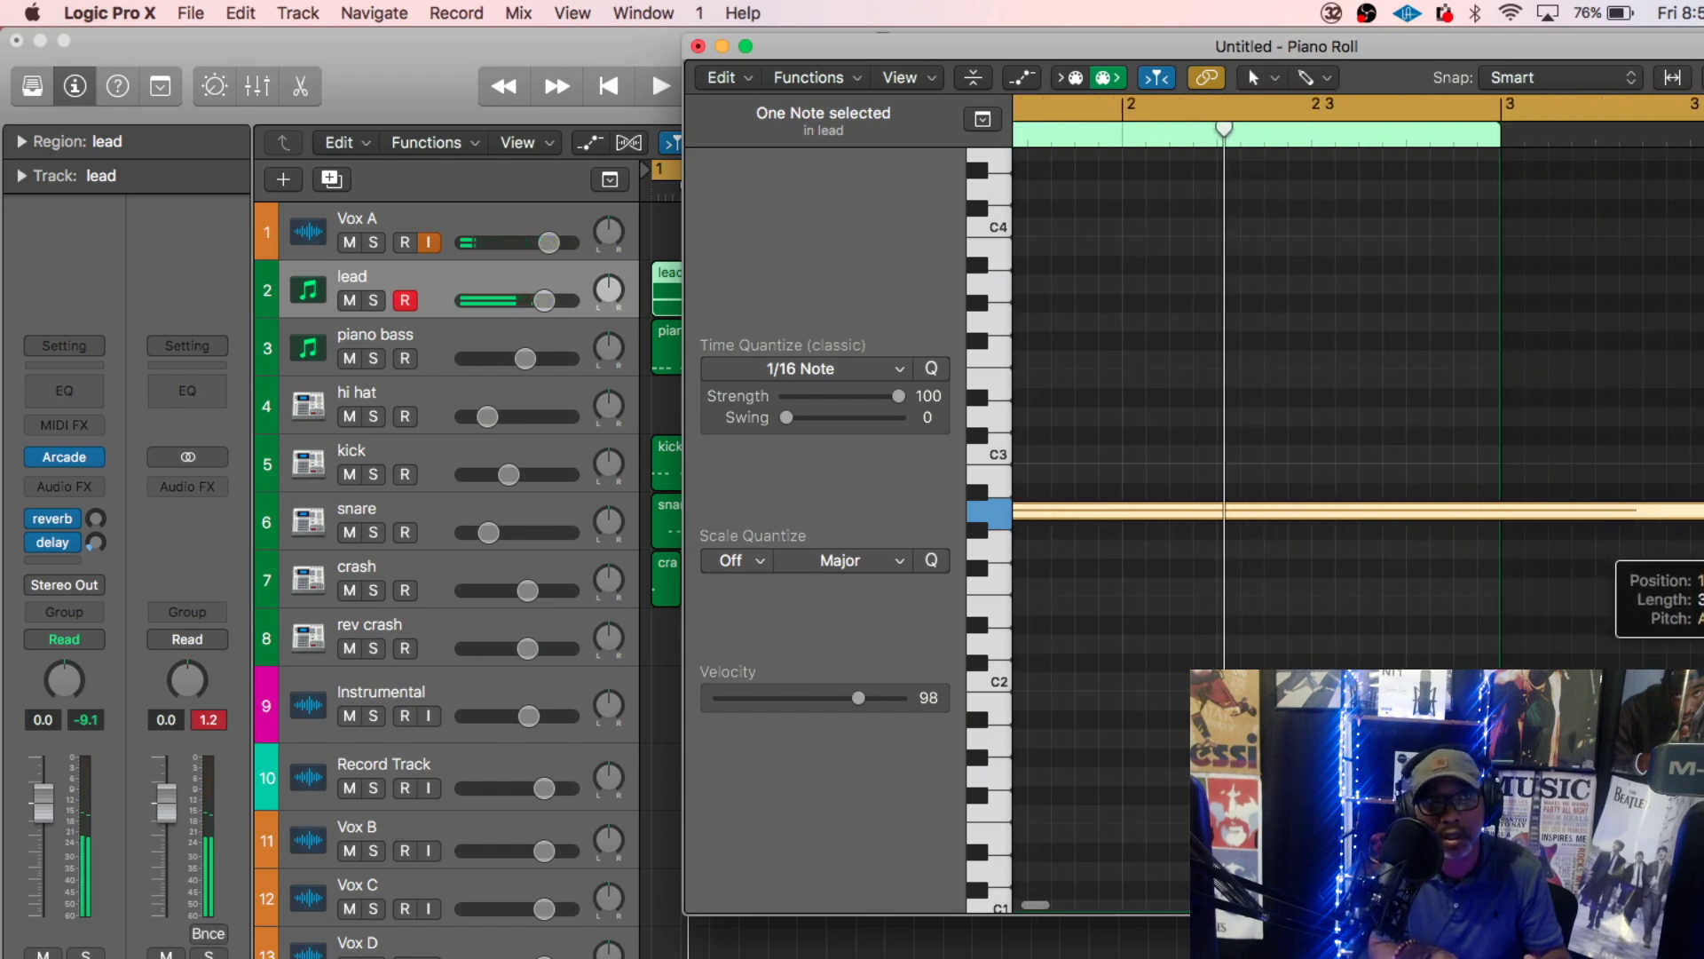
{"action": "left_click_drag", "start_coordinate": [1702, 511], "coordinate": [1702, 539]}
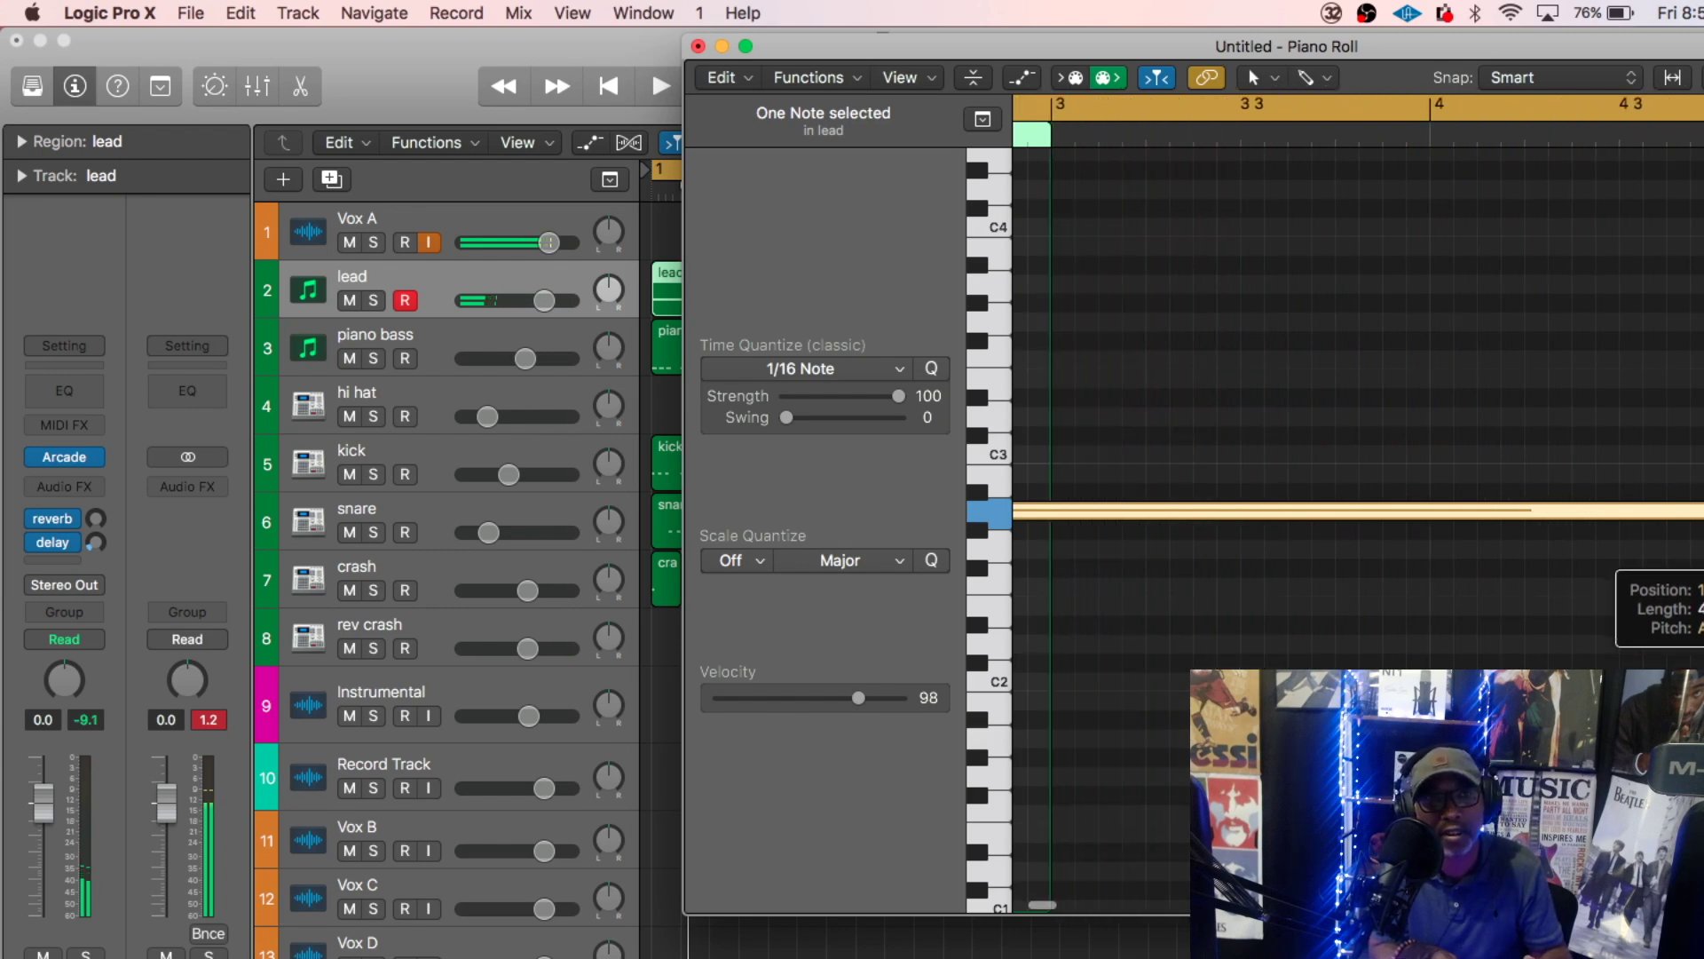
{"action": "left_click_drag", "start_coordinate": [1702, 539], "coordinate": [1703, 539]}
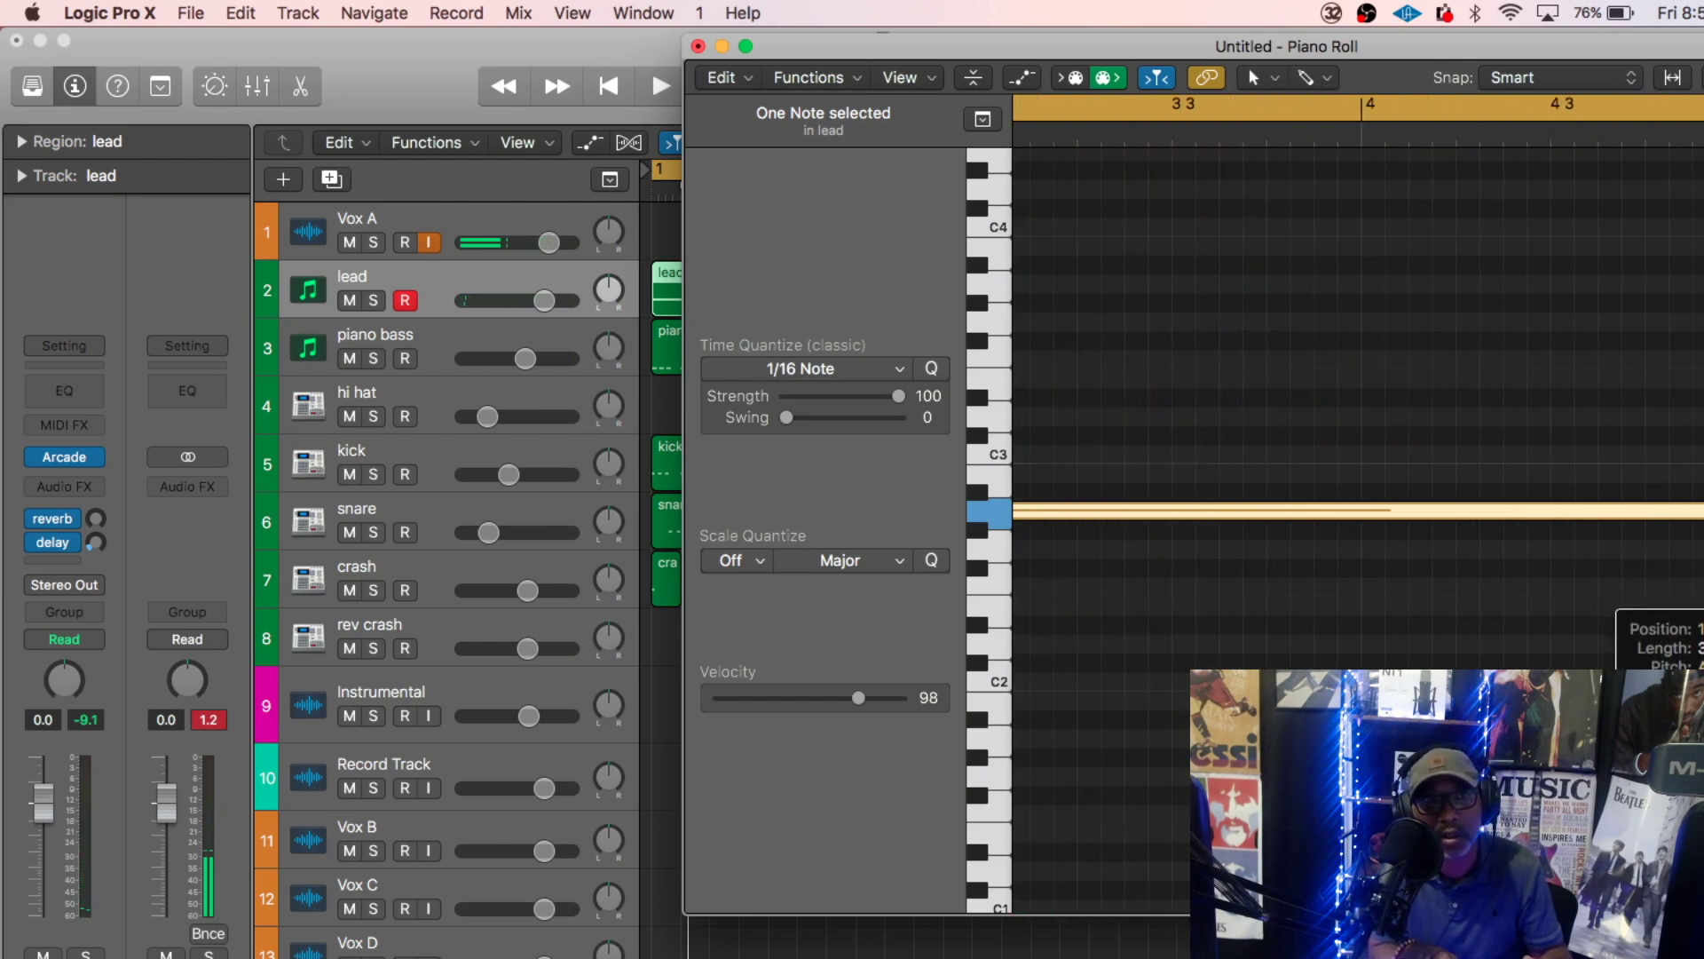
{"action": "left_click", "coordinate": [698, 46]}
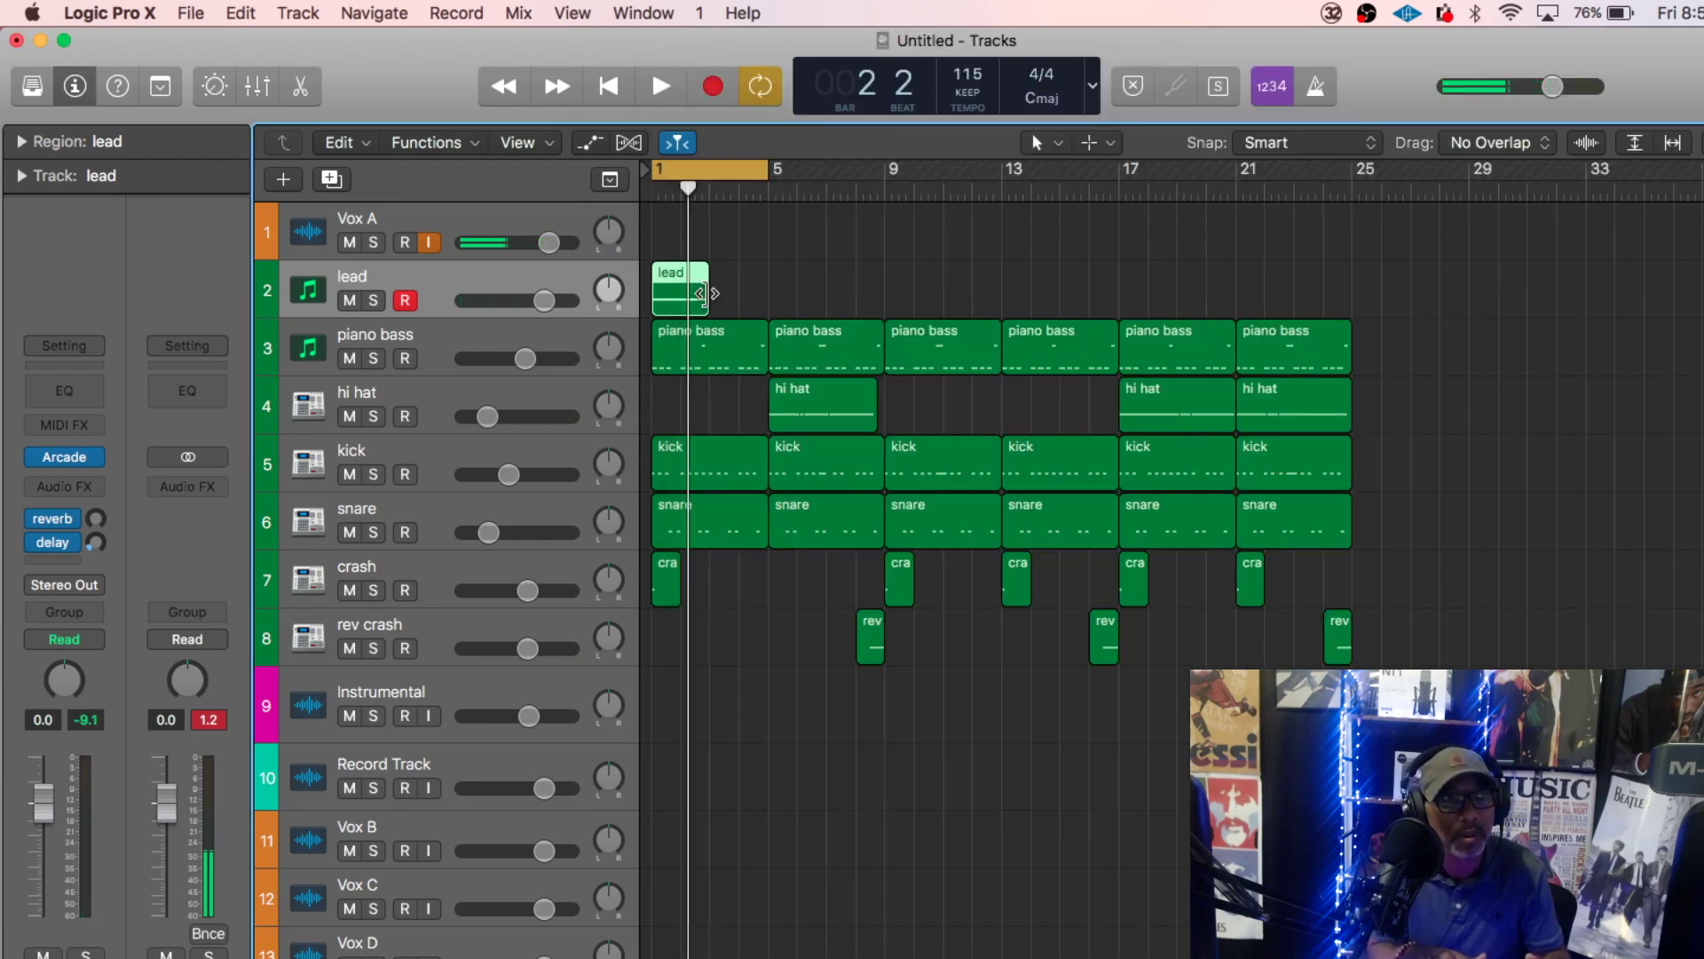
- Extend the lead region to end at bar 5 and play it back
{"action": "left_click_drag", "start_coordinate": [704, 294], "coordinate": [764, 294]}
{"action": "key", "text": "space"}
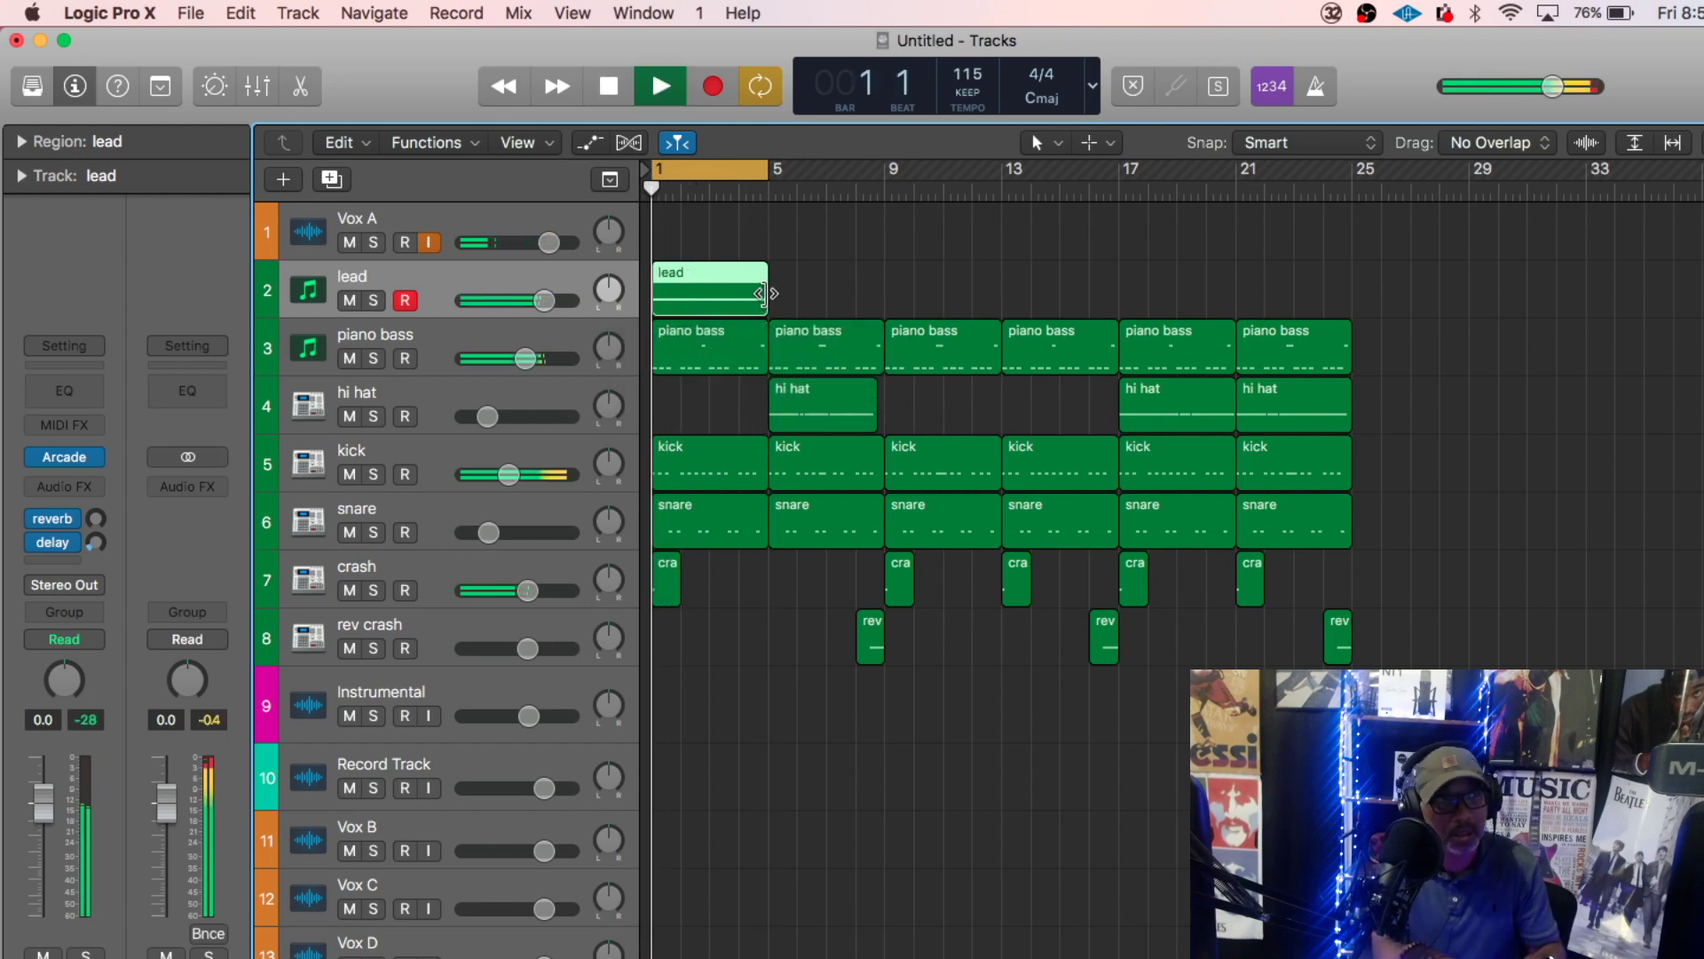
{"action": "key", "text": "space"}
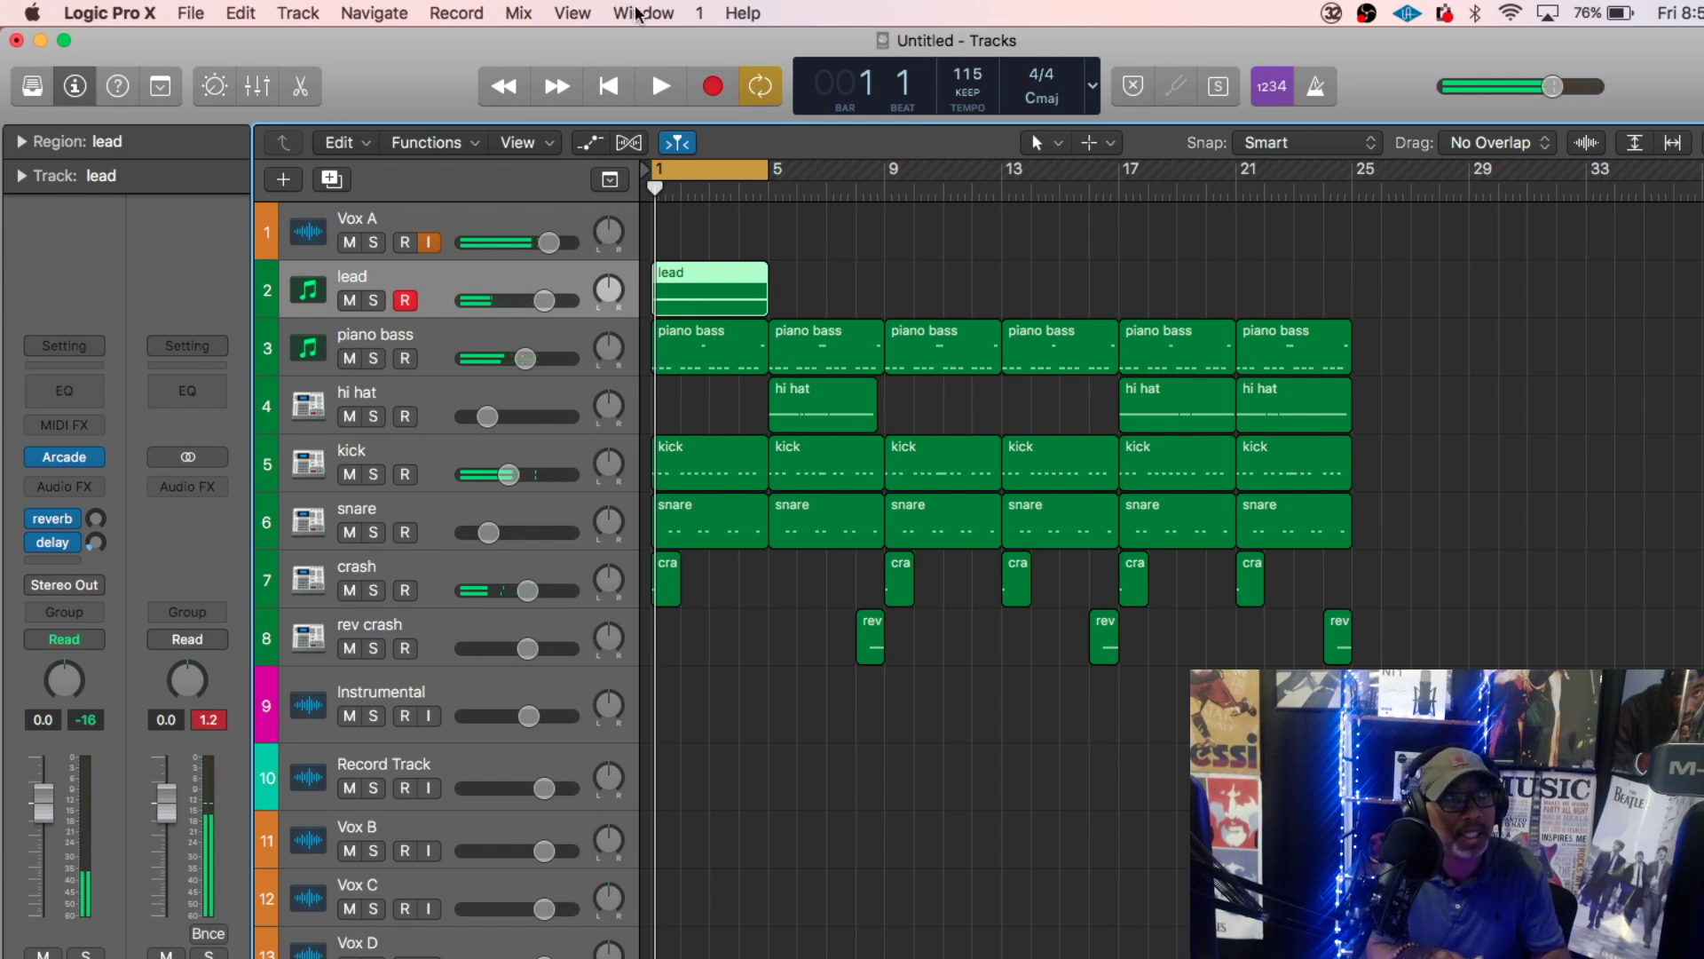
- Move the lead note to start at bar 1, then lower the lead fader to about -8 dB
{"action": "left_click", "coordinate": [638, 13]}
{"action": "left_click", "coordinate": [689, 238]}
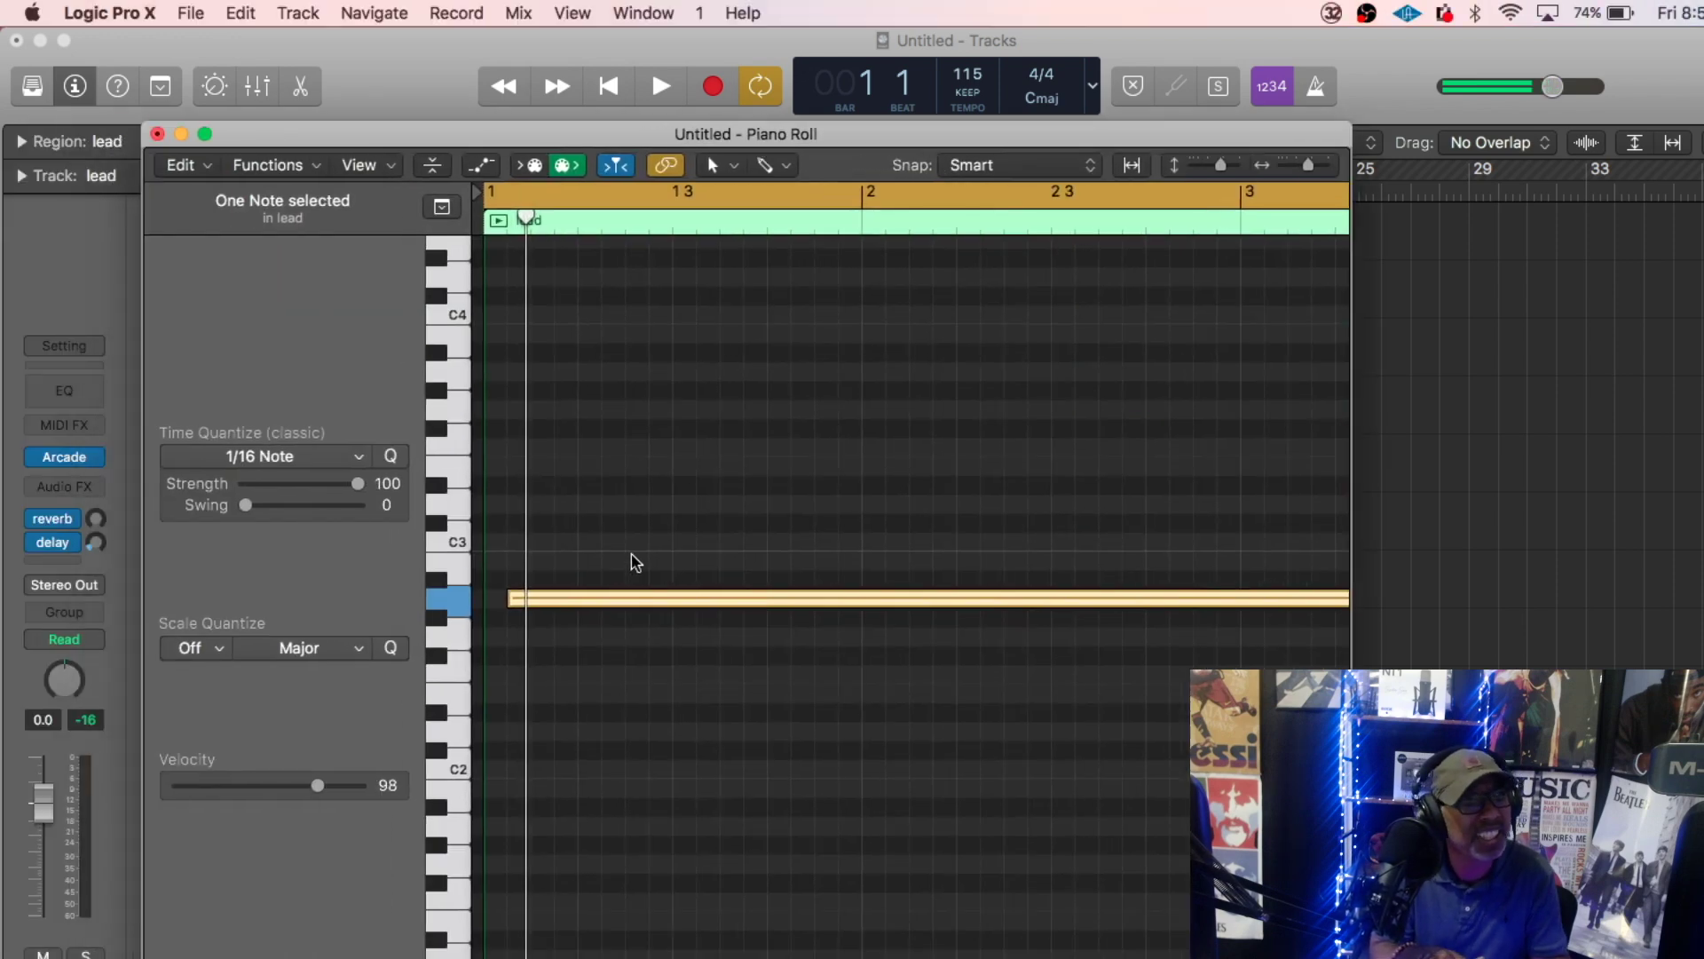
{"action": "left_click_drag", "start_coordinate": [630, 603], "coordinate": [607, 601]}
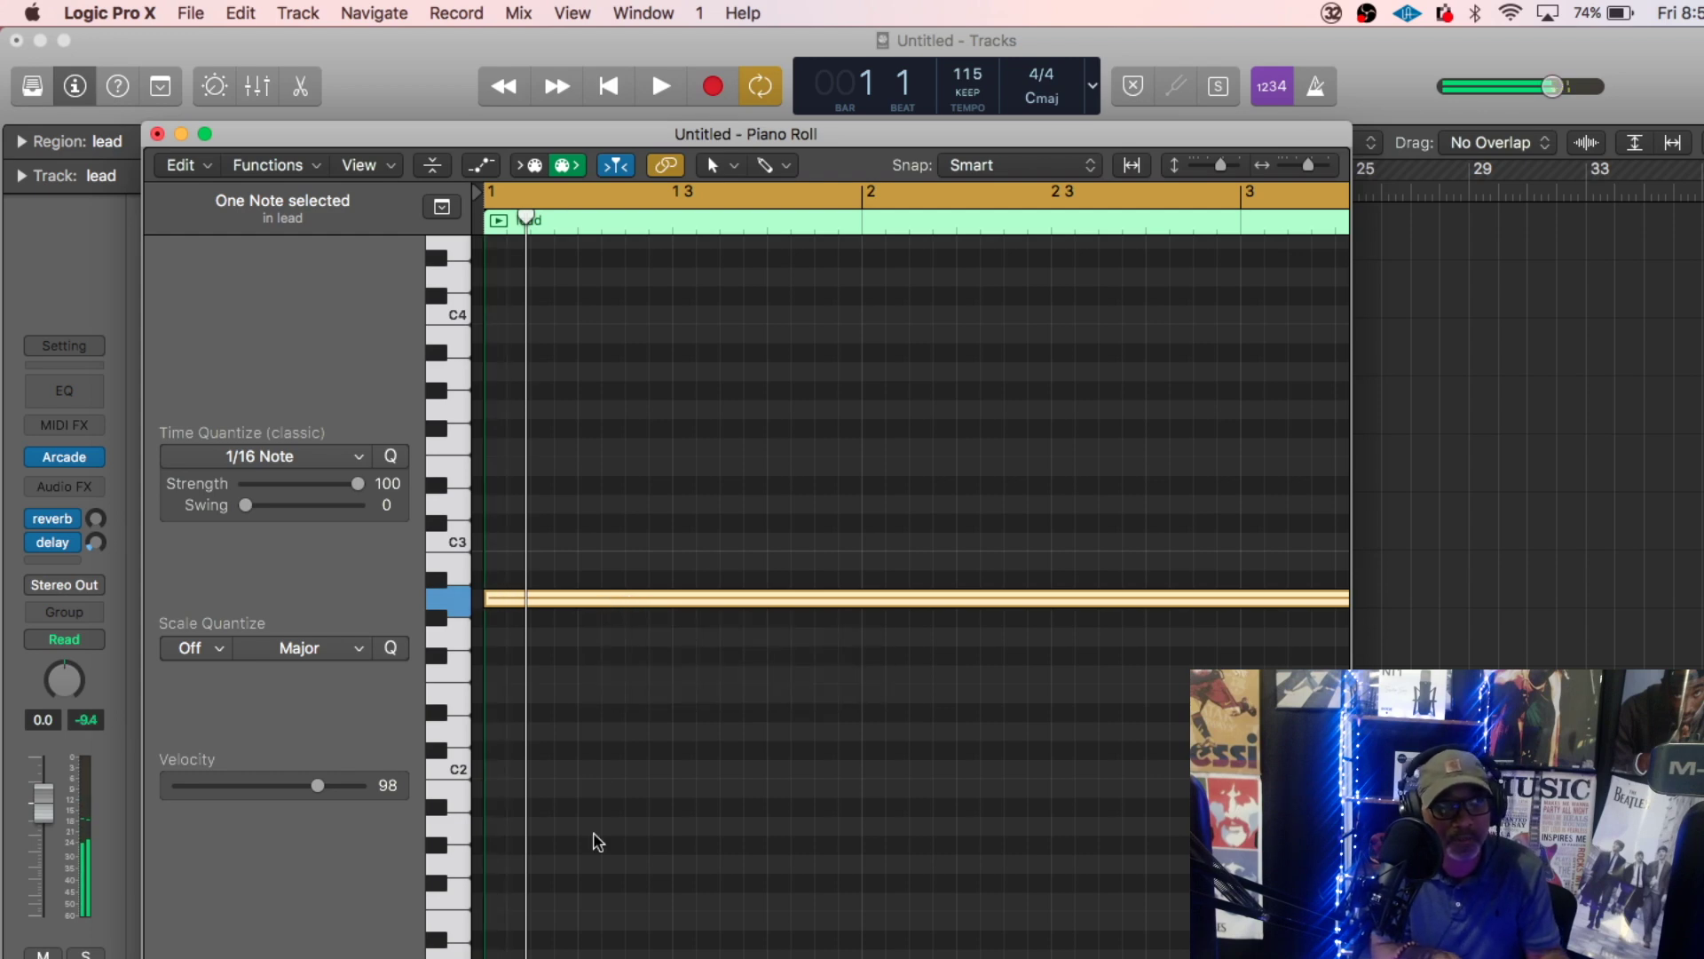
{"action": "key", "text": "space"}
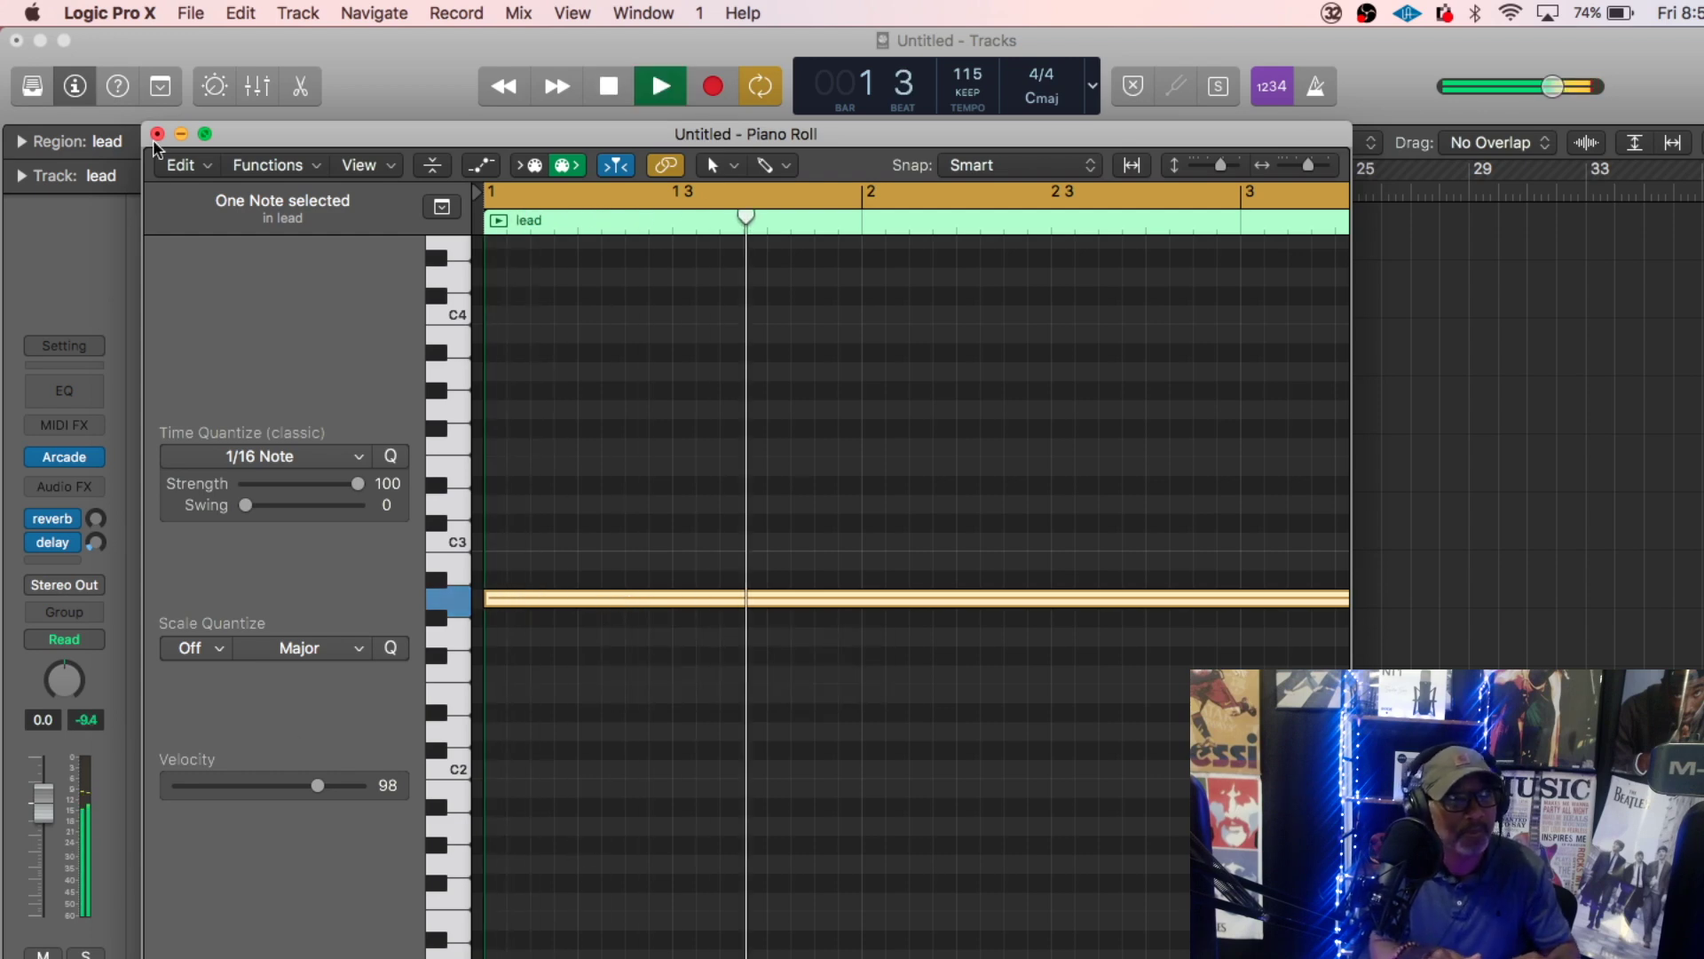
{"action": "left_click", "coordinate": [157, 134]}
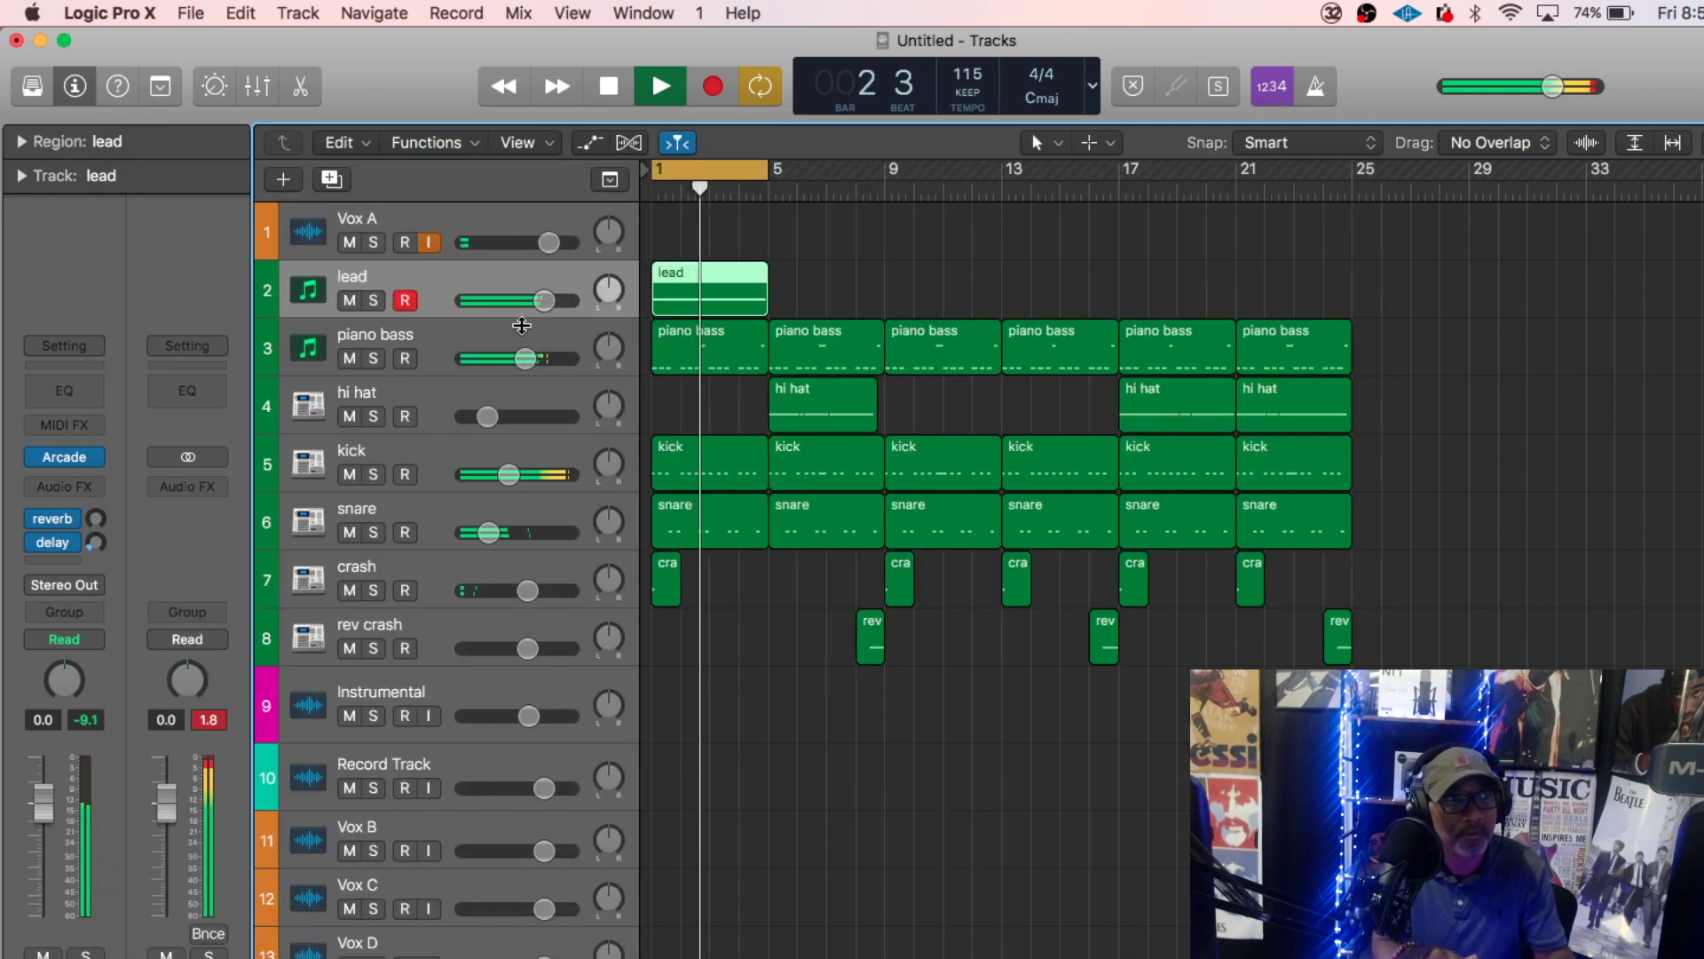
{"action": "left_click_drag", "start_coordinate": [543, 300], "coordinate": [510, 300]}
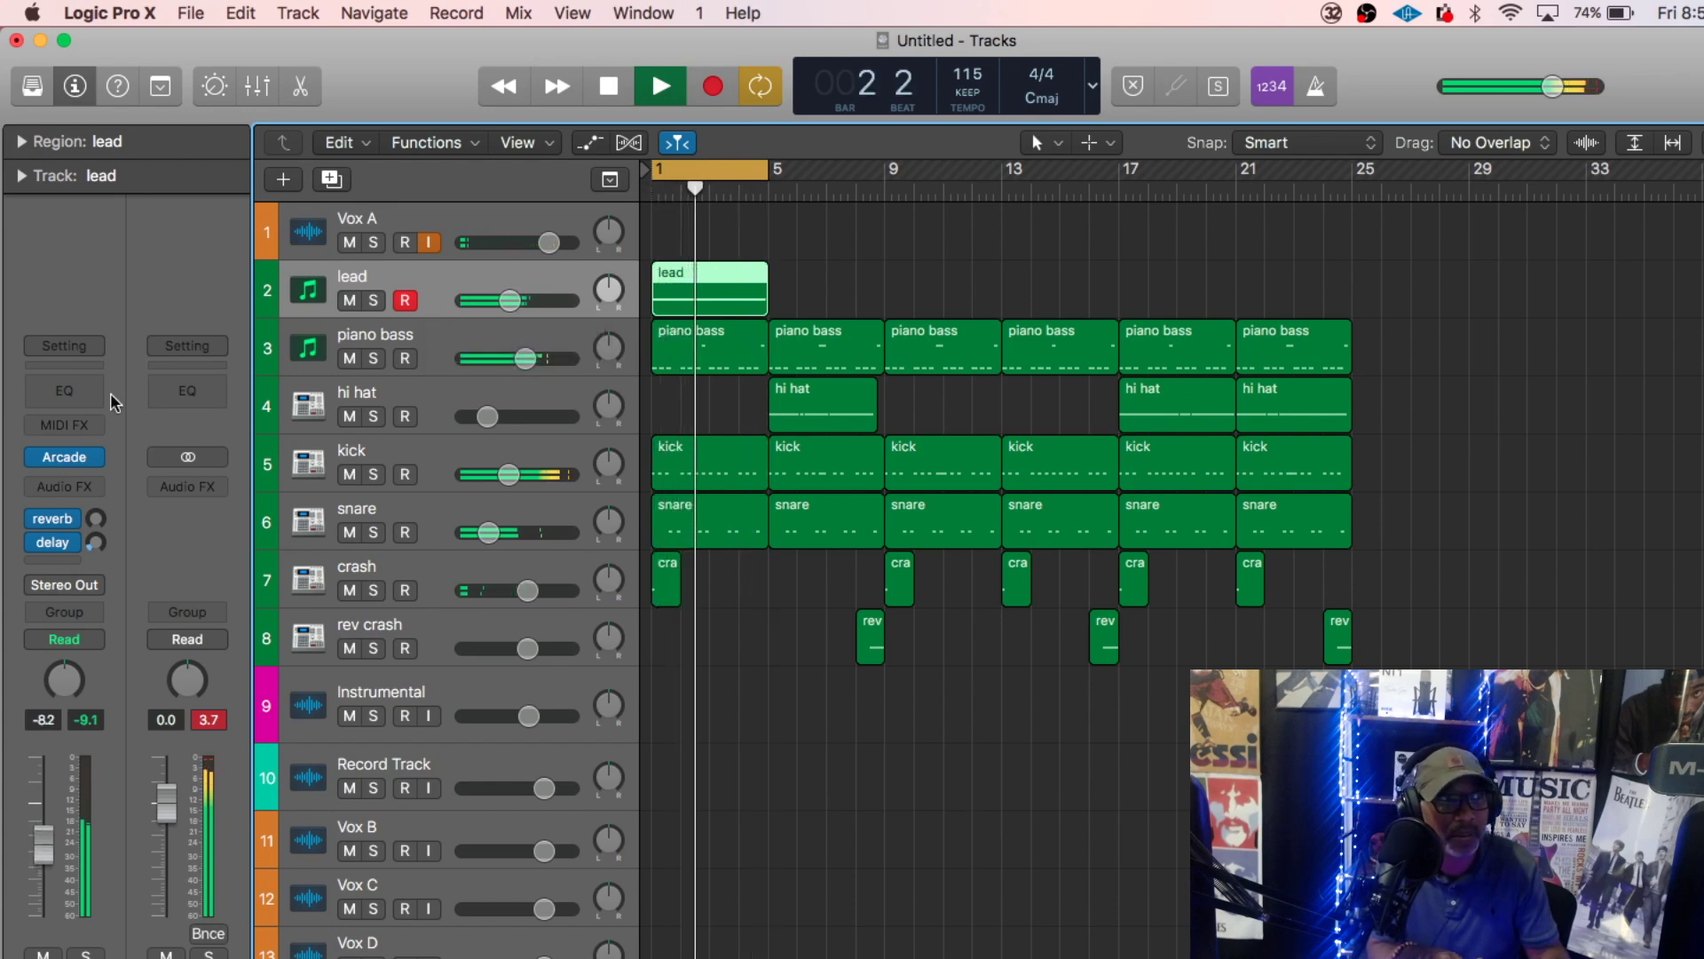
- Bypass the lead's reverb and insert a stereo Space Designer (1.8s Large & Brite)
{"action": "left_click", "coordinate": [36, 520]}
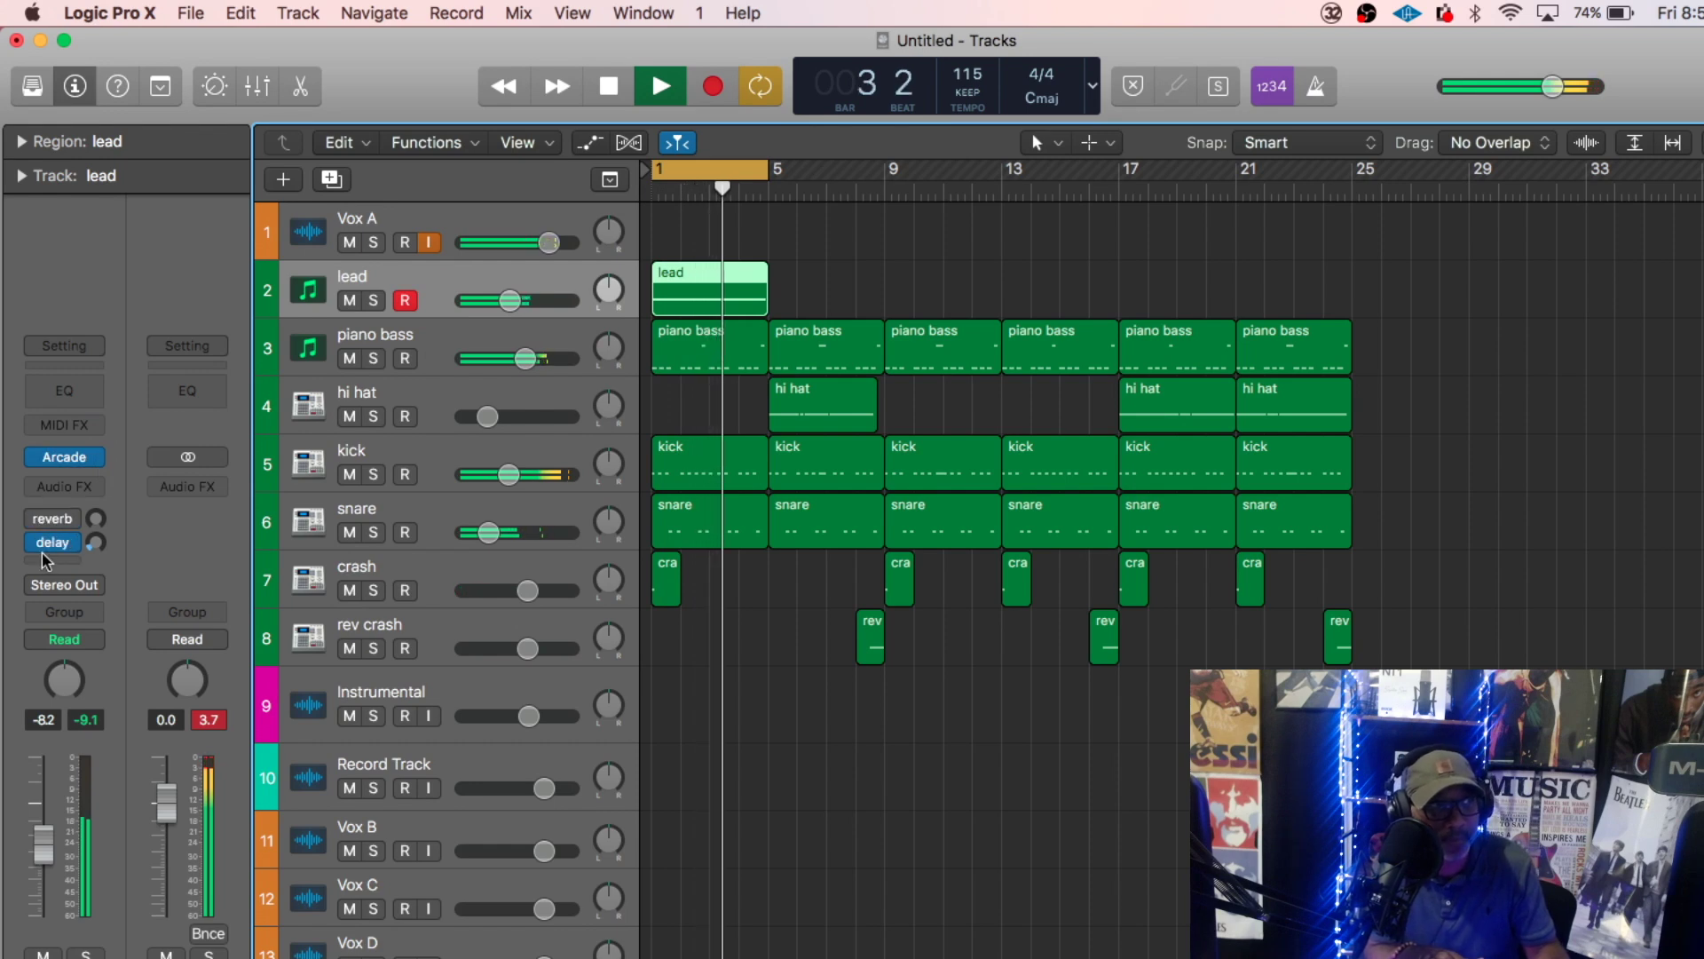
{"action": "left_click", "coordinate": [92, 490]}
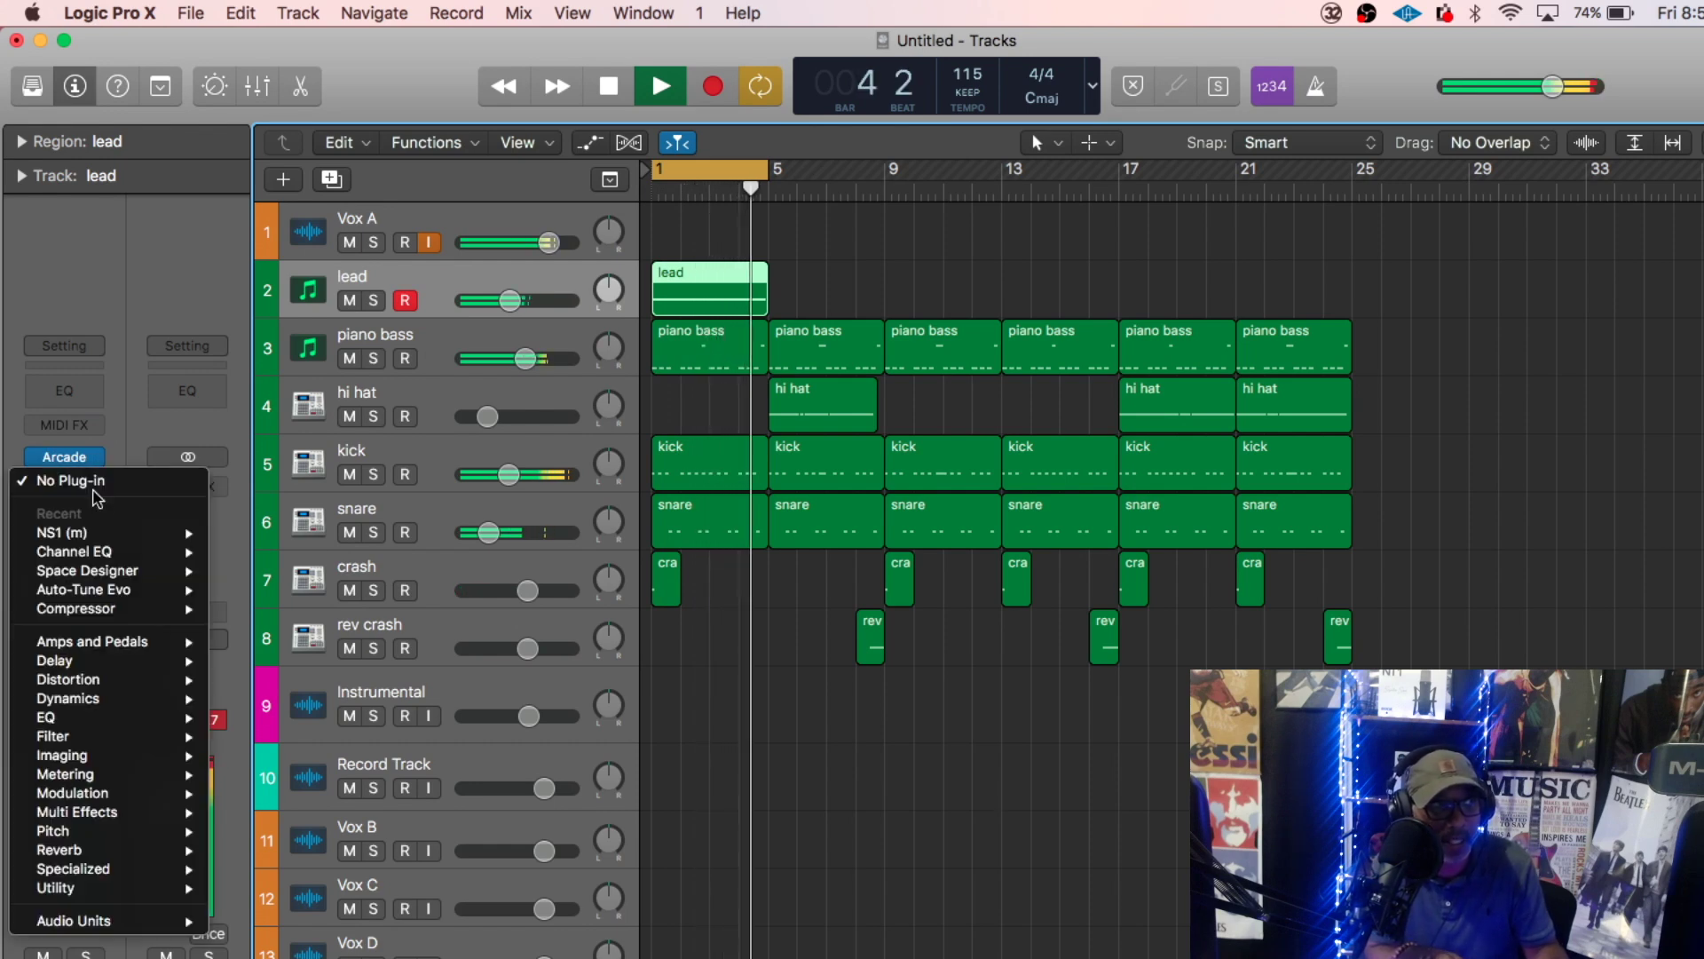
{"action": "mouse_move", "coordinate": [88, 570]}
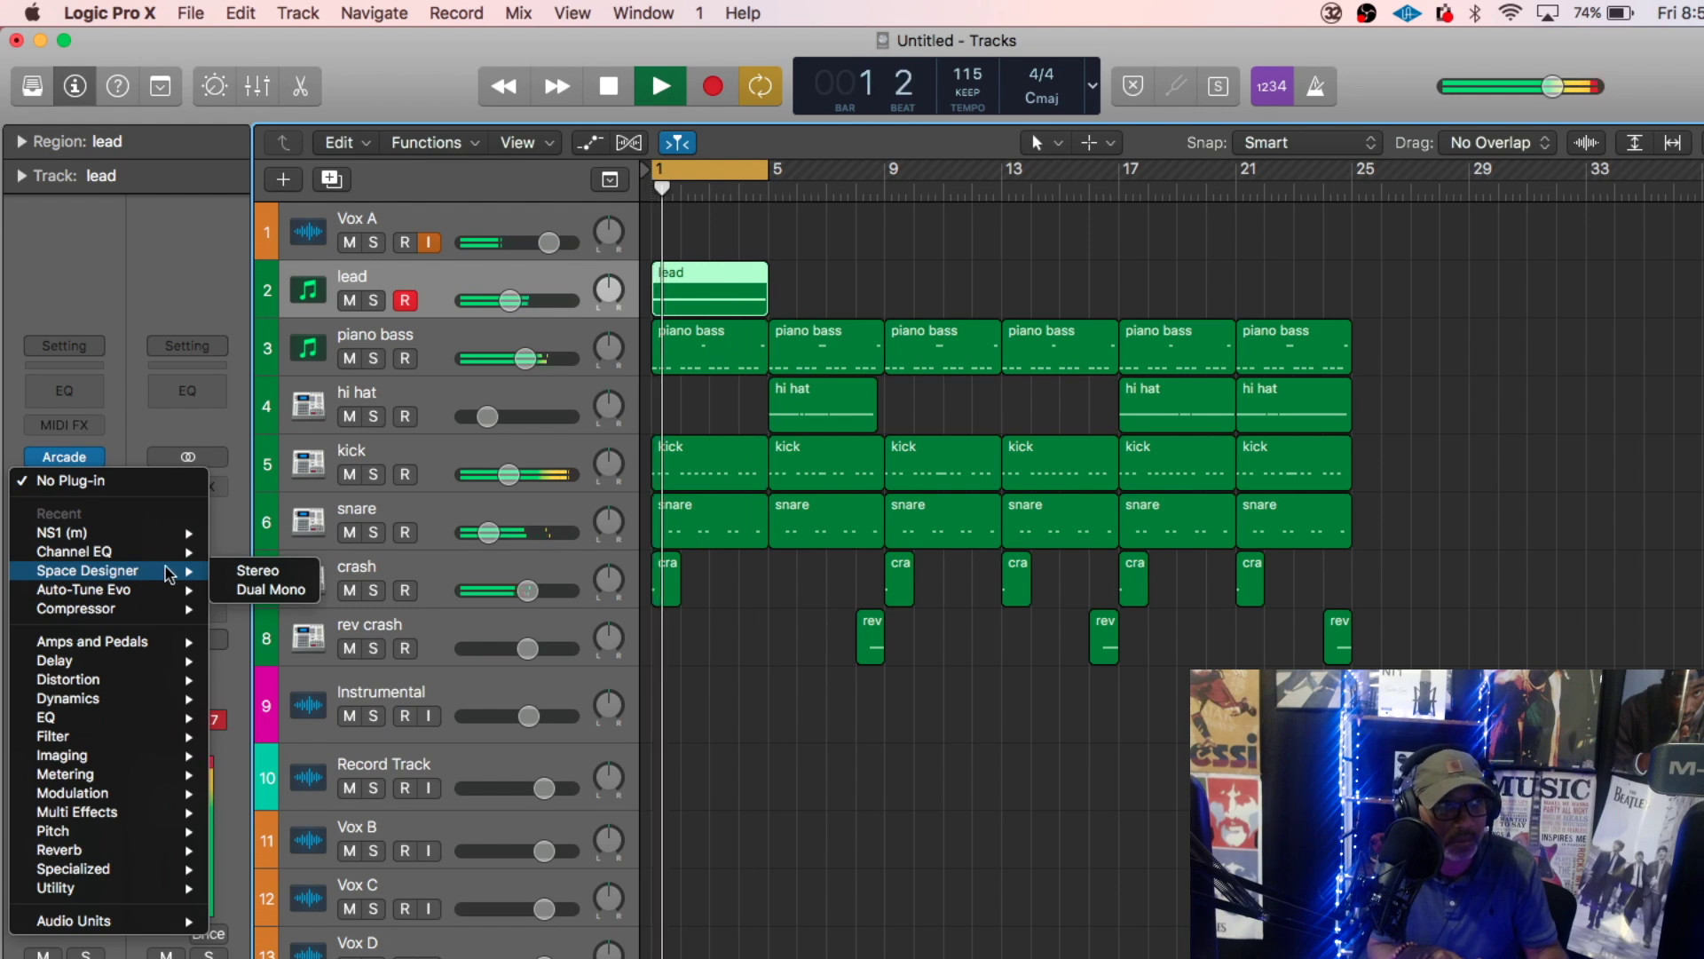
{"action": "left_click", "coordinate": [233, 573]}
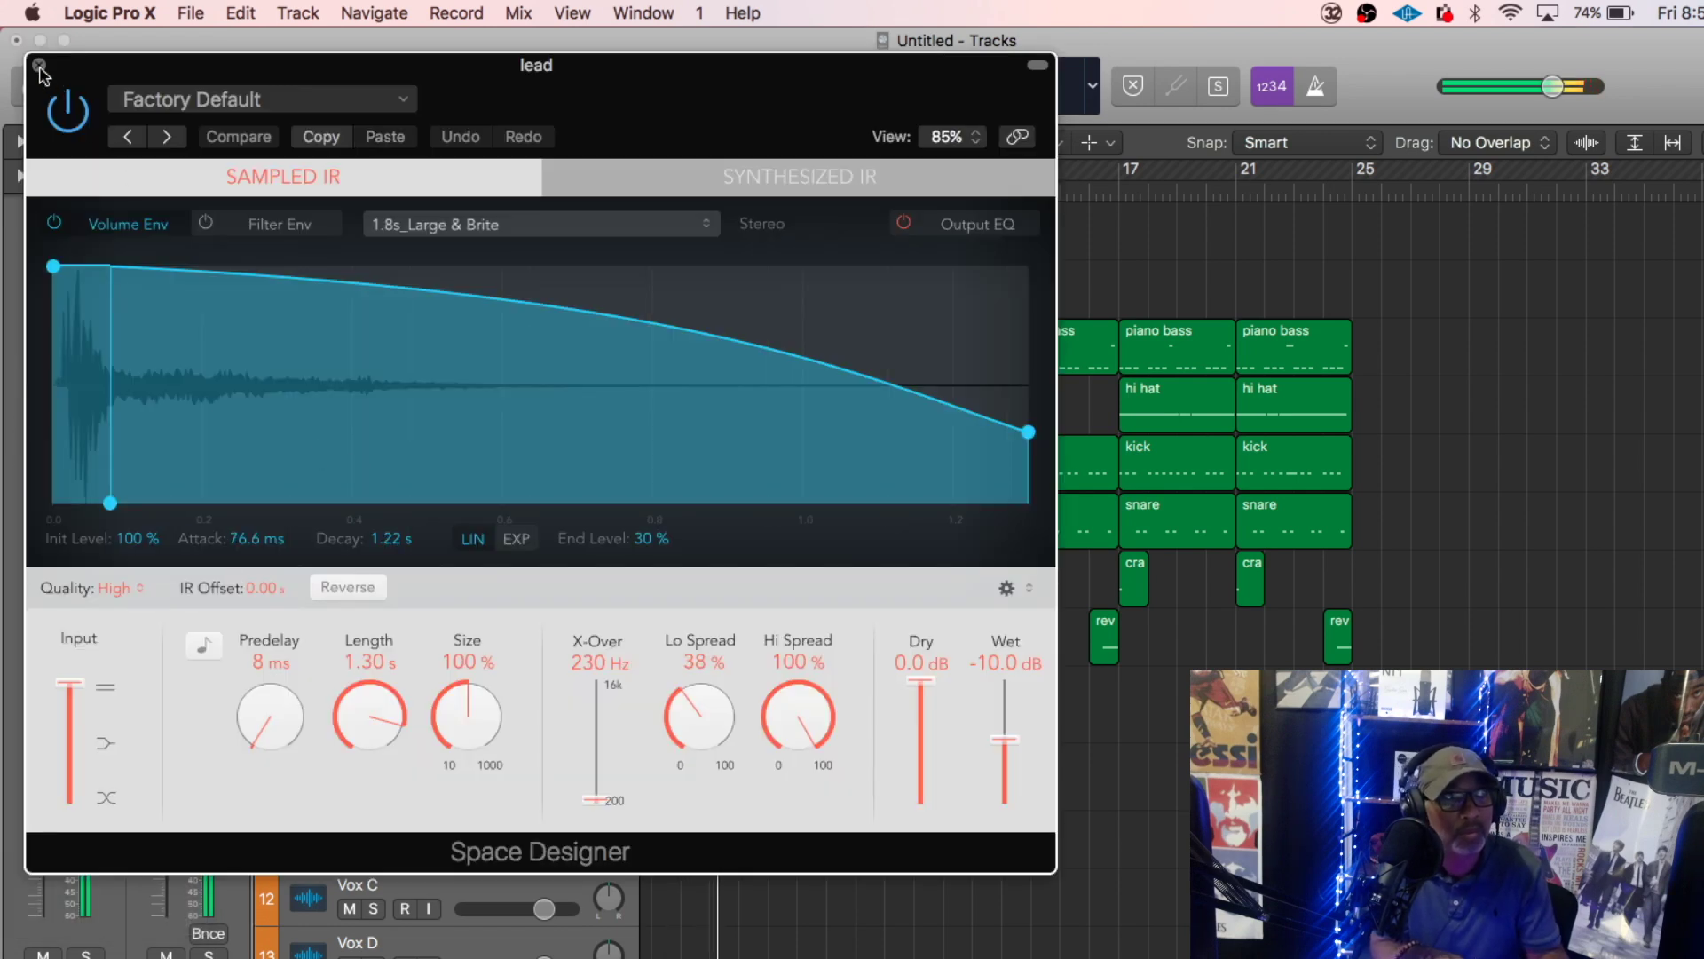
- Lower the lead volume to about -12 dB and insert a stereo Channel EQ
{"action": "left_click", "coordinate": [39, 65]}
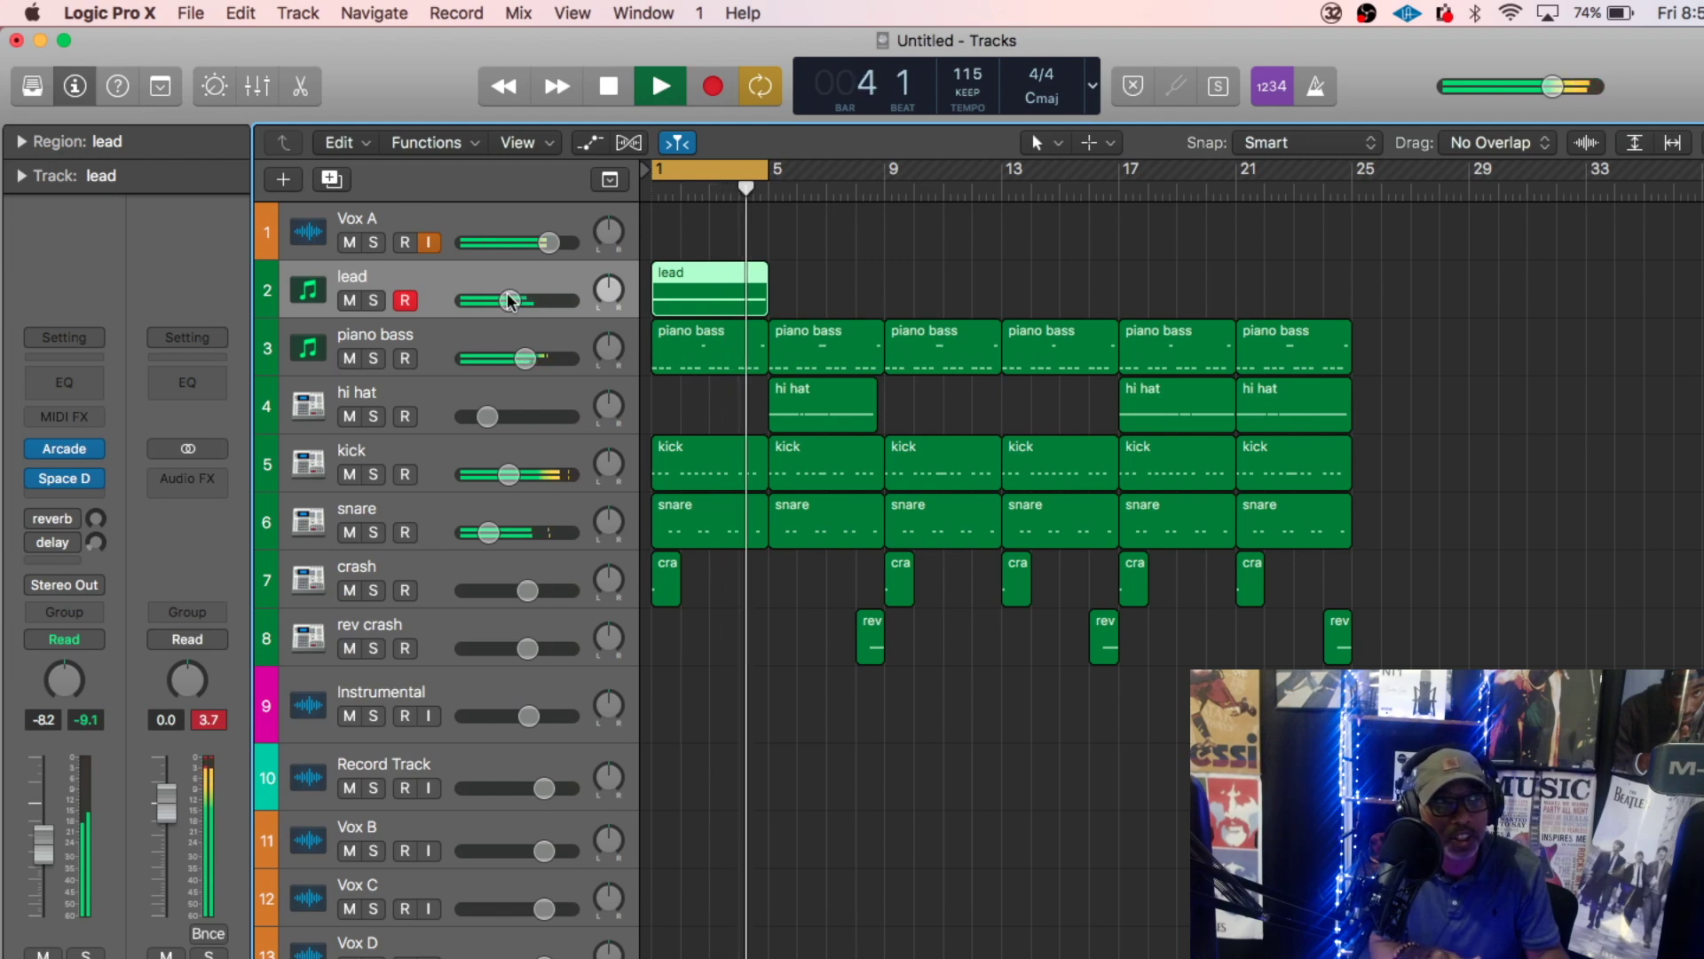
{"action": "left_click_drag", "start_coordinate": [510, 300], "coordinate": [488, 299]}
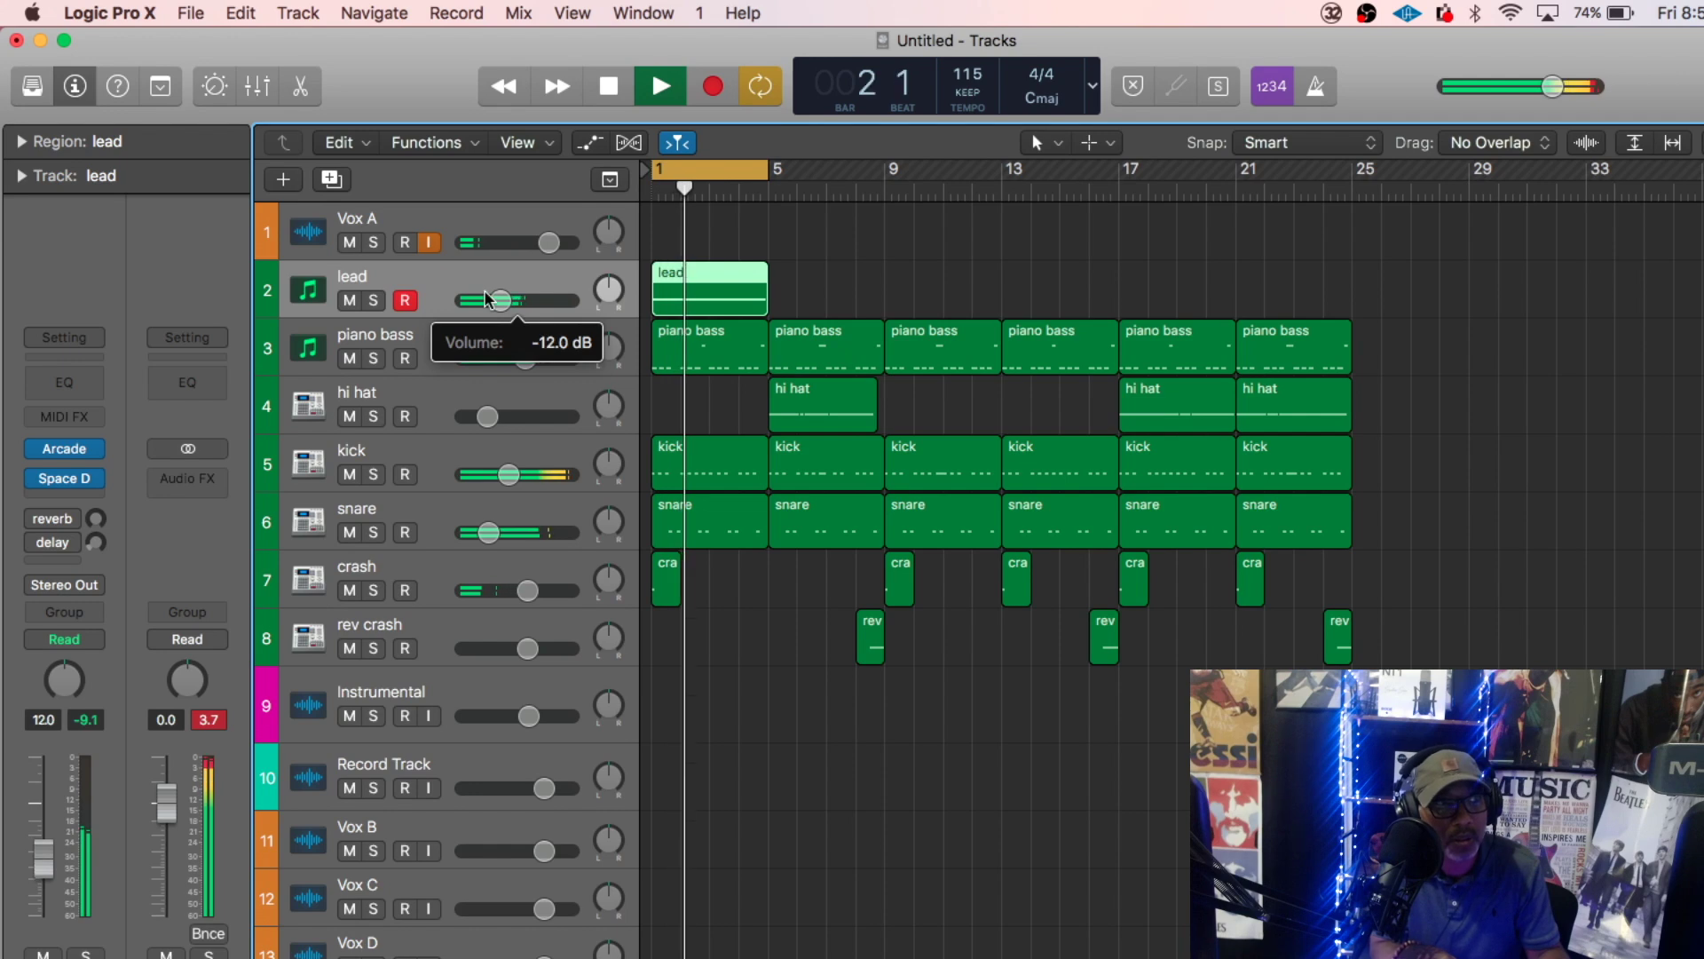
{"action": "left_click", "coordinate": [94, 480]}
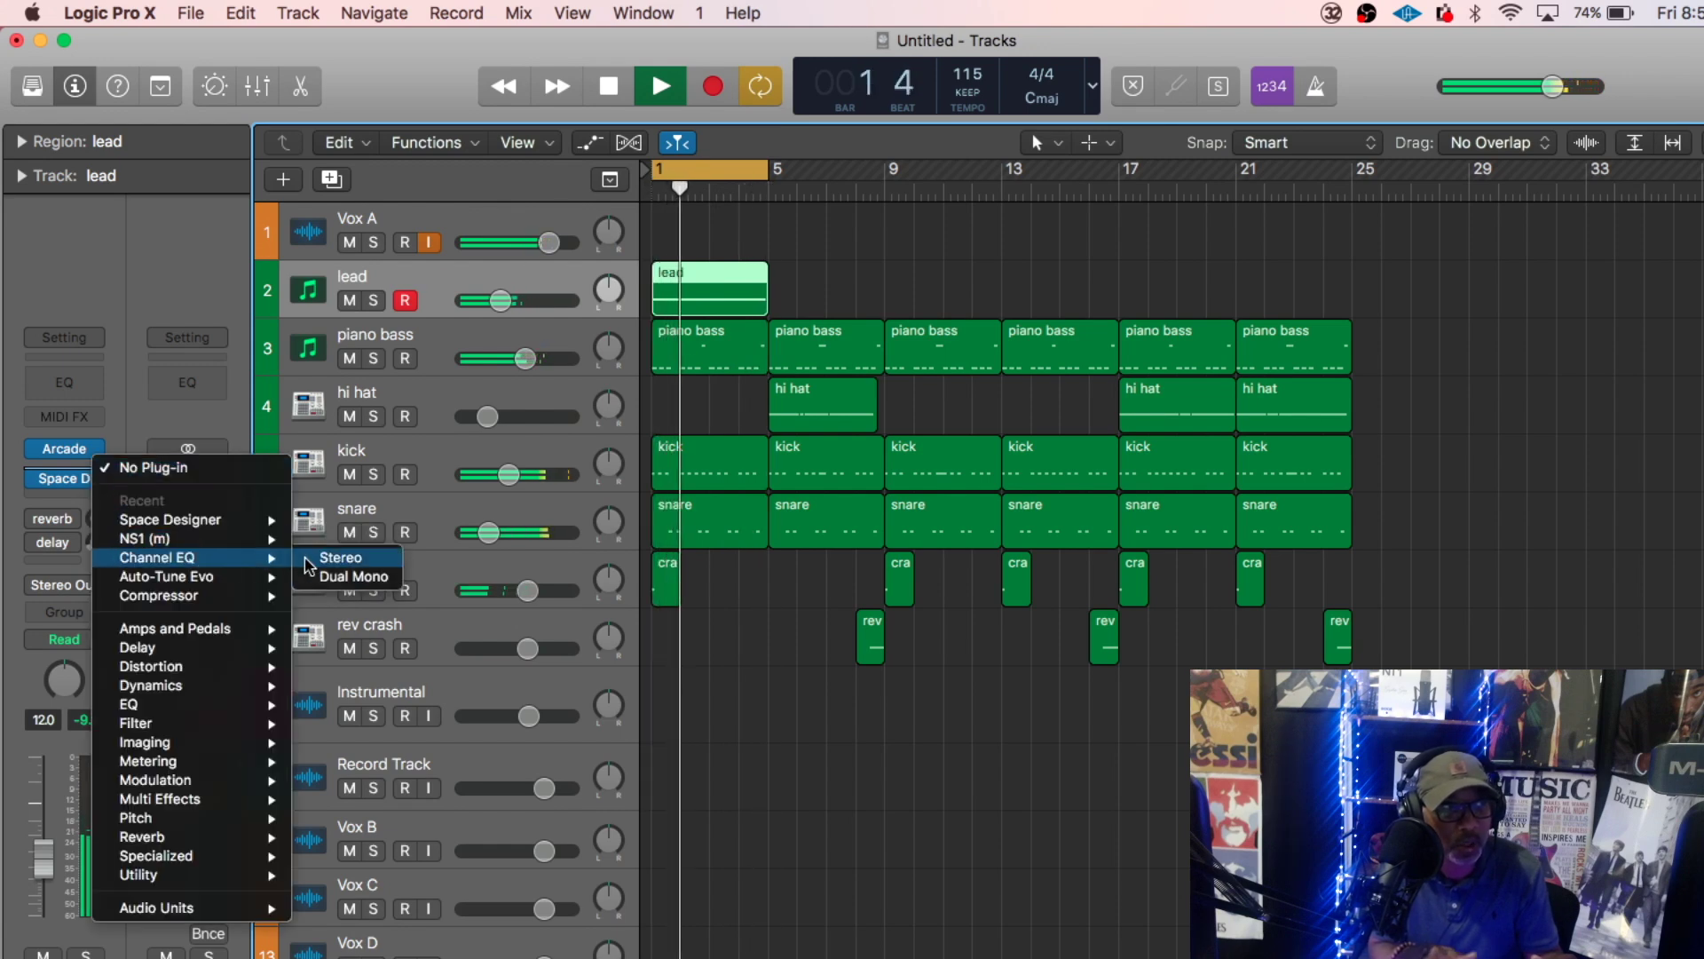
{"action": "left_click", "coordinate": [305, 557]}
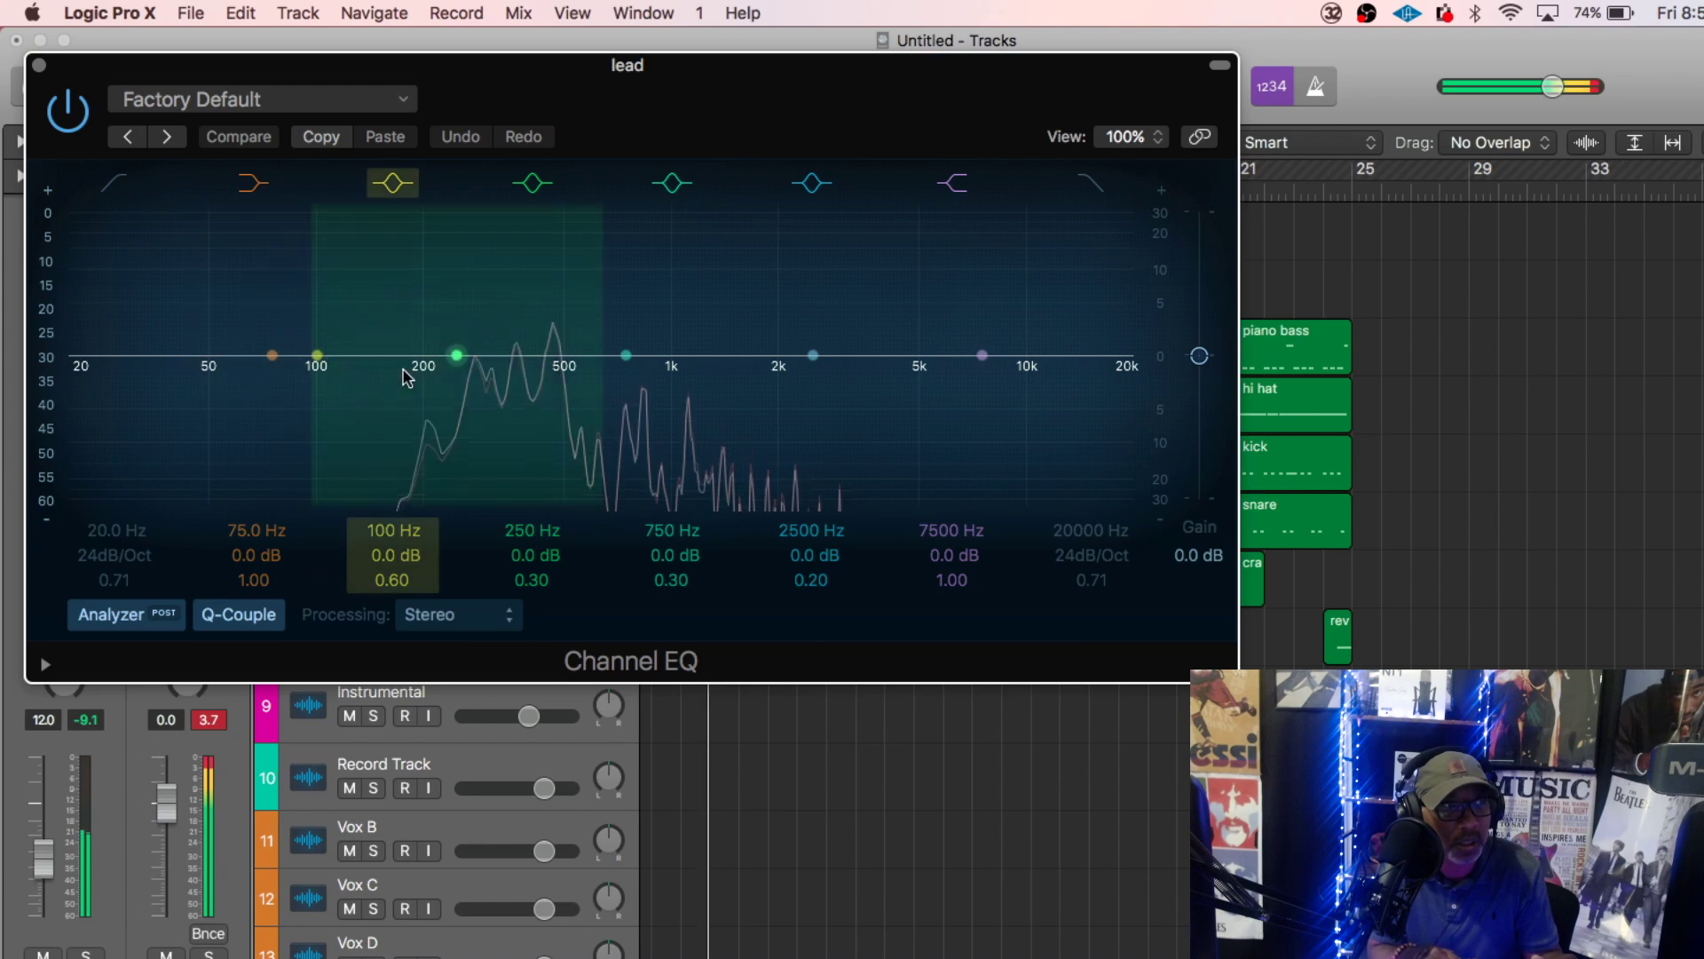
- Set the lead Channel EQ low cut to about 176 Hz and leave the high cut disabled
{"action": "left_click", "coordinate": [114, 183]}
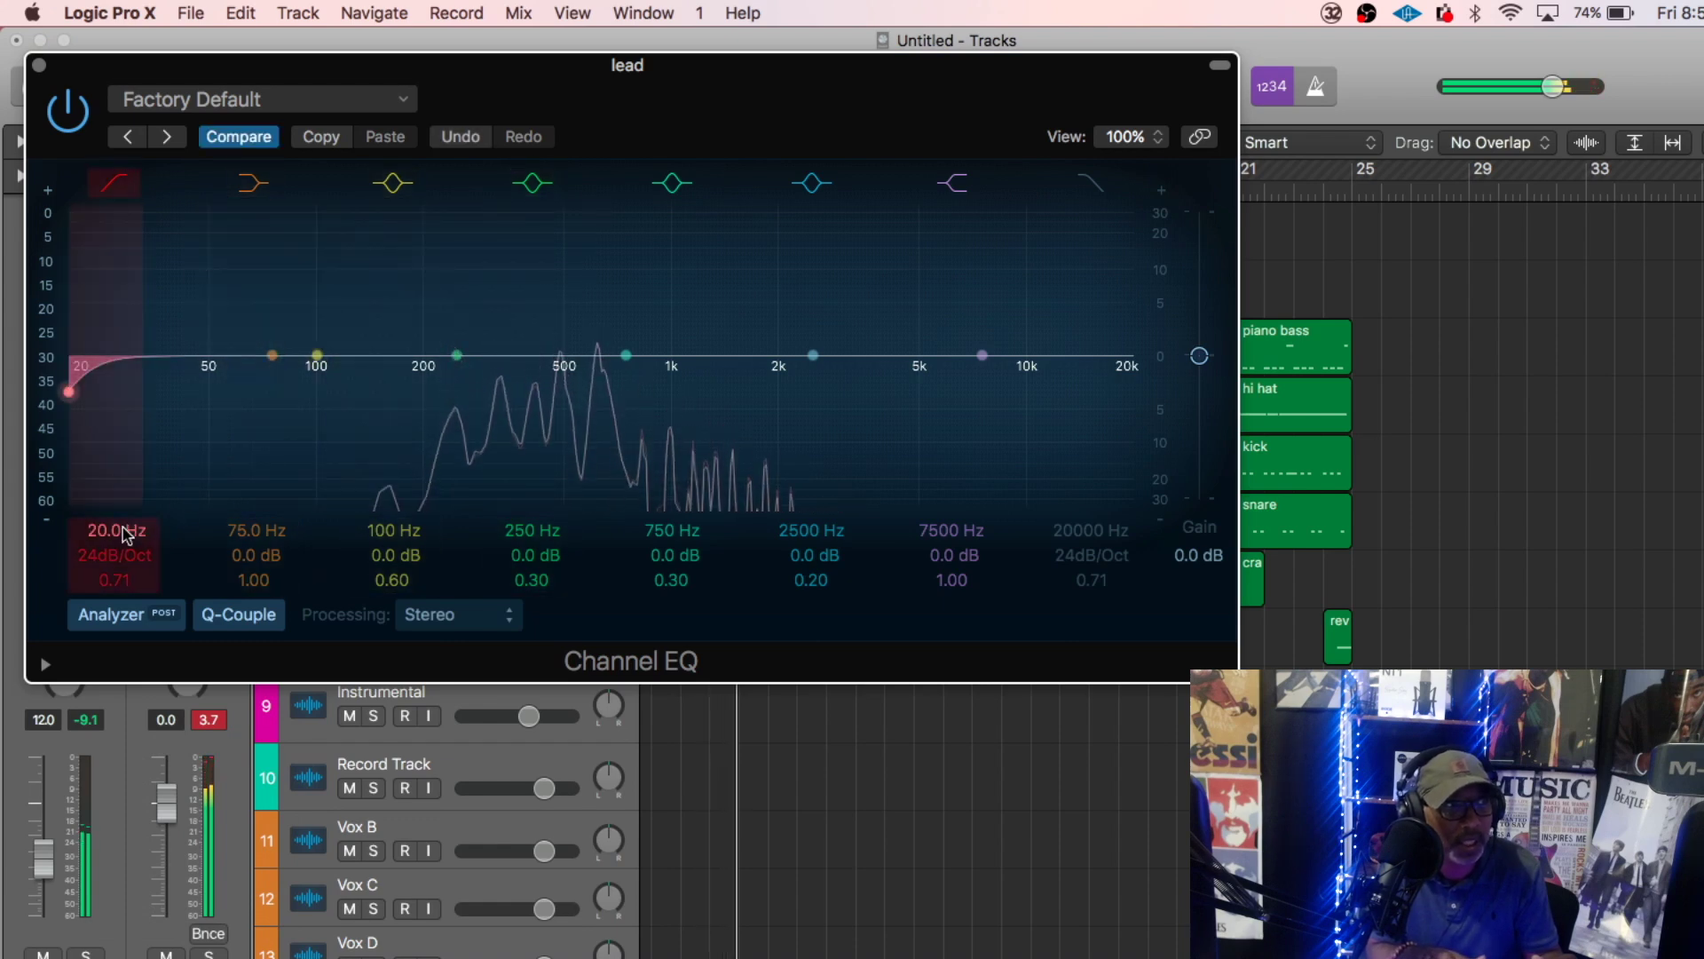
{"action": "left_click_drag", "start_coordinate": [69, 391], "coordinate": [413, 392]}
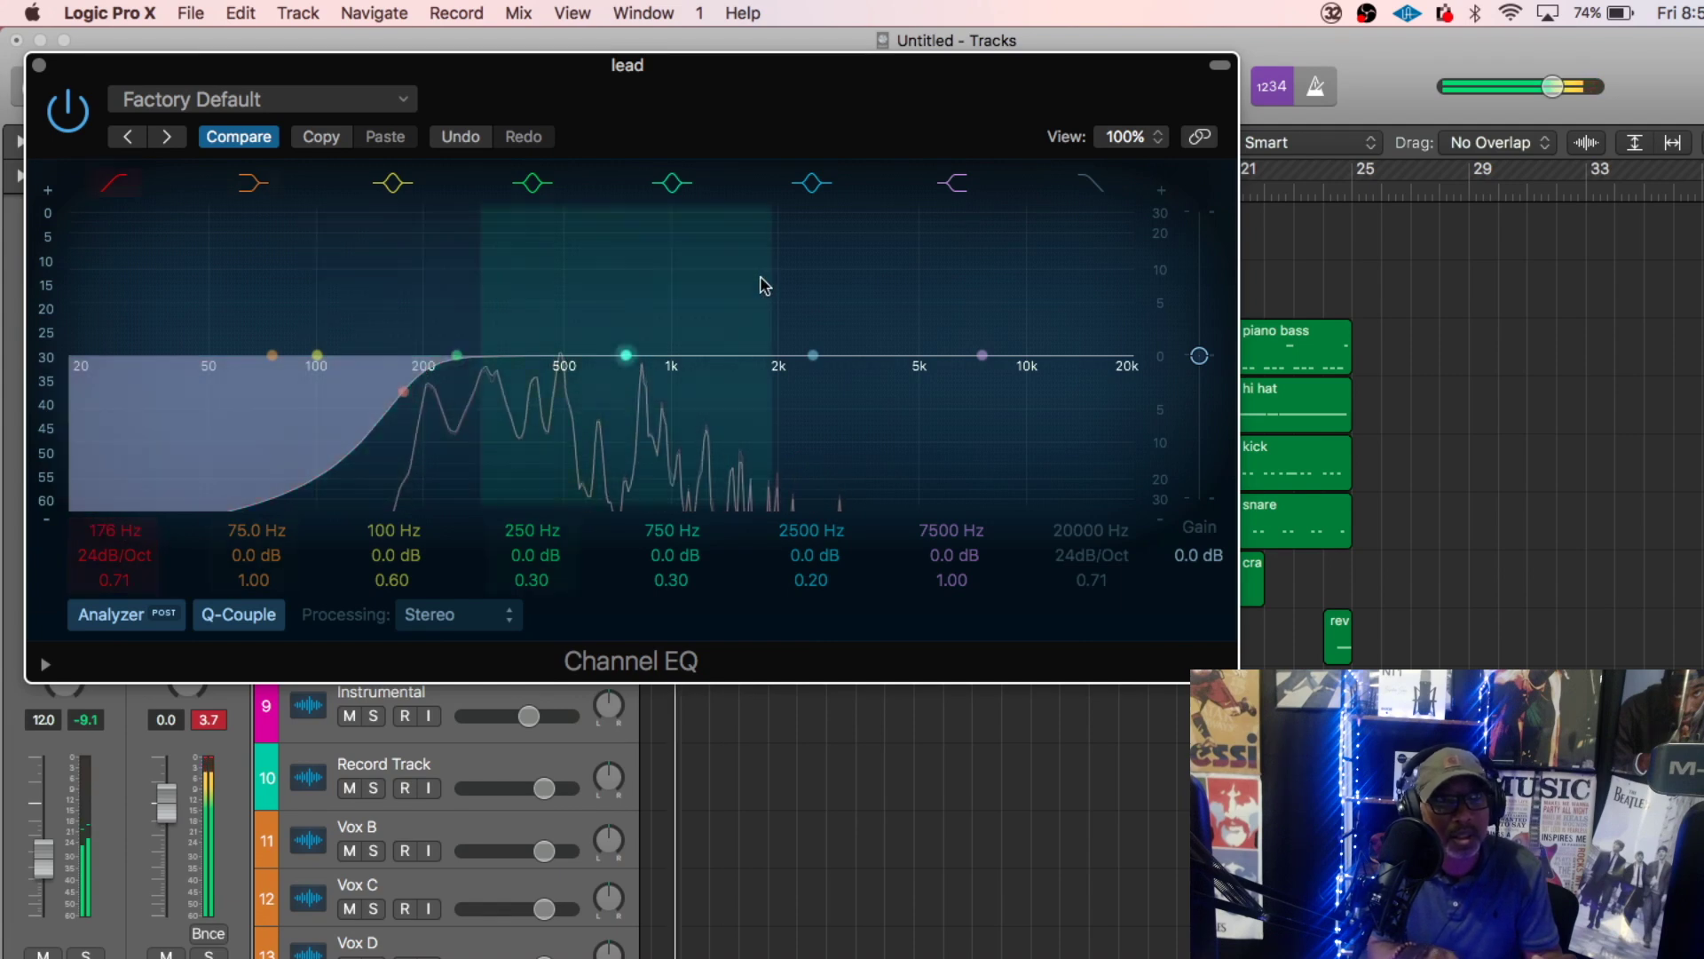
{"action": "left_click", "coordinate": [1089, 185]}
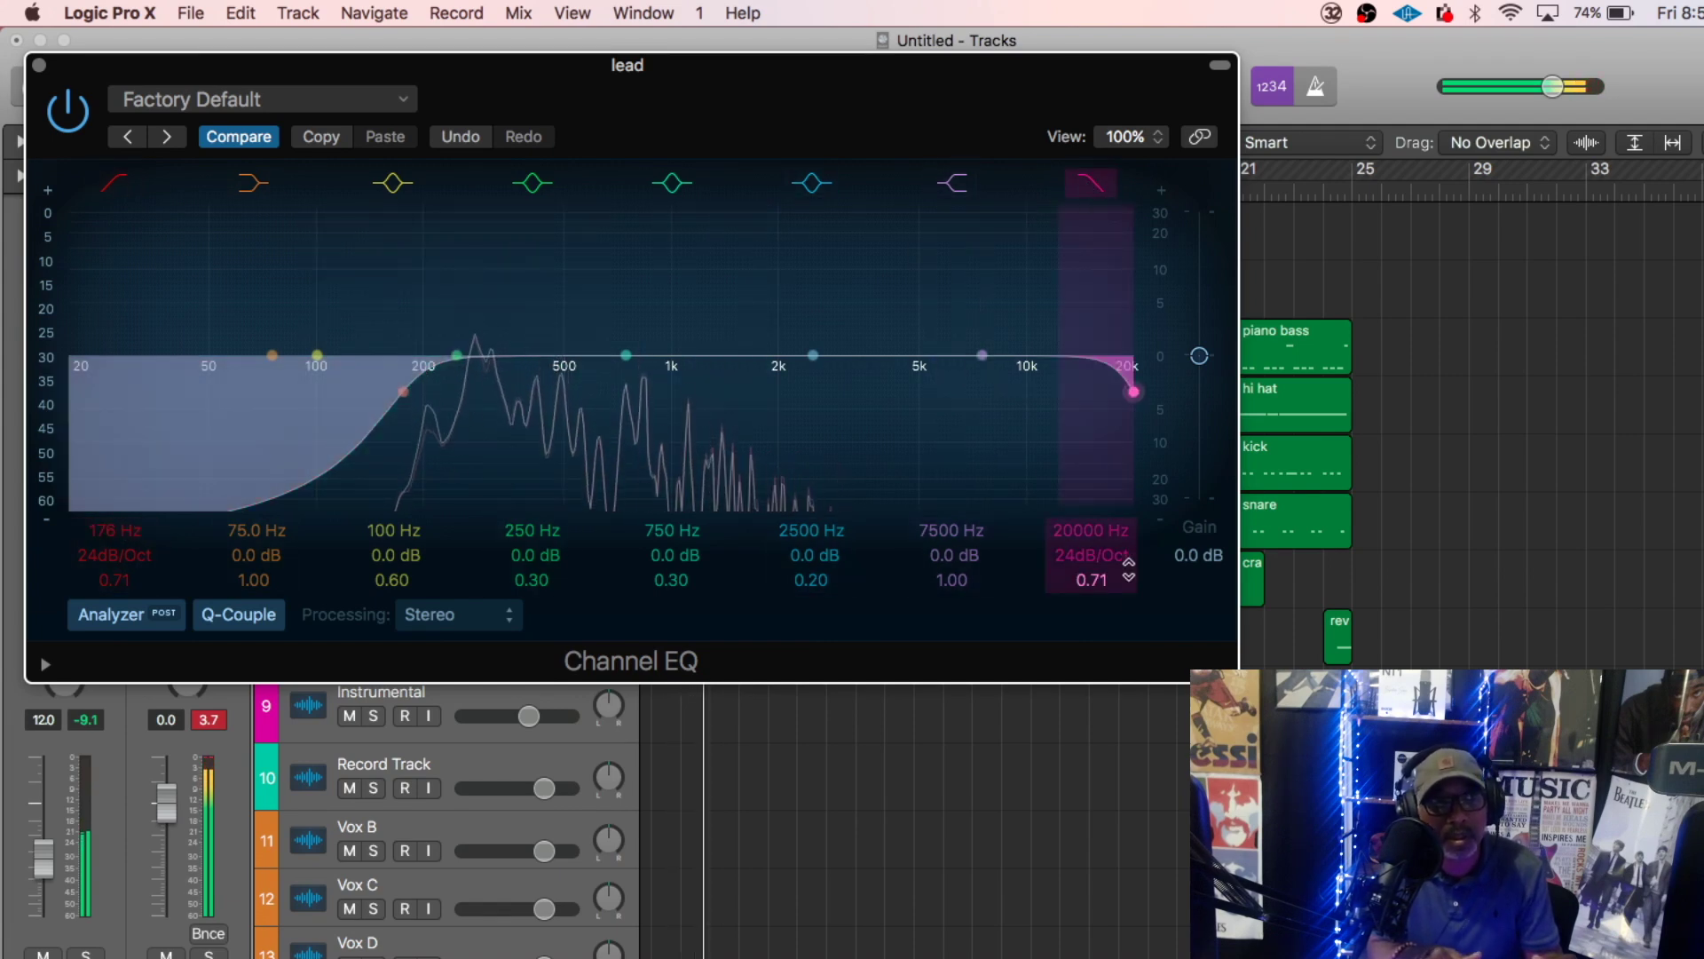
{"action": "left_click_drag", "start_coordinate": [1109, 536], "coordinate": [1109, 639]}
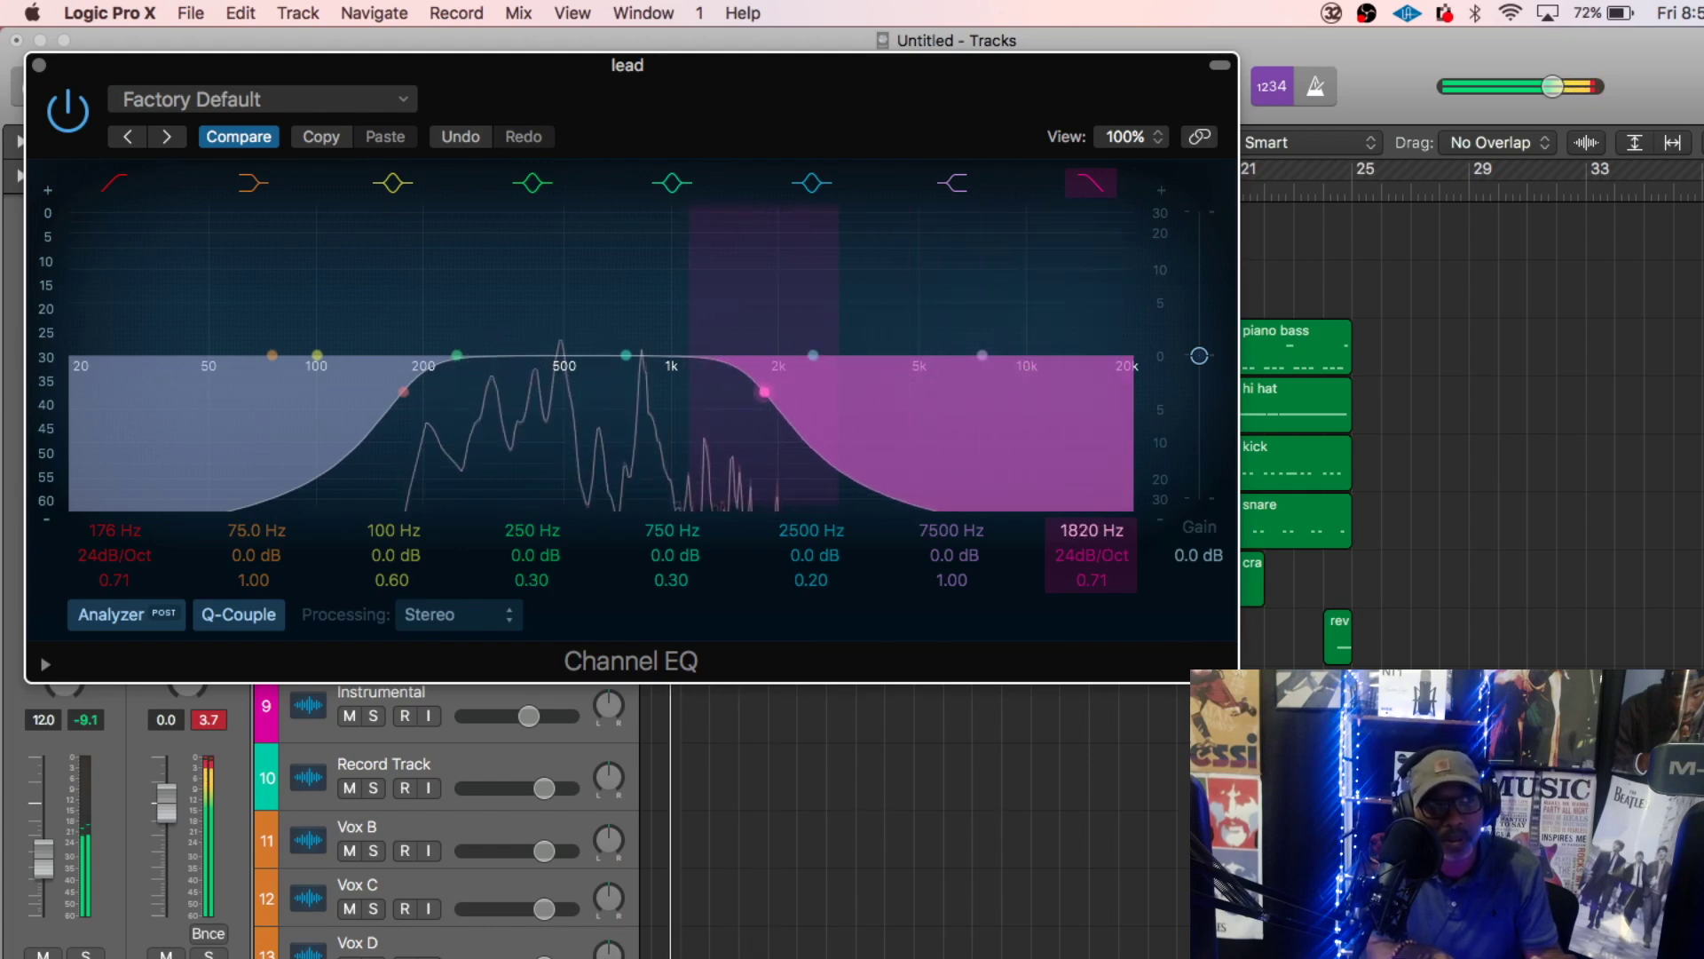
{"action": "left_click_drag", "start_coordinate": [1091, 612], "coordinate": [1091, 550]}
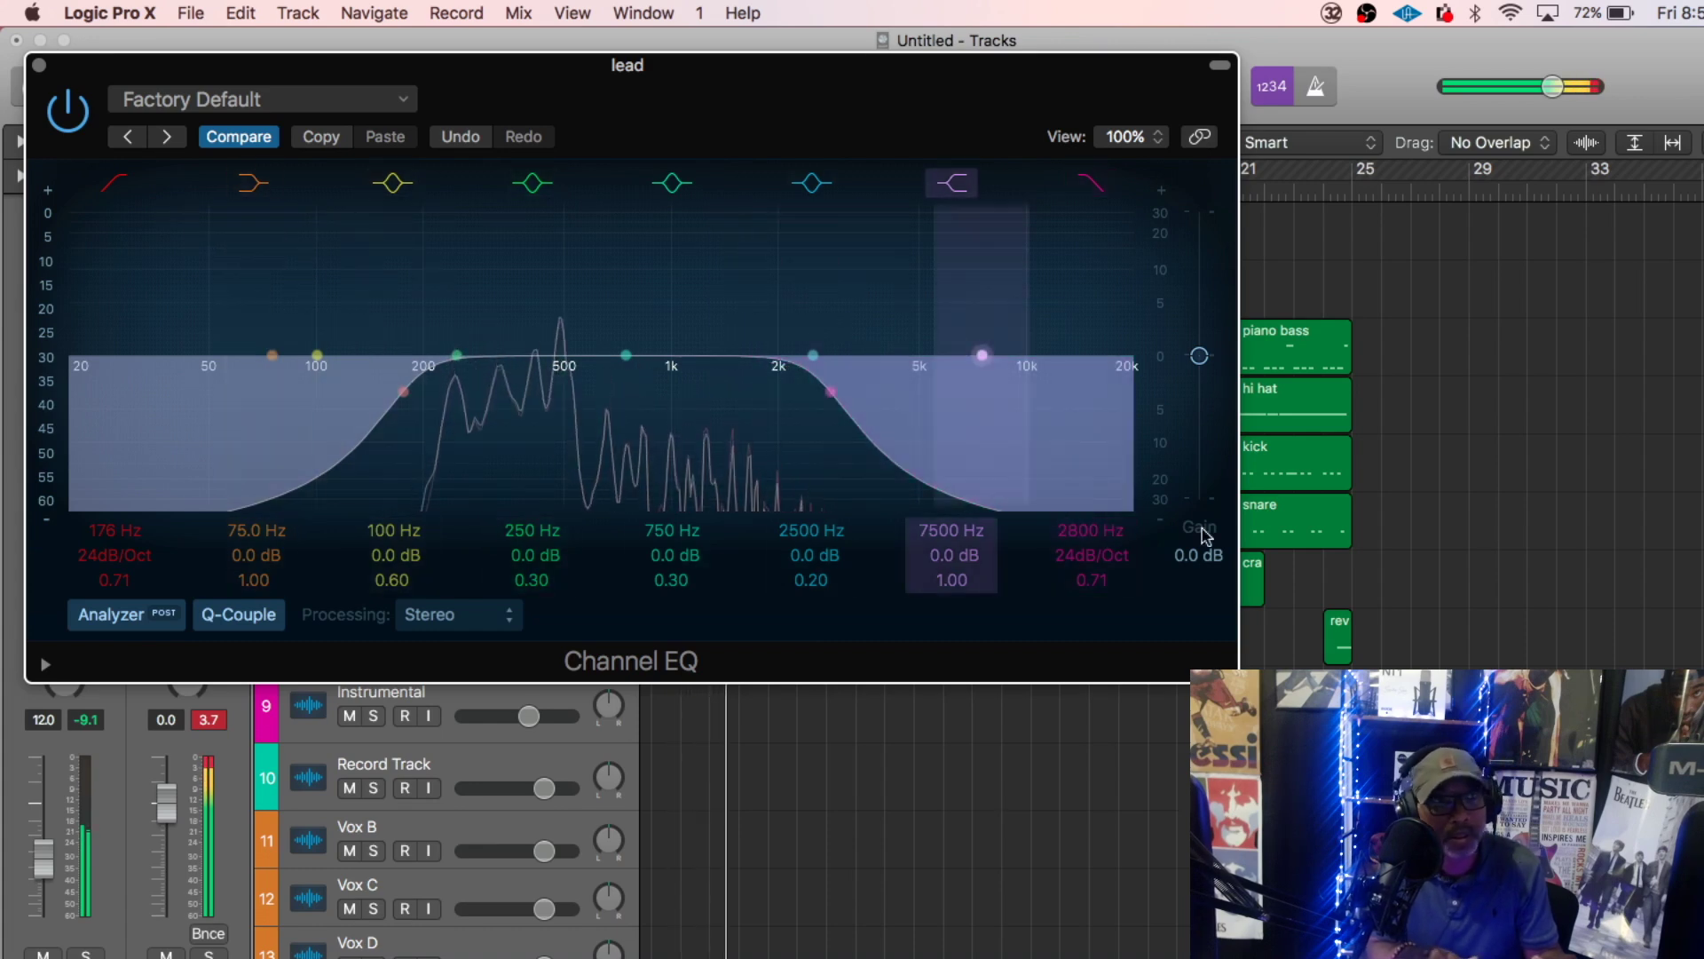
{"action": "left_click_drag", "start_coordinate": [1103, 531], "coordinate": [1104, 337]}
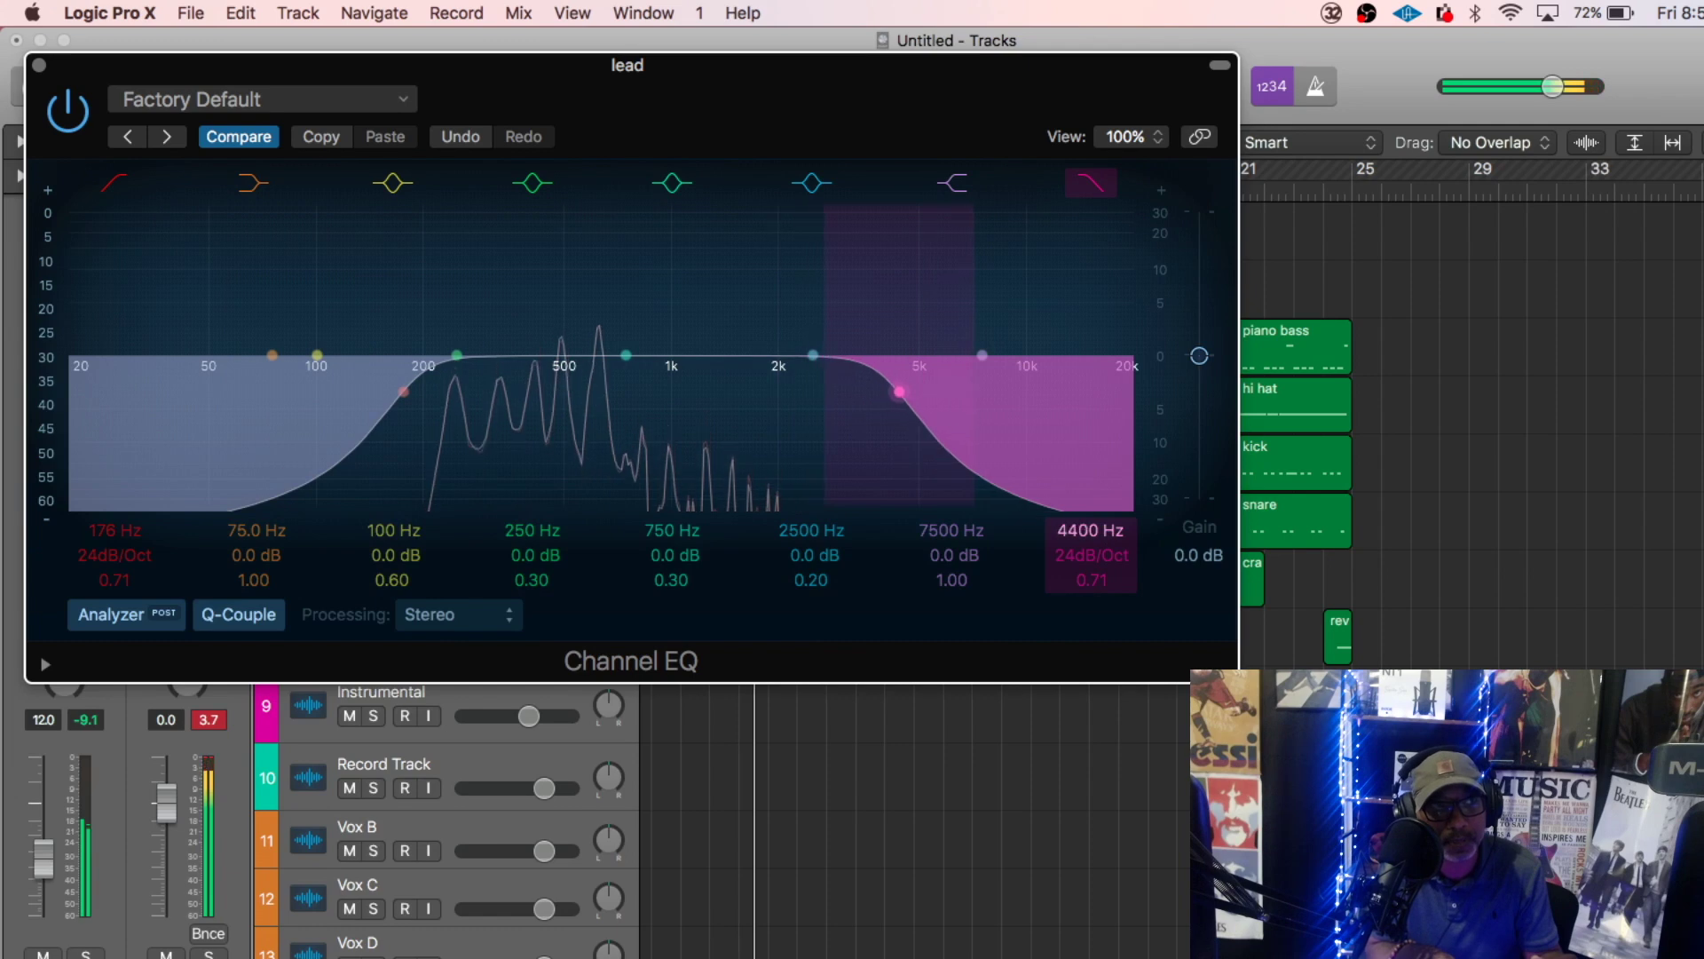
{"action": "left_click_drag", "start_coordinate": [1093, 530], "coordinate": [1092, 497]}
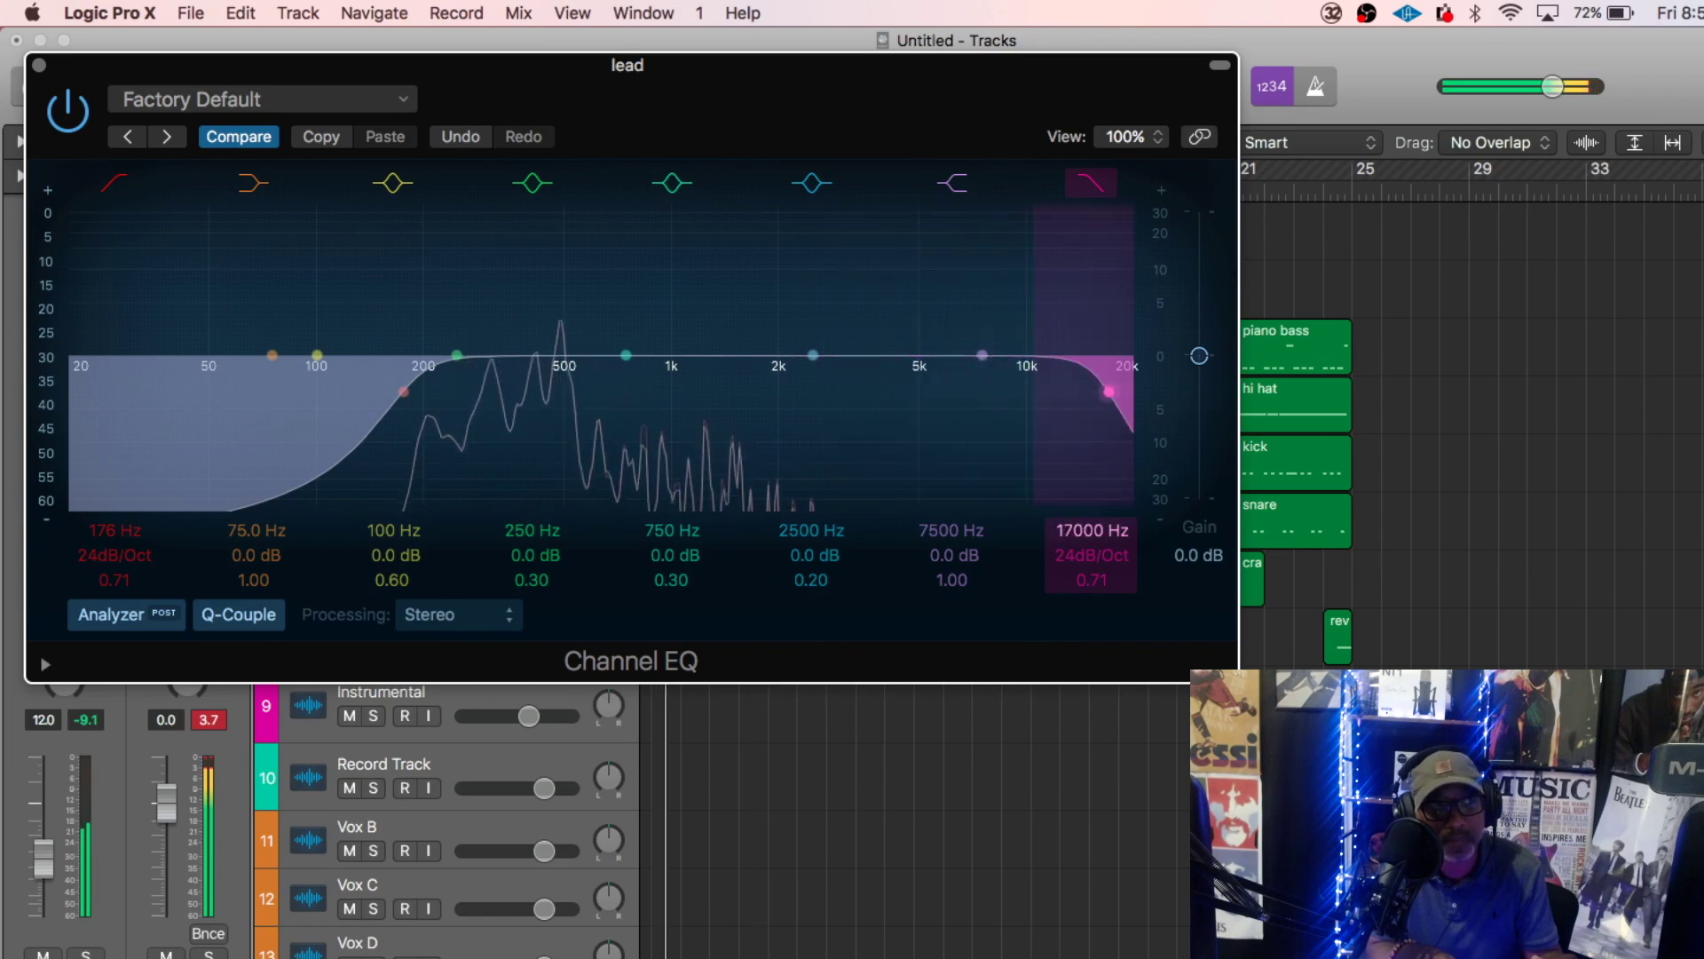
{"action": "left_click", "coordinate": [1089, 182]}
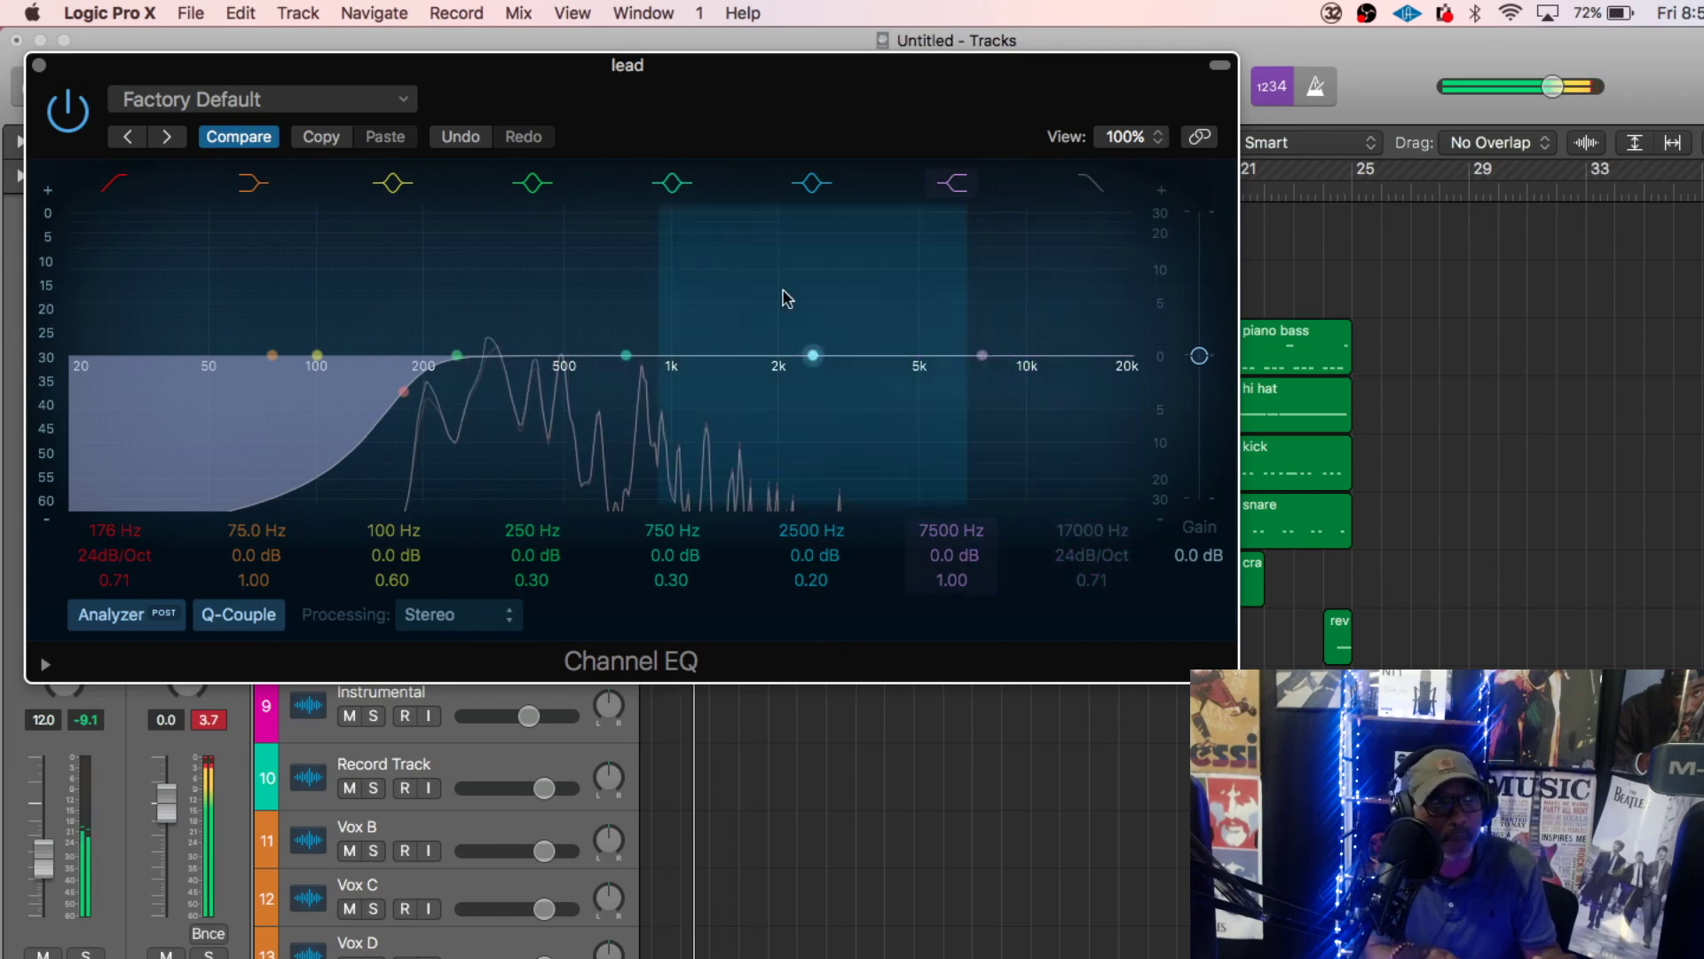
{"action": "left_click", "coordinate": [38, 65]}
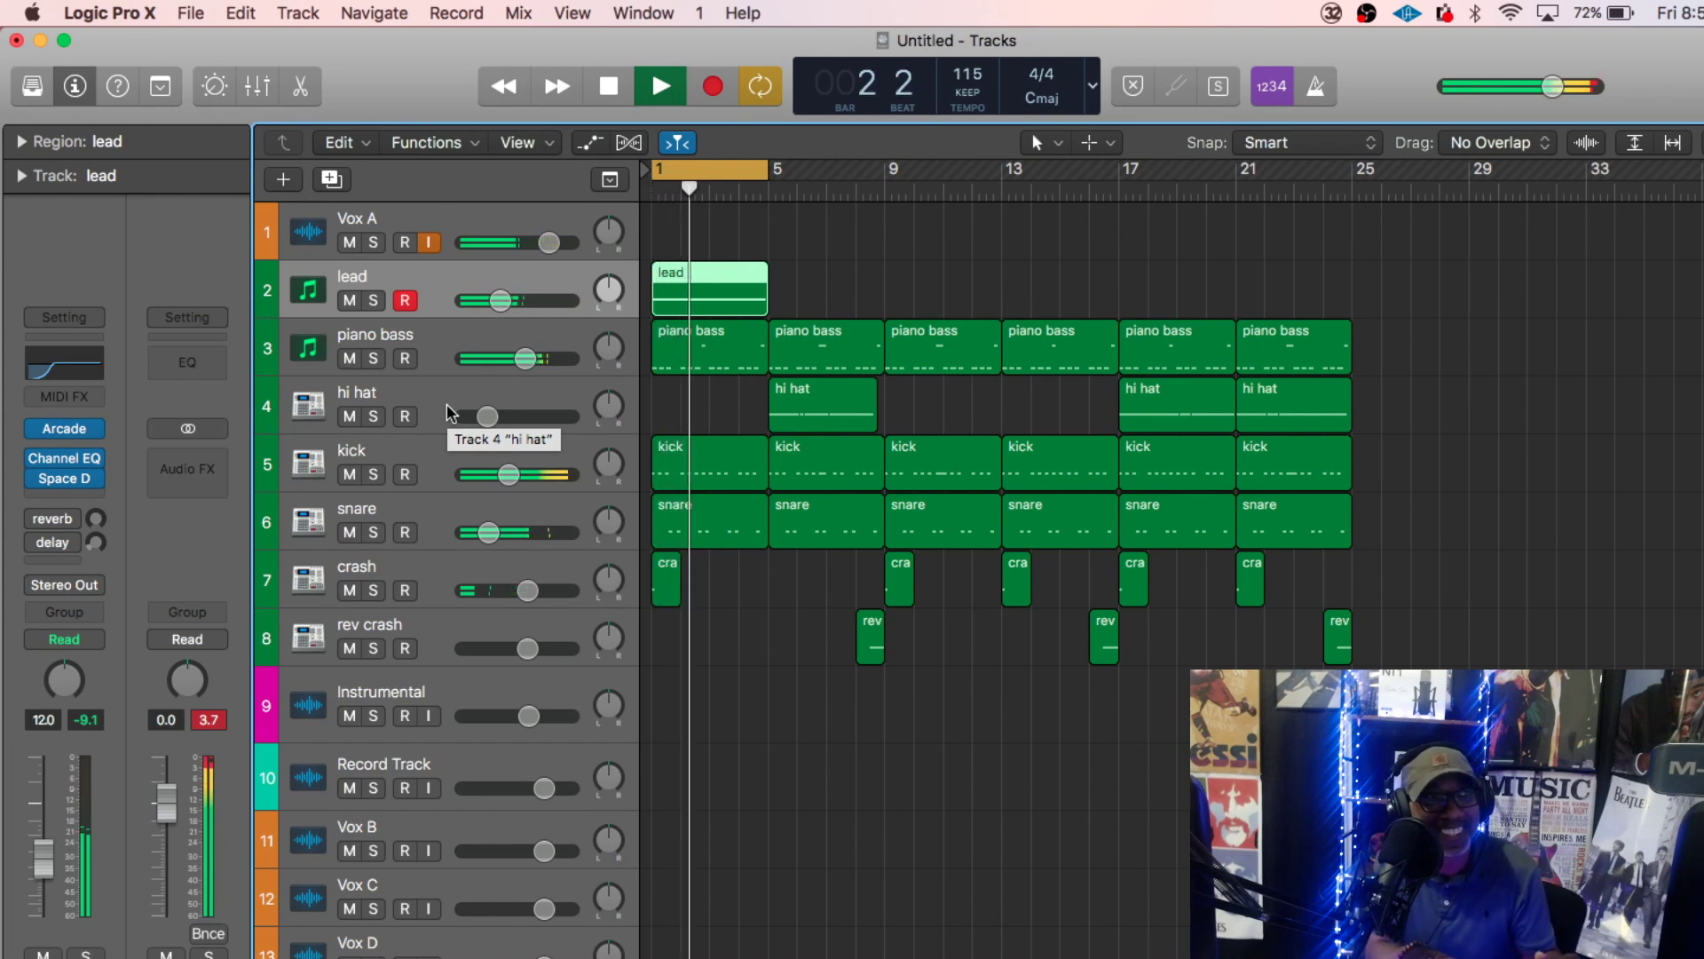
- Copy the lead region onward from bar 5 and delete bar 1's piano bass, kick and snare regions
{"action": "key", "text": "space"}
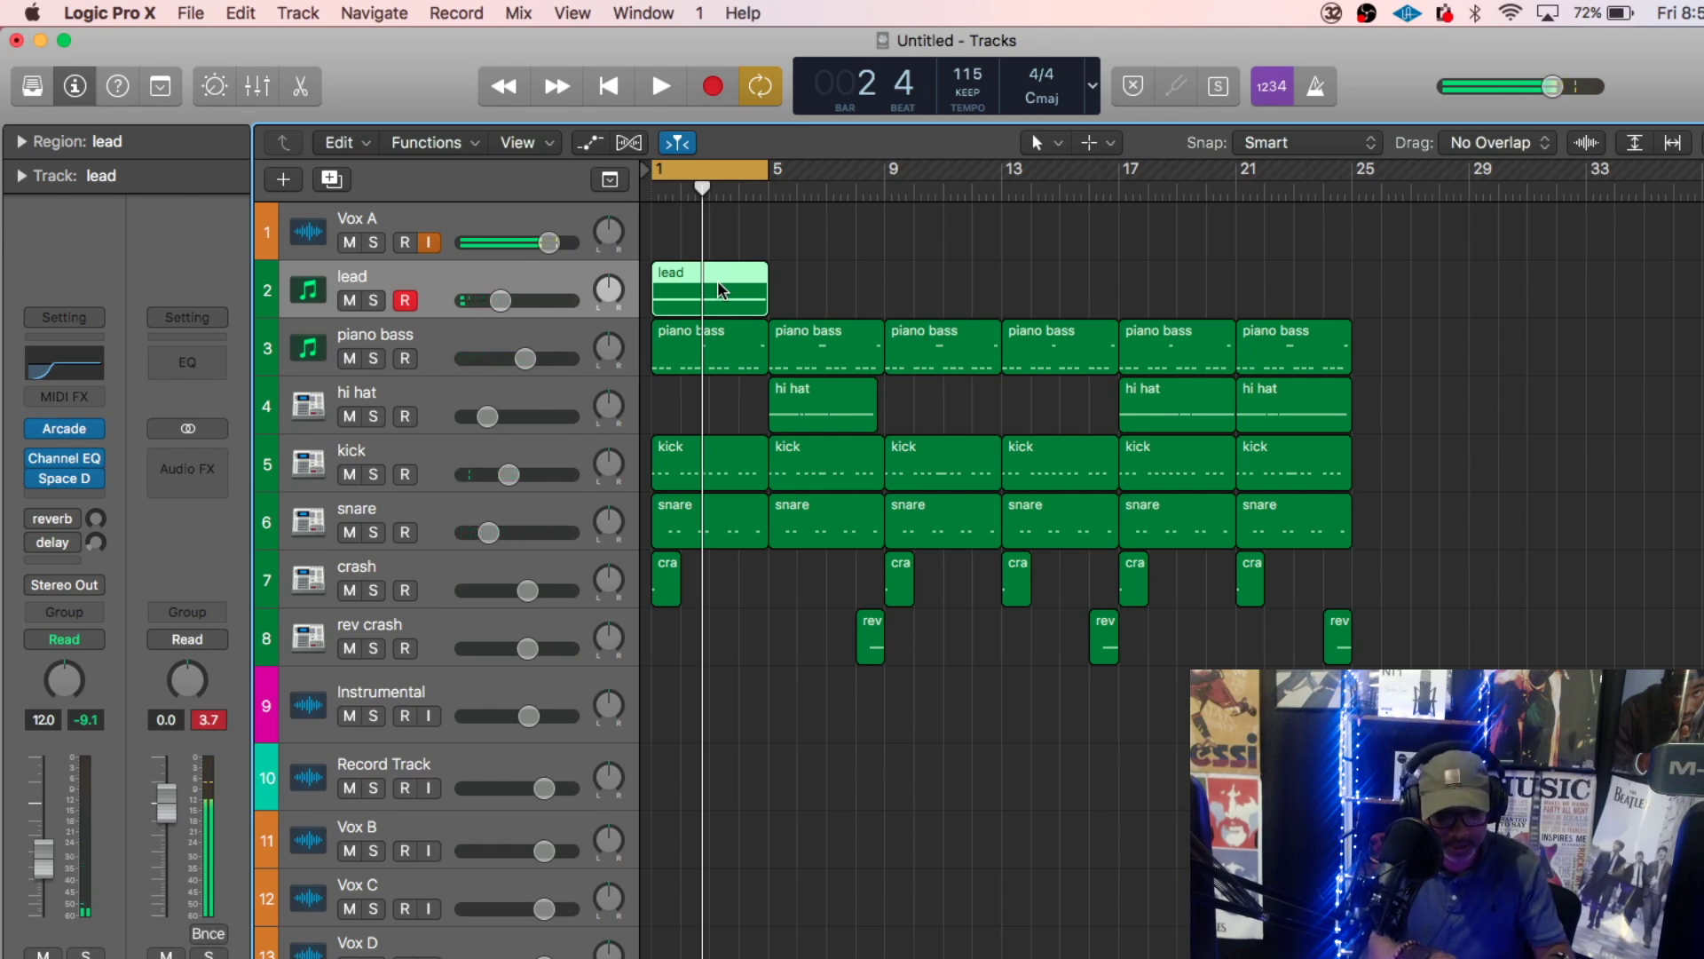
{"action": "left_click_drag", "start_coordinate": [717, 280], "coordinate": [956, 295], "text": "alt"}
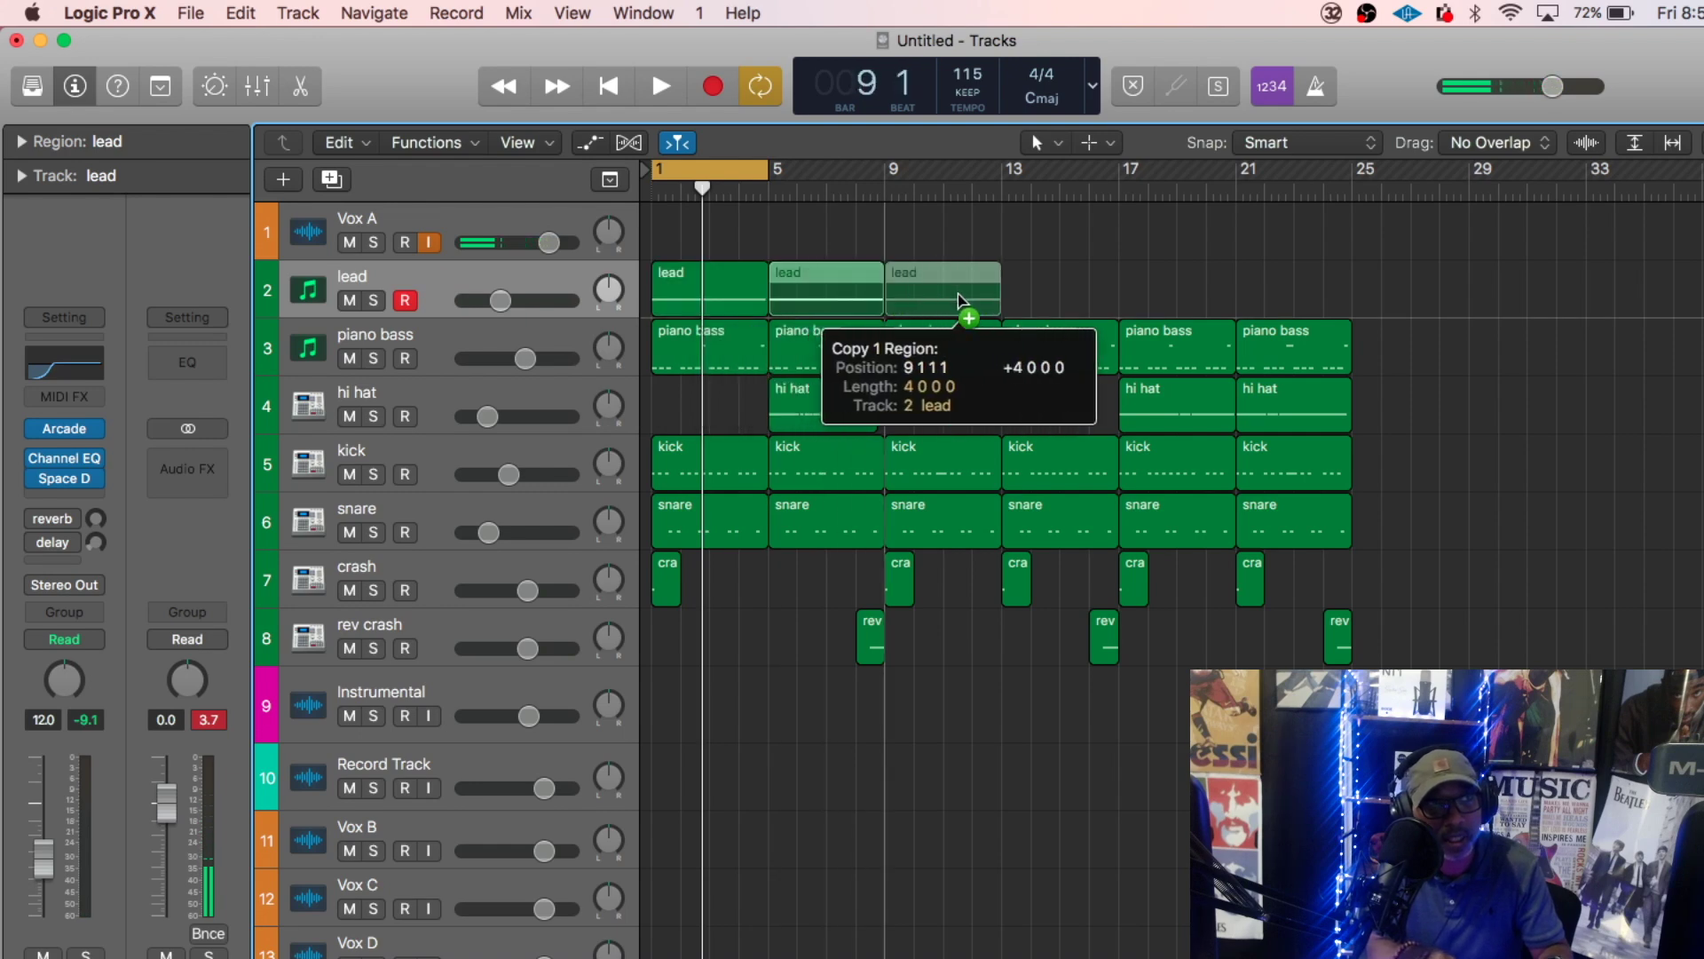
{"action": "left_click", "coordinate": [710, 364]}
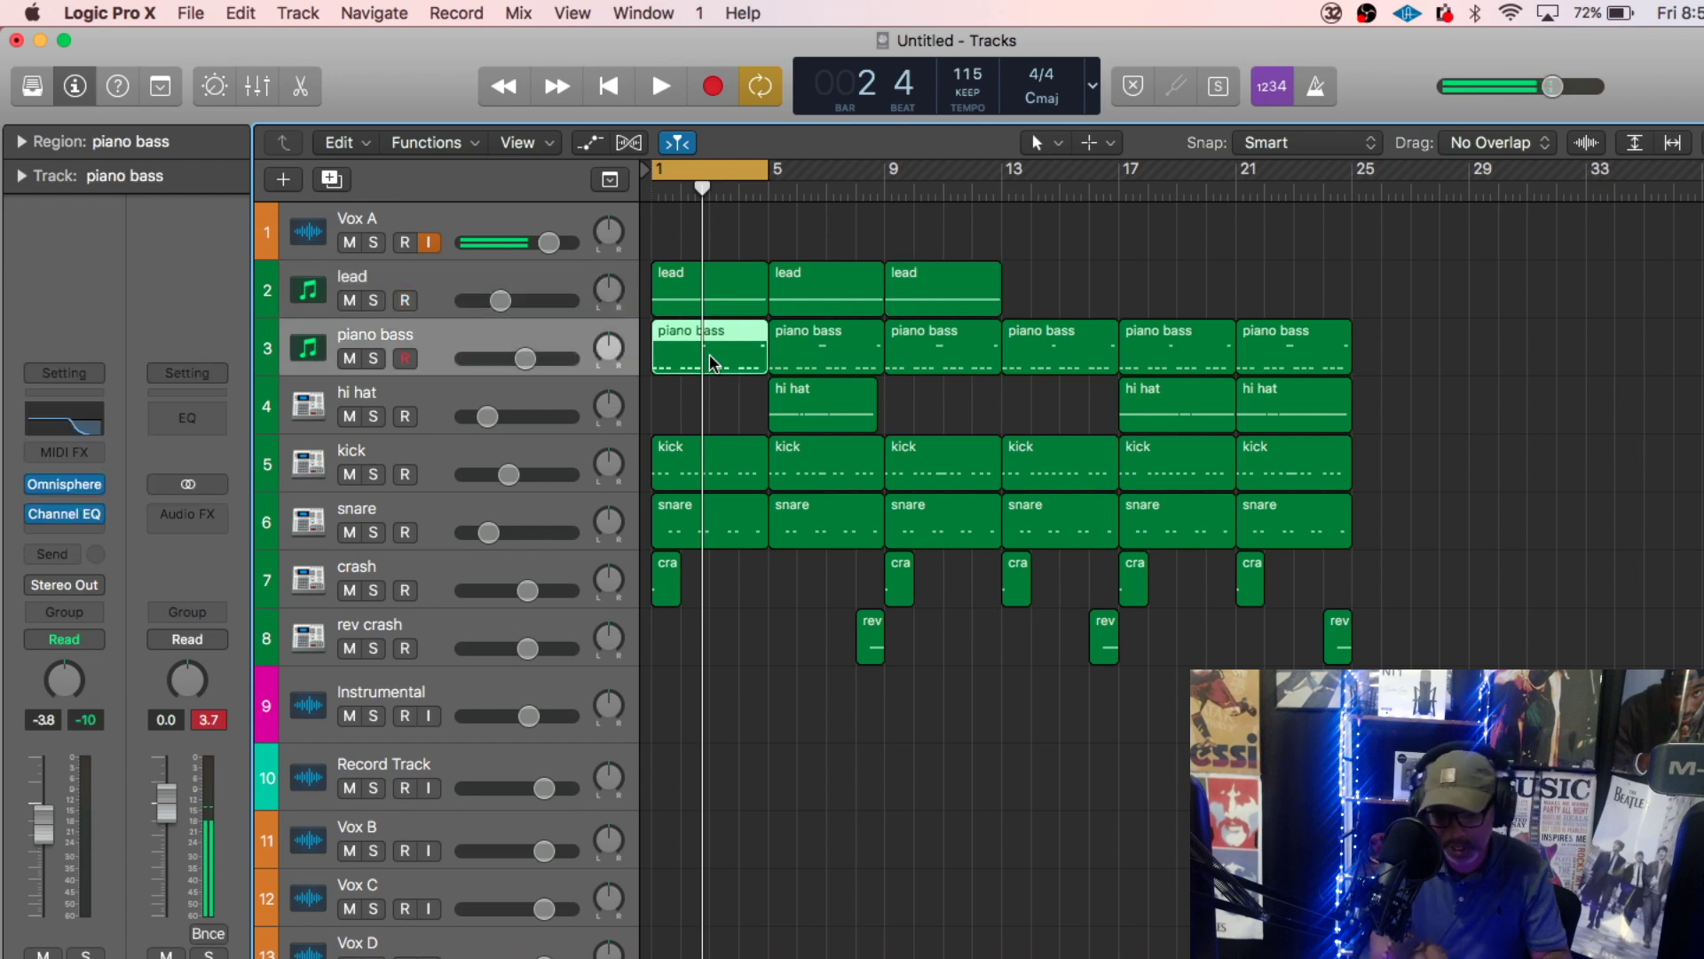
{"action": "key", "text": "Delete"}
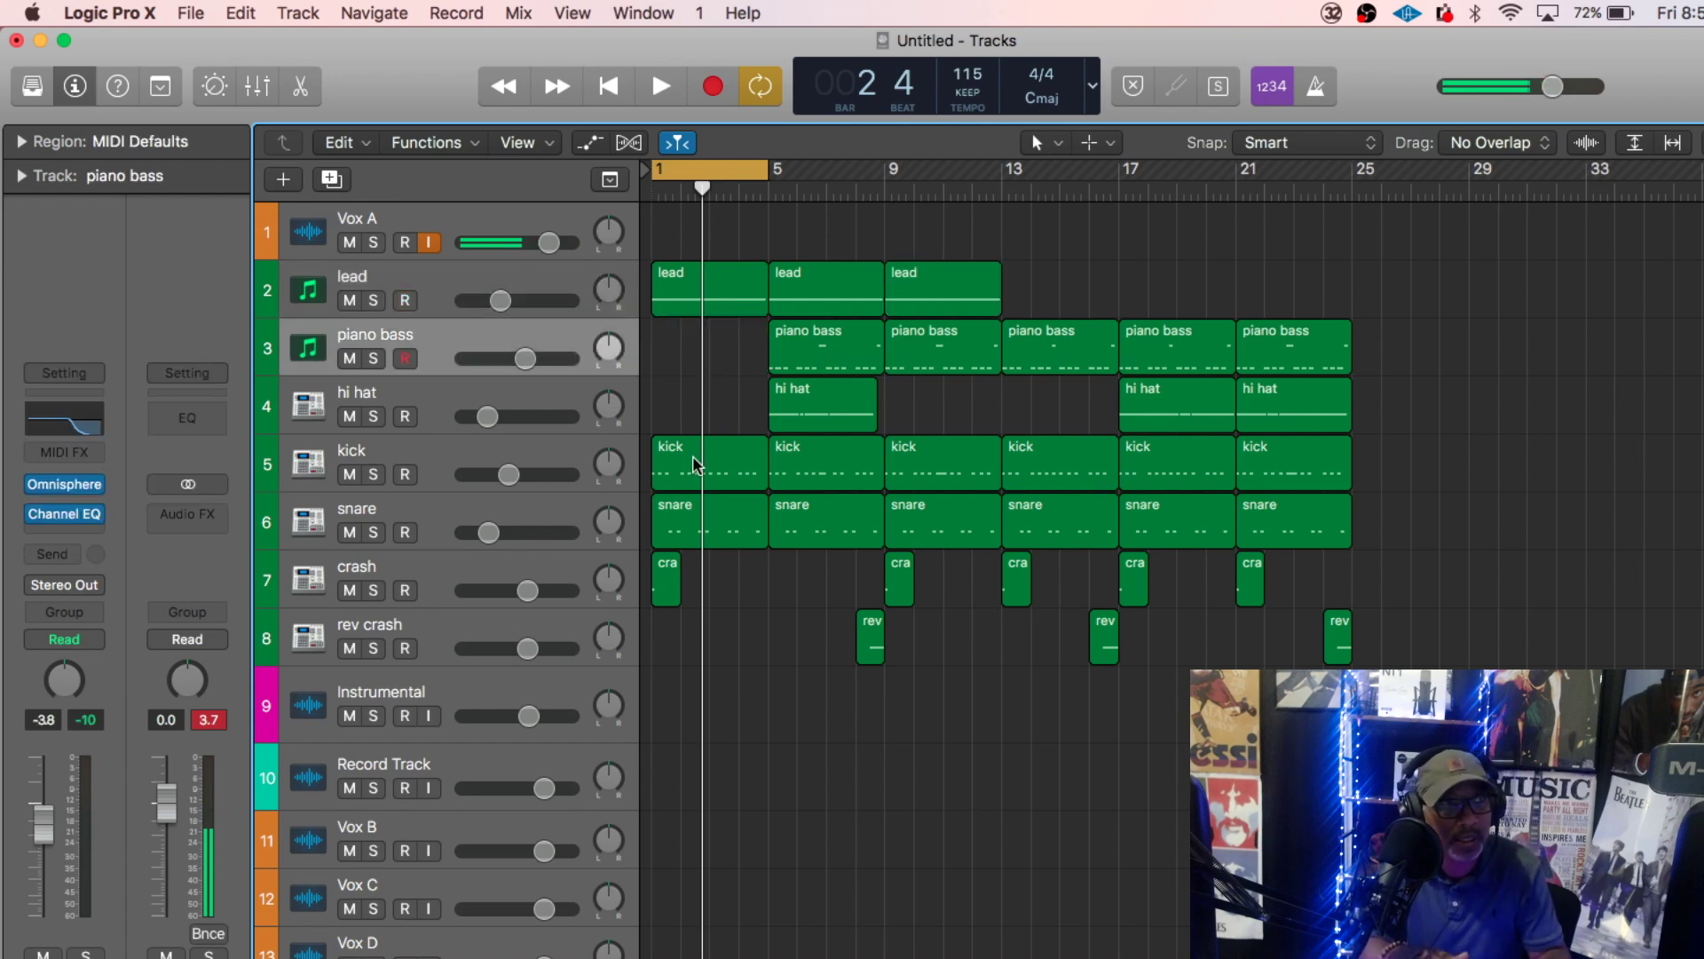
{"action": "left_click", "coordinate": [695, 465]}
{"action": "key", "text": "Delete"}
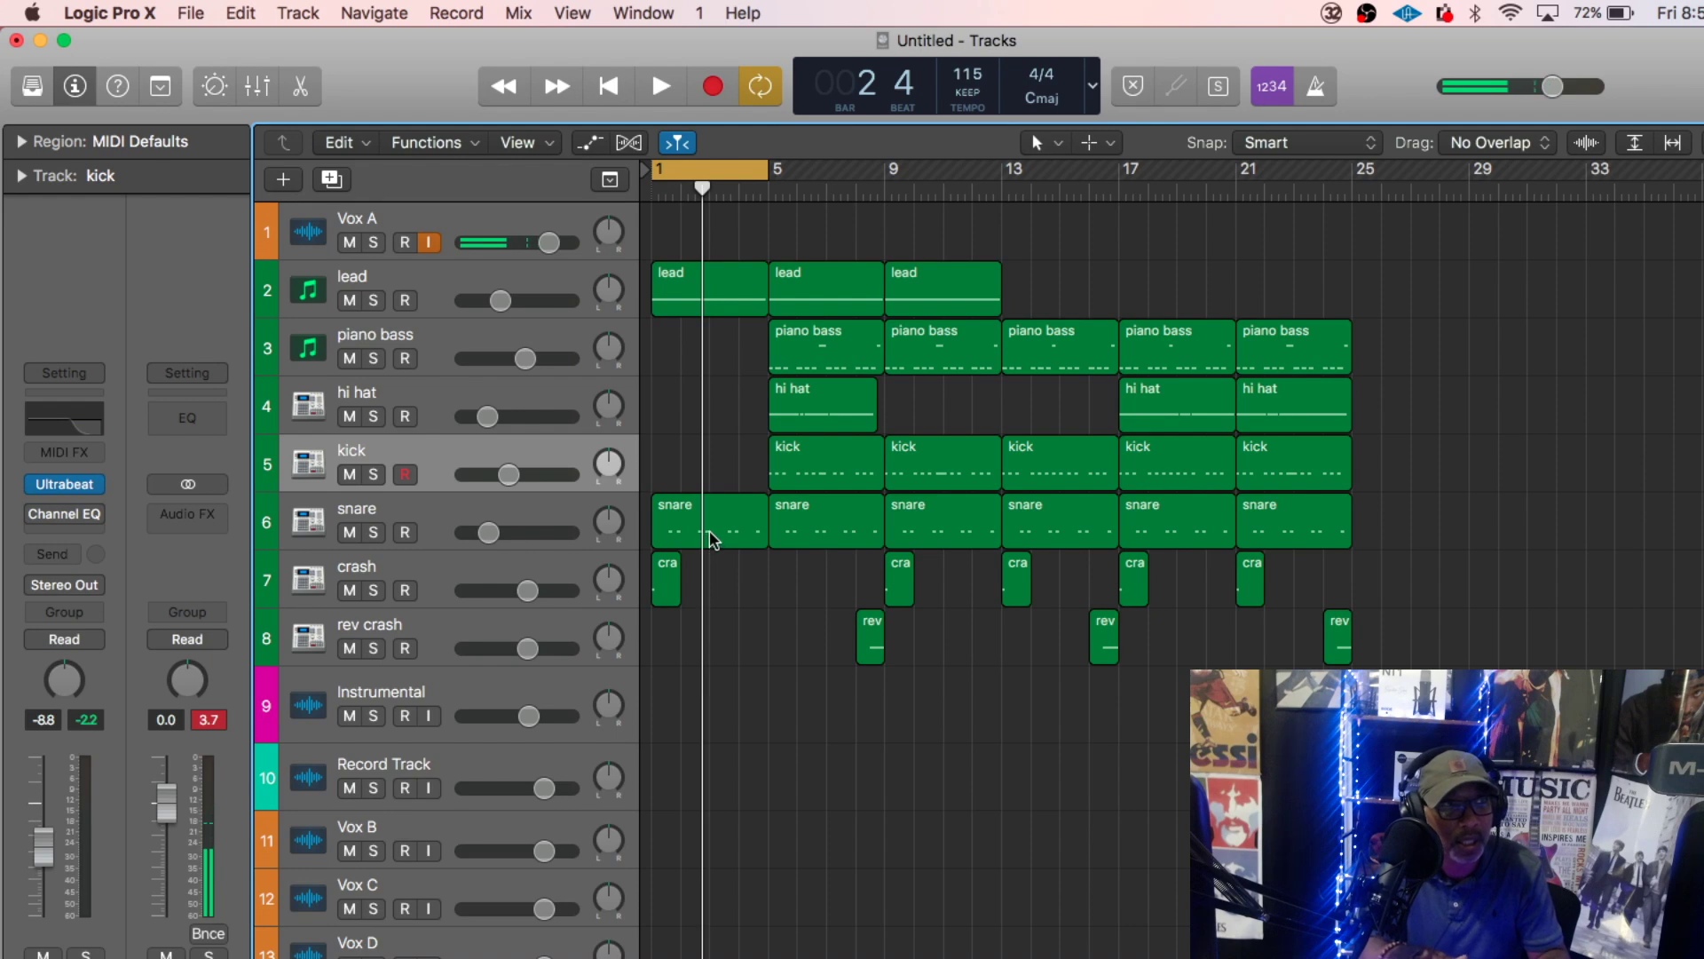
{"action": "left_click", "coordinate": [710, 537]}
{"action": "key", "text": "Delete"}
{"action": "key", "text": "space"}
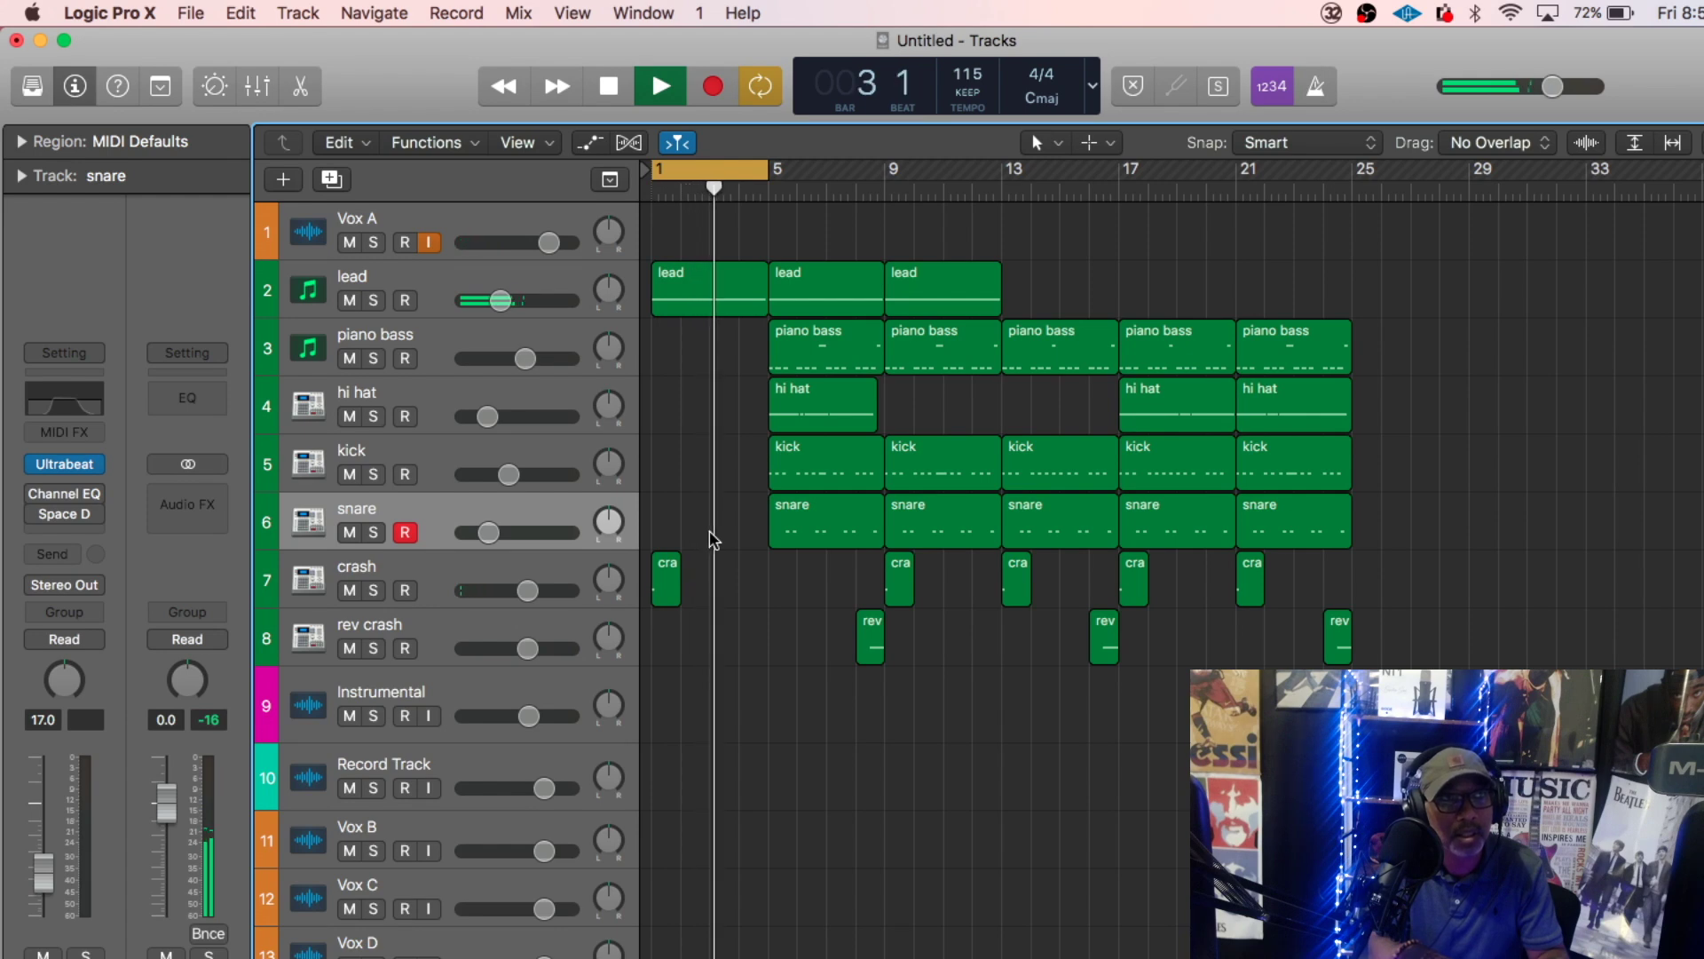
- Stop playback and move the first hi hat region toward bar 9
{"action": "key", "text": "space"}
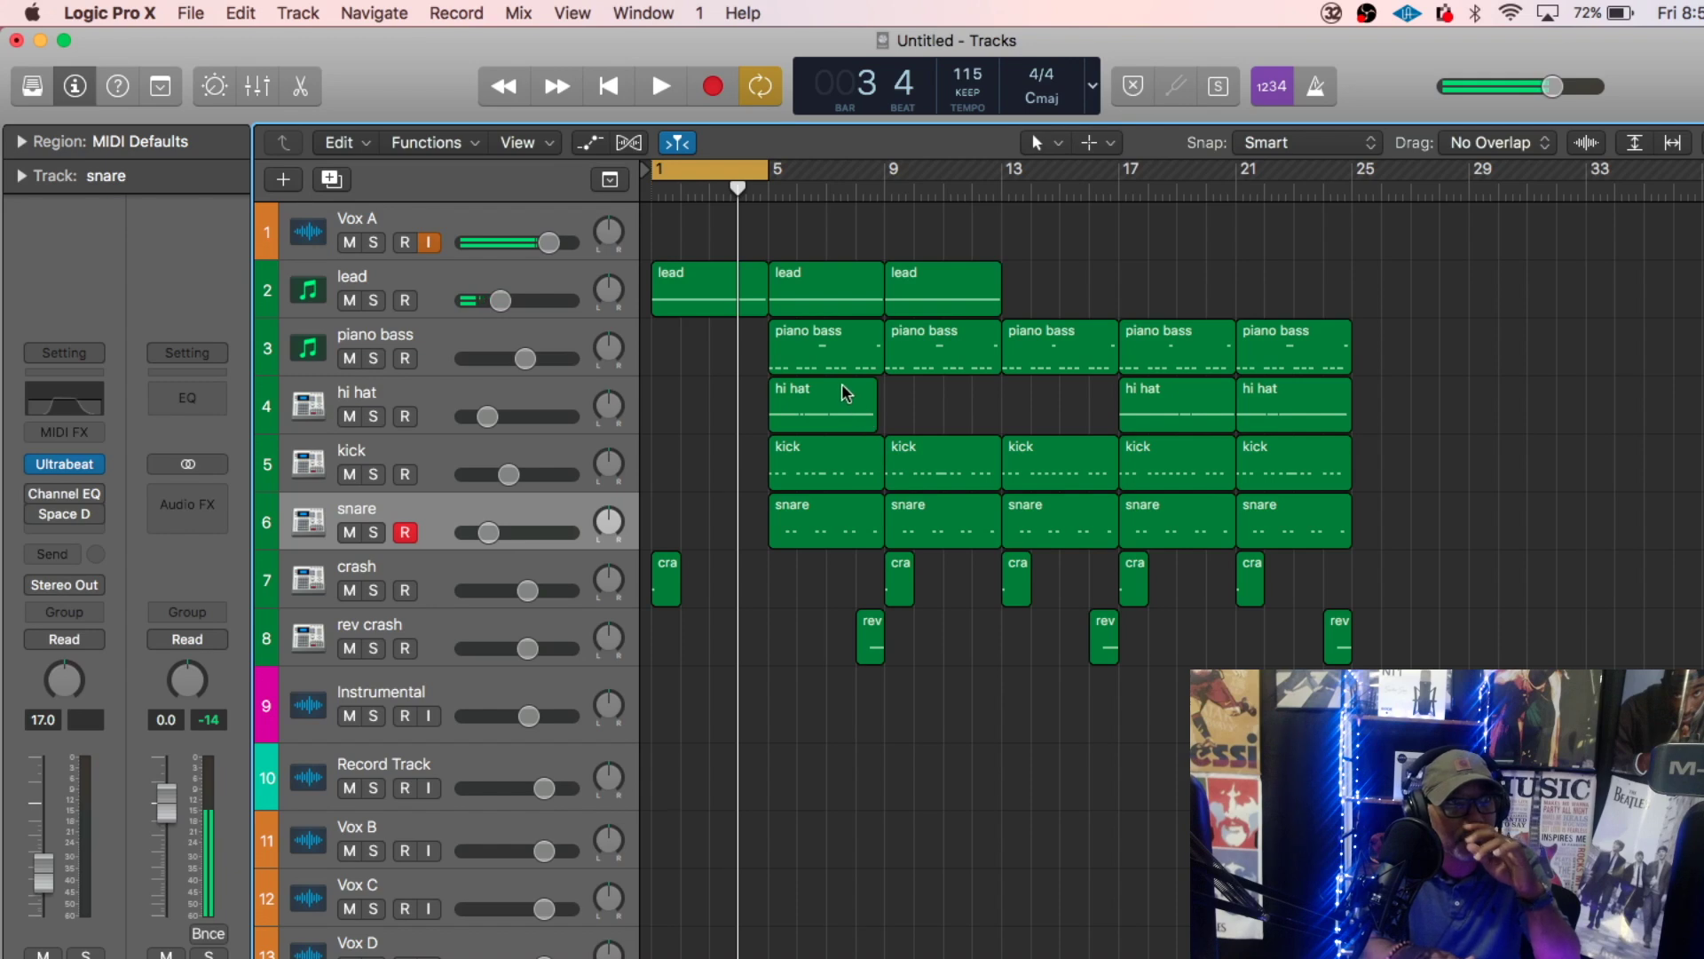
{"action": "left_click_drag", "start_coordinate": [831, 401], "coordinate": [942, 404]}
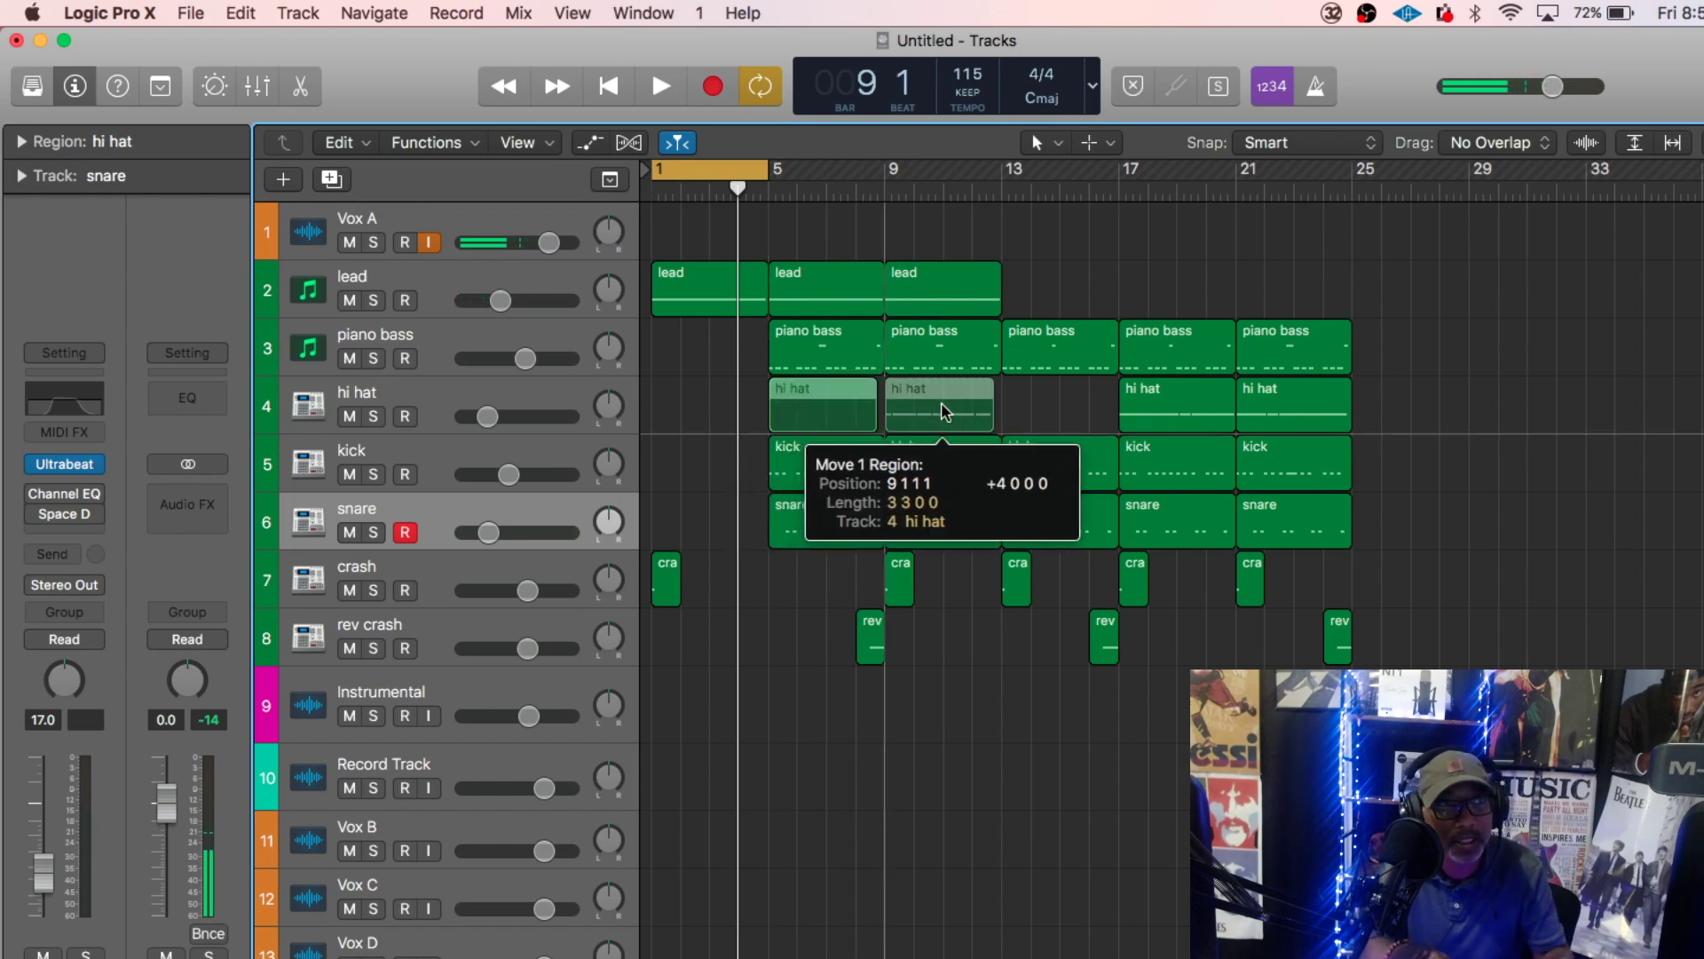
{"action": "left_click_drag", "start_coordinate": [941, 402], "coordinate": [937, 402]}
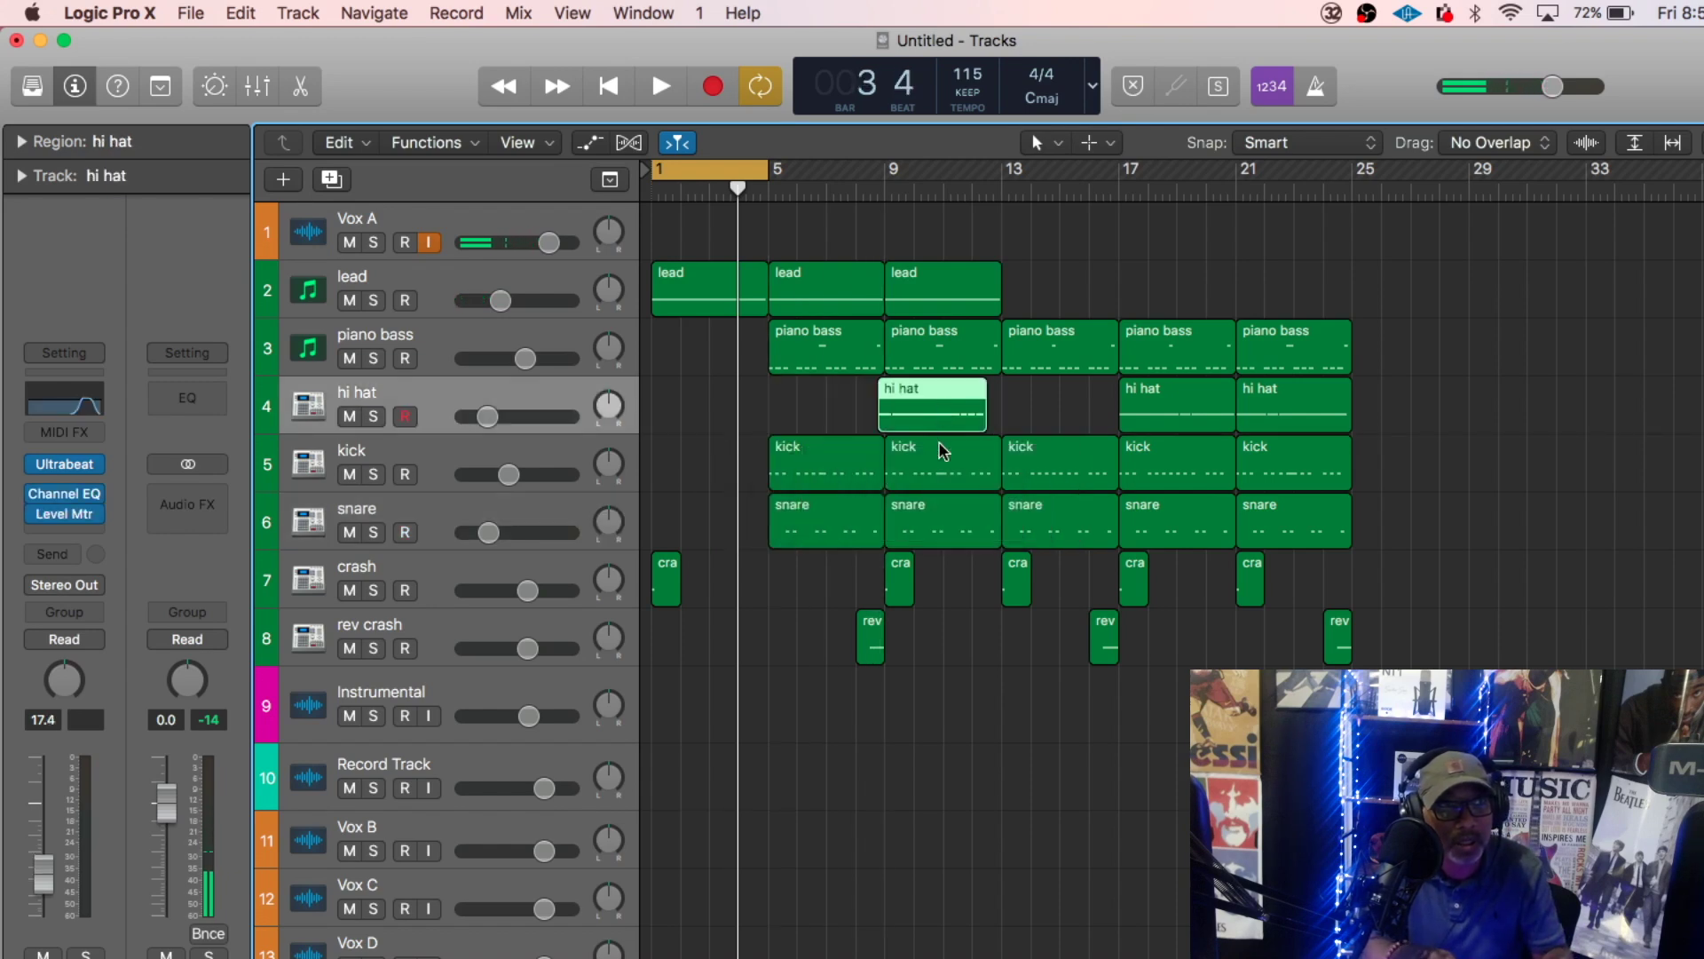
- Delete the kick and piano bass regions at bar 5
{"action": "left_click", "coordinate": [824, 474]}
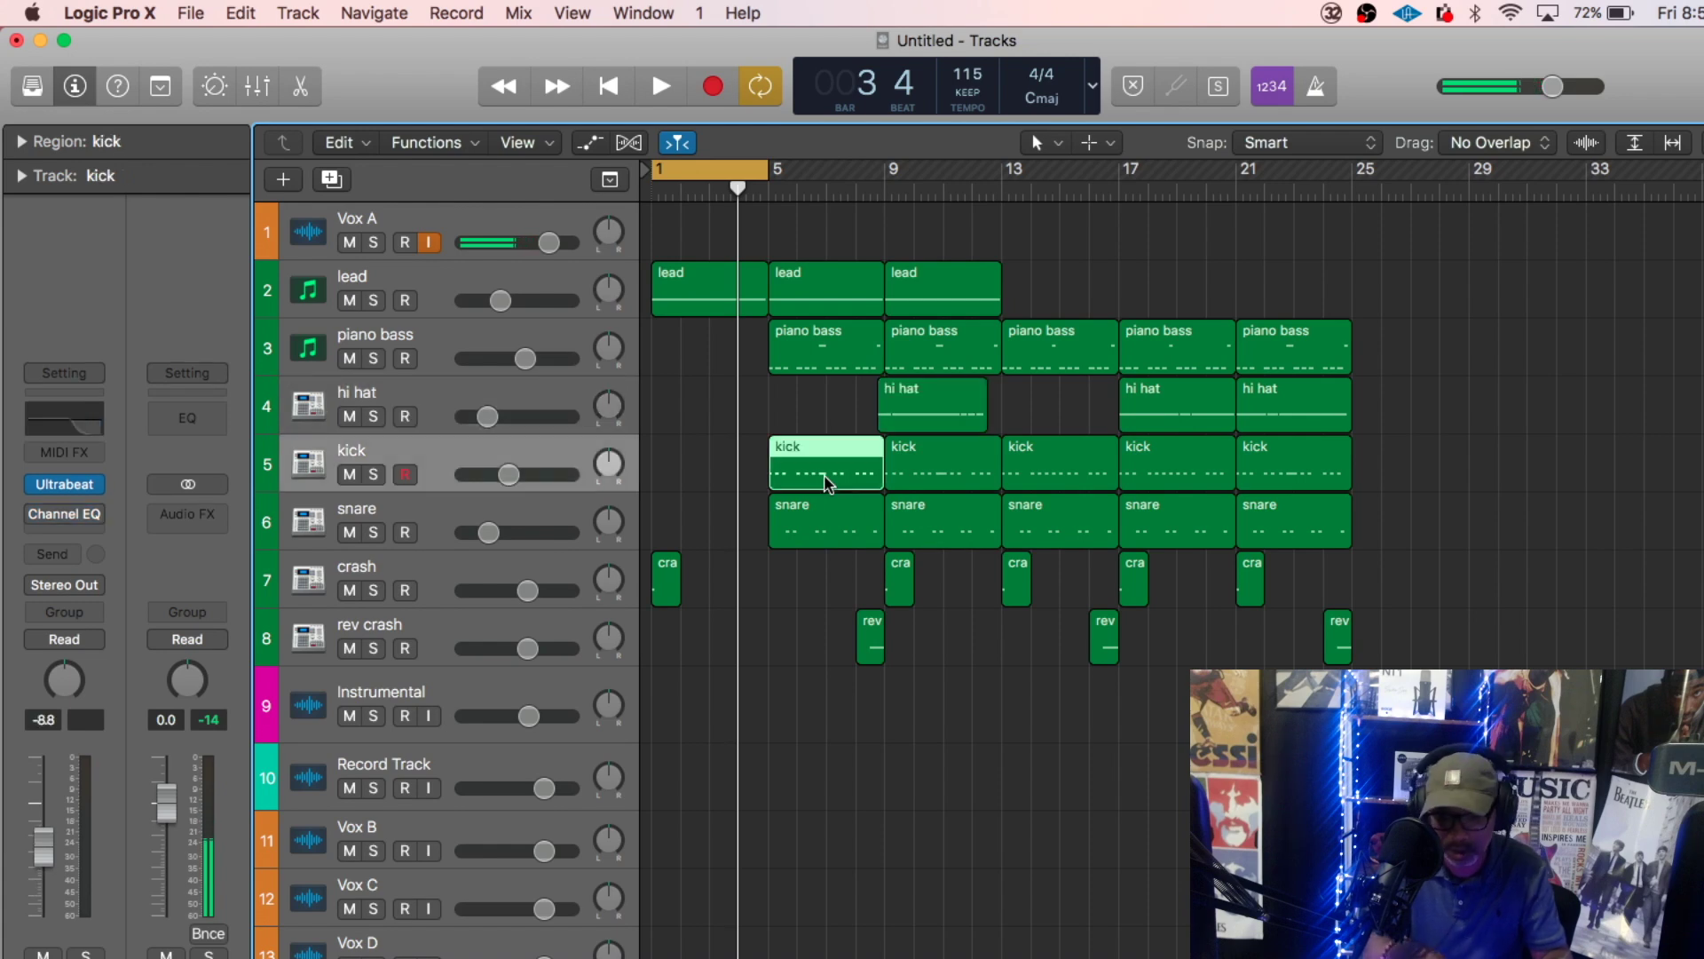
{"action": "key", "text": "Delete"}
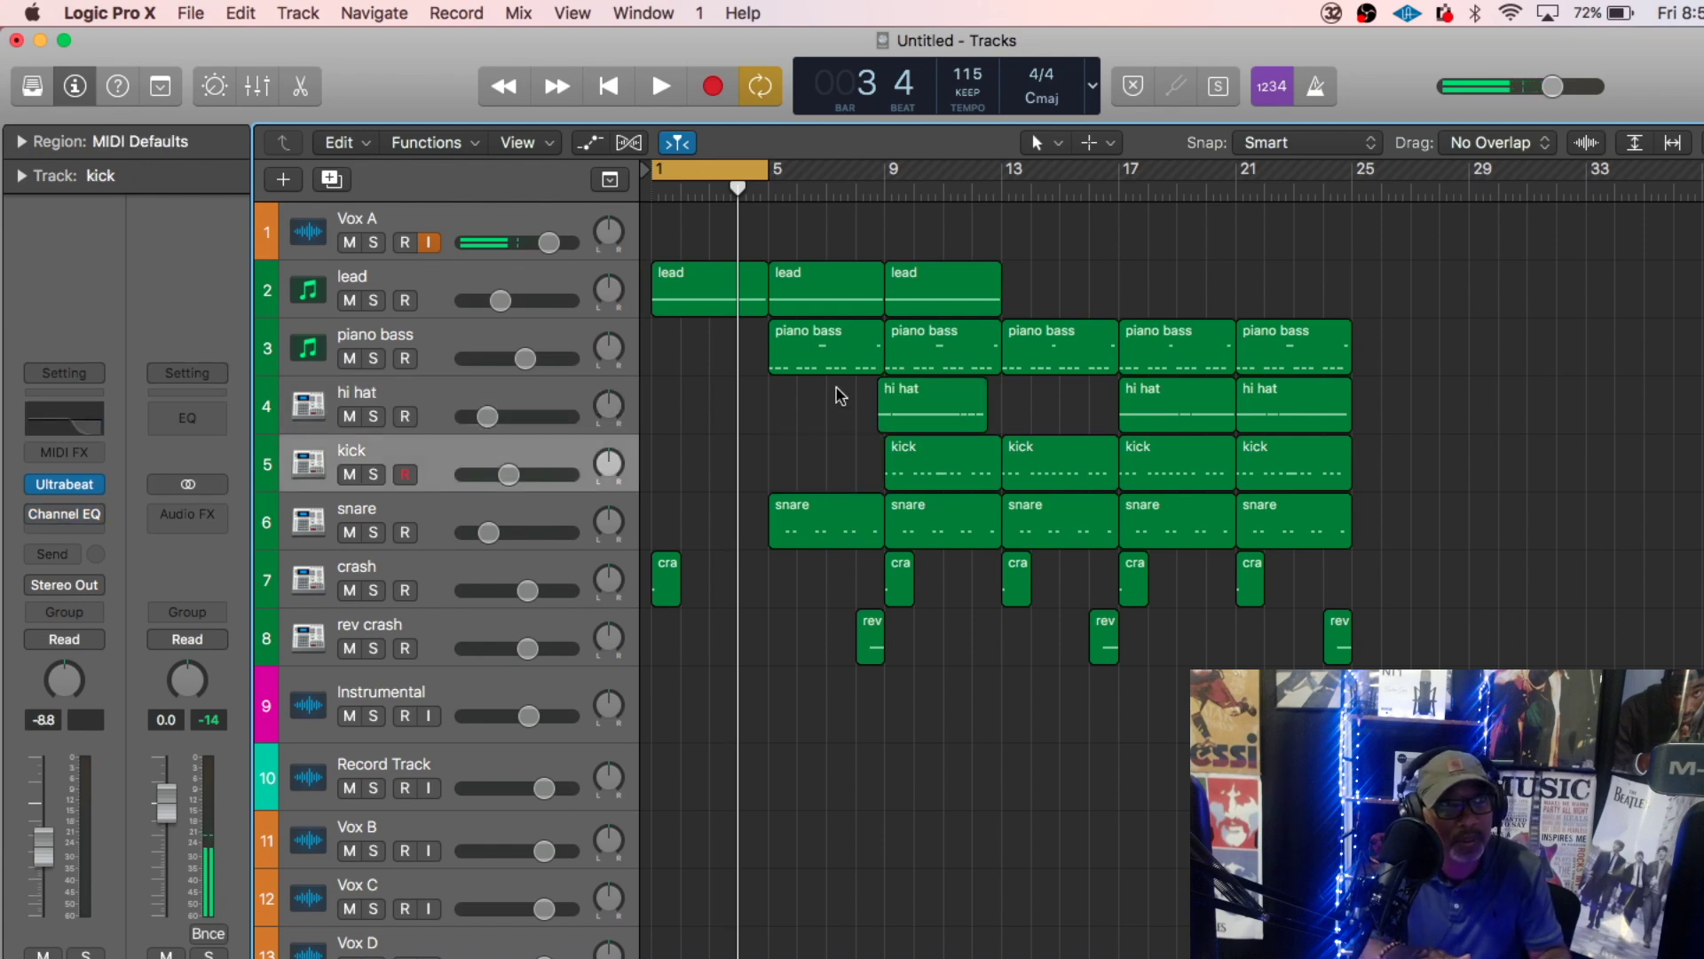
{"action": "left_click", "coordinate": [839, 373]}
{"action": "key", "text": "Delete"}
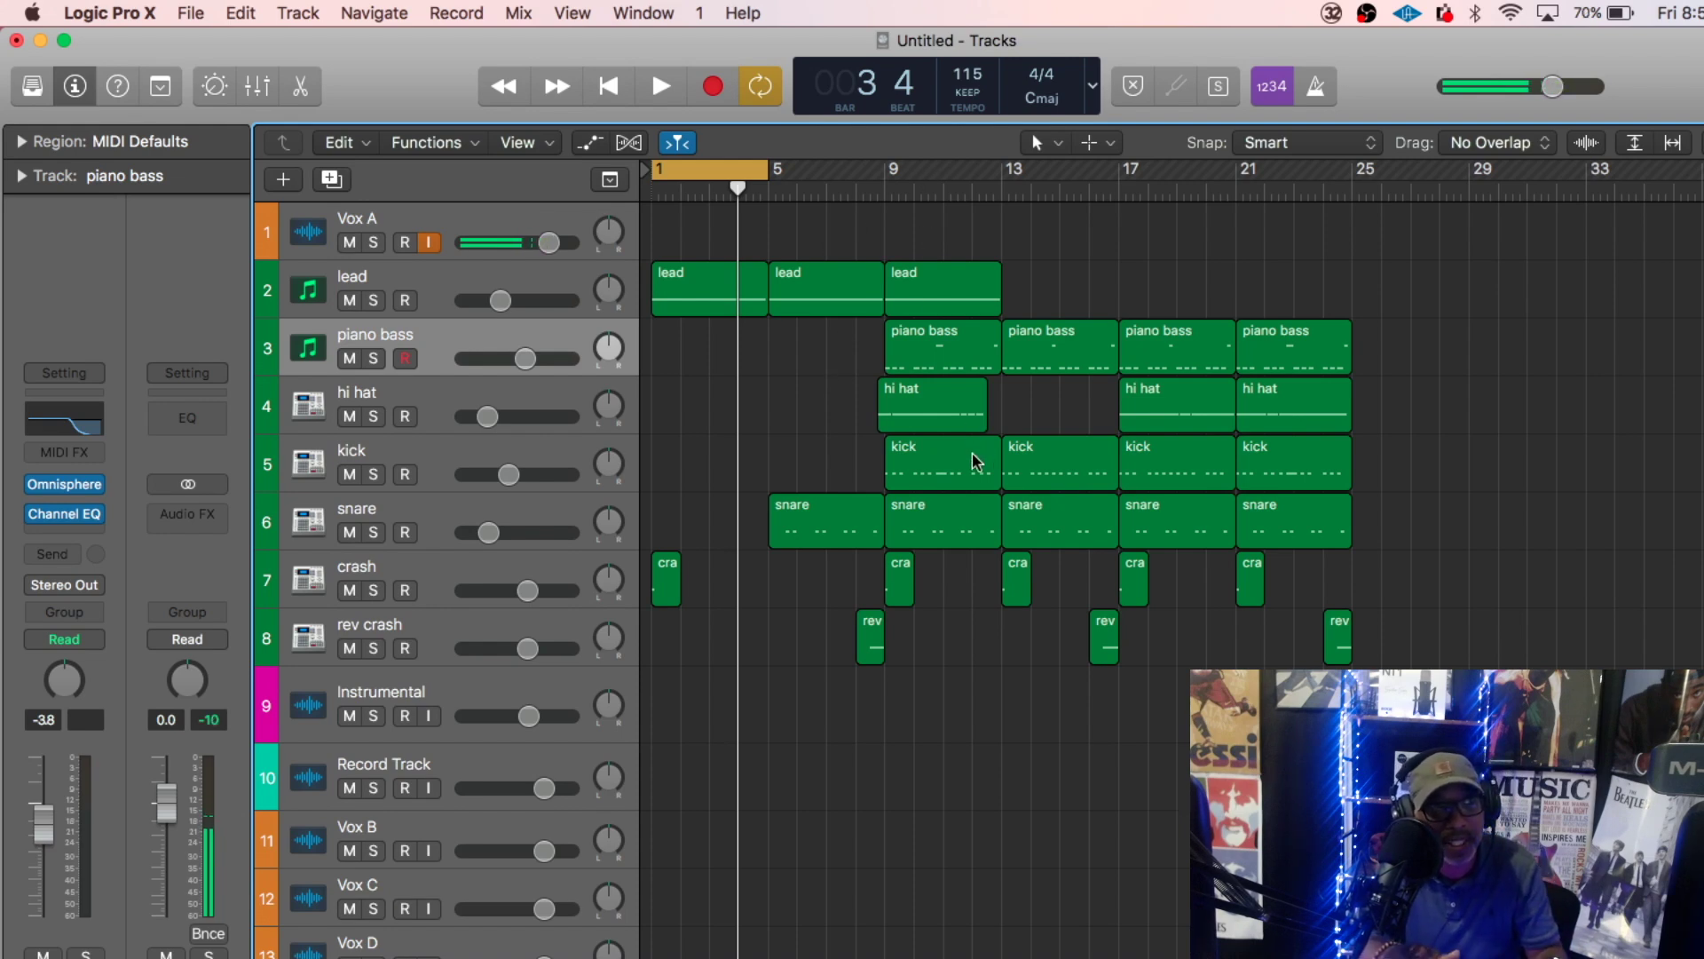
- Replace the misplaced hi hat with a copy of the bar 17 hi hat at bar 9
{"action": "left_click_drag", "start_coordinate": [927, 416], "coordinate": [938, 402]}
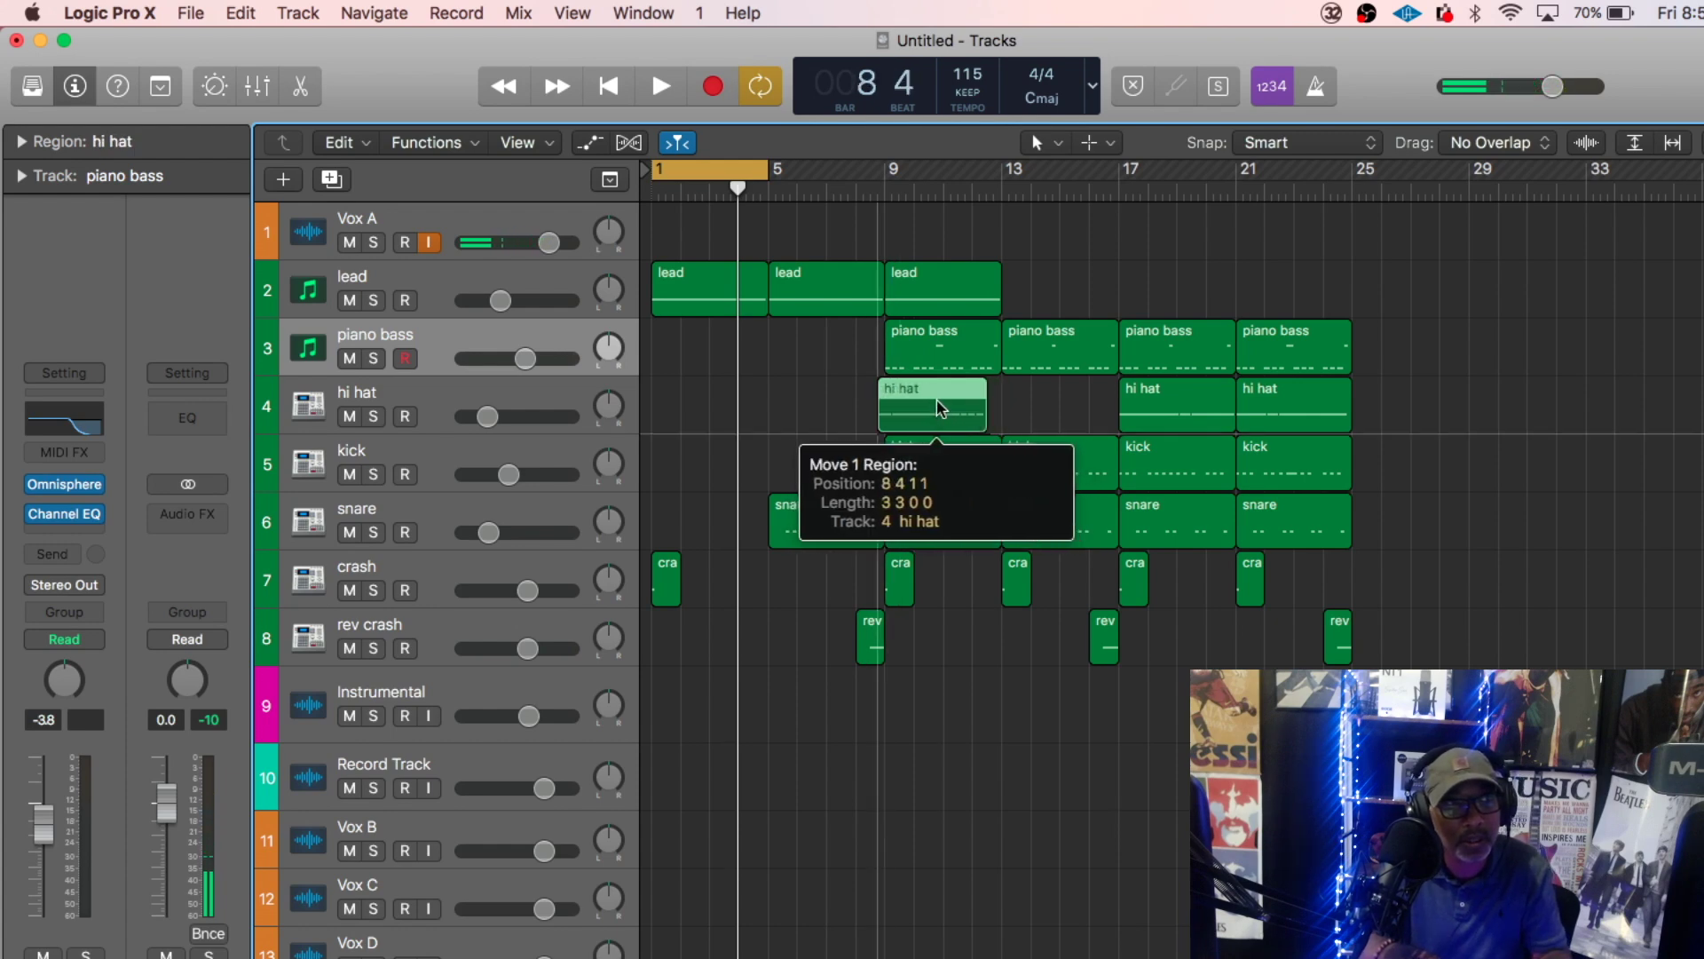
{"action": "left_click_drag", "start_coordinate": [941, 410], "coordinate": [941, 407]}
{"action": "key", "text": "Delete"}
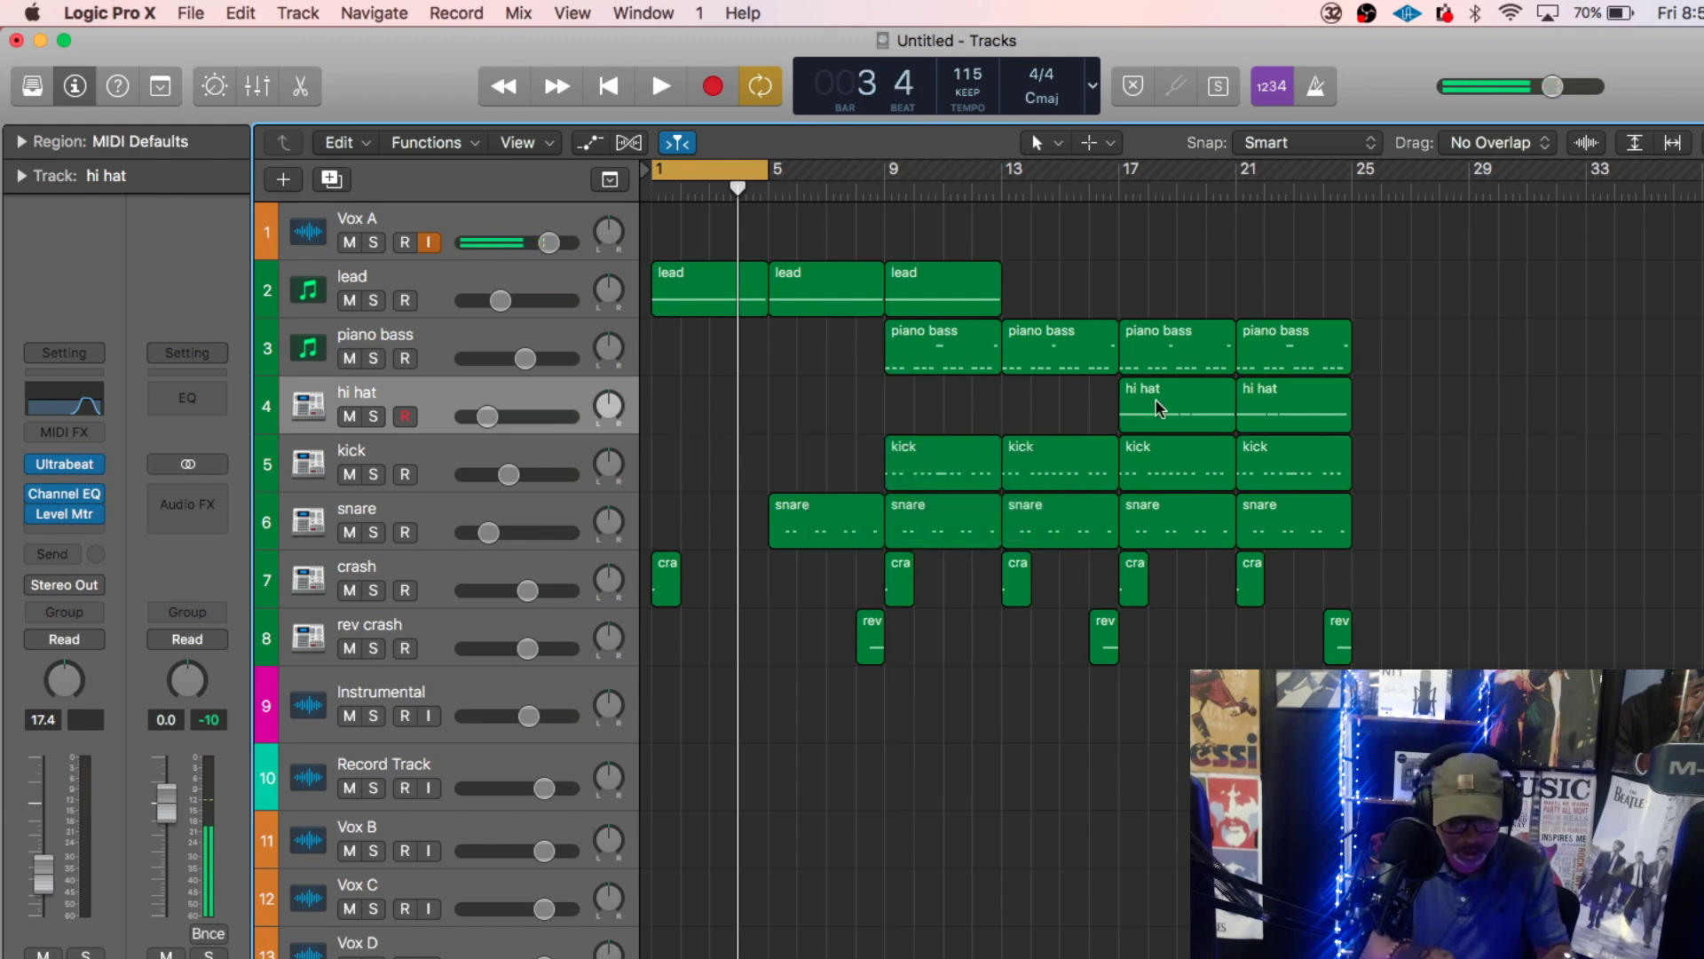
{"action": "left_click_drag", "start_coordinate": [1158, 408], "coordinate": [928, 411]}
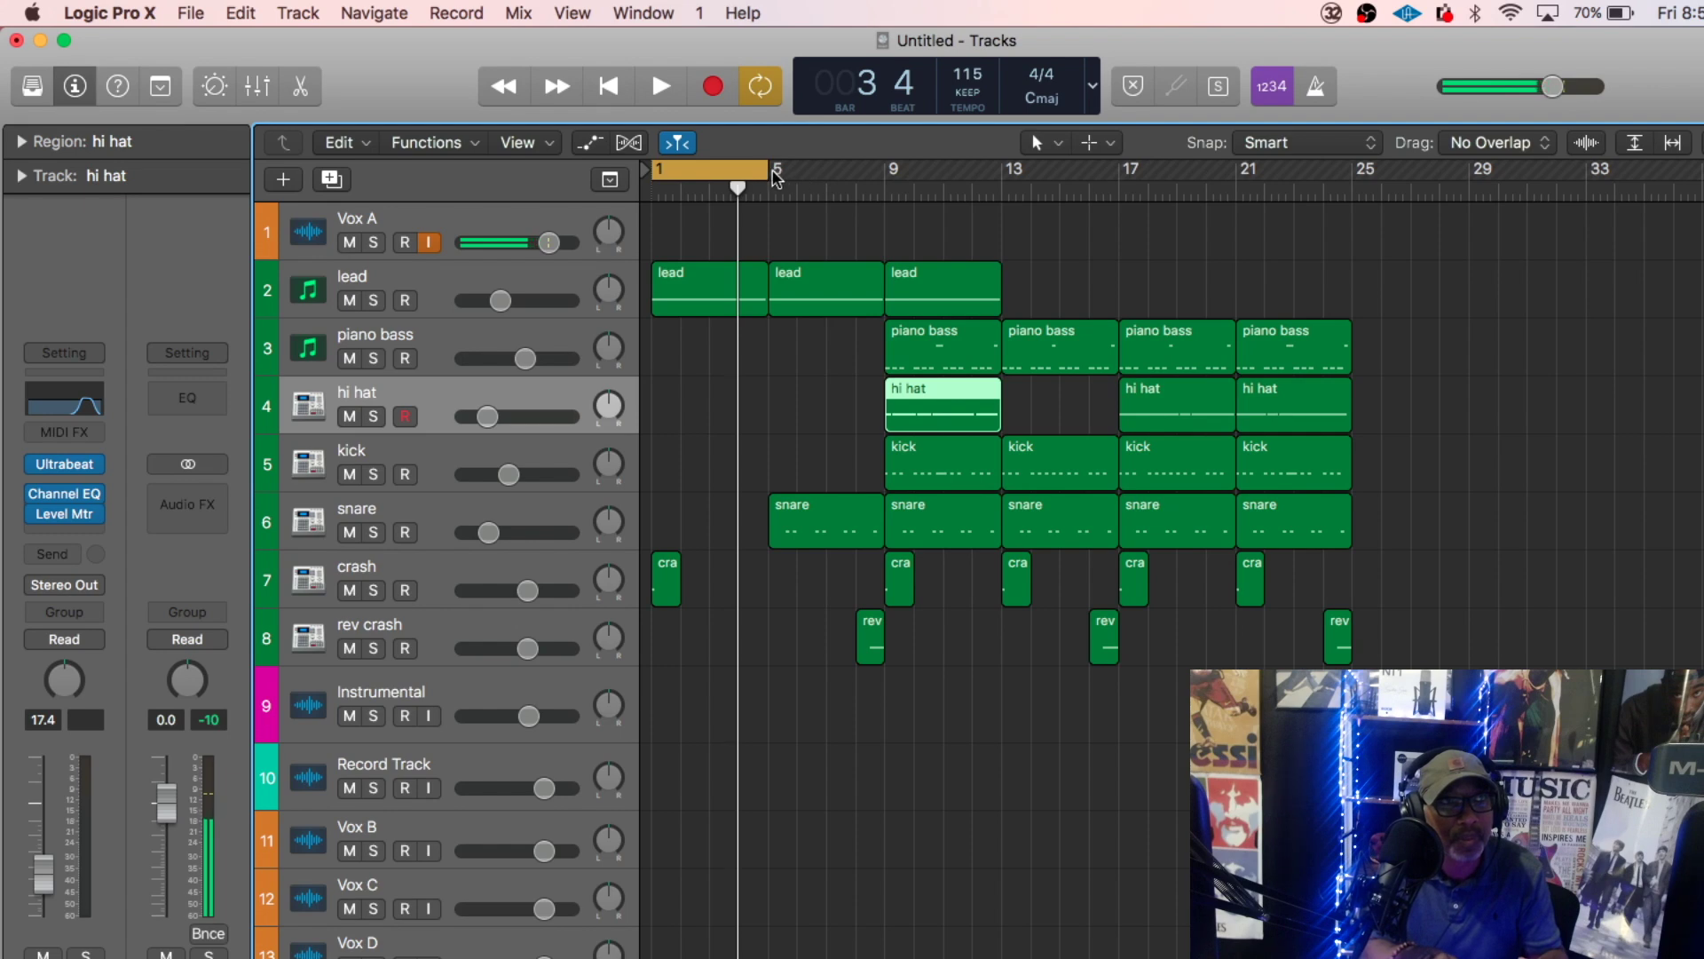
- Extend the cycle range to bar 25 and add a second lead track
{"action": "left_click_drag", "start_coordinate": [763, 168], "coordinate": [1354, 279]}
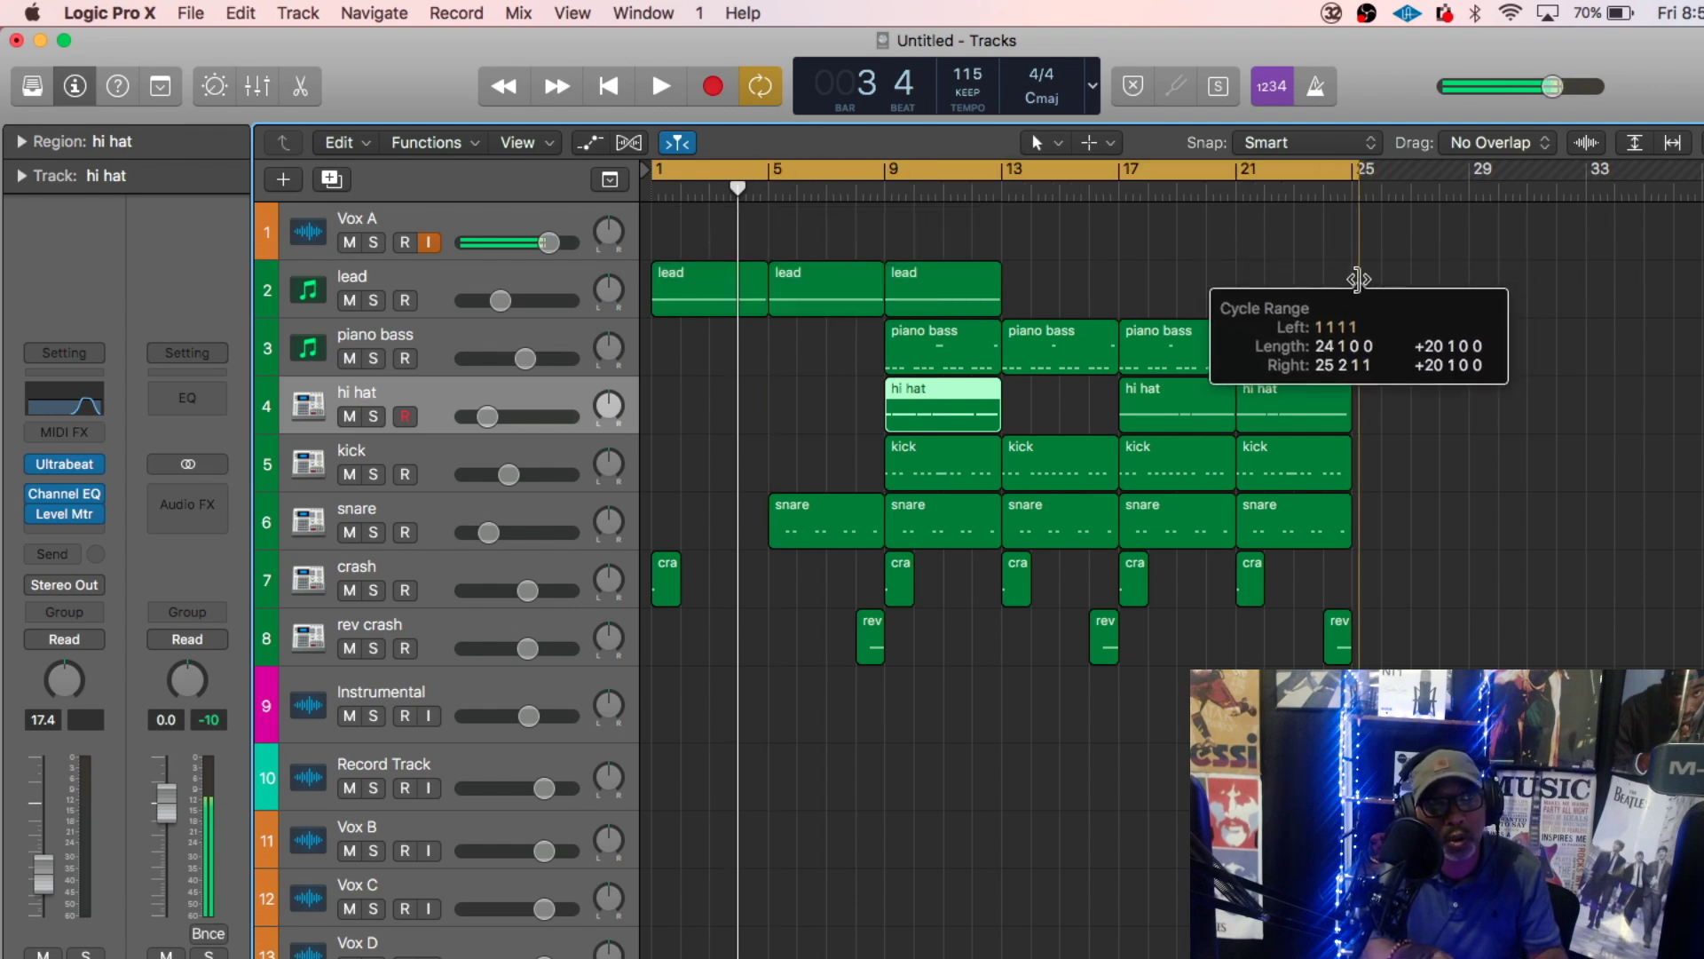
{"action": "left_click_drag", "start_coordinate": [1355, 279], "coordinate": [1356, 282]}
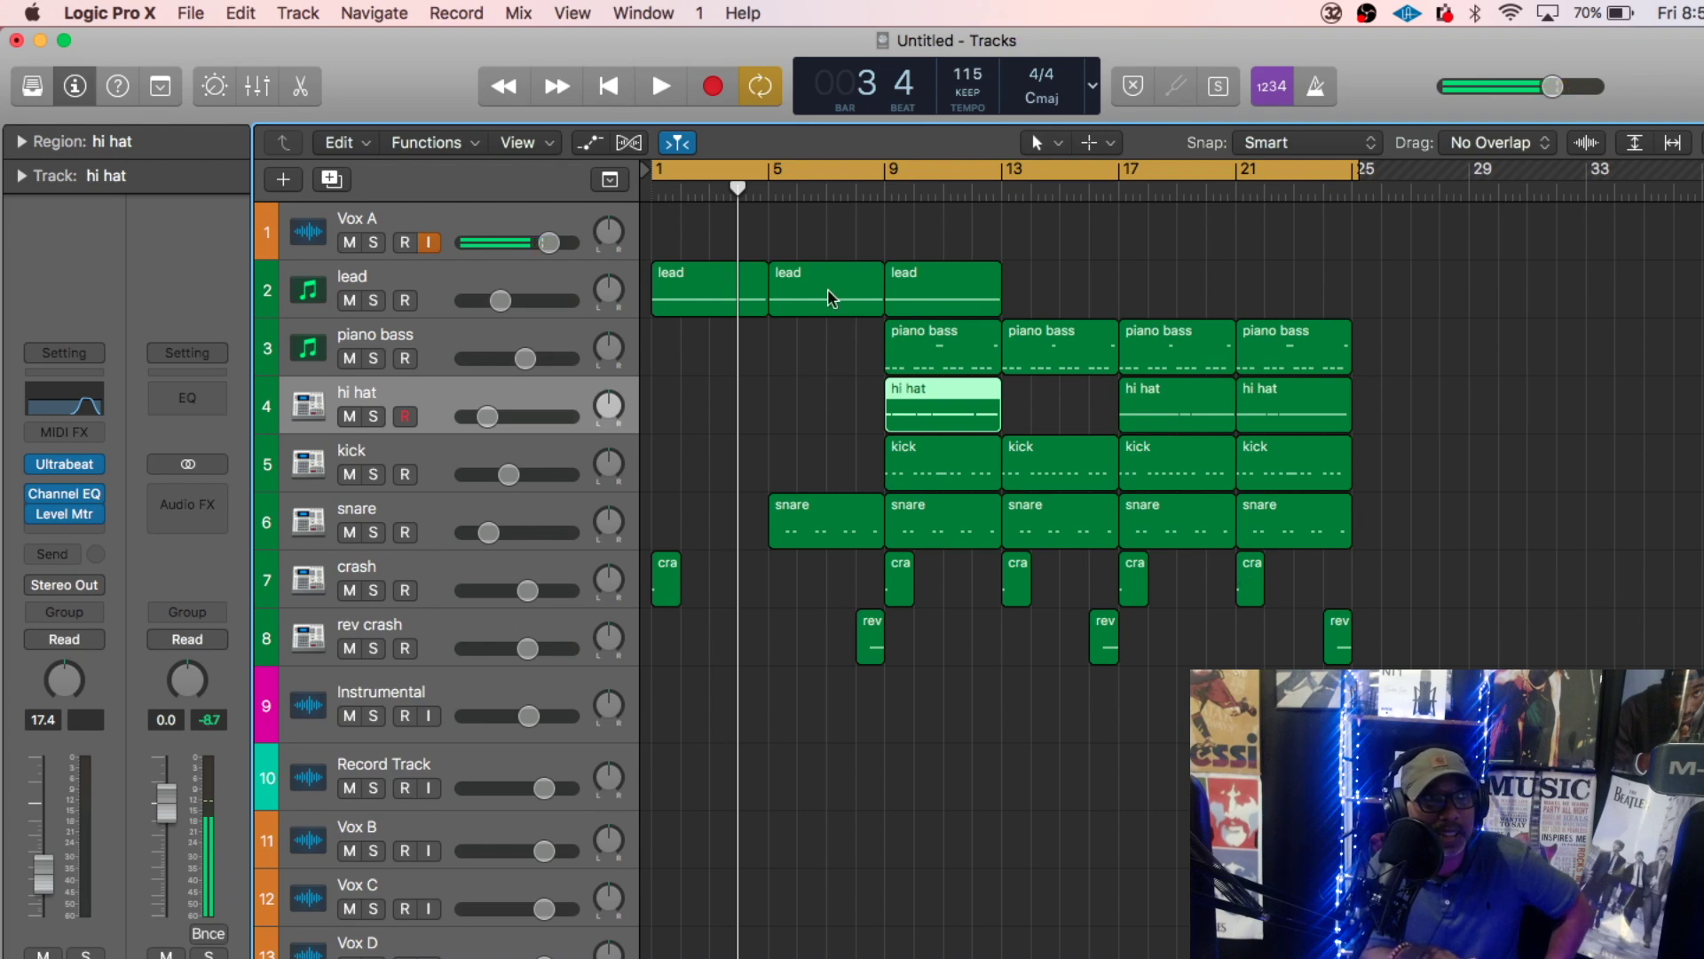
{"action": "left_click", "coordinate": [436, 287]}
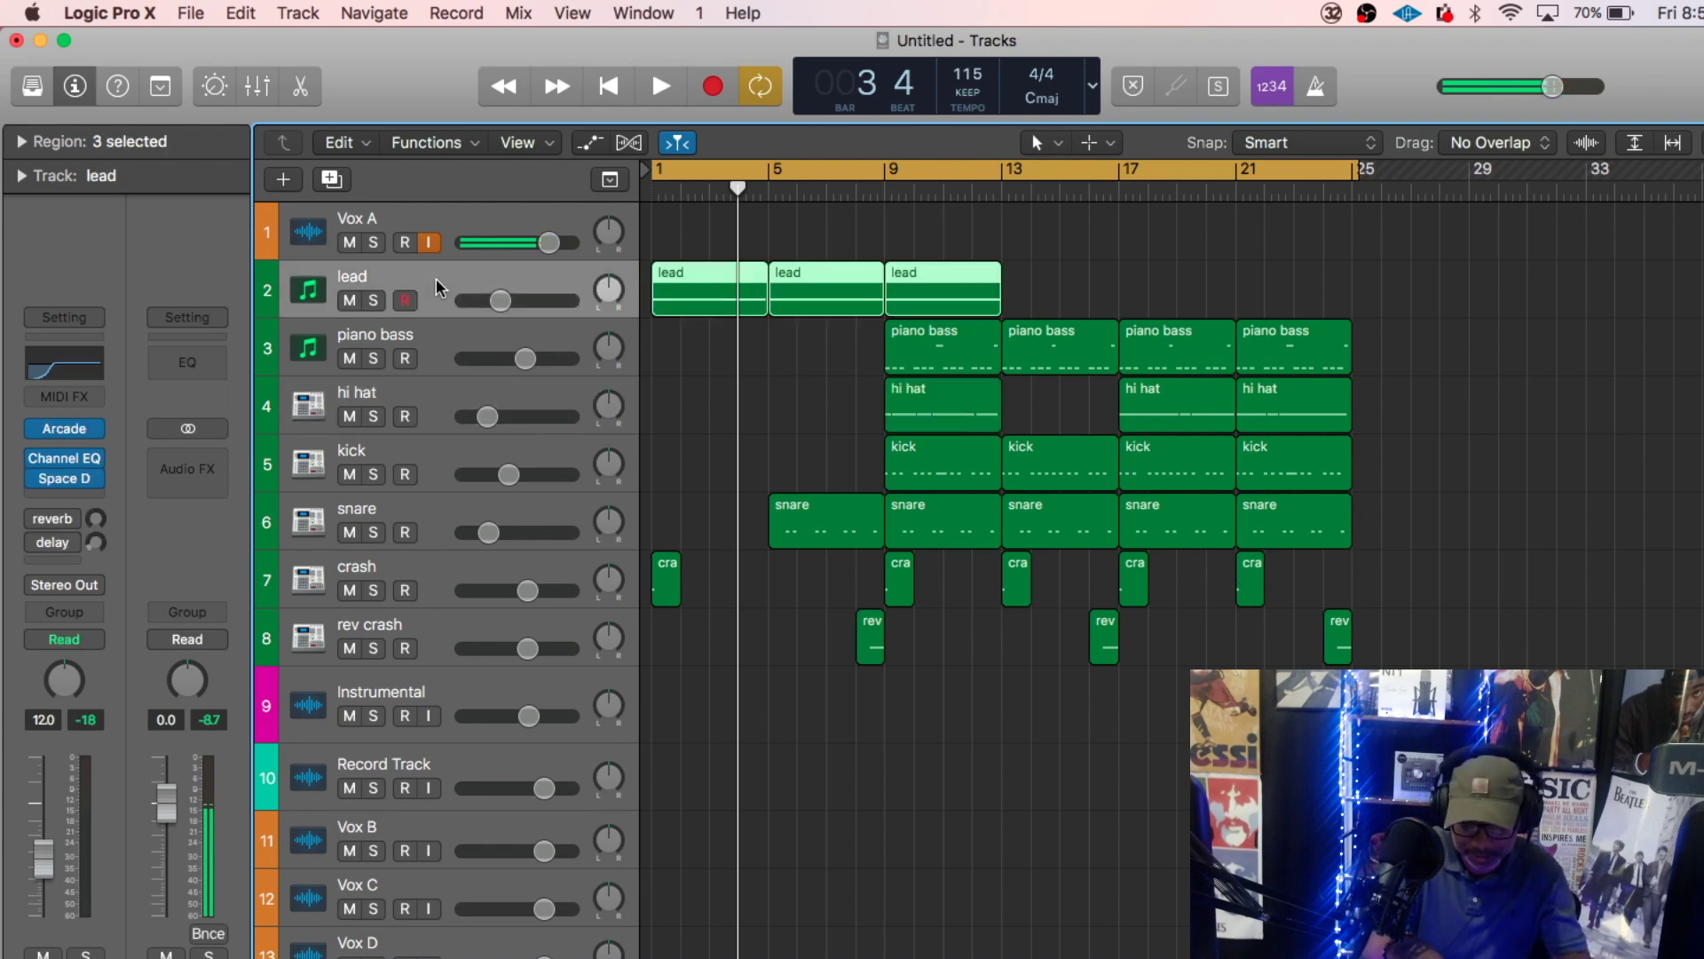
{"action": "key", "text": "super+d"}
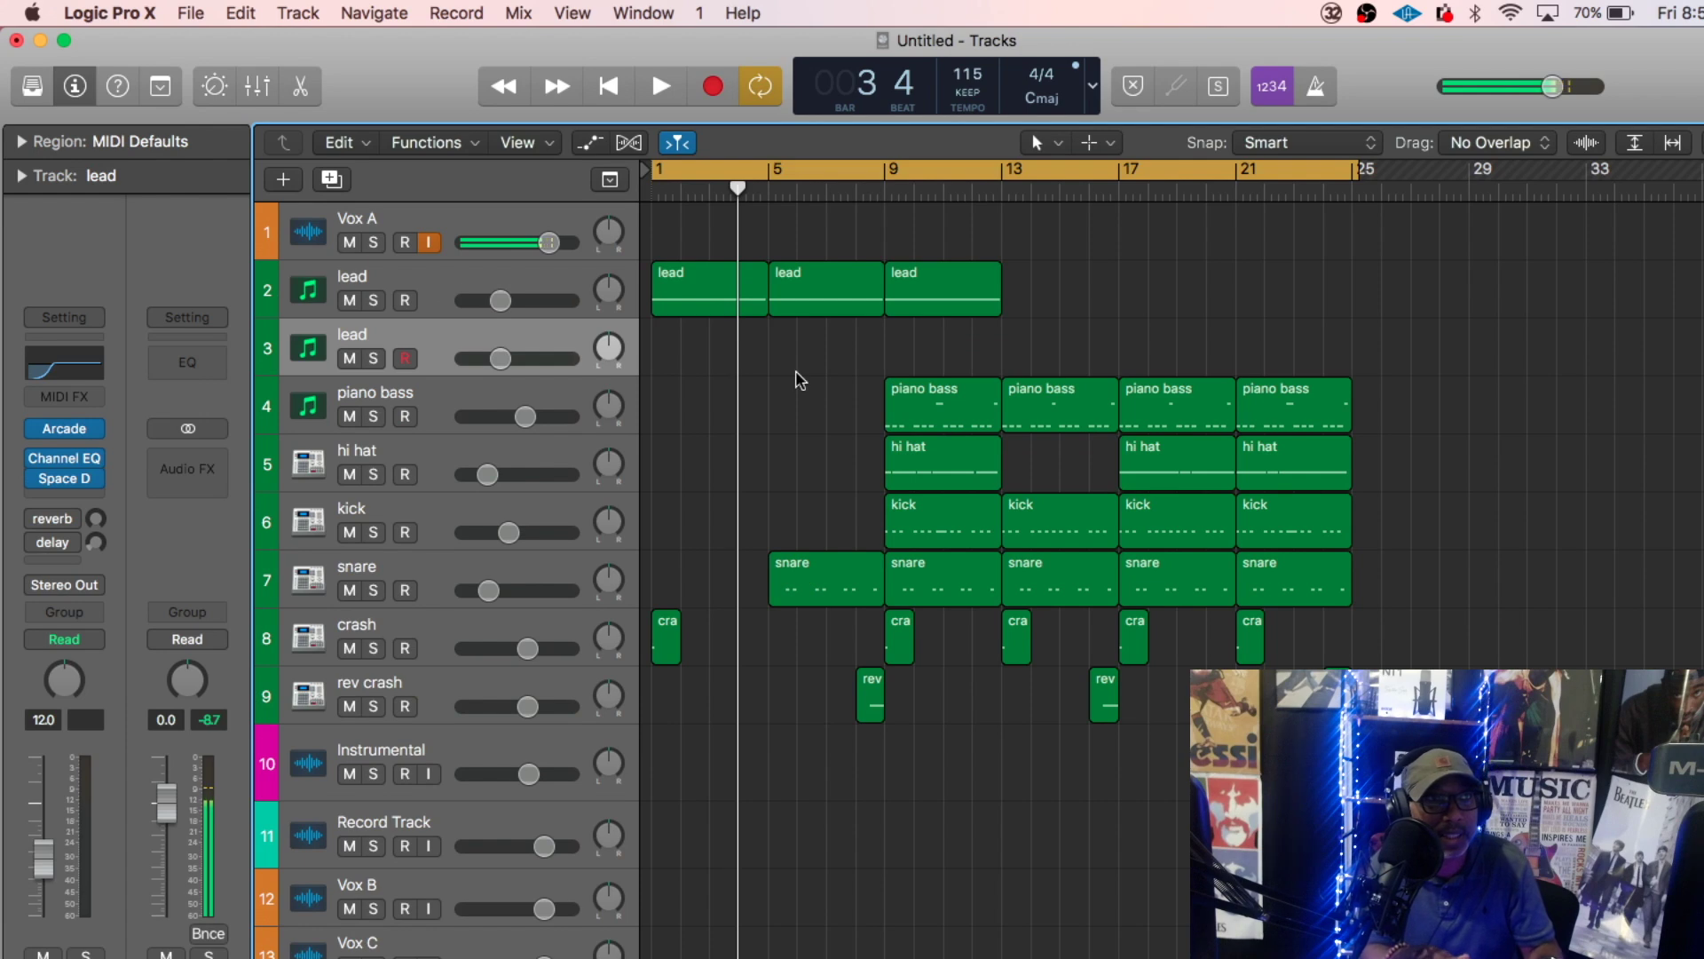
- Copy the lead to bar 13, then the bar 9–16 leads to bars 17–24 on the new track
{"action": "left_click_drag", "start_coordinate": [934, 294], "coordinate": [1053, 290]}
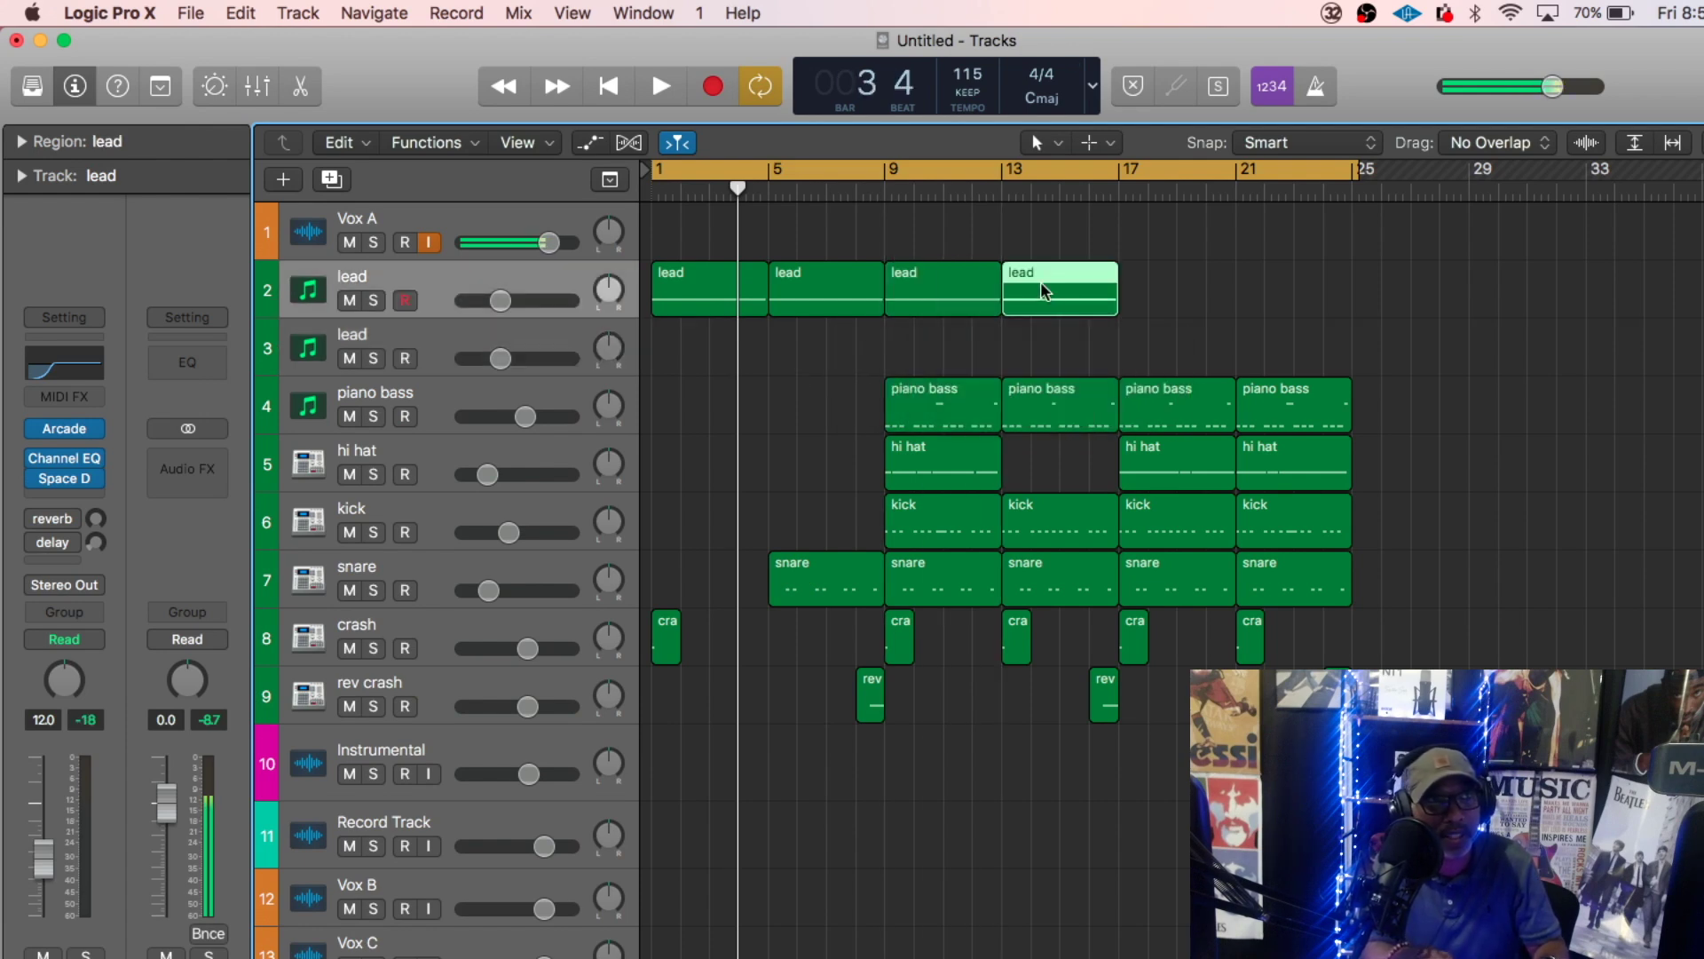
{"action": "mouse_move", "coordinate": [938, 236]}
{"action": "left_mouse_down"}
{"action": "mouse_move", "coordinate": [977, 315]}
{"action": "mouse_move", "coordinate": [1191, 327]}
{"action": "left_mouse_up"}
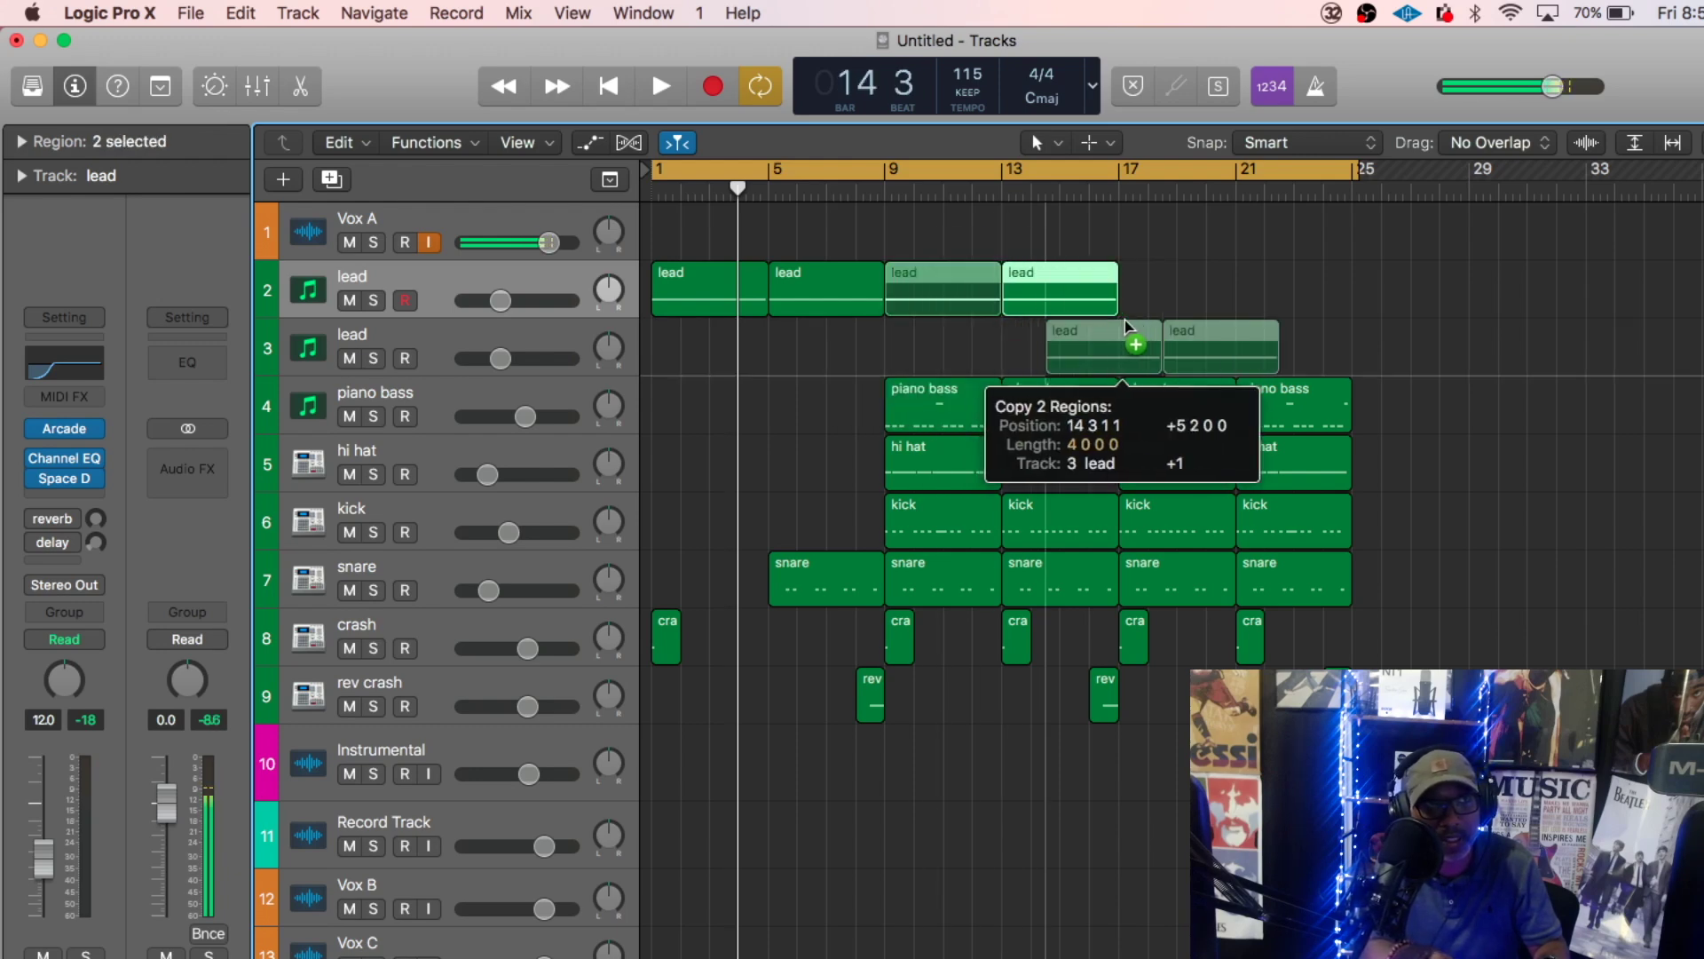
{"action": "left_click_drag", "start_coordinate": [1191, 322], "coordinate": [1191, 322]}
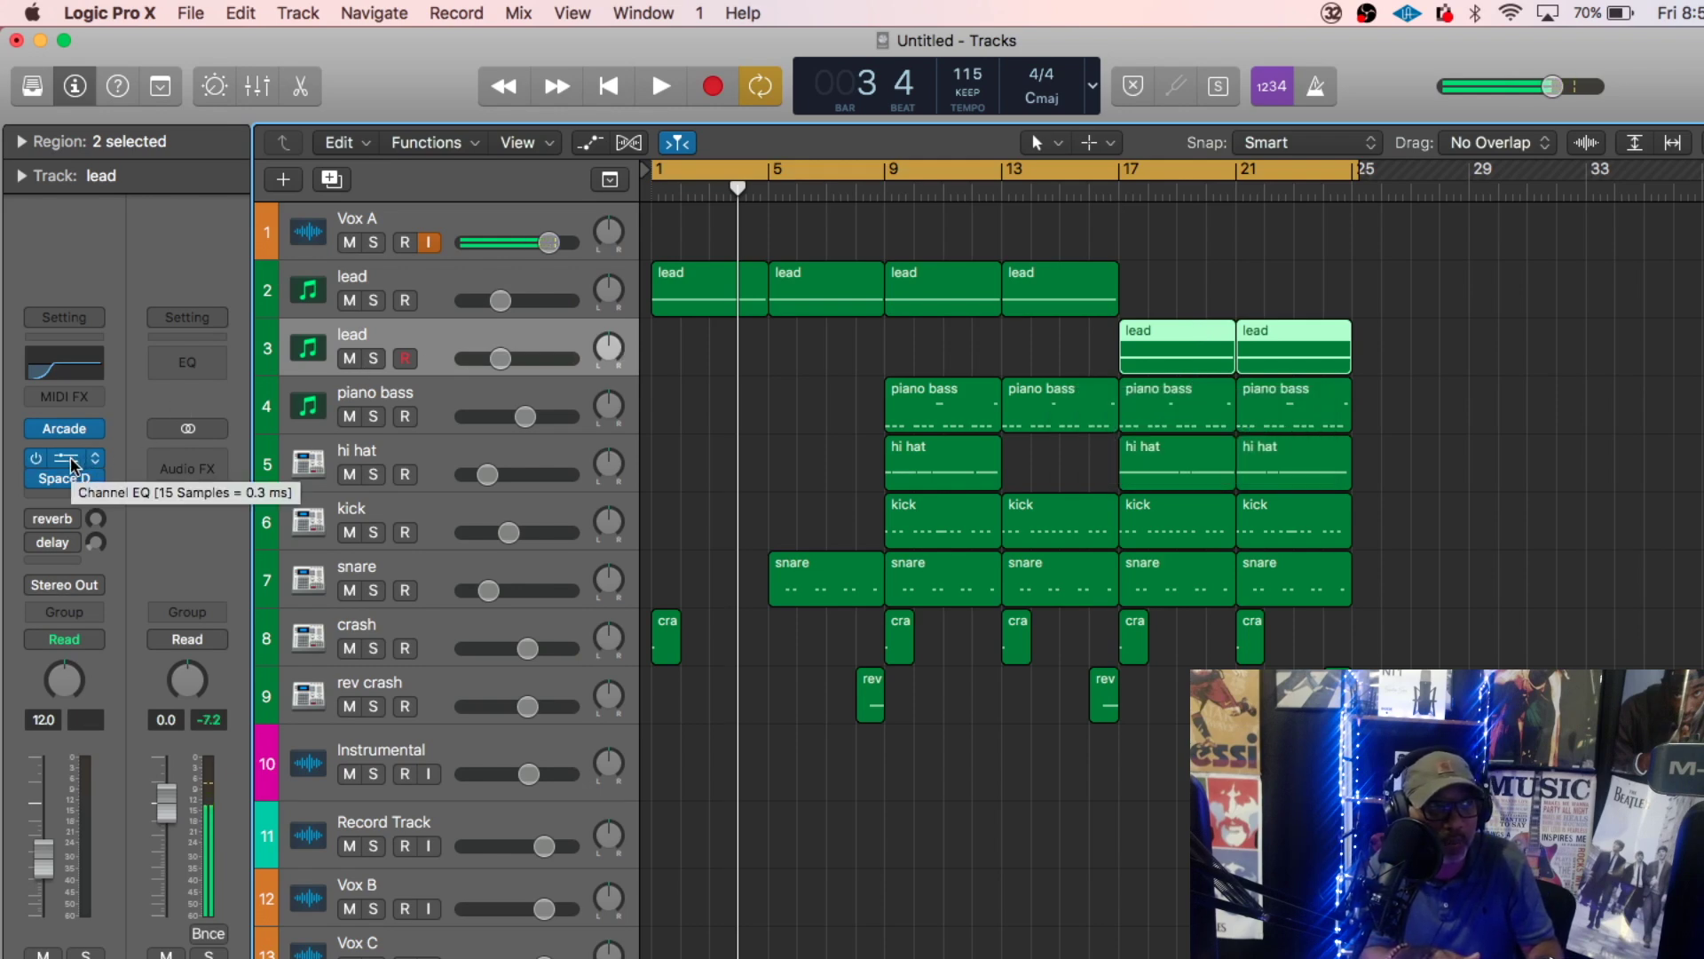
{"action": "mouse_move", "coordinate": [64, 478]}
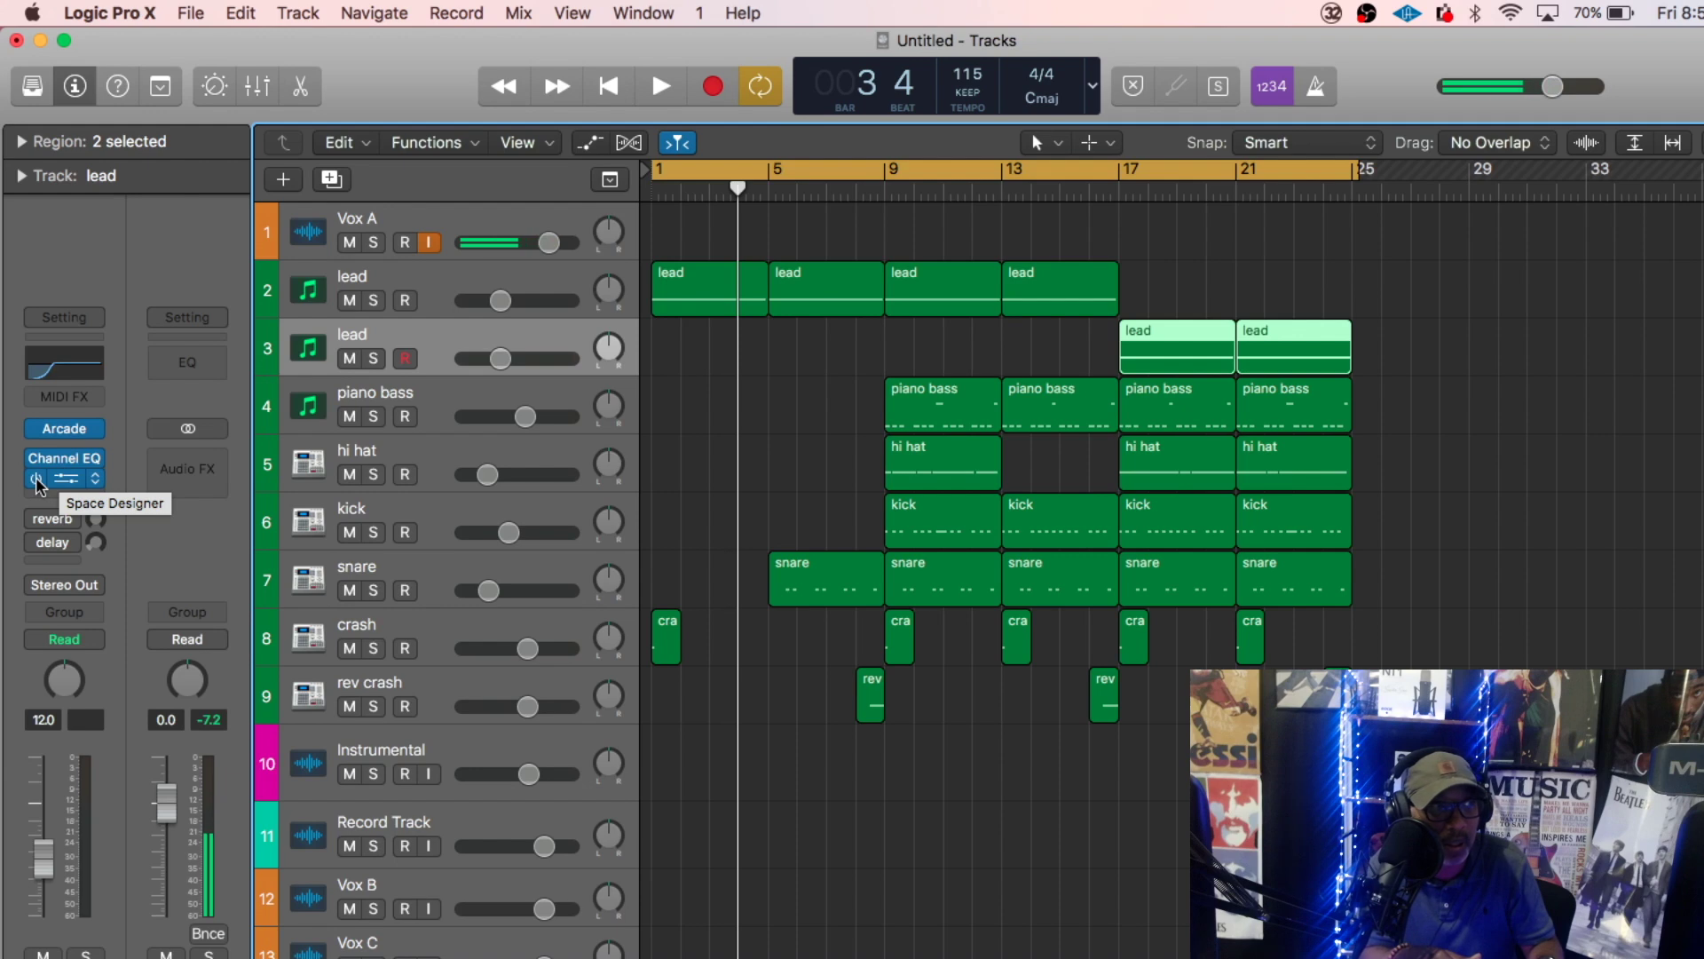
- Set the lead track's Channel EQ high cut to about 1040 Hz, then add a new track below
{"action": "left_click", "coordinate": [69, 456]}
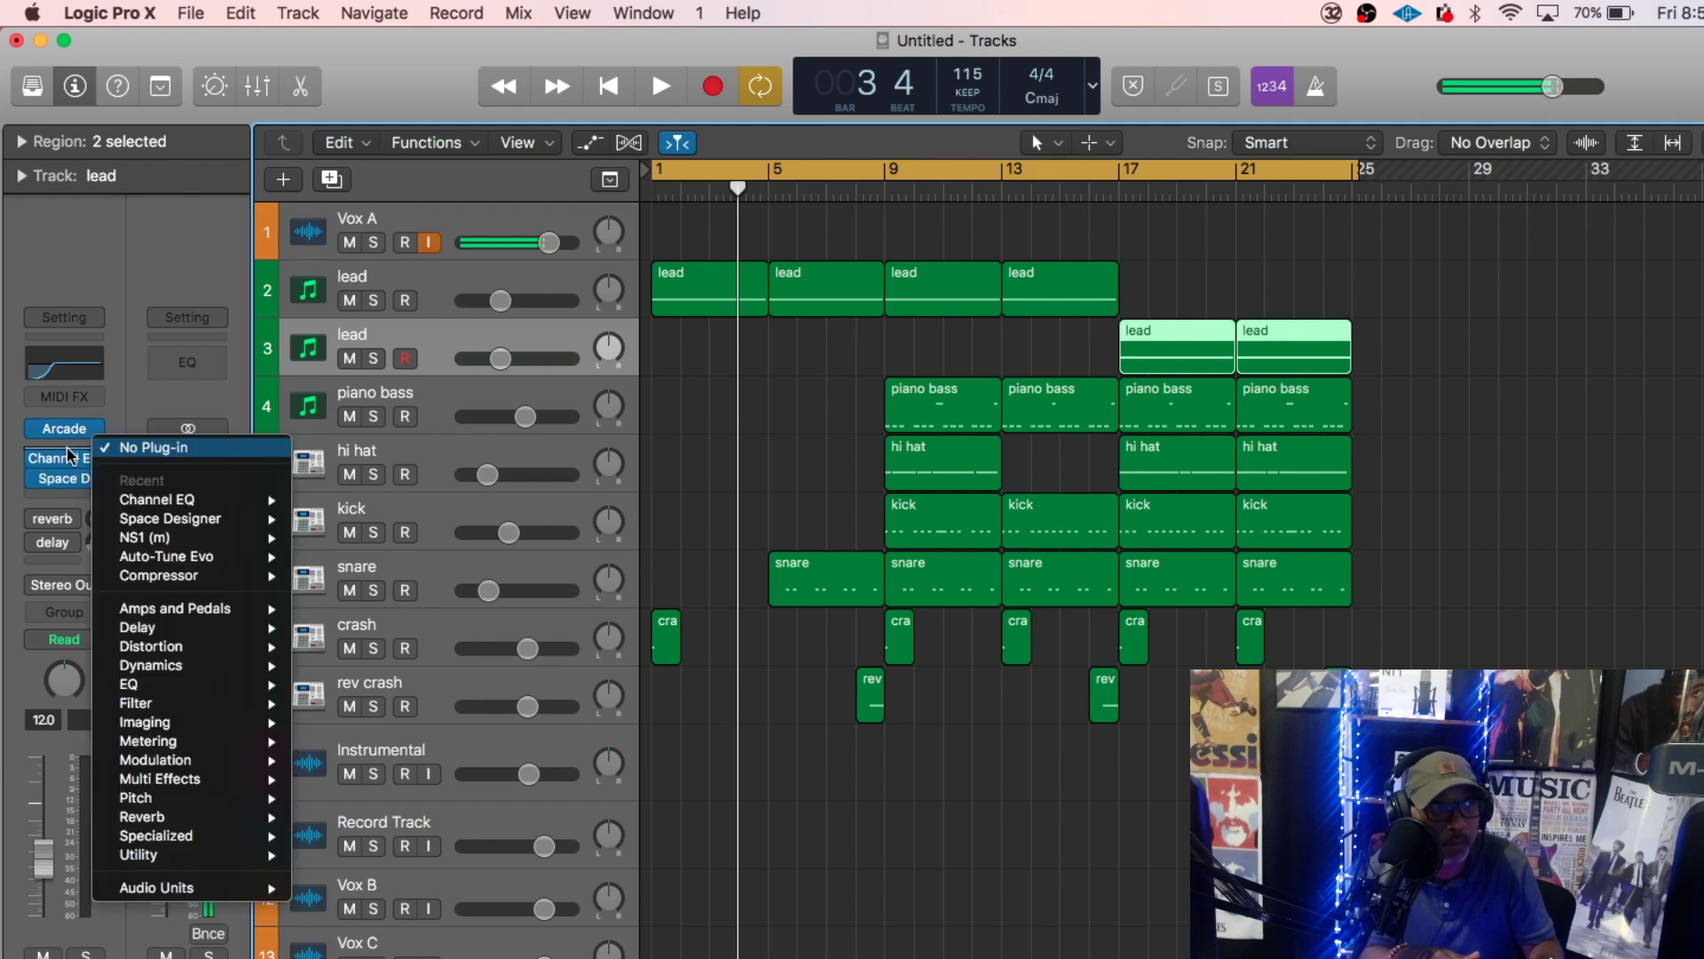
{"action": "left_click", "coordinate": [70, 455]}
{"action": "left_click", "coordinate": [67, 457]}
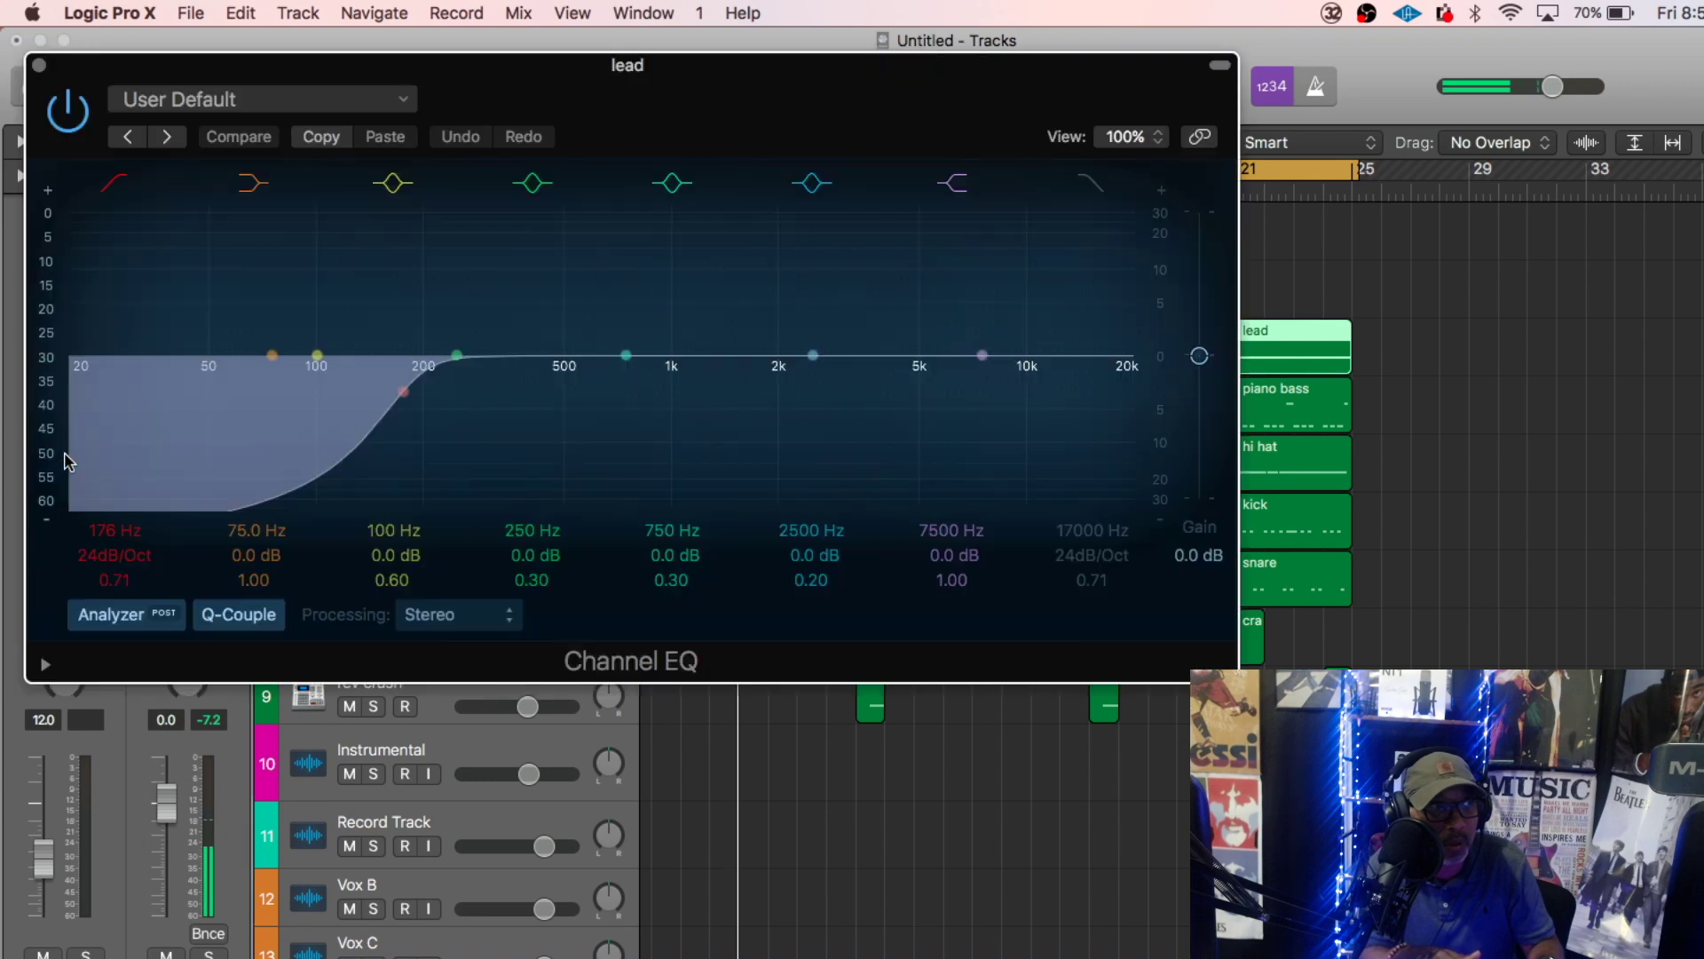
{"action": "left_click", "coordinate": [1089, 181]}
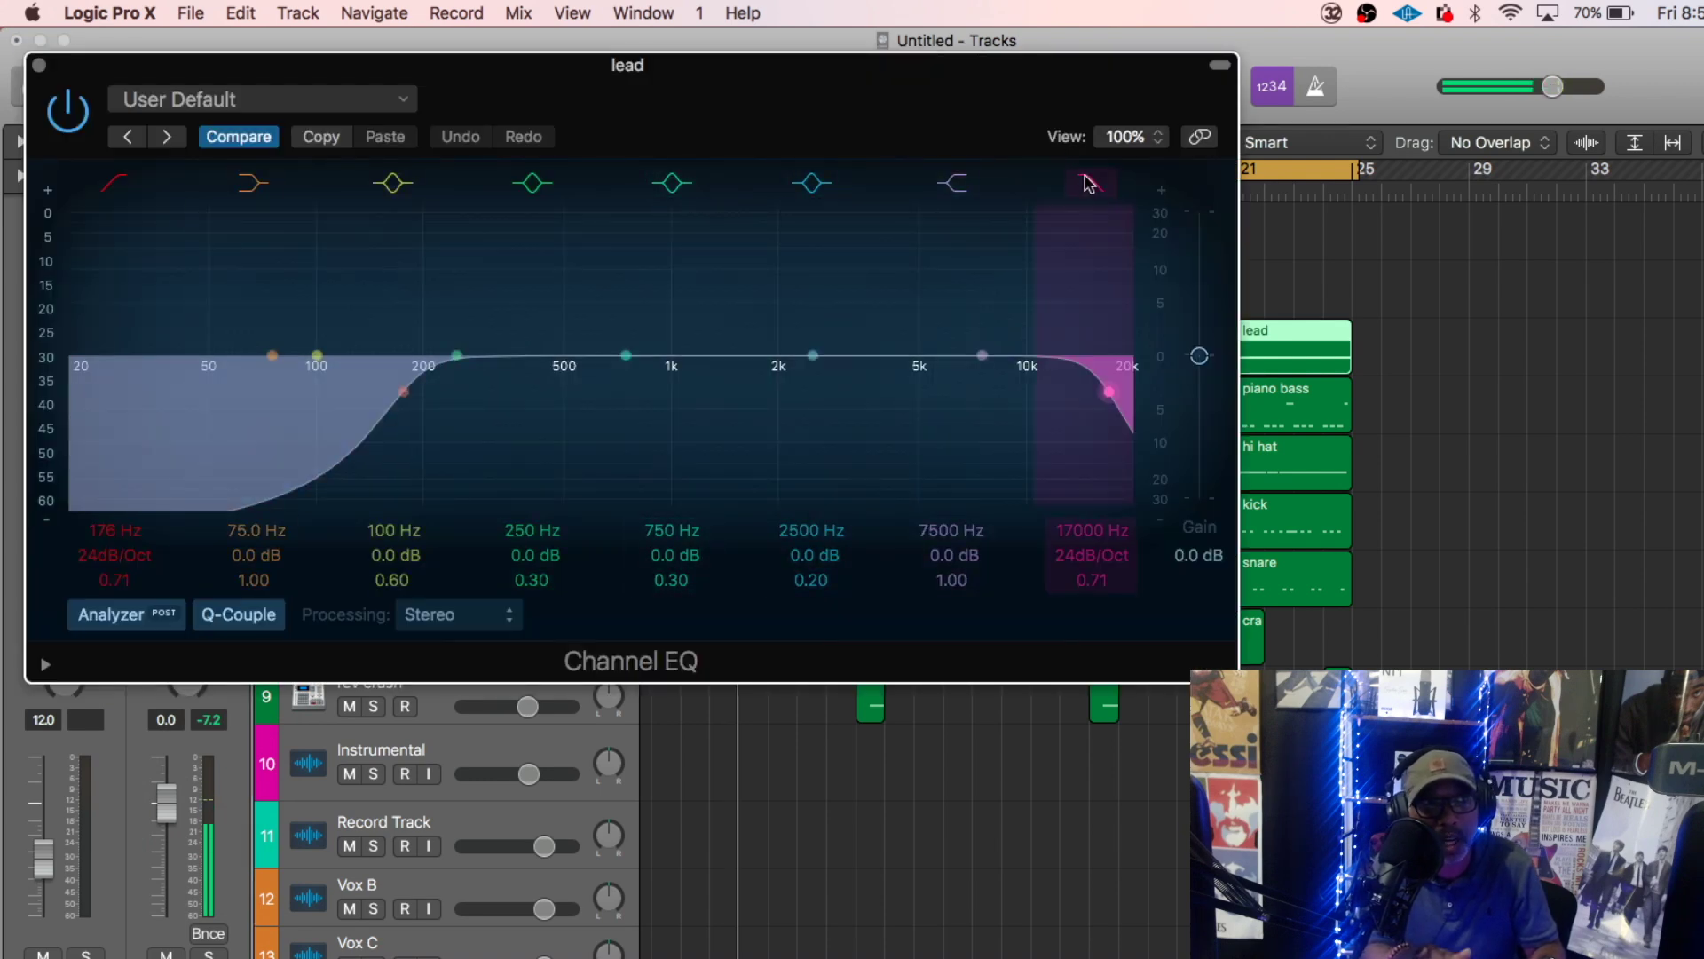
{"action": "left_click_drag", "start_coordinate": [1105, 530], "coordinate": [1104, 621]}
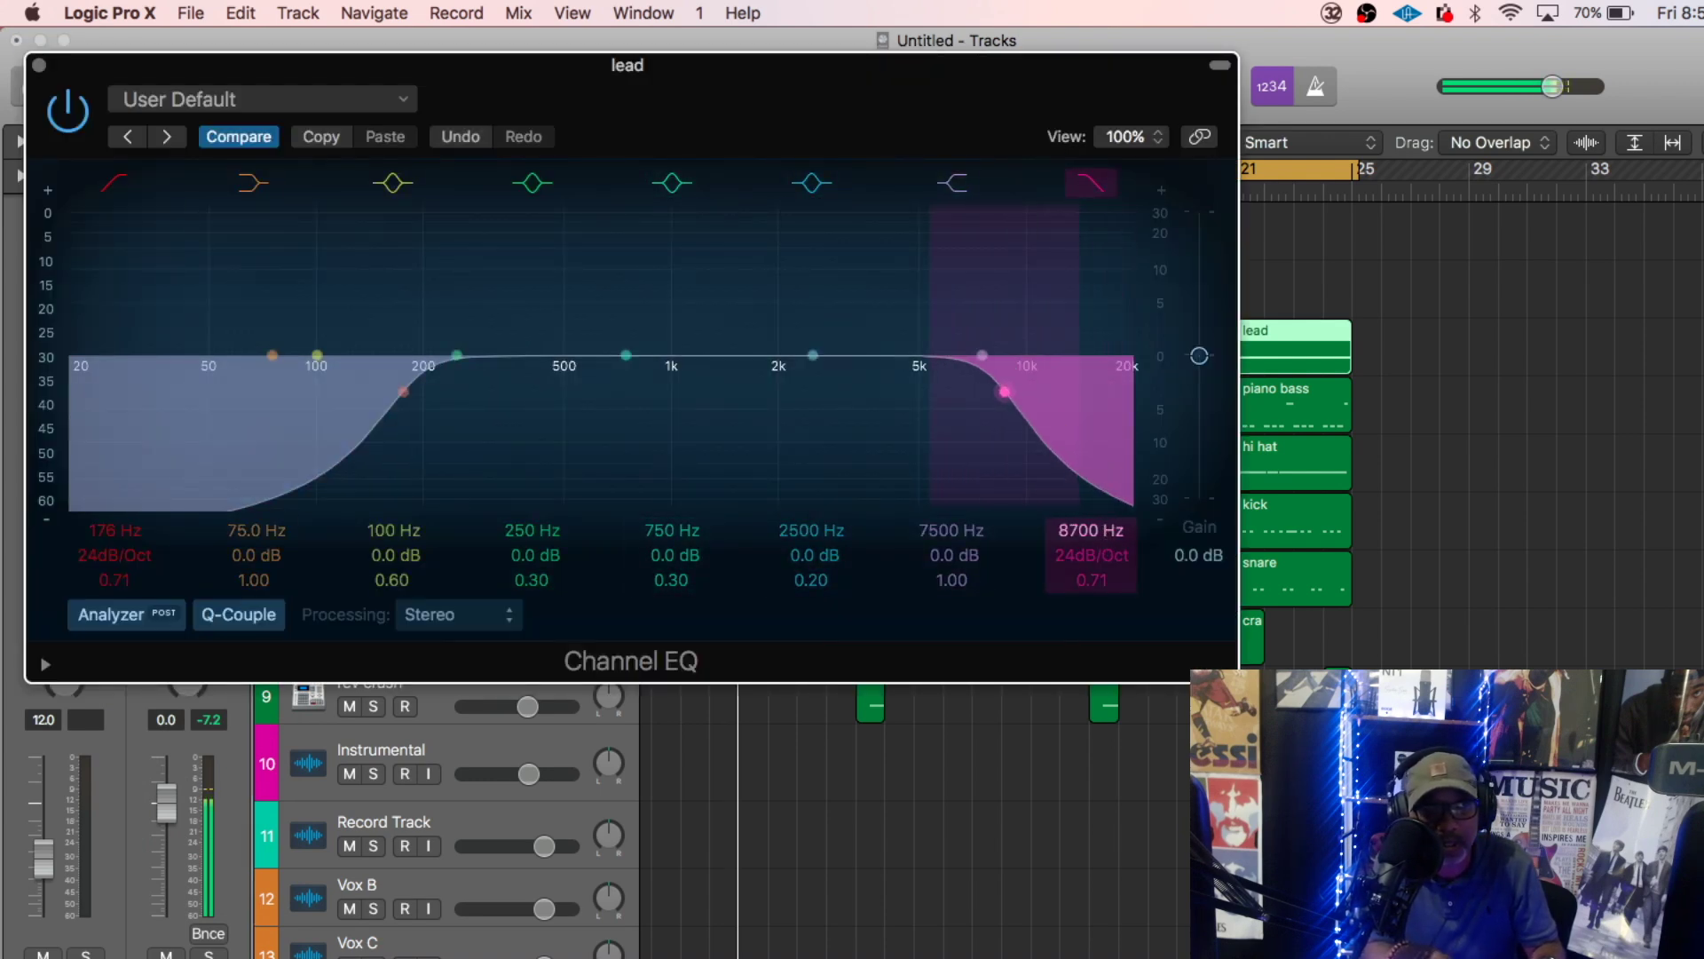
{"action": "left_click_drag", "start_coordinate": [704, 390], "coordinate": [679, 391]}
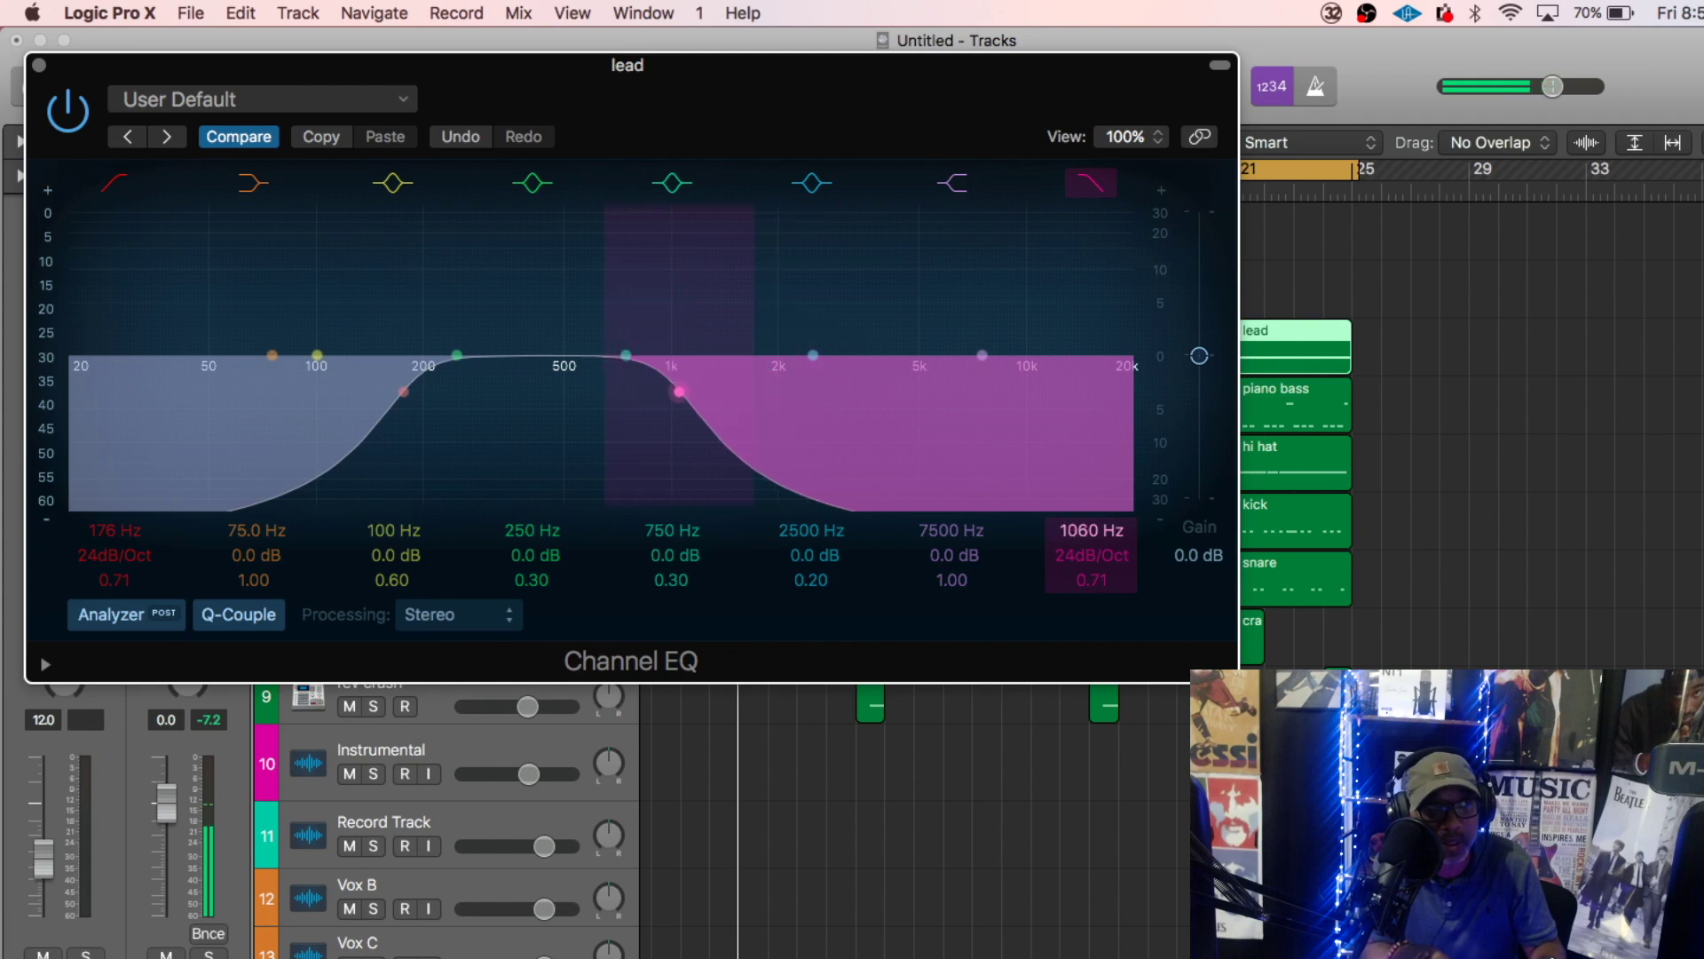
{"action": "left_click", "coordinate": [40, 66]}
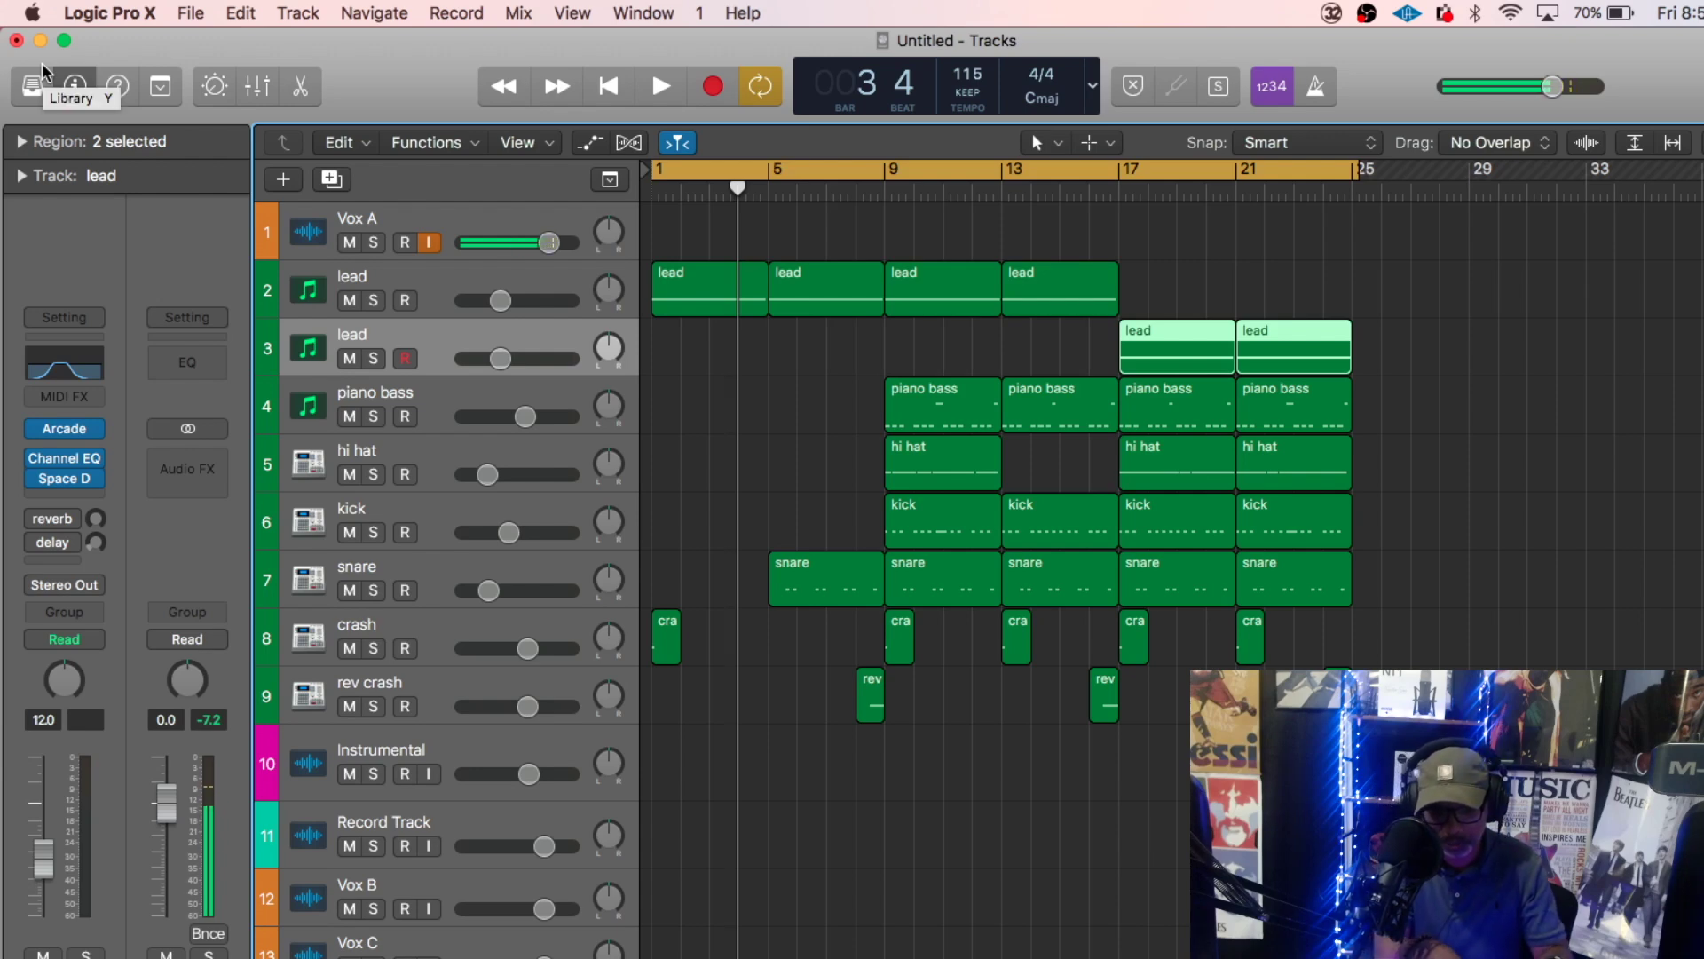
{"action": "key", "text": "super+d"}
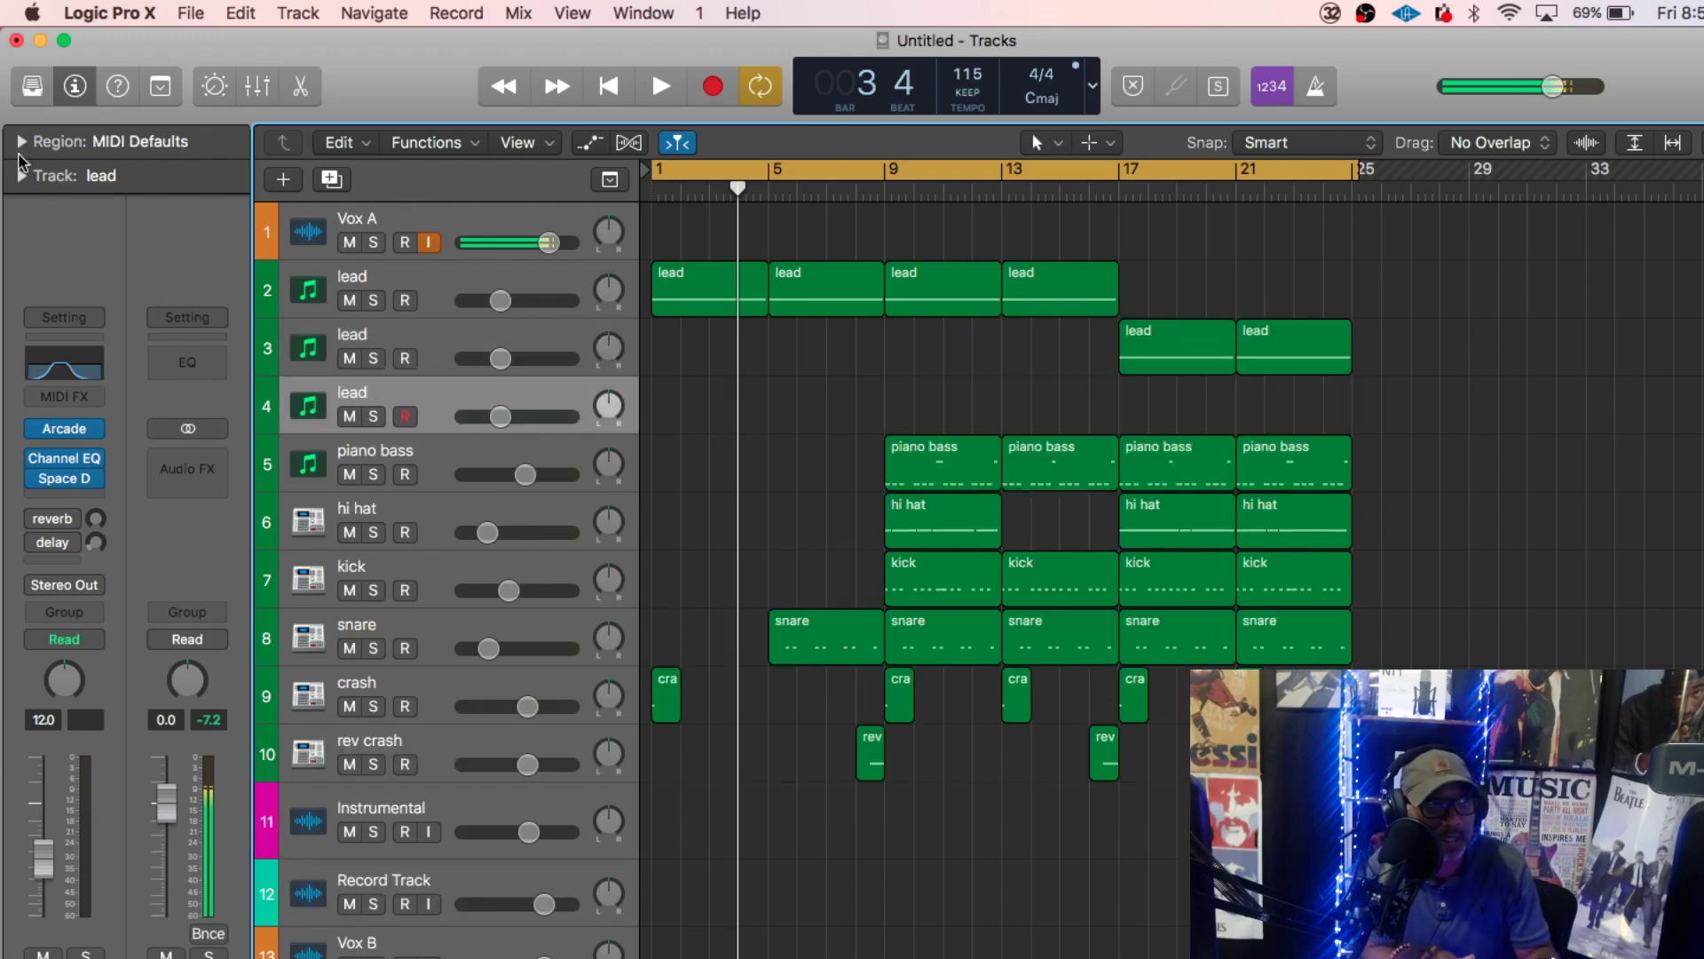
- Rename the new track to 'vox'
{"action": "double_click", "coordinate": [360, 393]}
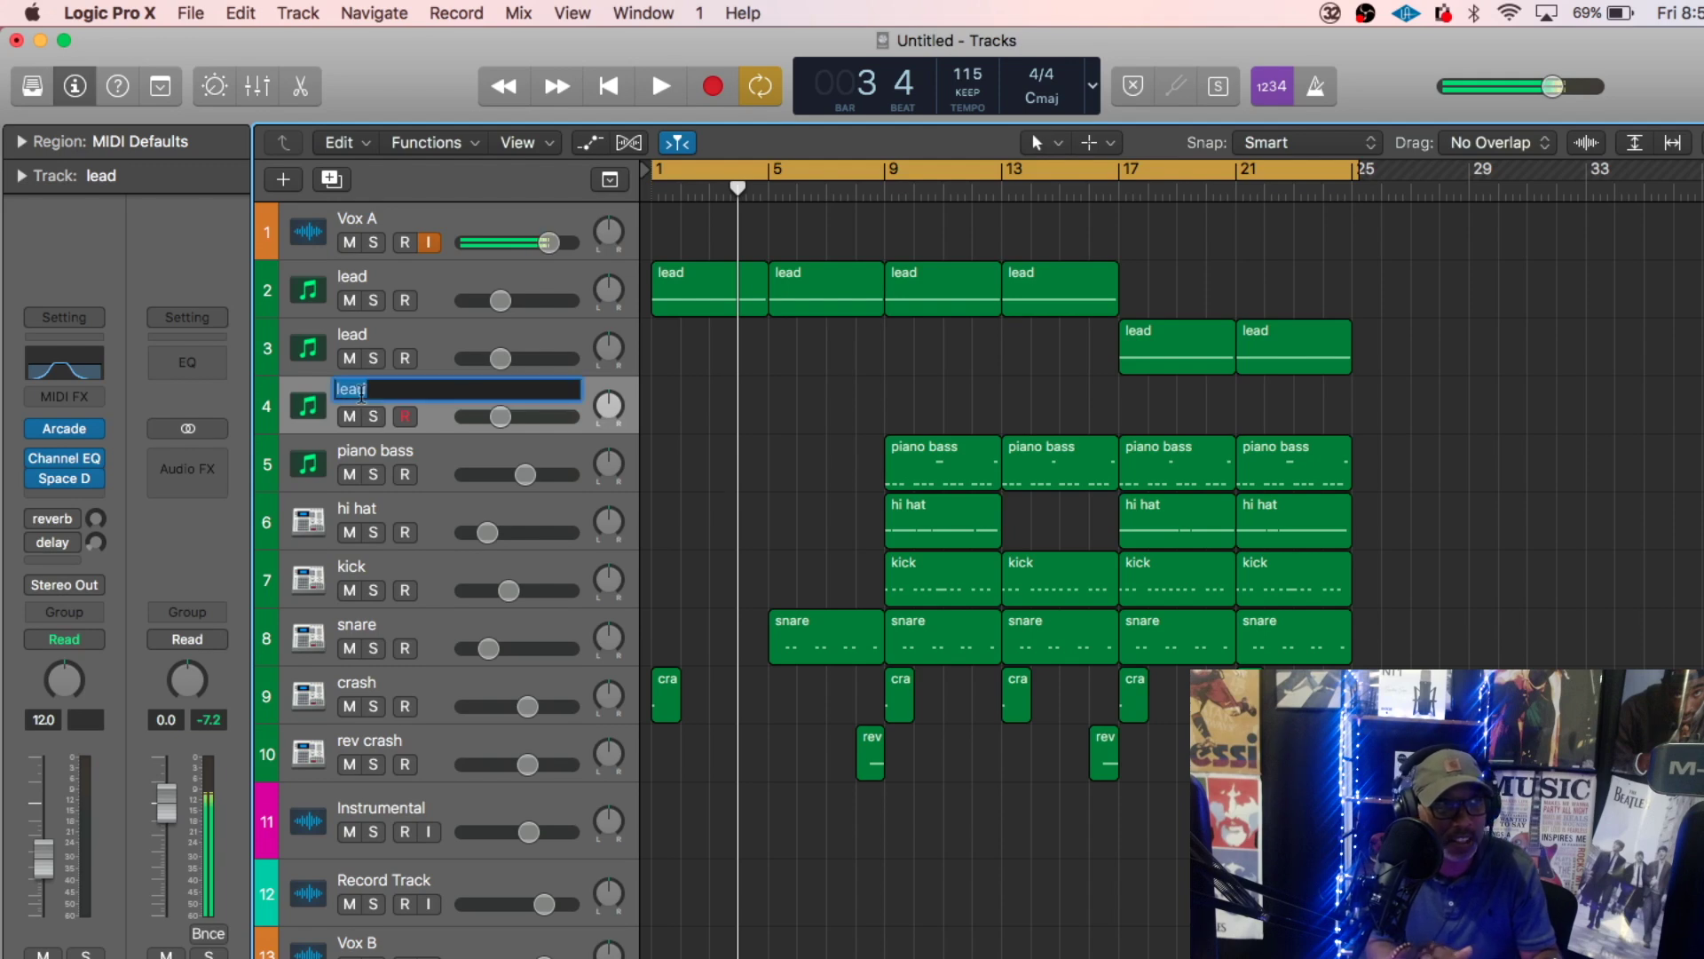
{"action": "type", "text": "Vox"}
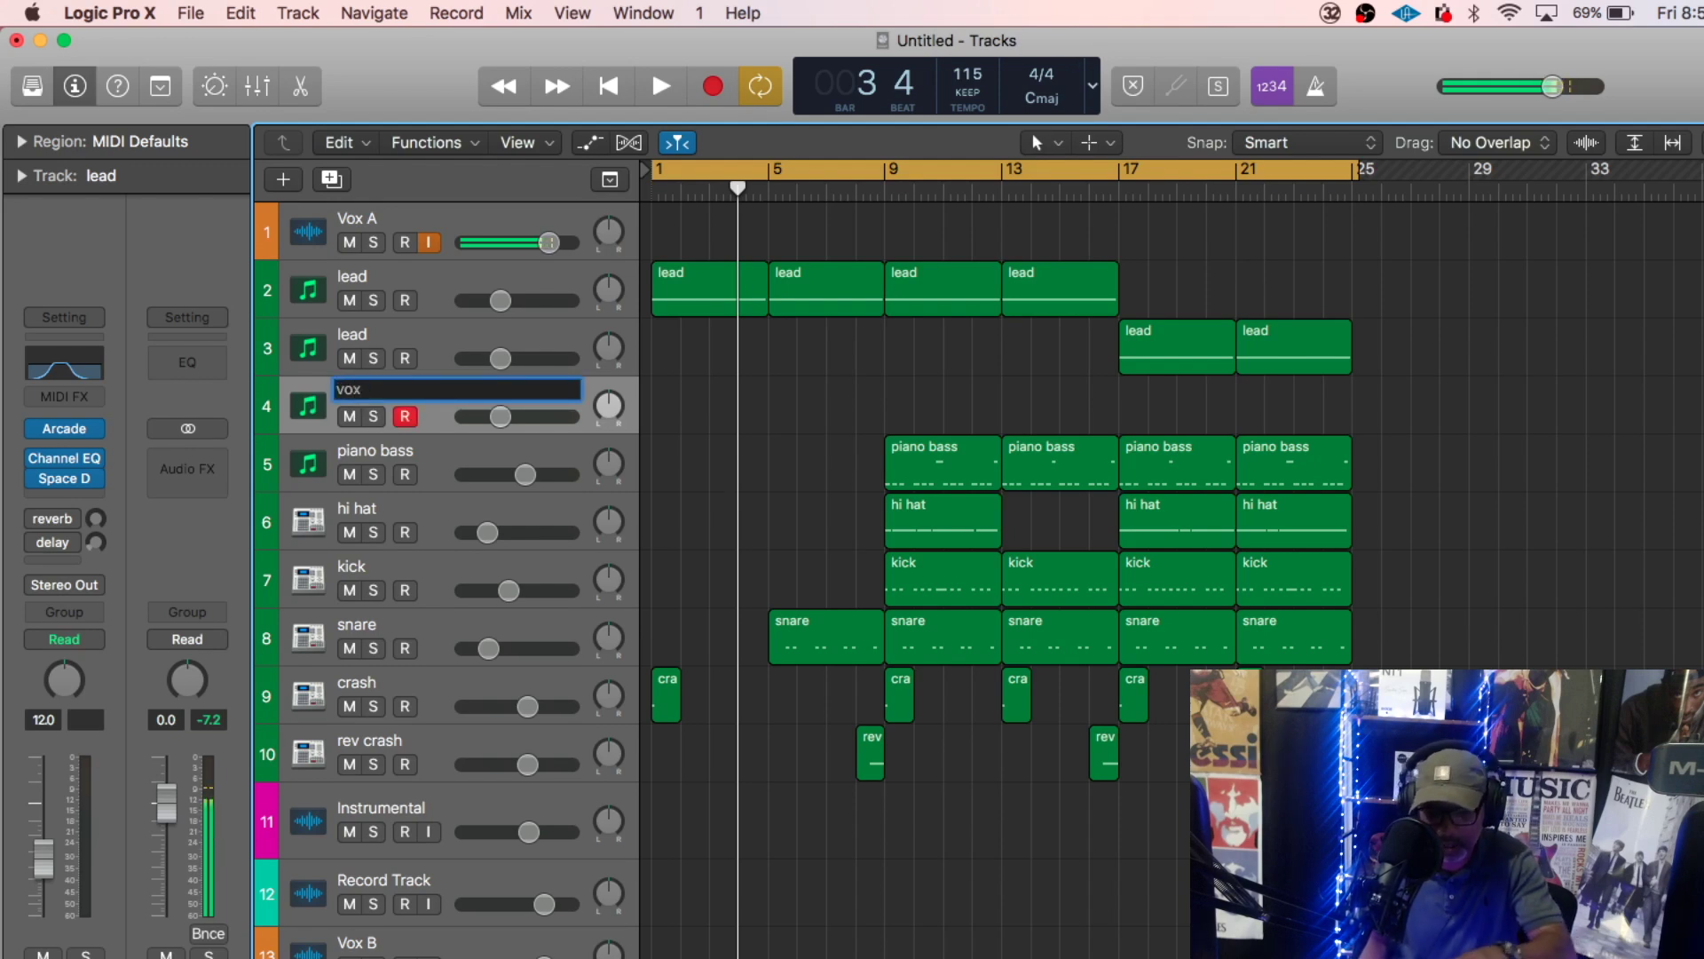
{"action": "key", "text": "Return"}
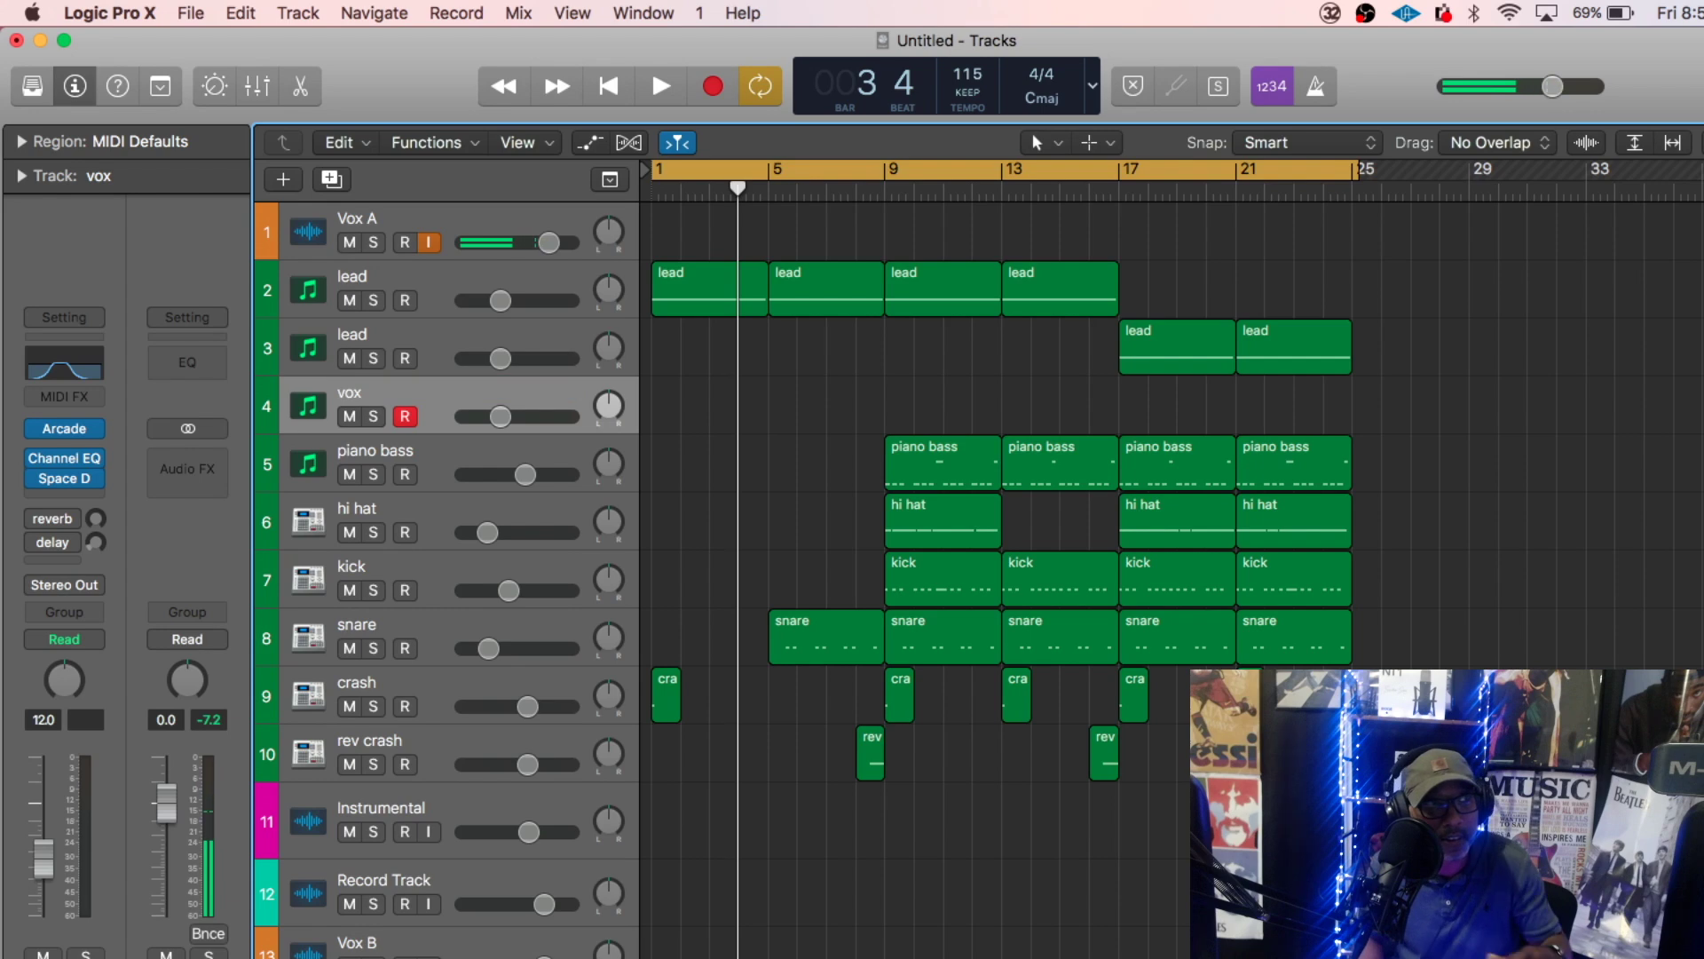
- Load Arcade's Hooked 'Feel So Free' kit on the vox track and audition a chop
{"action": "left_click", "coordinate": [67, 429]}
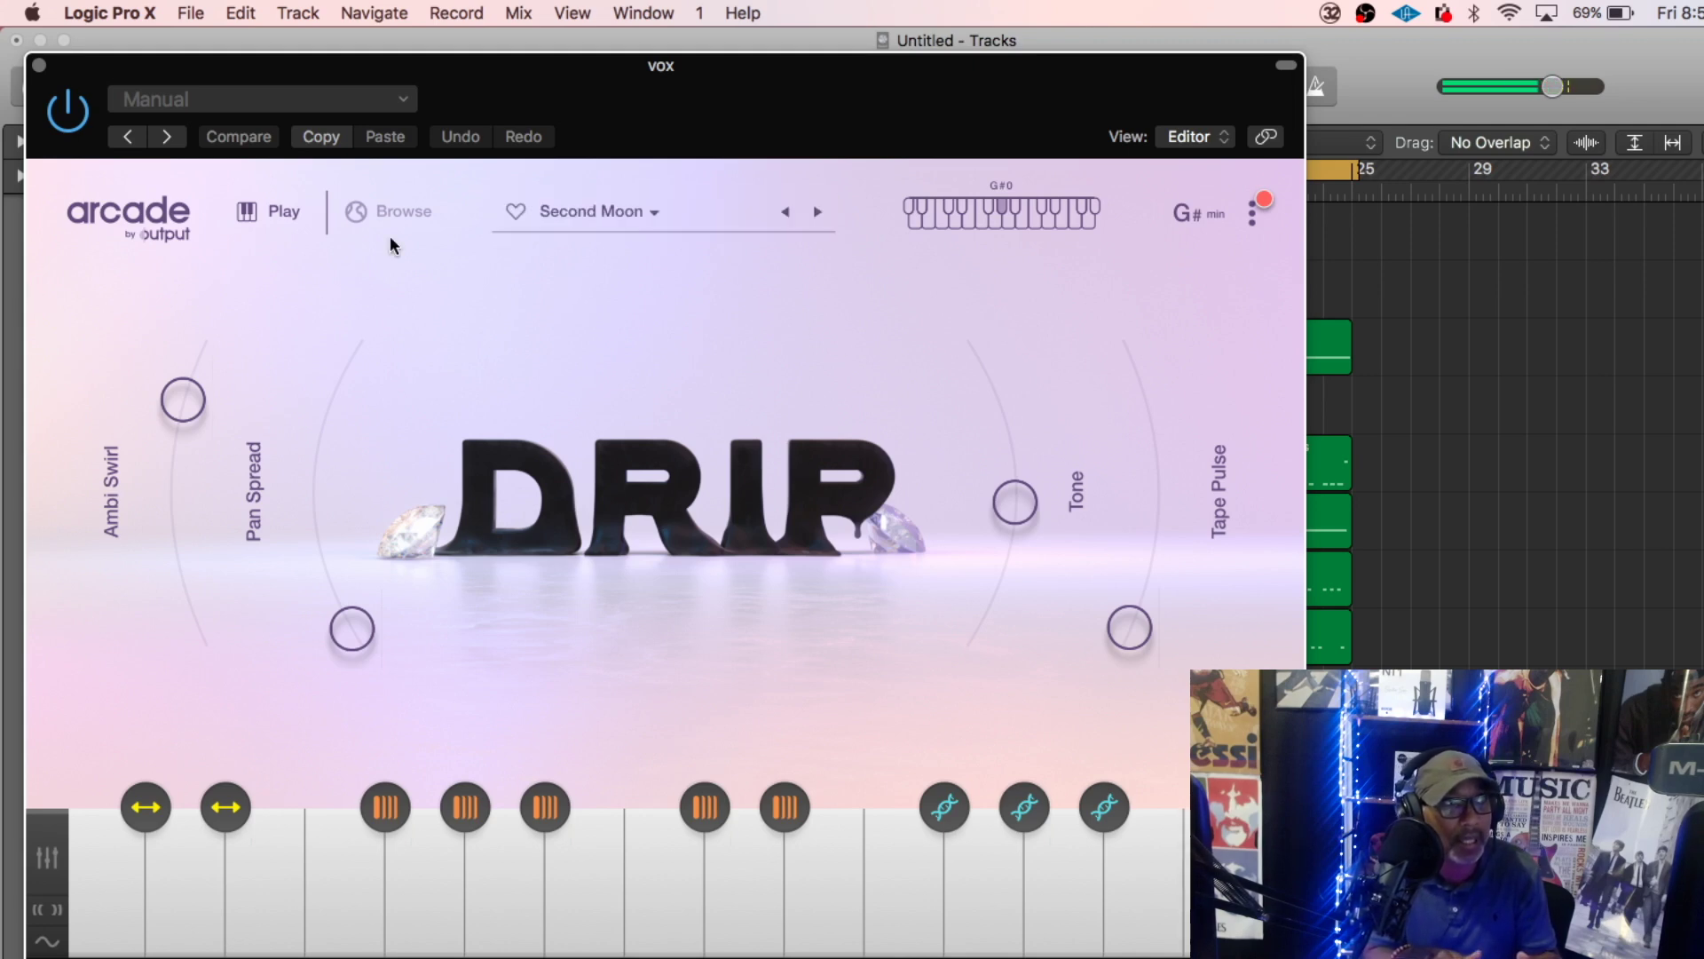
{"action": "left_click", "coordinate": [359, 211]}
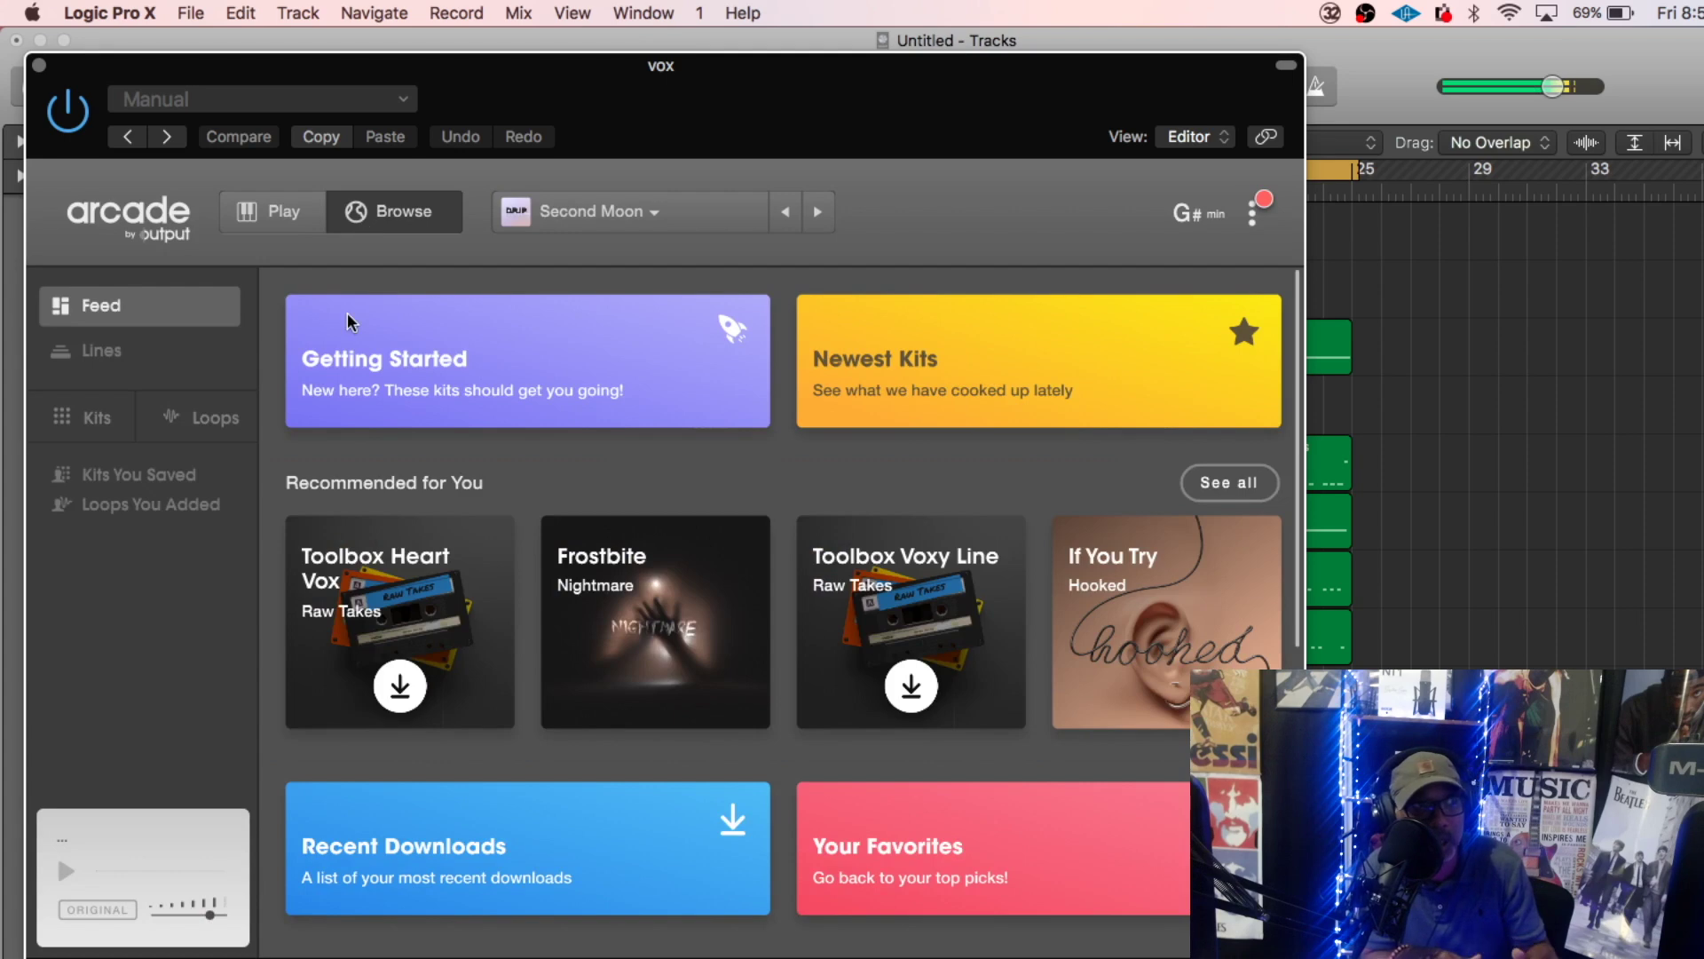
{"action": "left_click", "coordinate": [124, 351]}
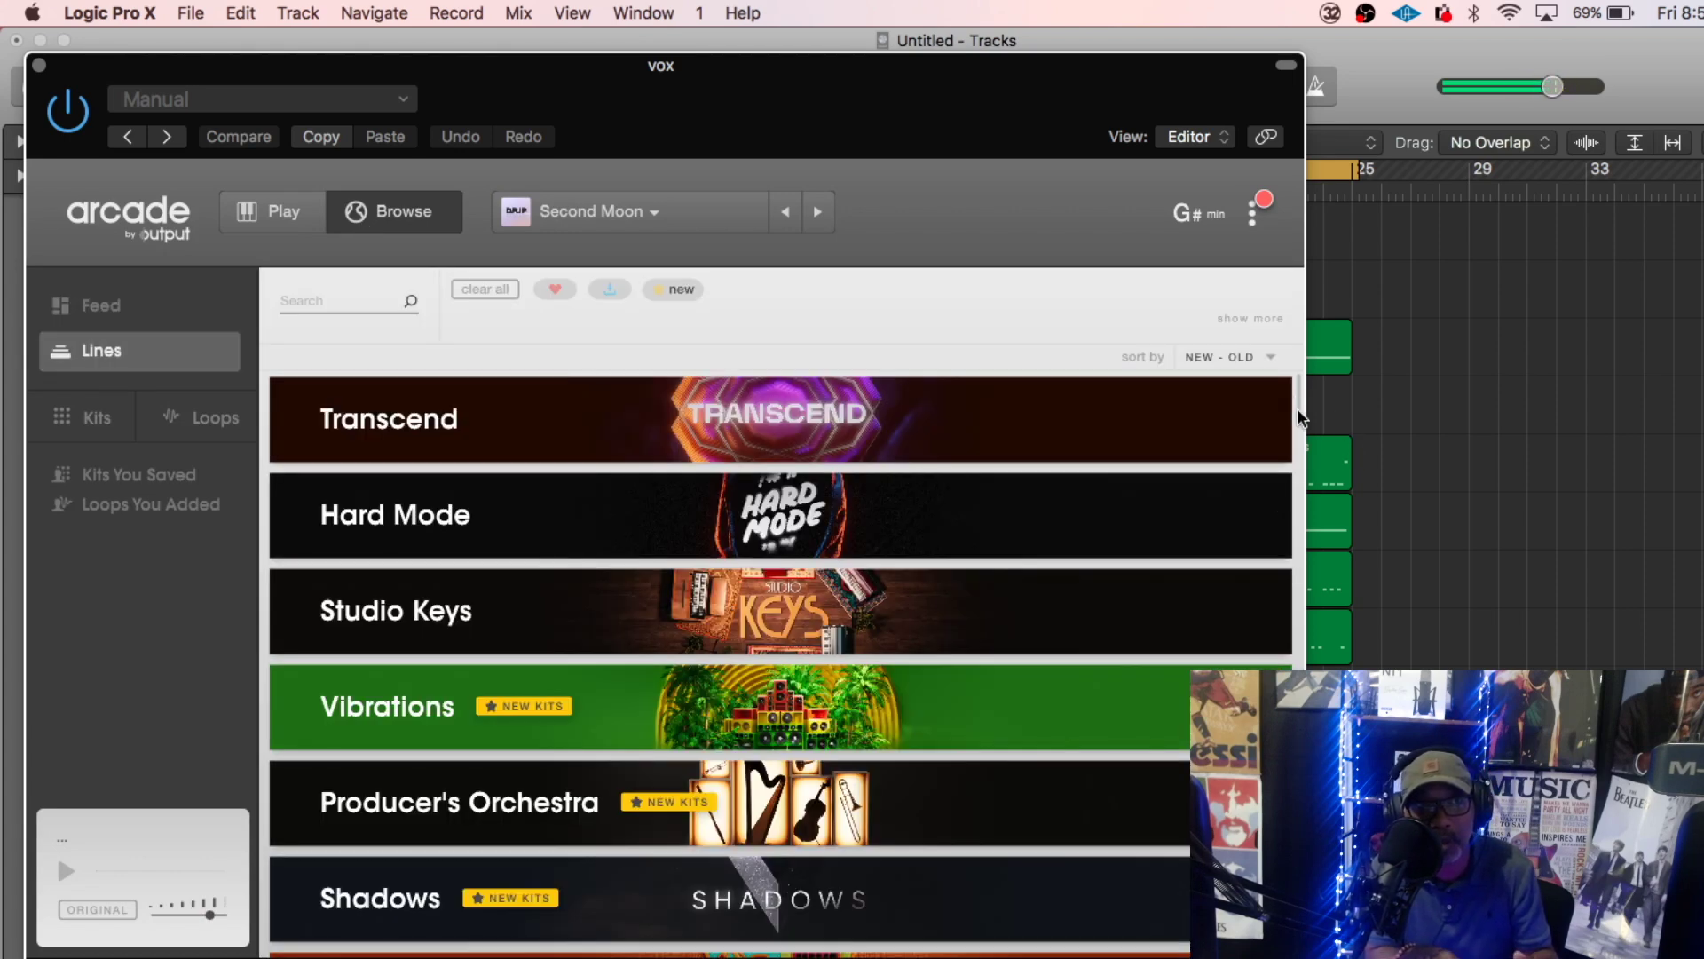
{"action": "left_click_drag", "start_coordinate": [1298, 417], "coordinate": [1305, 799]}
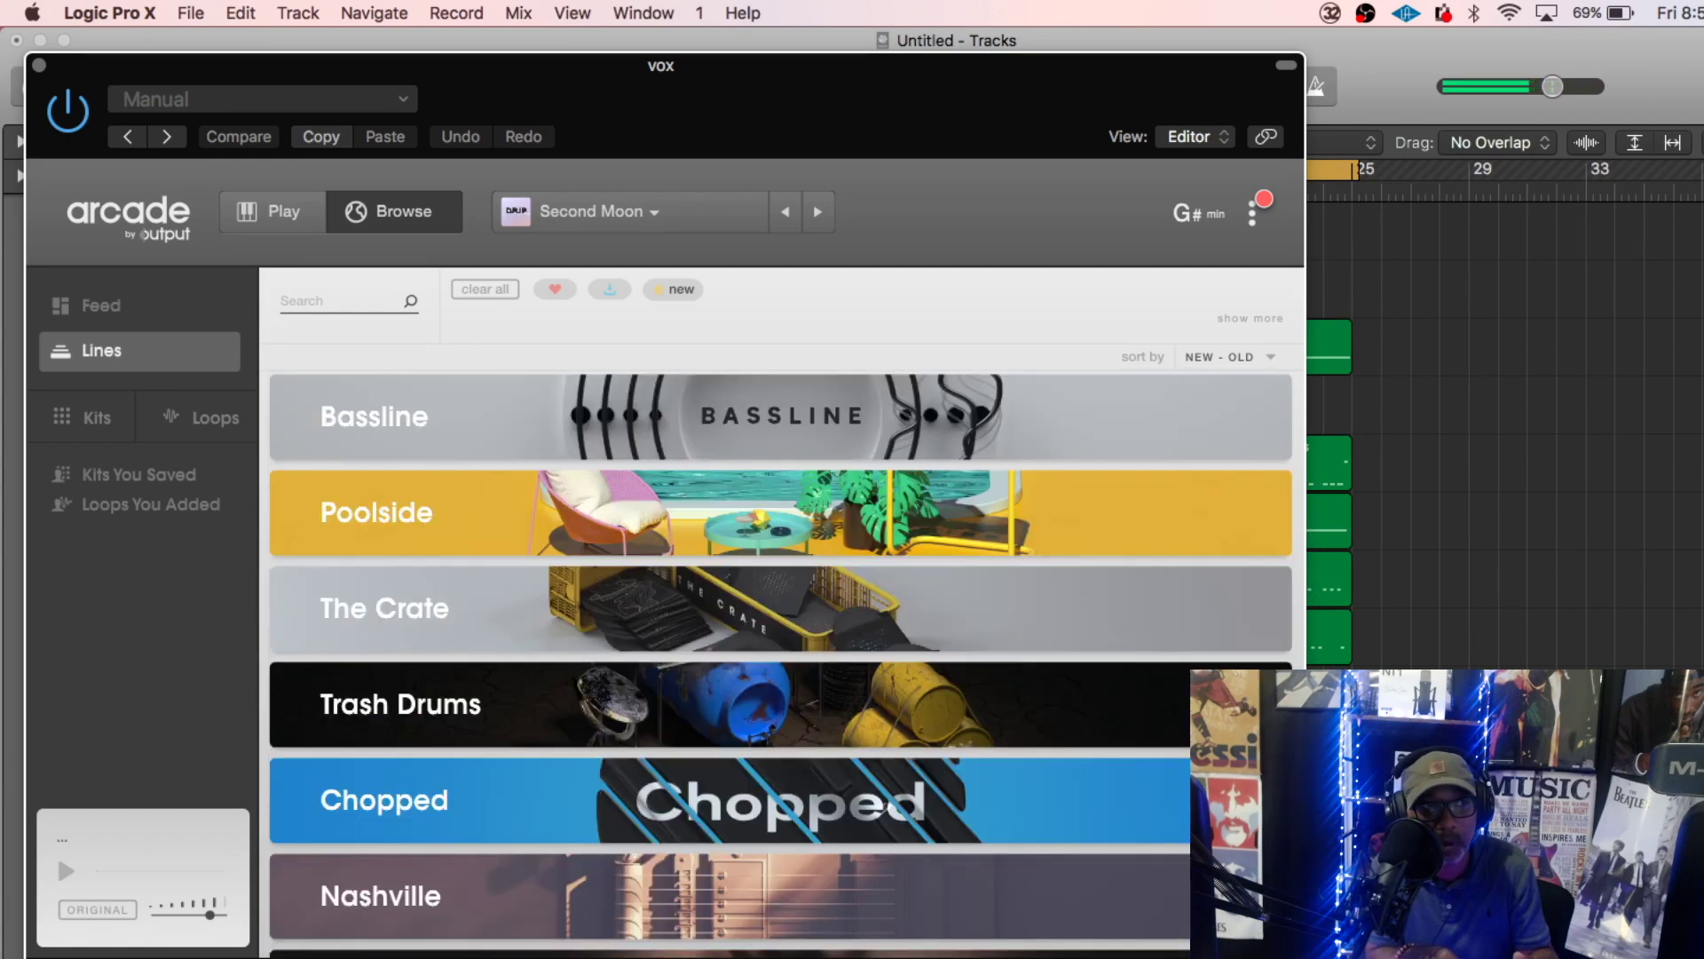
{"action": "scroll", "coordinate": [781, 664], "scroll_direction": "down", "scroll_amount": 5}
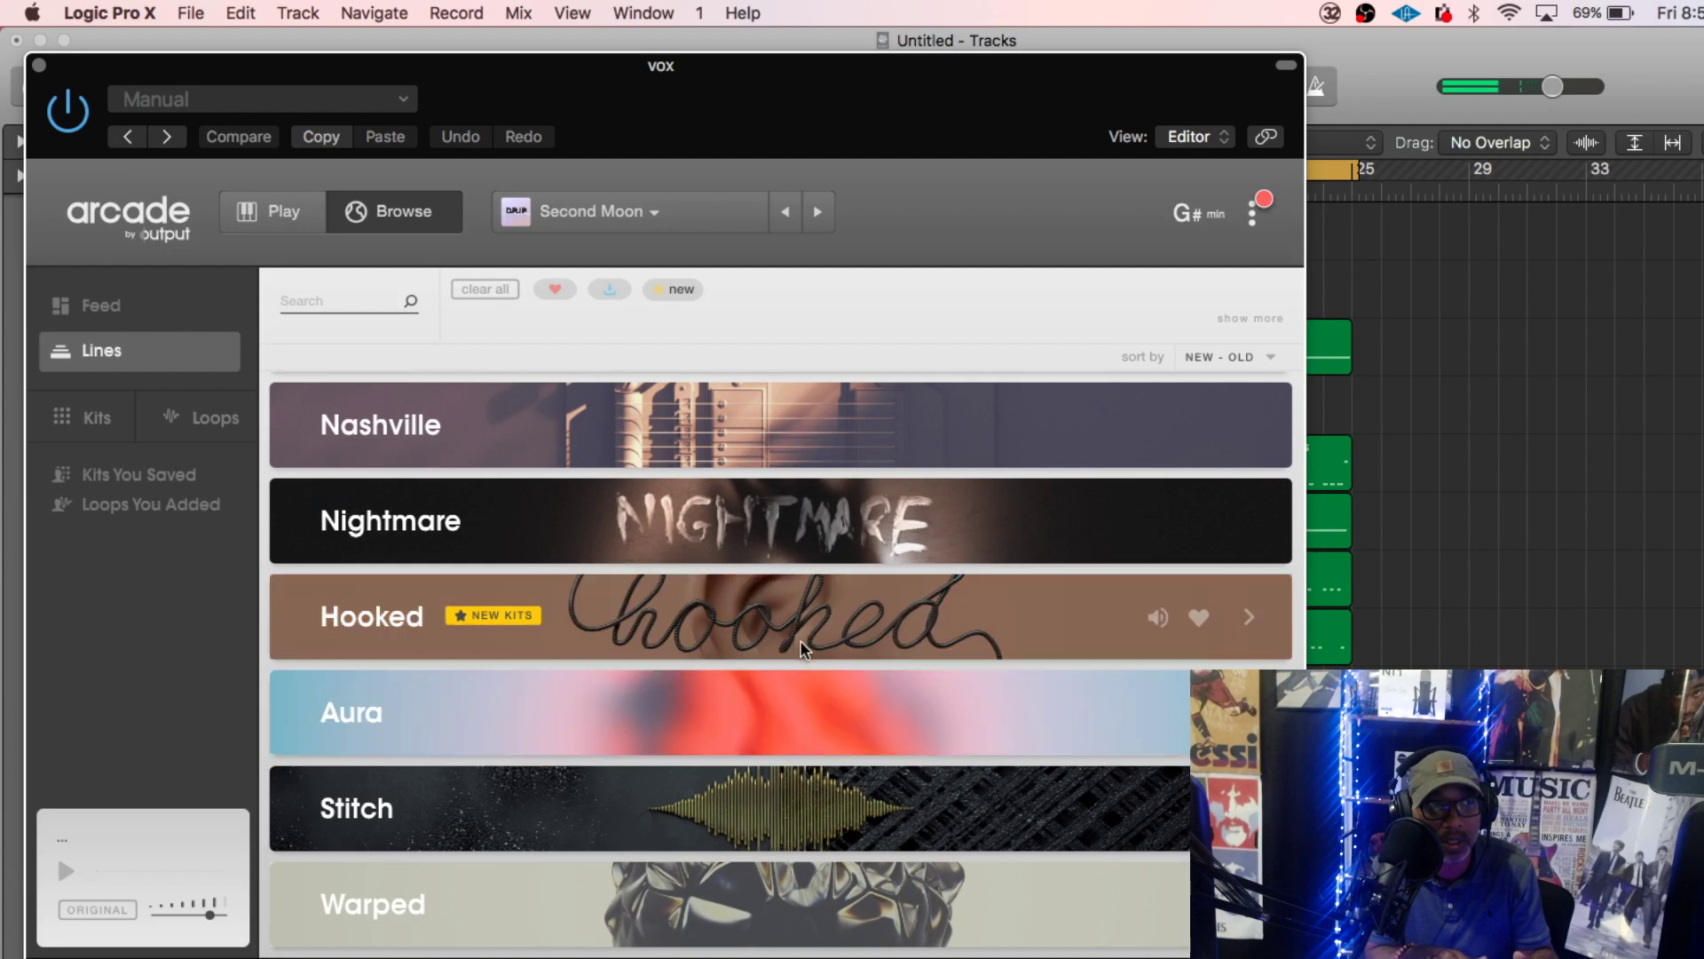
{"action": "left_click", "coordinate": [852, 621]}
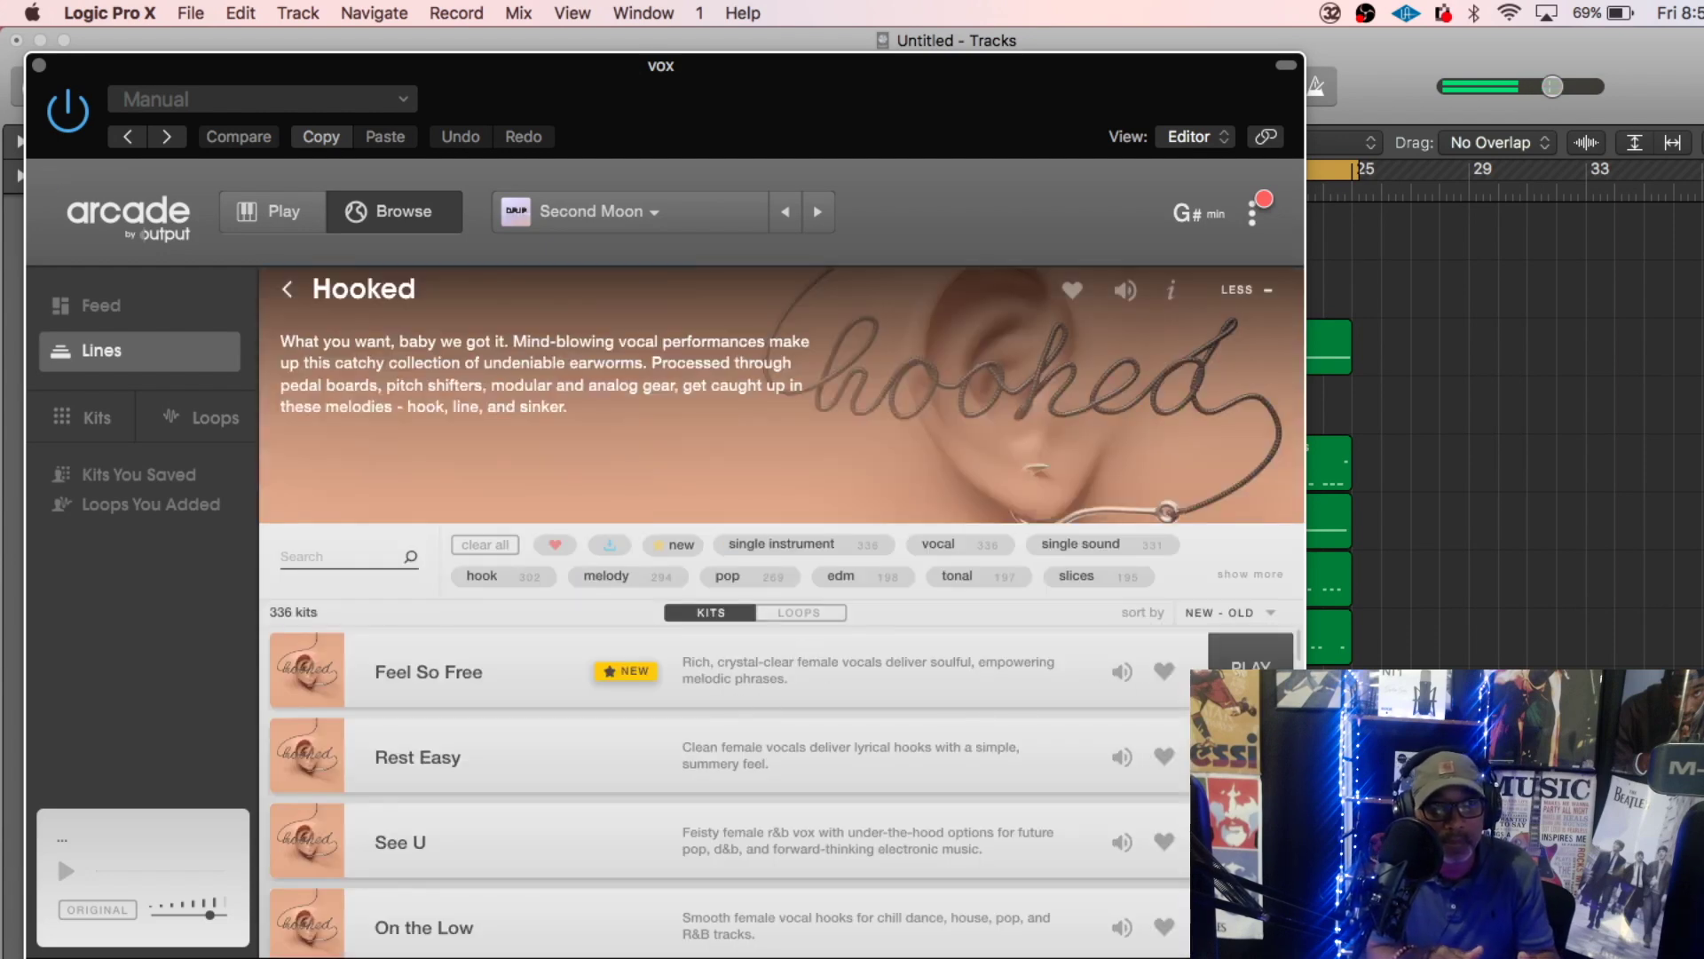
{"action": "left_click", "coordinate": [1250, 668]}
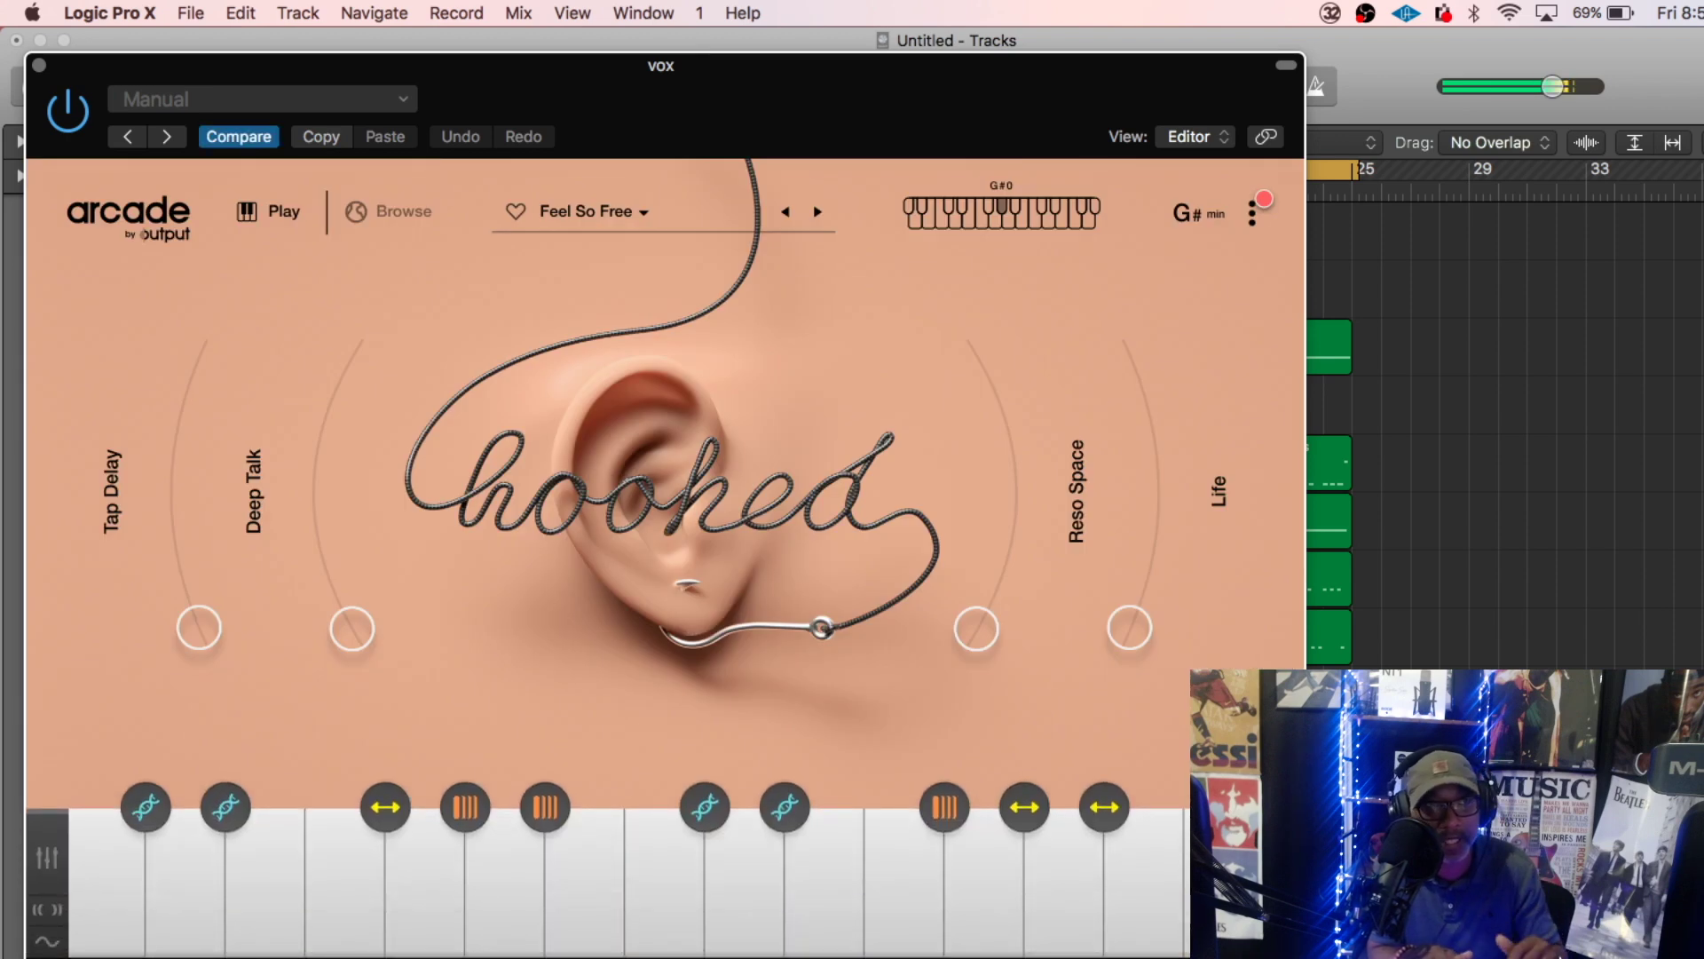
{"action": "mouse_move", "coordinate": [905, 879]}
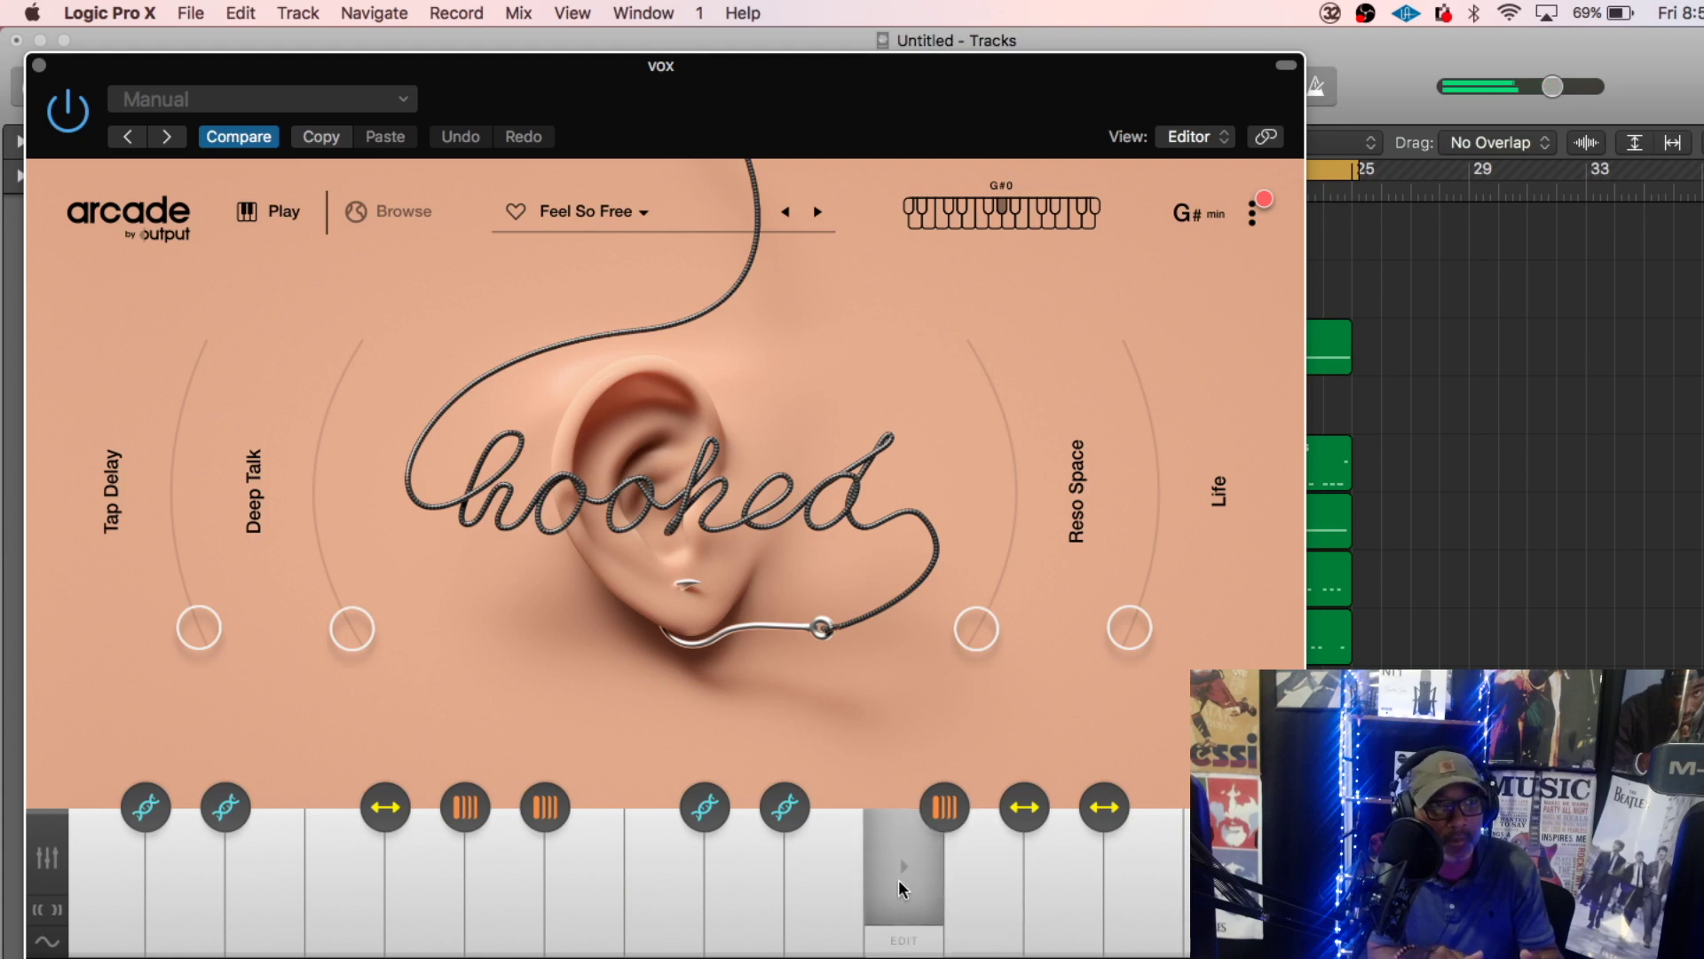
{"action": "left_click", "coordinate": [827, 887]}
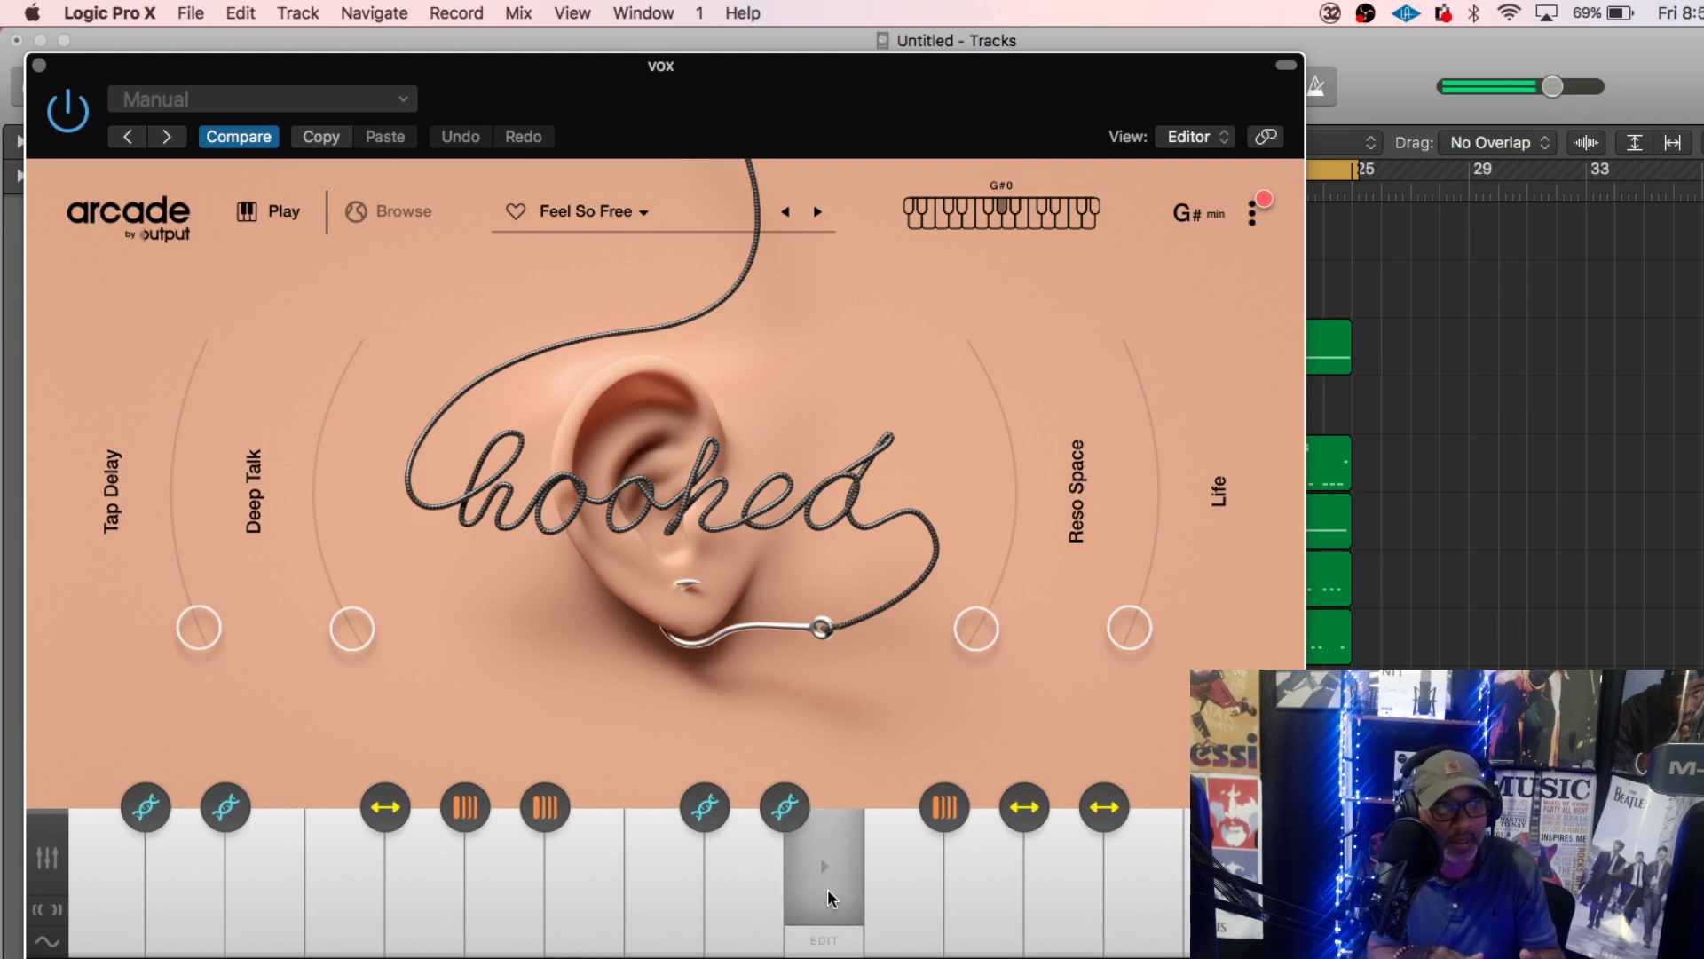
{"action": "left_click", "coordinate": [39, 66]}
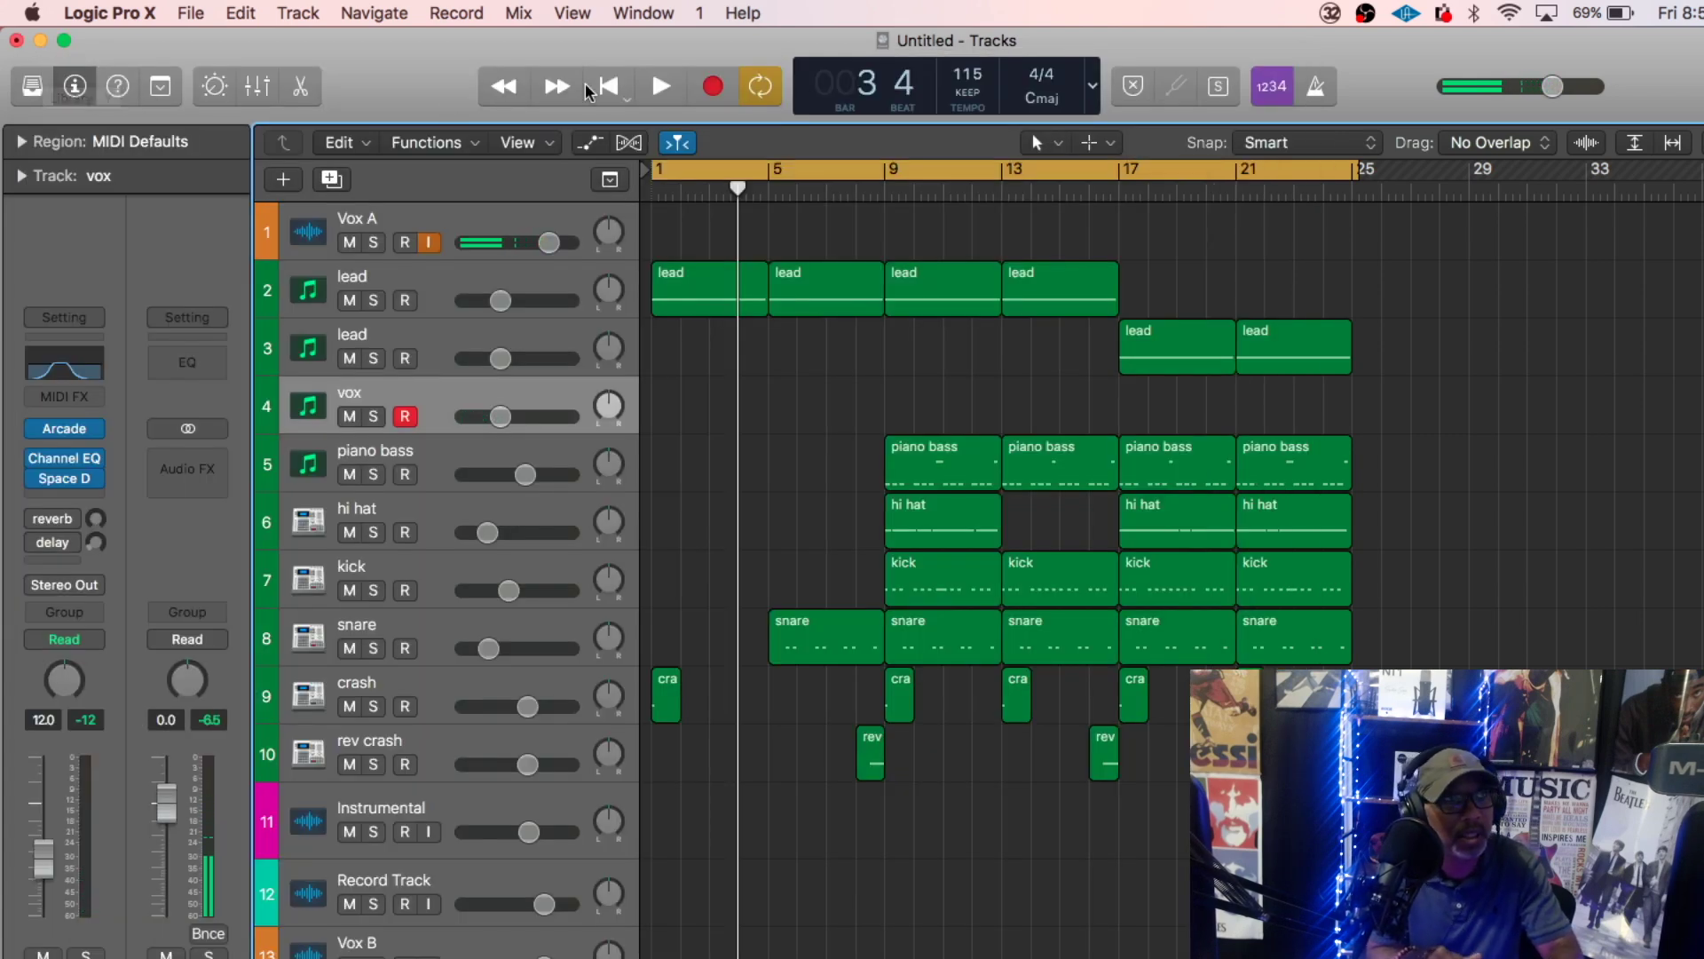
- Enable Musical Typing and start playback from the beginning
{"action": "left_click", "coordinate": [653, 15]}
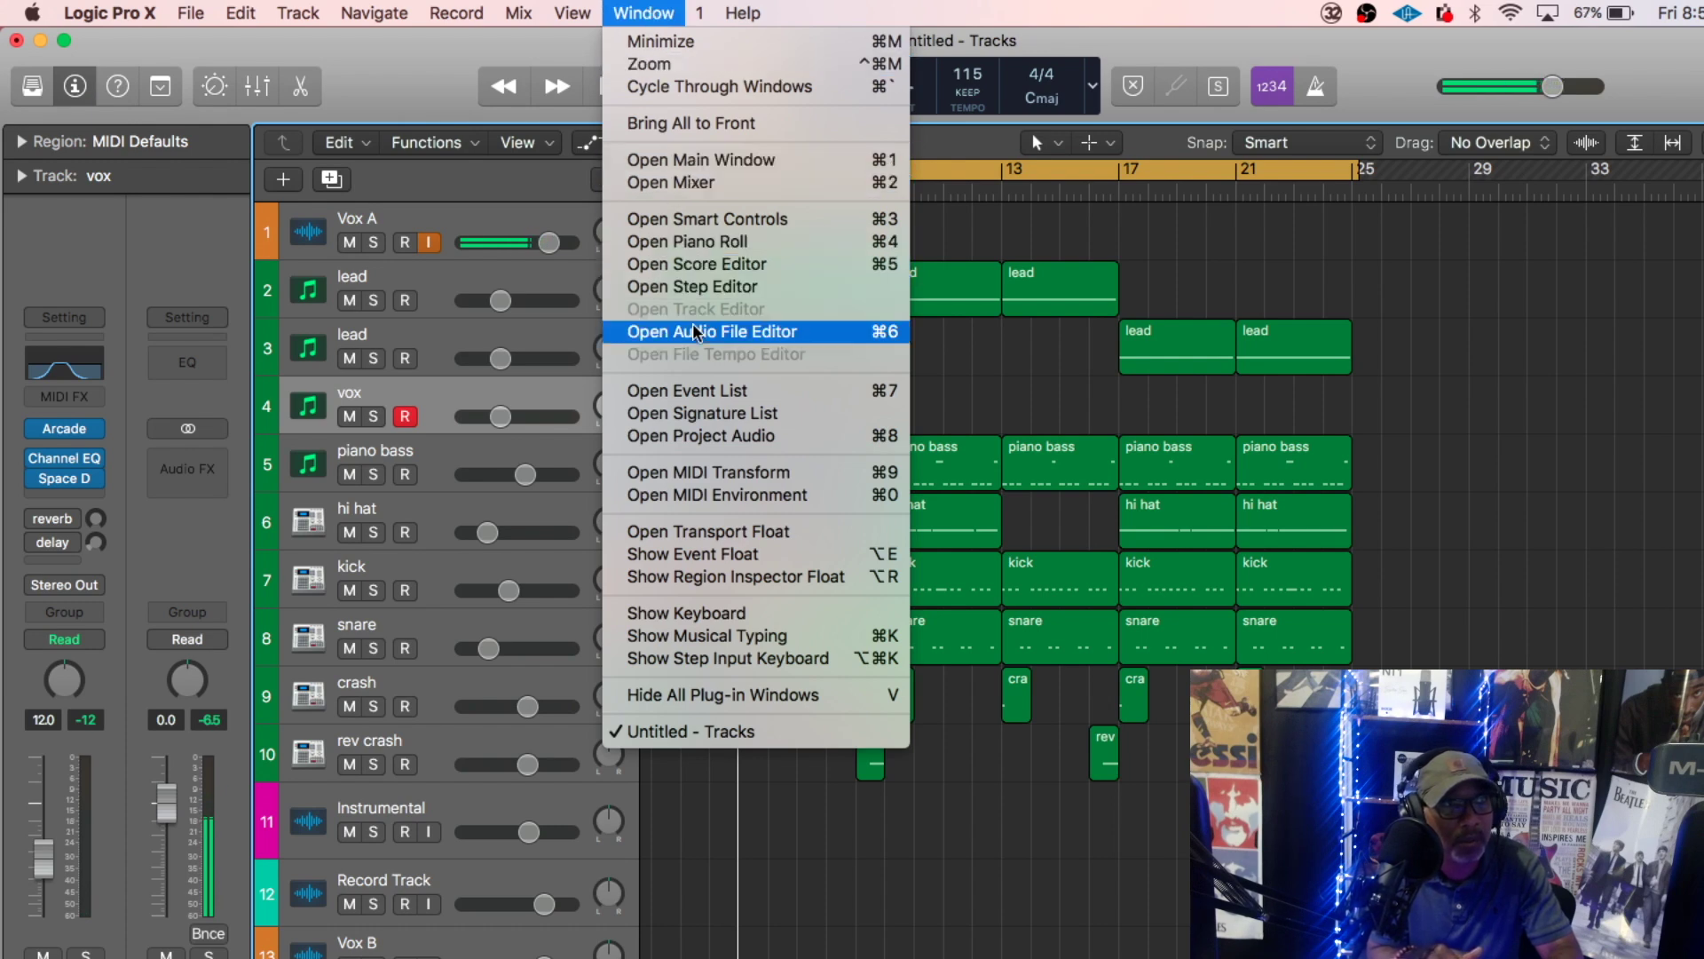
{"action": "left_click", "coordinate": [719, 637]}
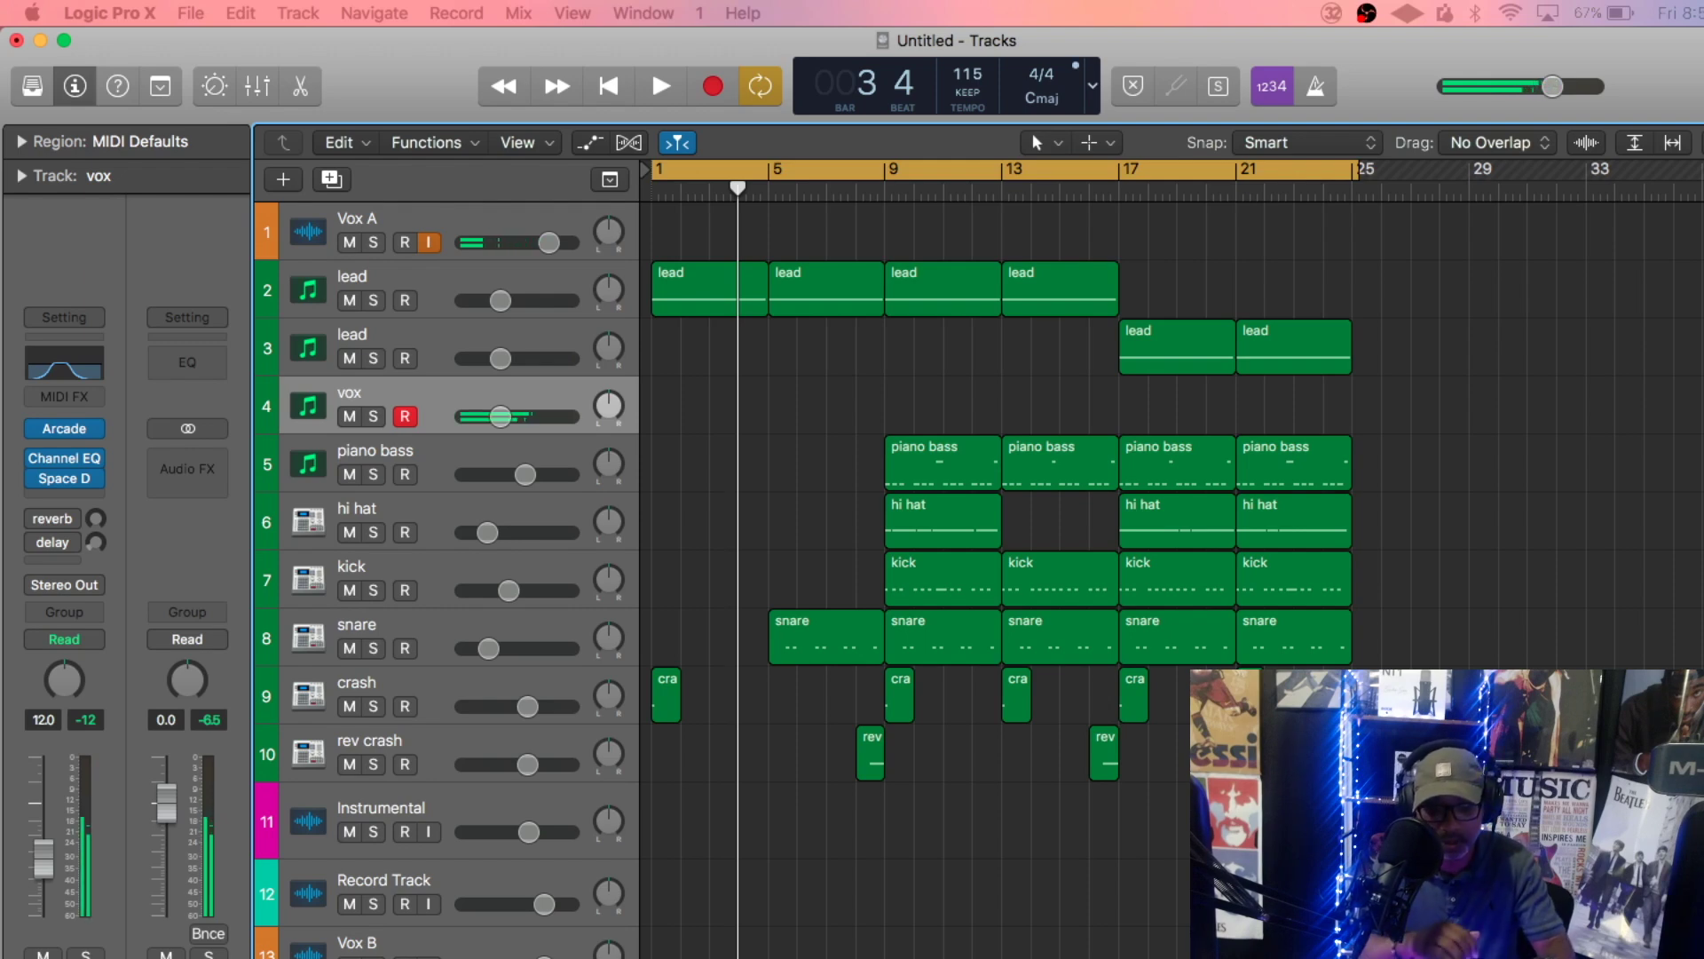
{"action": "key", "text": "Return"}
{"action": "key", "text": "space"}
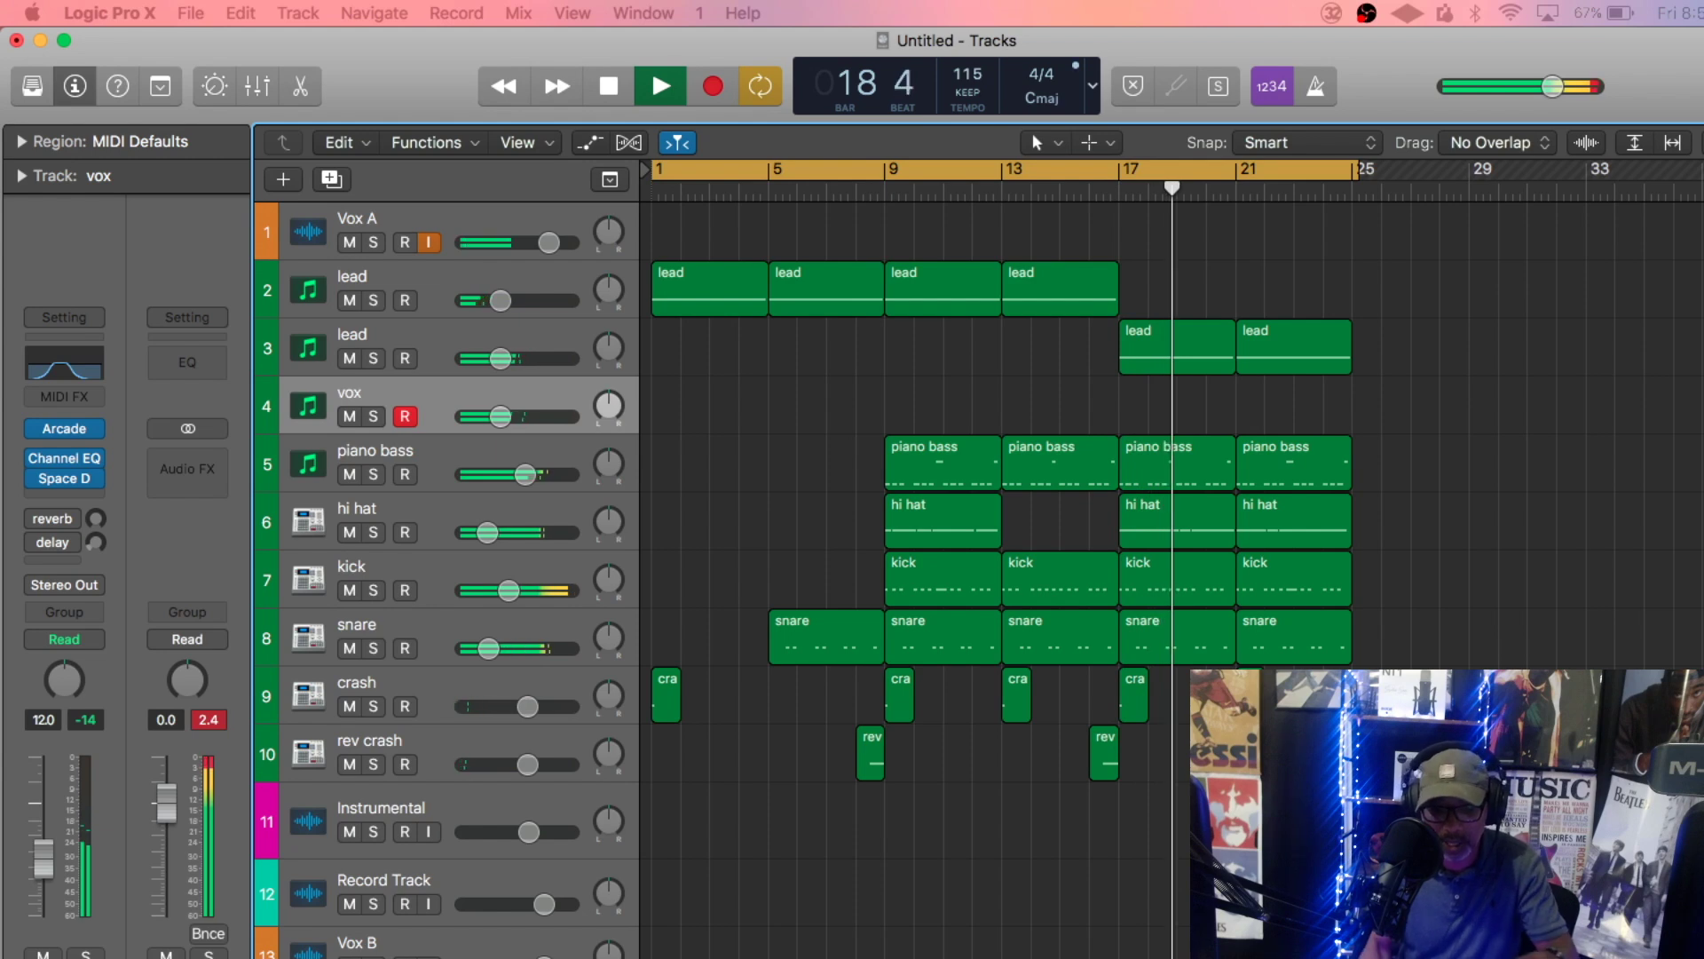
- Record a vocal-chop part on the vox track, stopping after four bars
{"action": "key", "text": "space"}
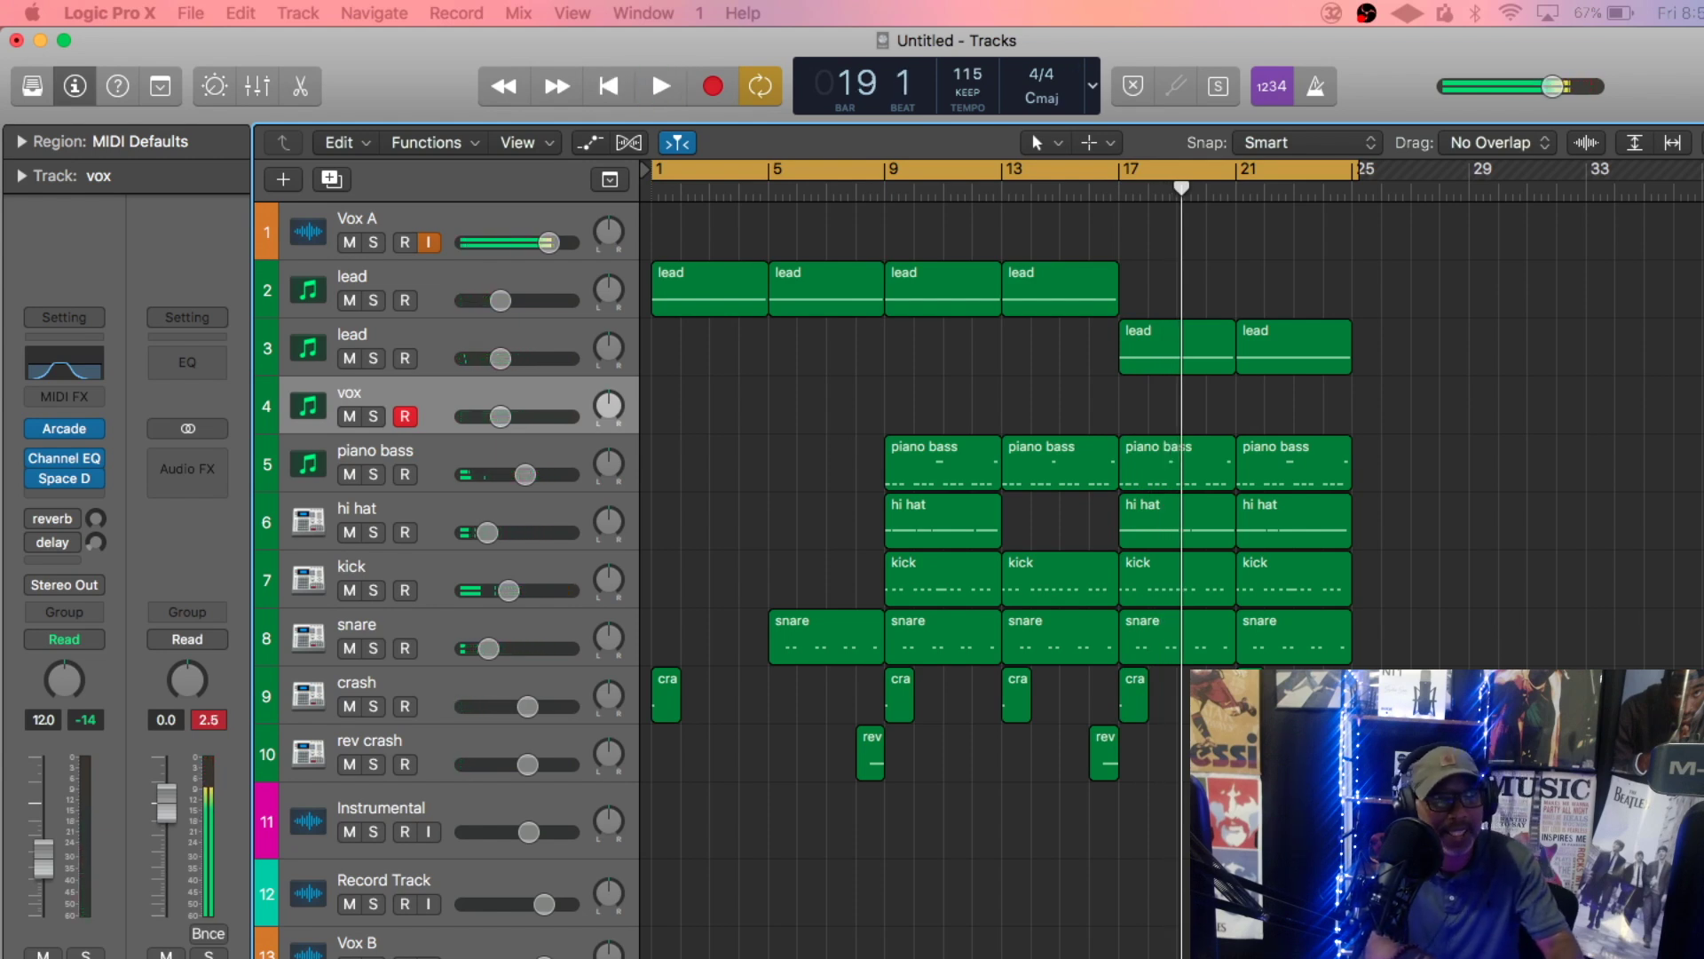
{"action": "key", "text": "r"}
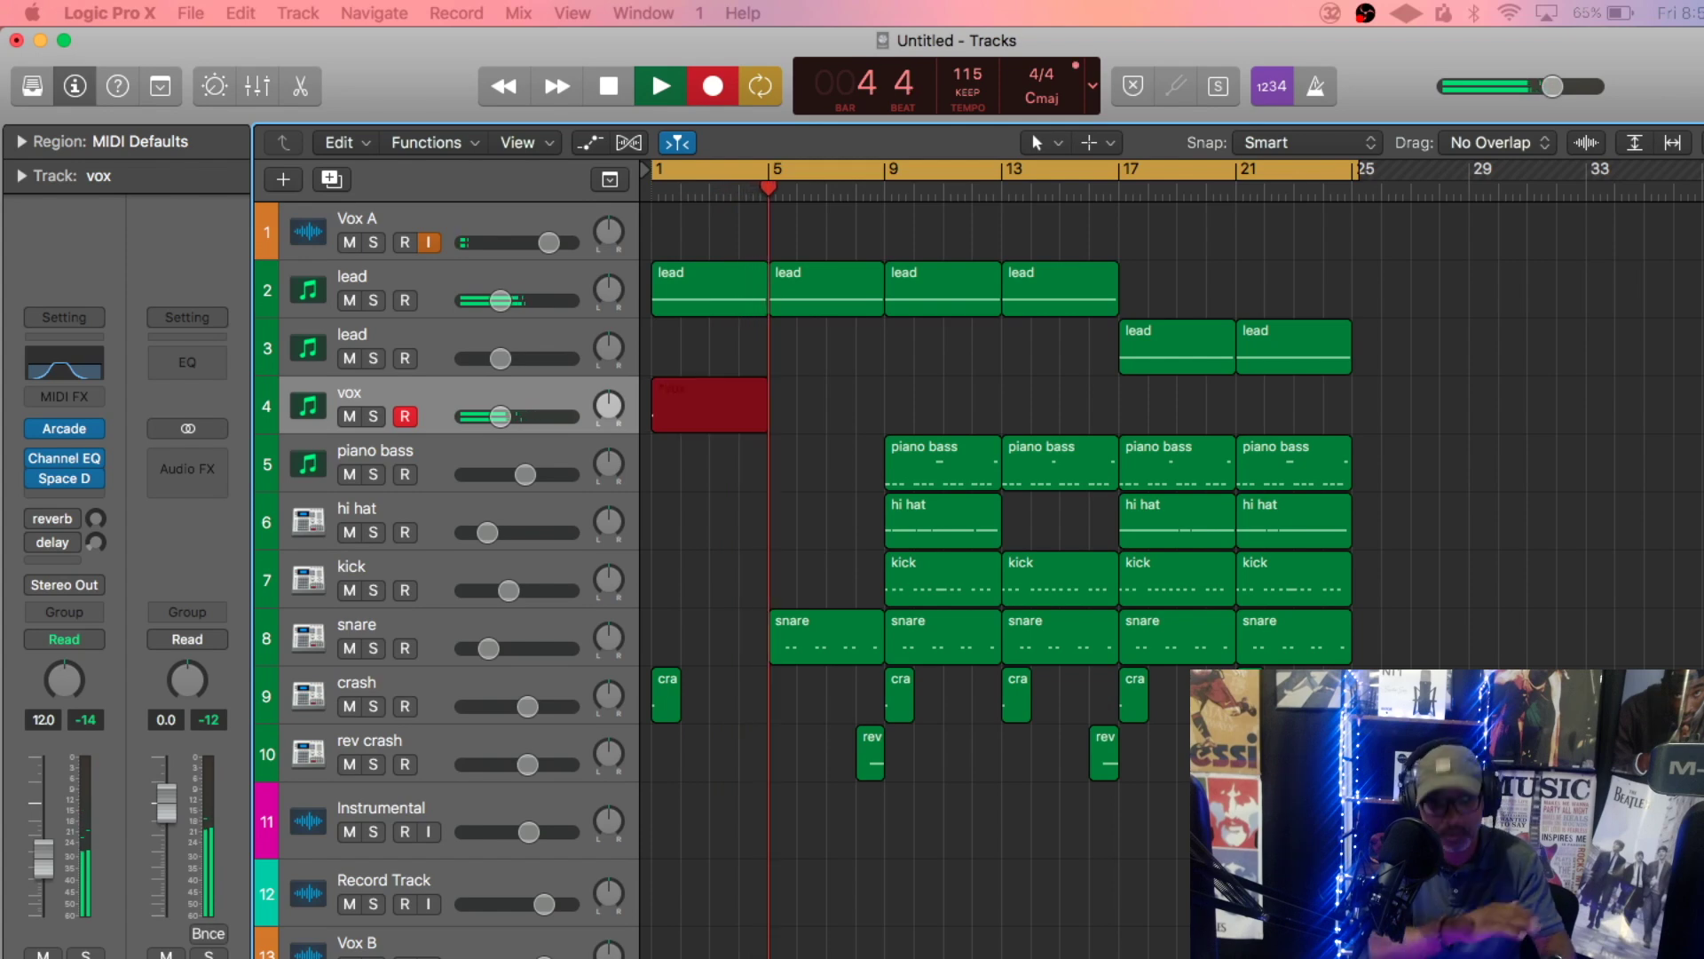
{"action": "key", "text": "space"}
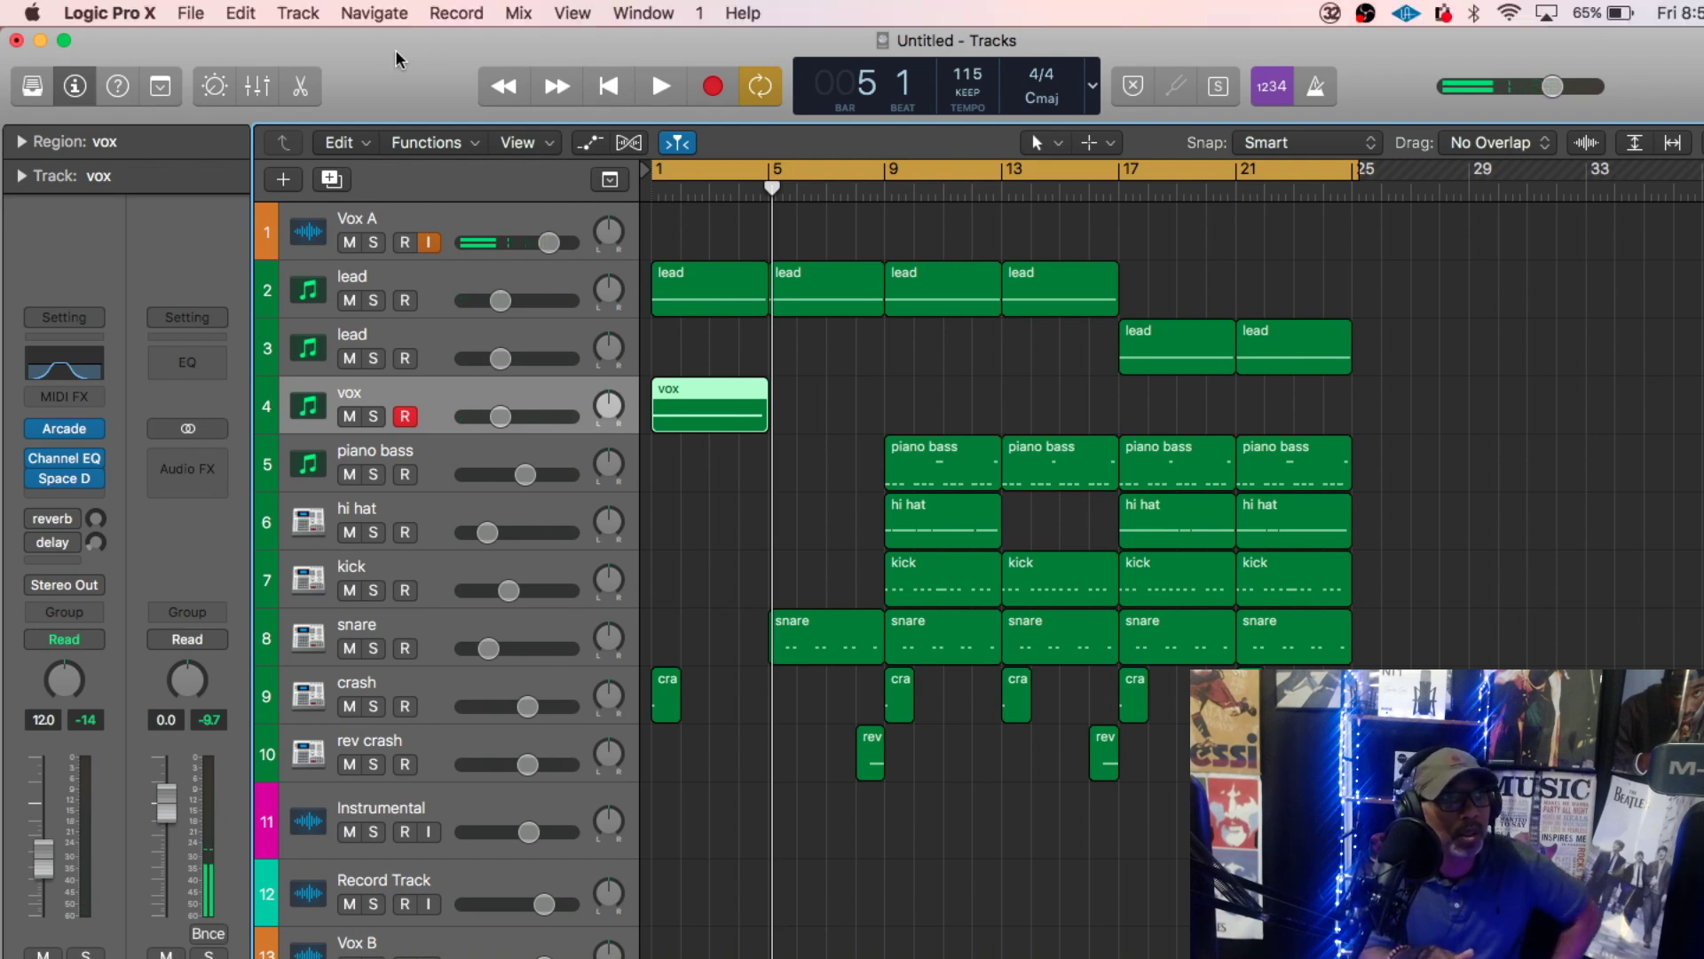
- In the Piano Roll, quantize the vox region's long A2 note and start it slightly later
{"action": "left_click", "coordinate": [641, 13]}
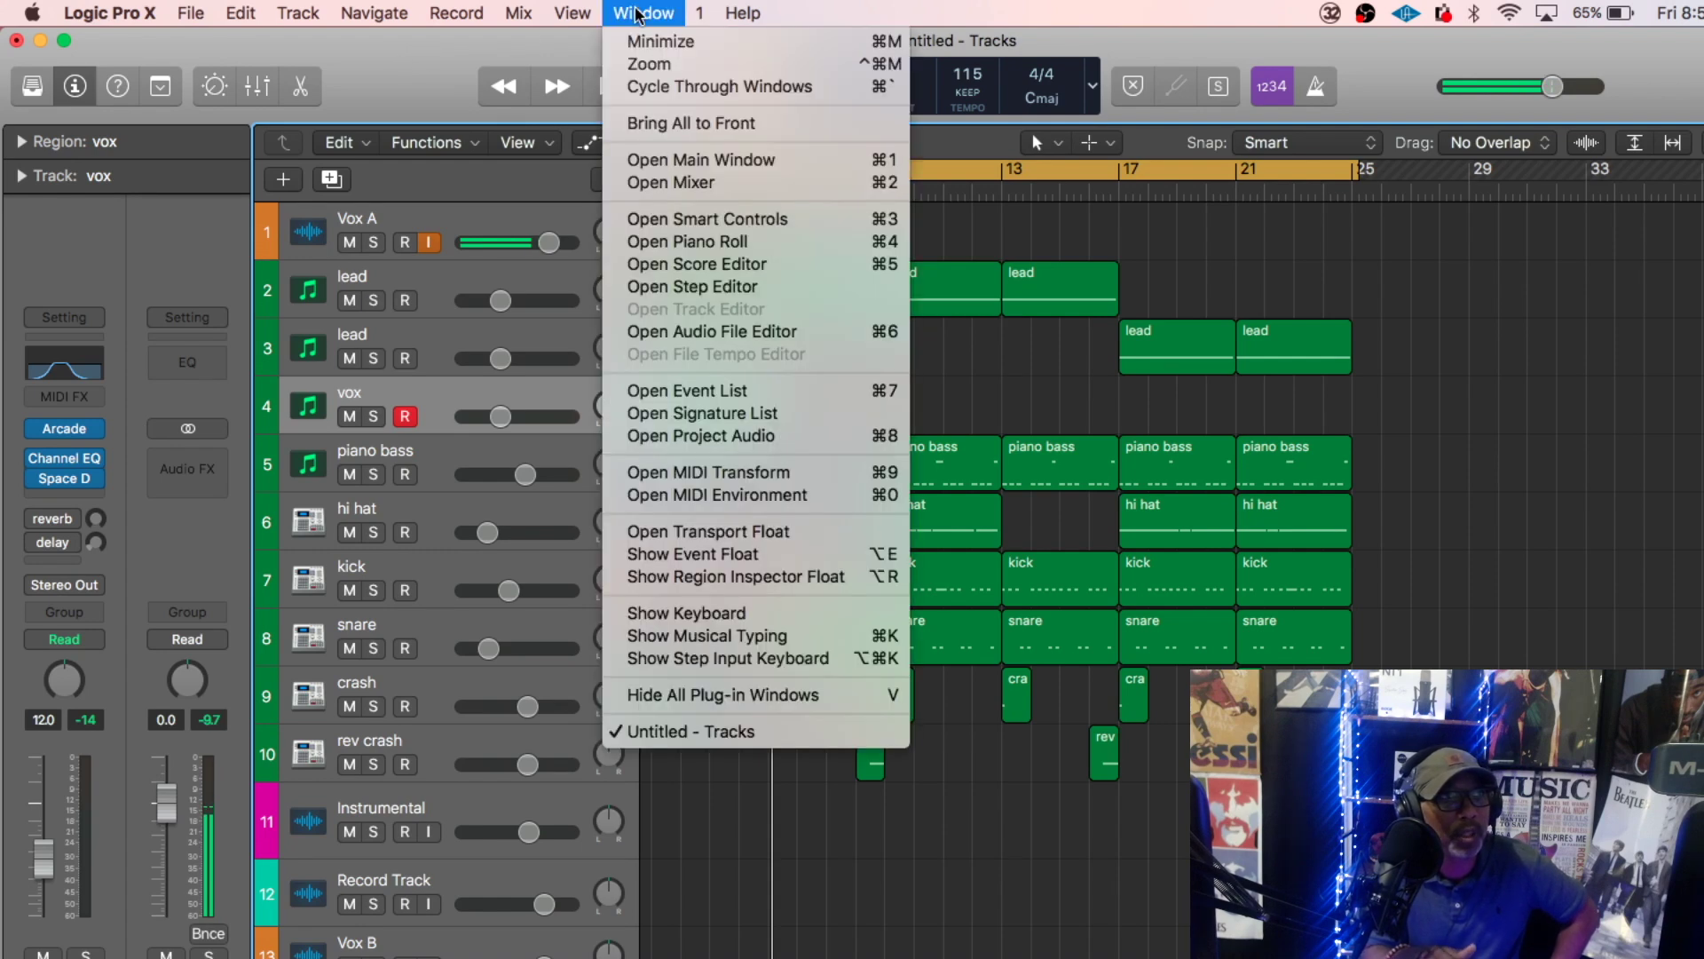
{"action": "left_click", "coordinate": [681, 244]}
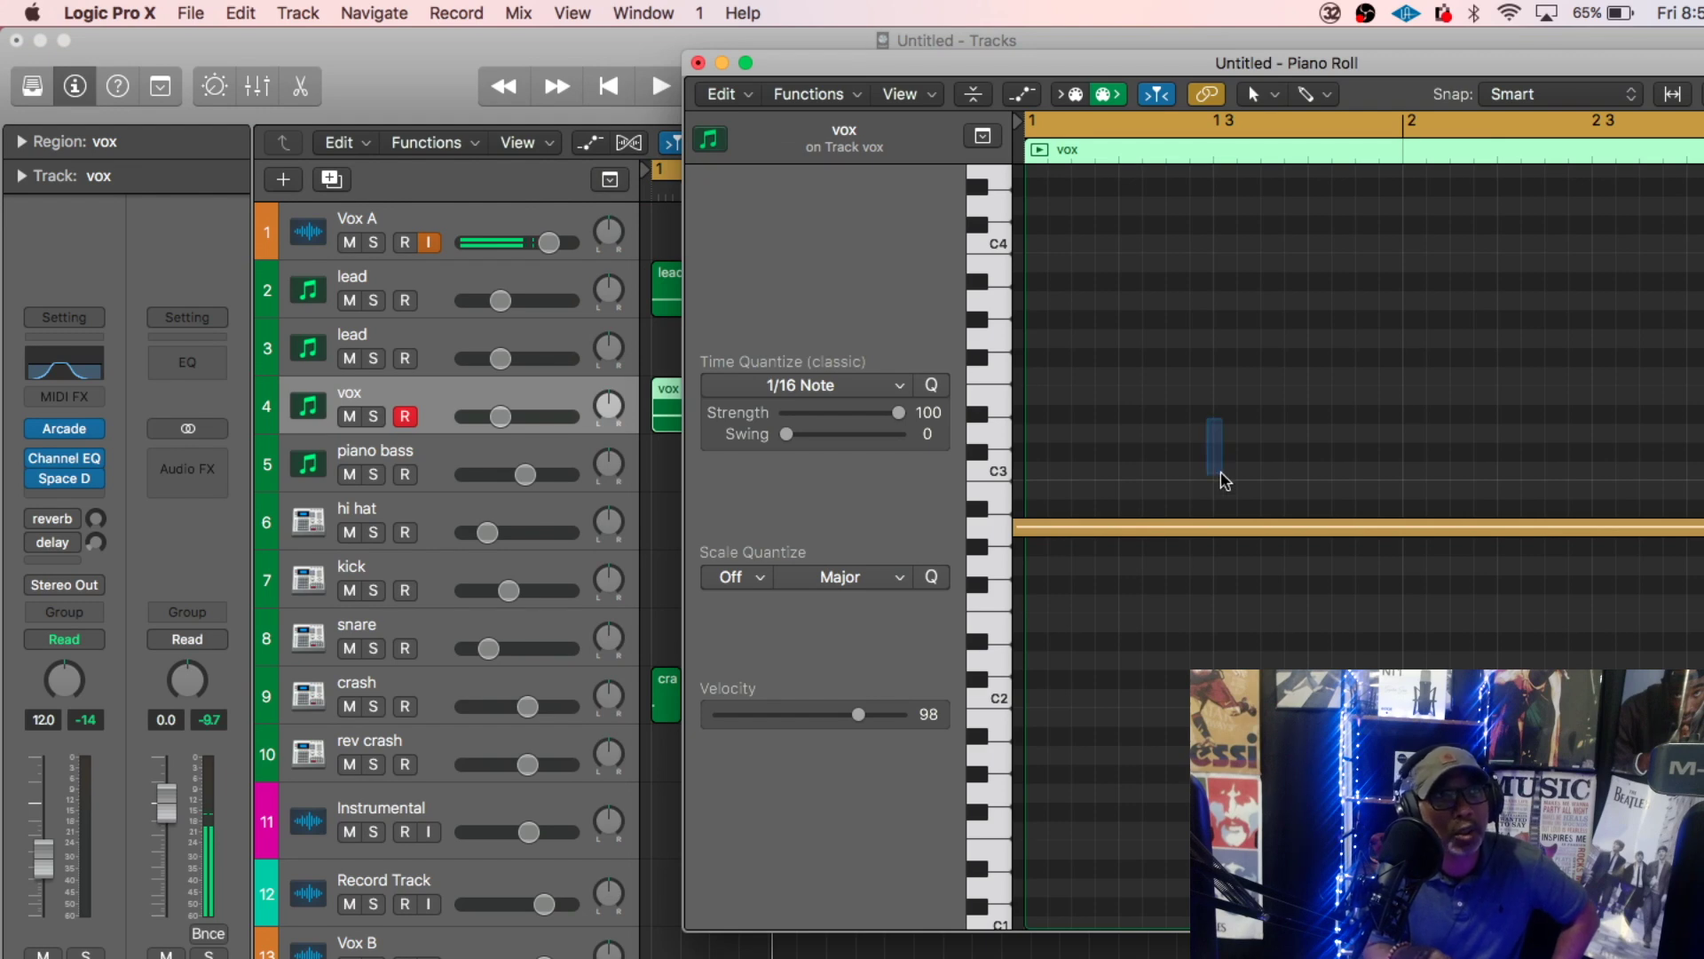
{"action": "left_click_drag", "start_coordinate": [1225, 481], "coordinate": [1240, 597]}
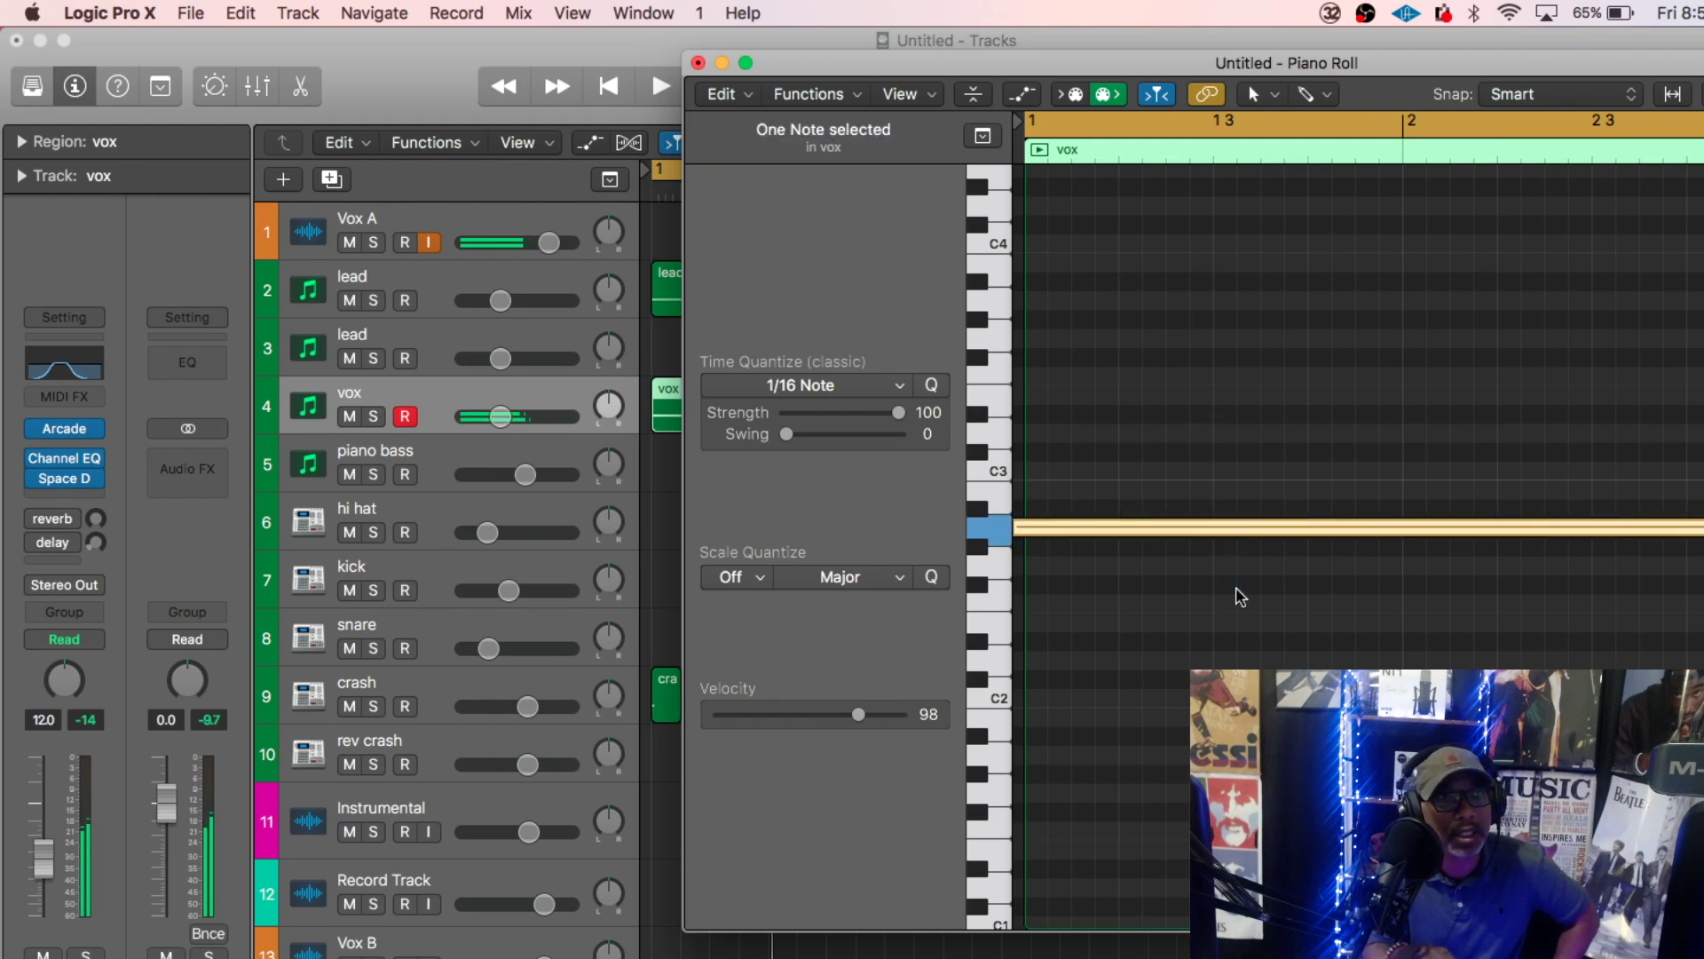
{"action": "left_click", "coordinate": [808, 94]}
{"action": "left_click", "coordinate": [823, 153]}
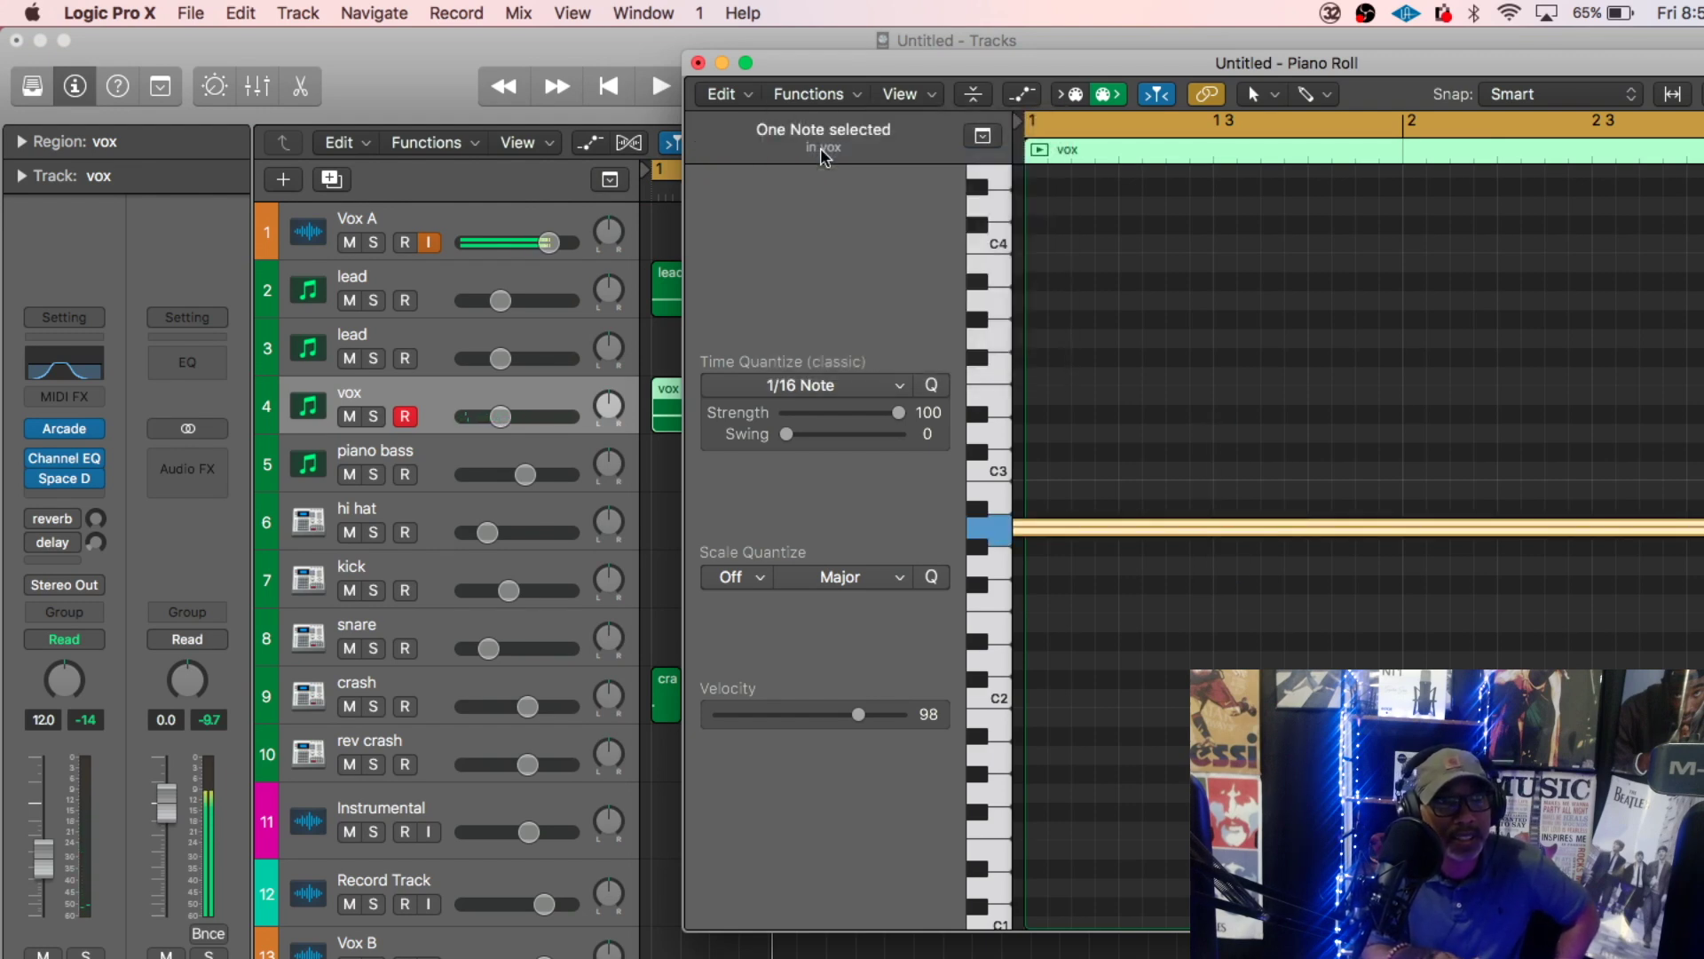
{"action": "mouse_move", "coordinate": [1100, 530]}
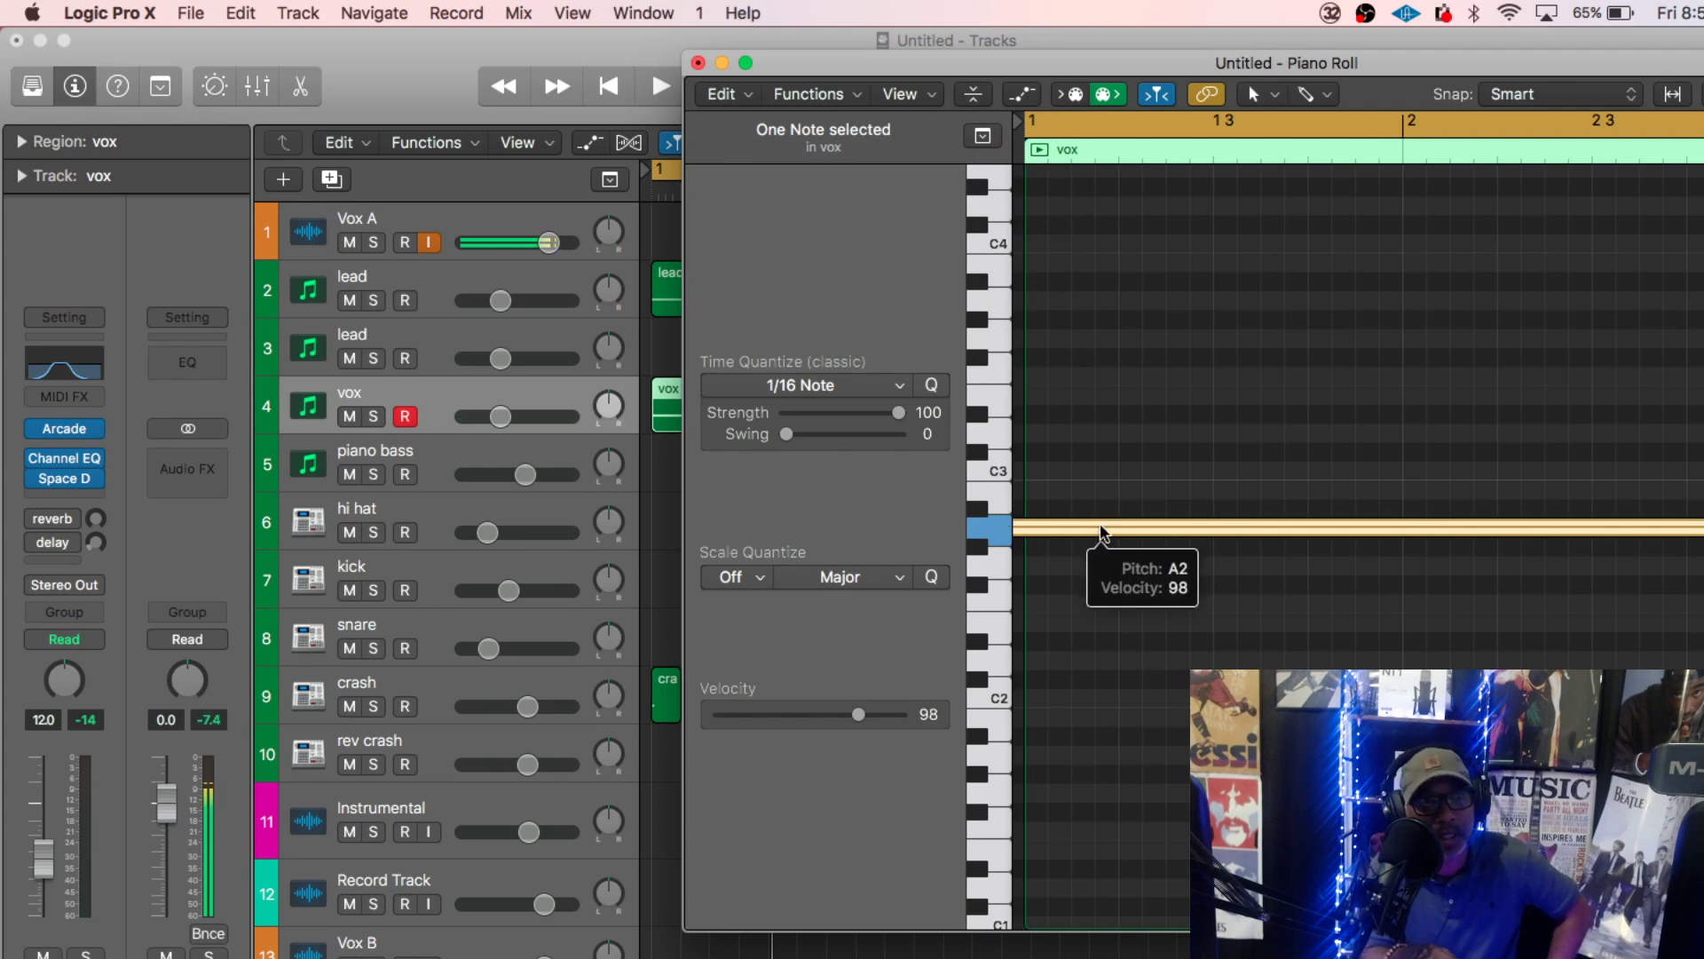
{"action": "left_click_drag", "start_coordinate": [1100, 530], "coordinate": [1150, 530]}
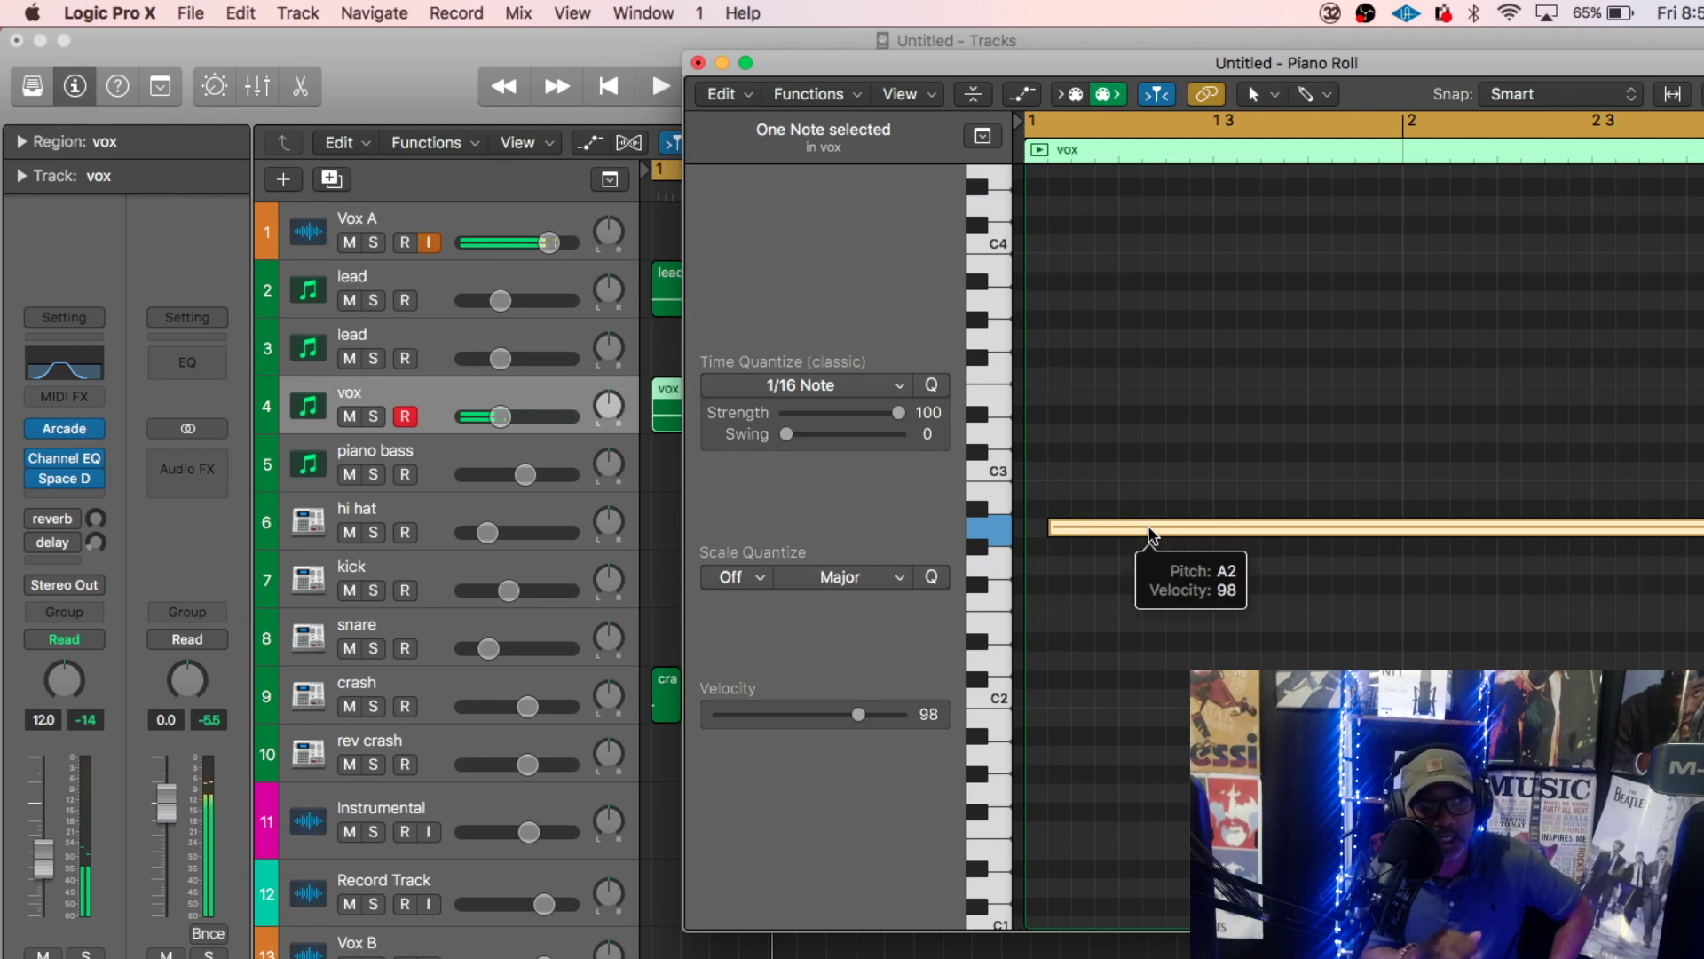
{"action": "left_click", "coordinate": [698, 62]}
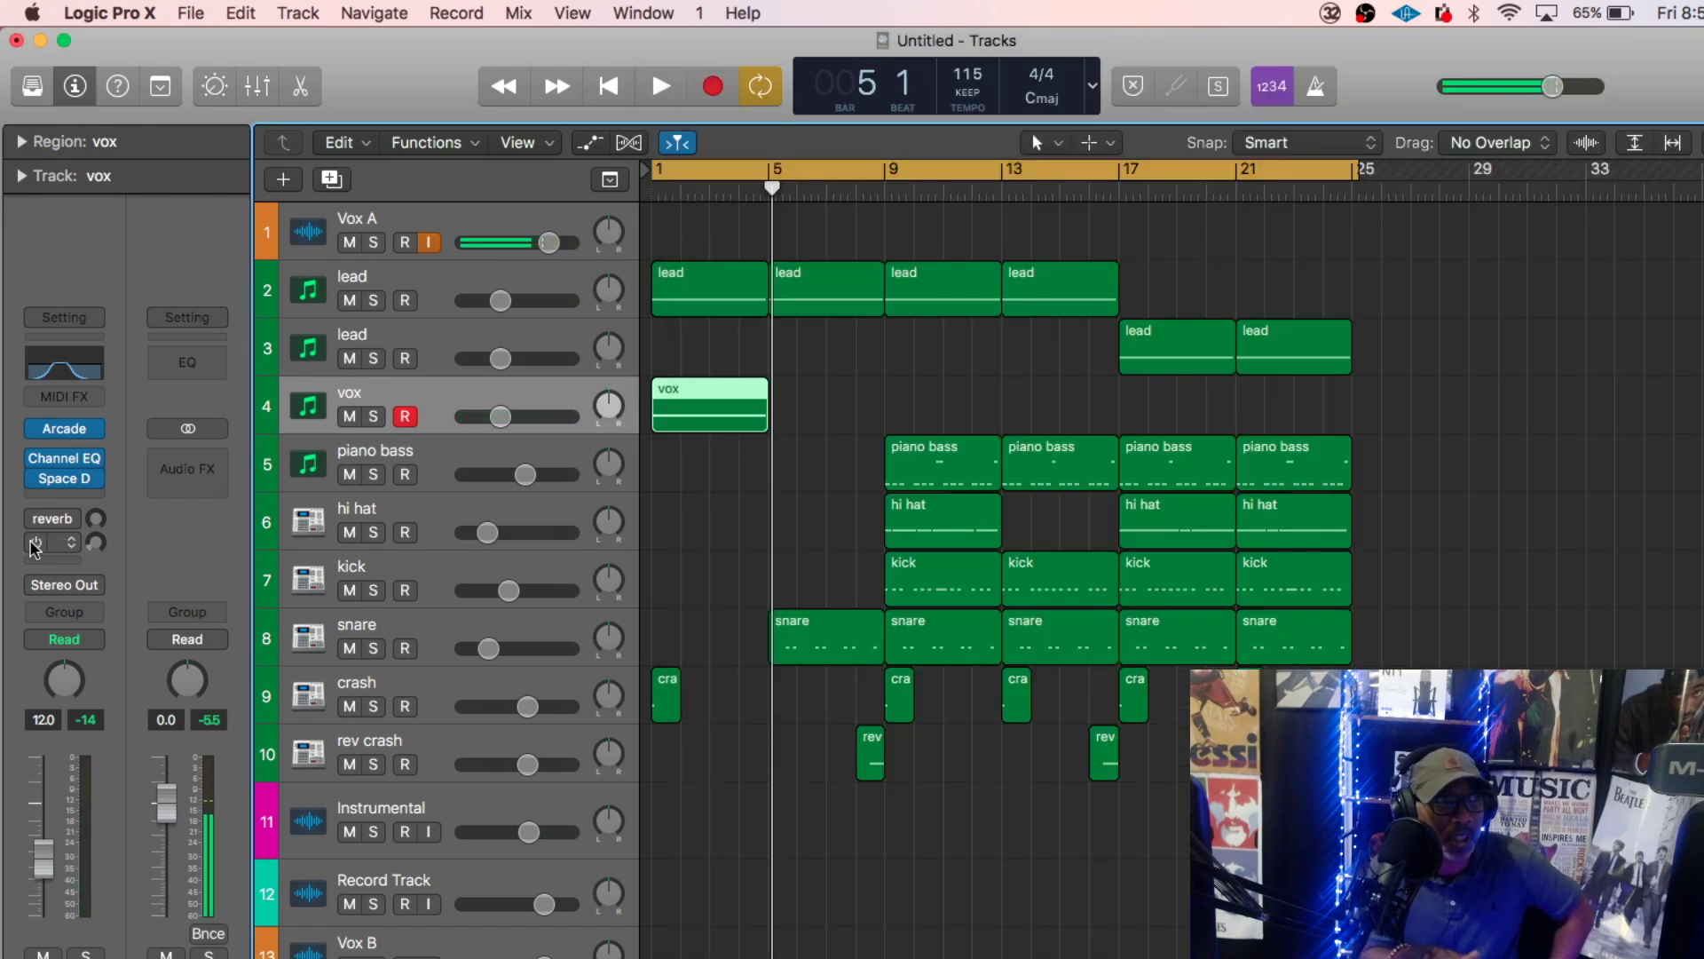
- Raise the vox track's Channel EQ high cut to about 4450 Hz and preview it
{"action": "left_click", "coordinate": [65, 371]}
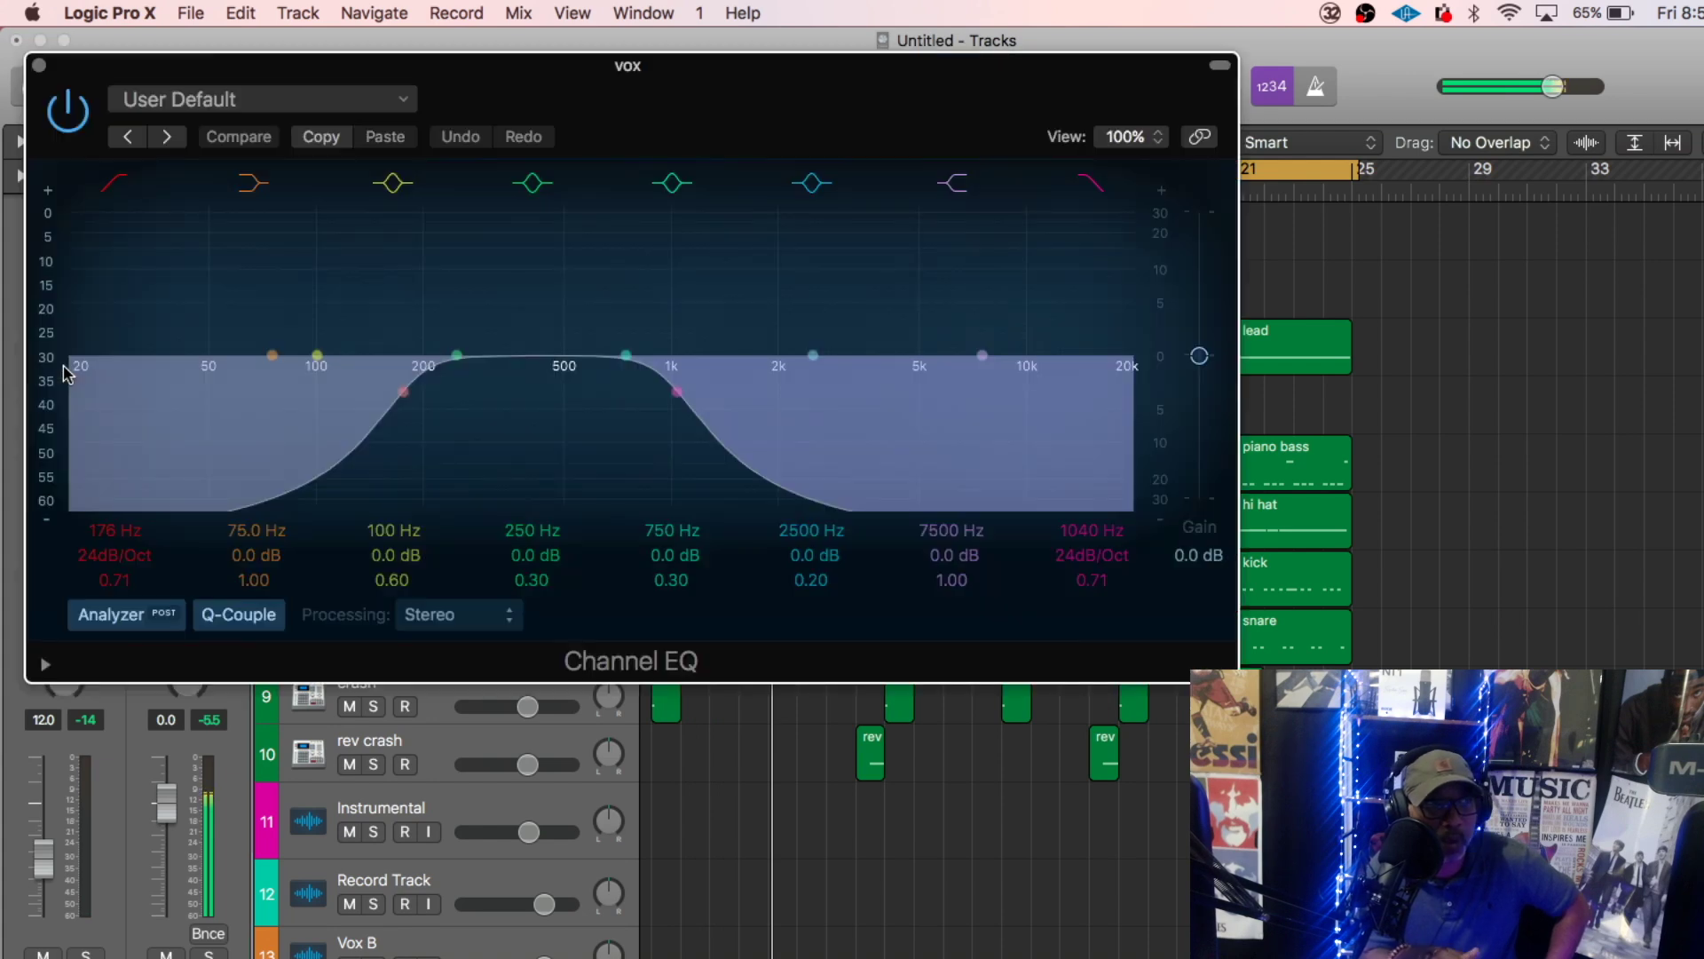
{"action": "left_click_drag", "start_coordinate": [679, 397], "coordinate": [920, 404]}
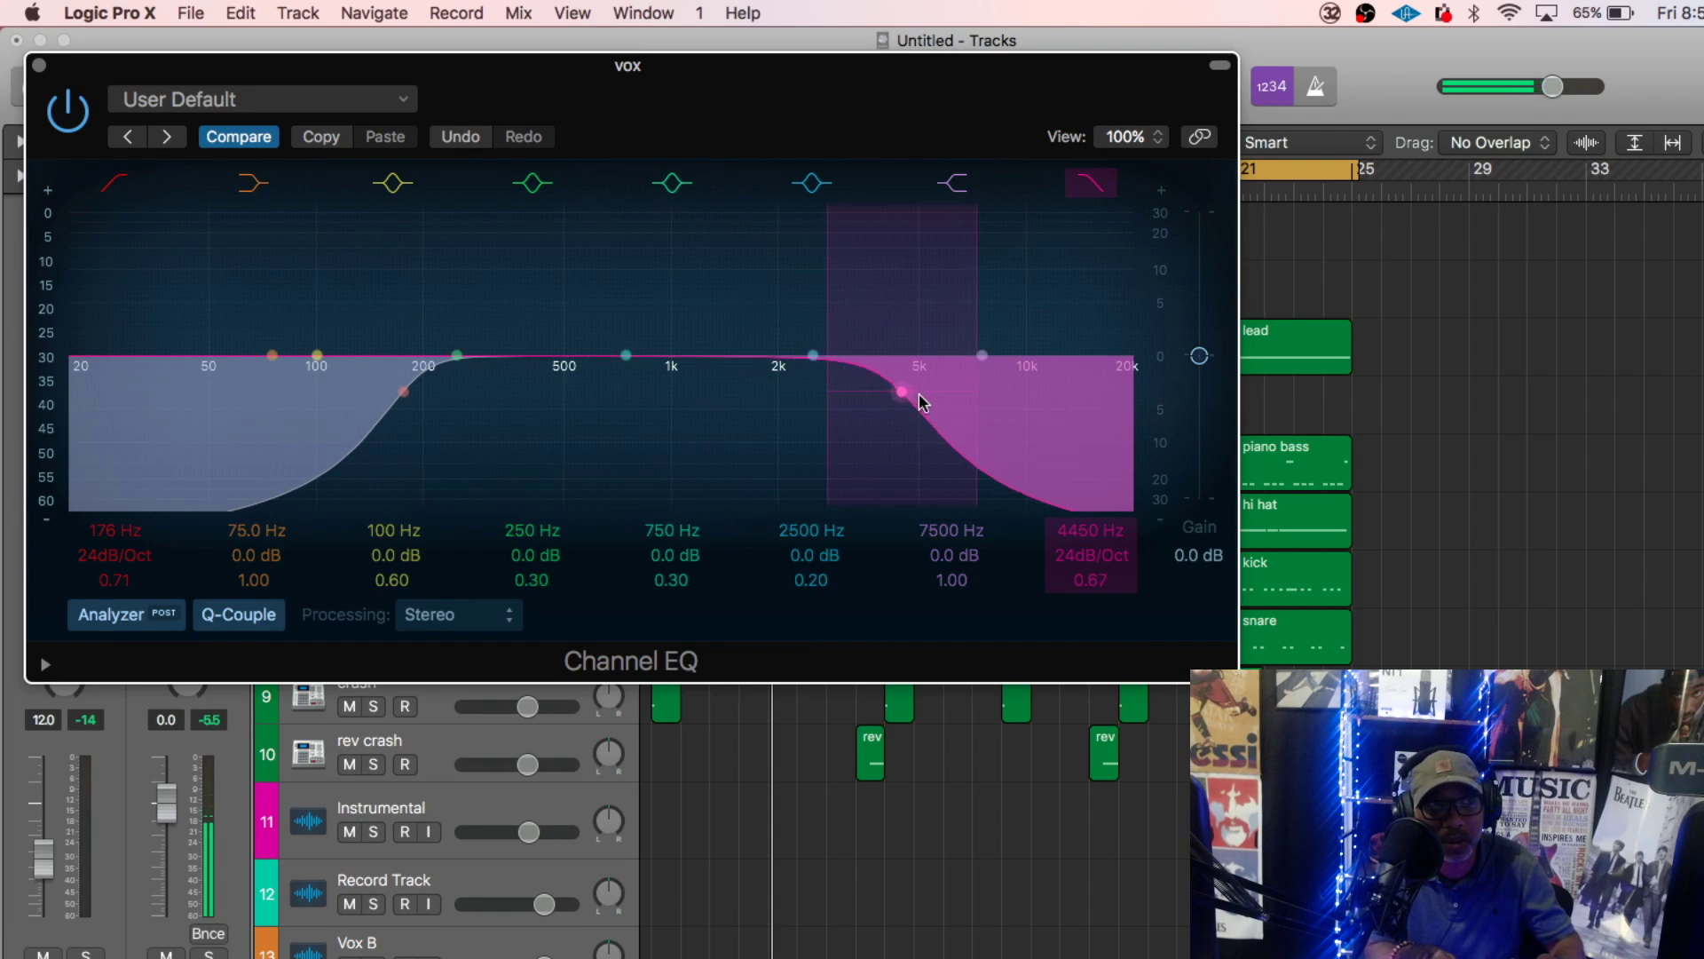
{"action": "key", "text": "space"}
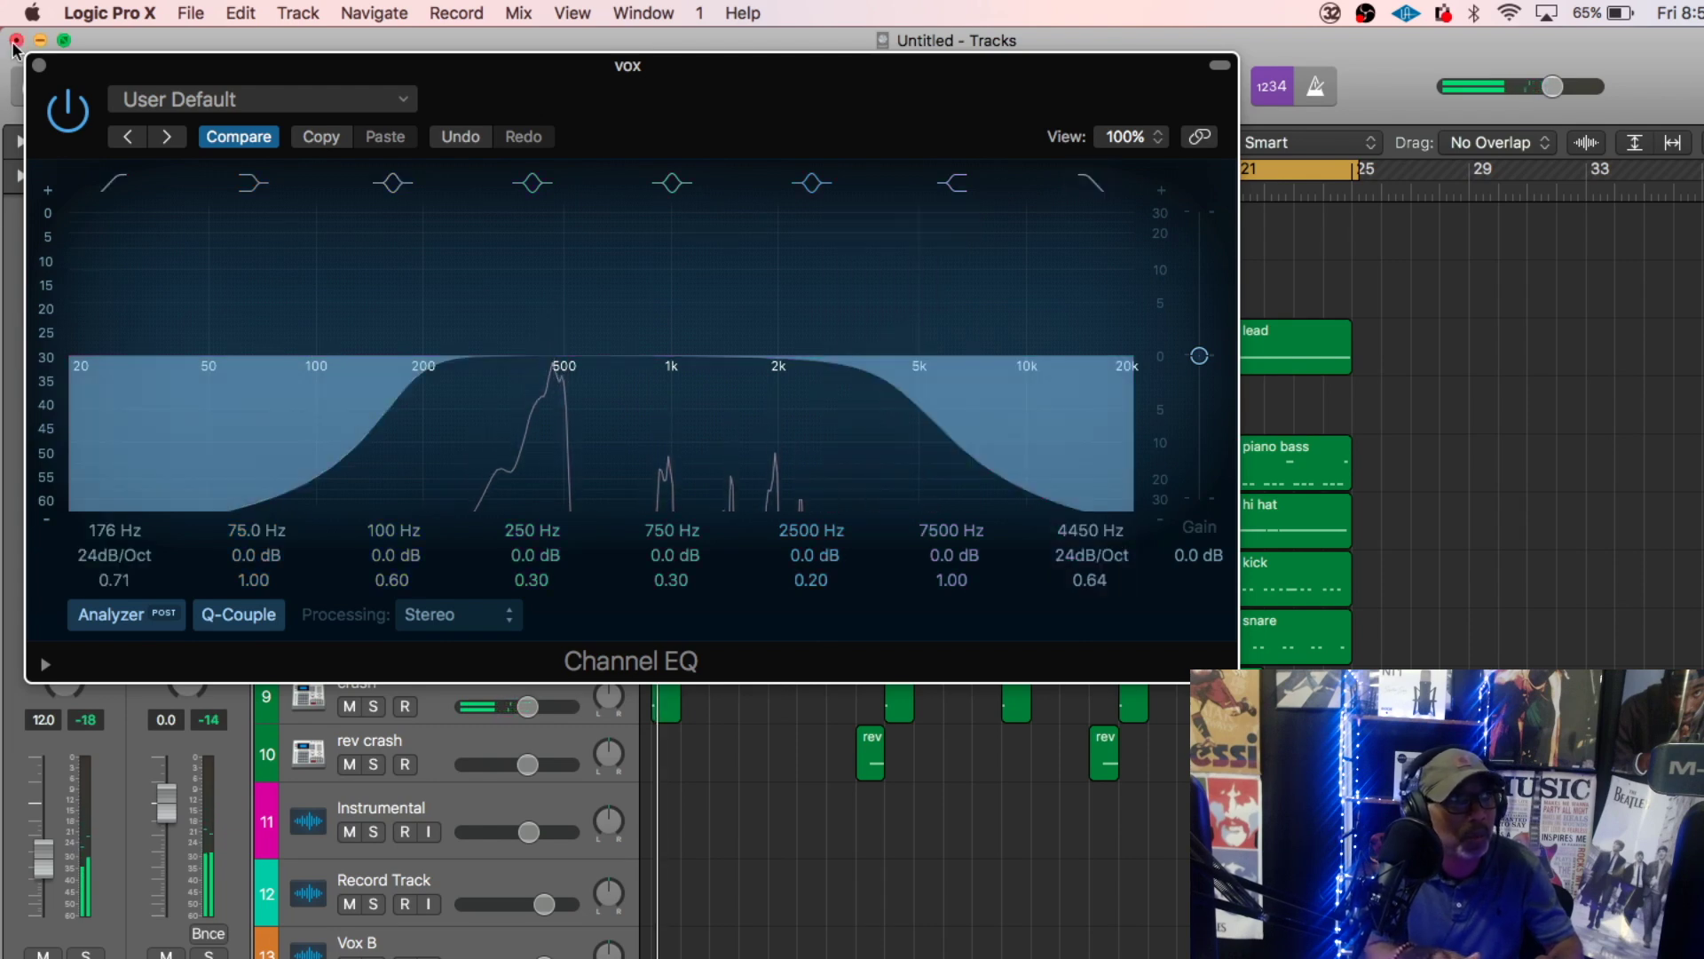
{"action": "left_click", "coordinate": [37, 64]}
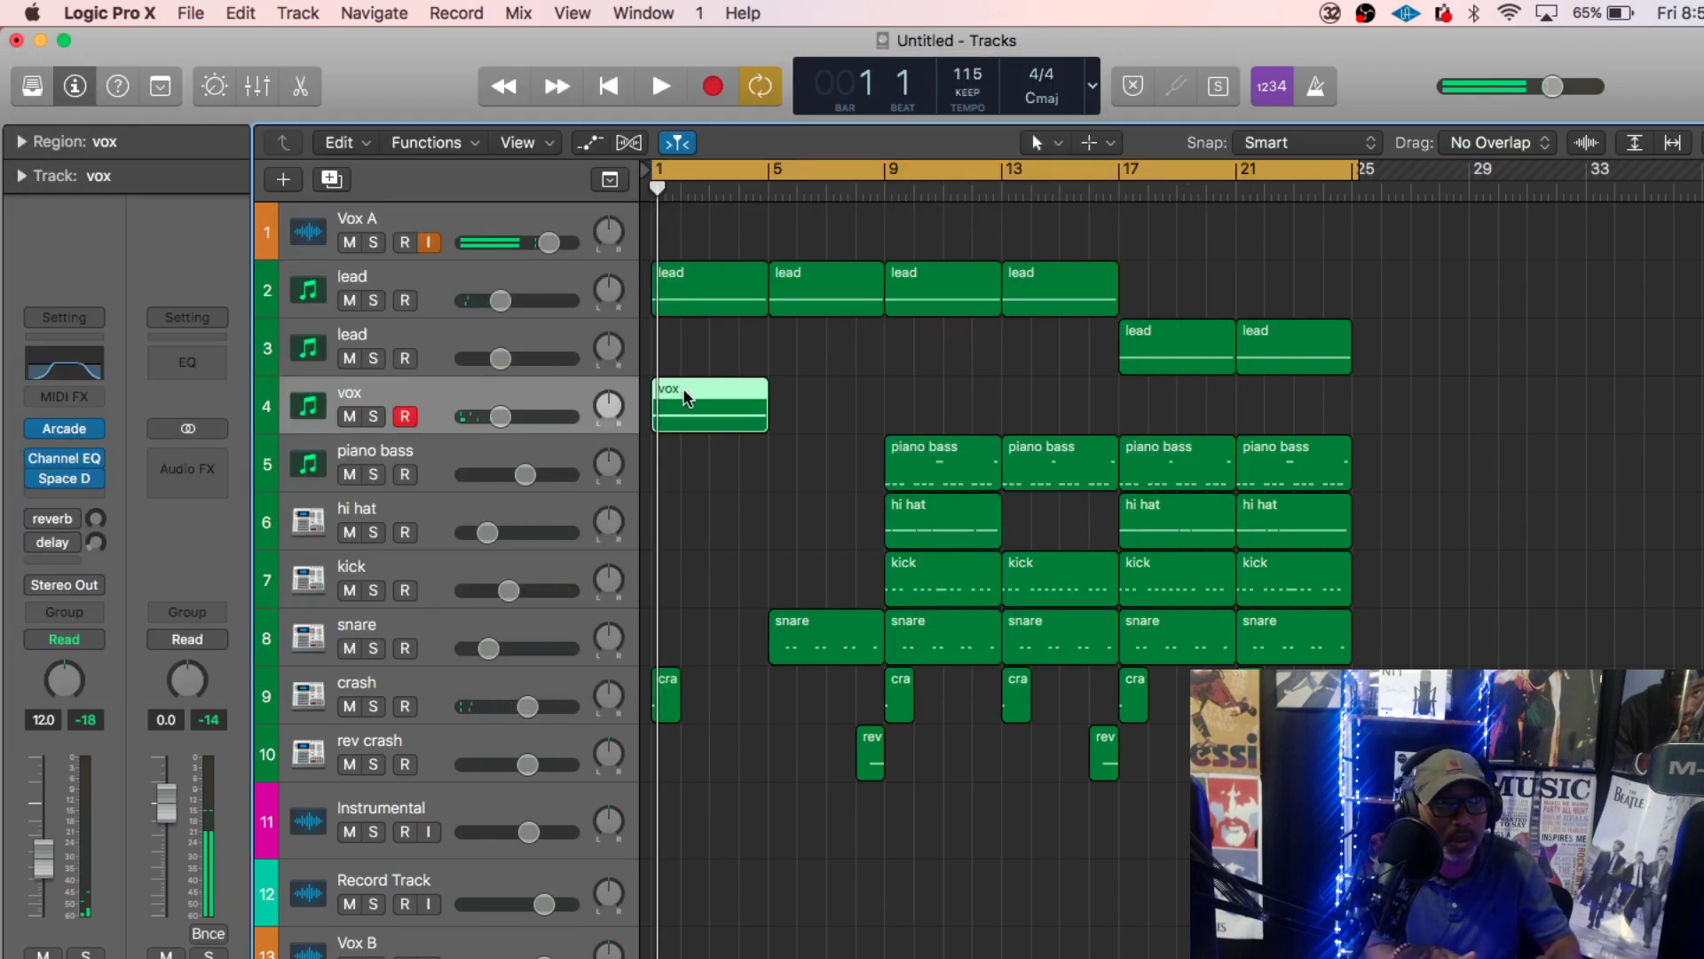
- Copy the vox region across bars 5–24 and set the vox track to -7.2 dB
{"action": "left_click", "coordinate": [646, 13]}
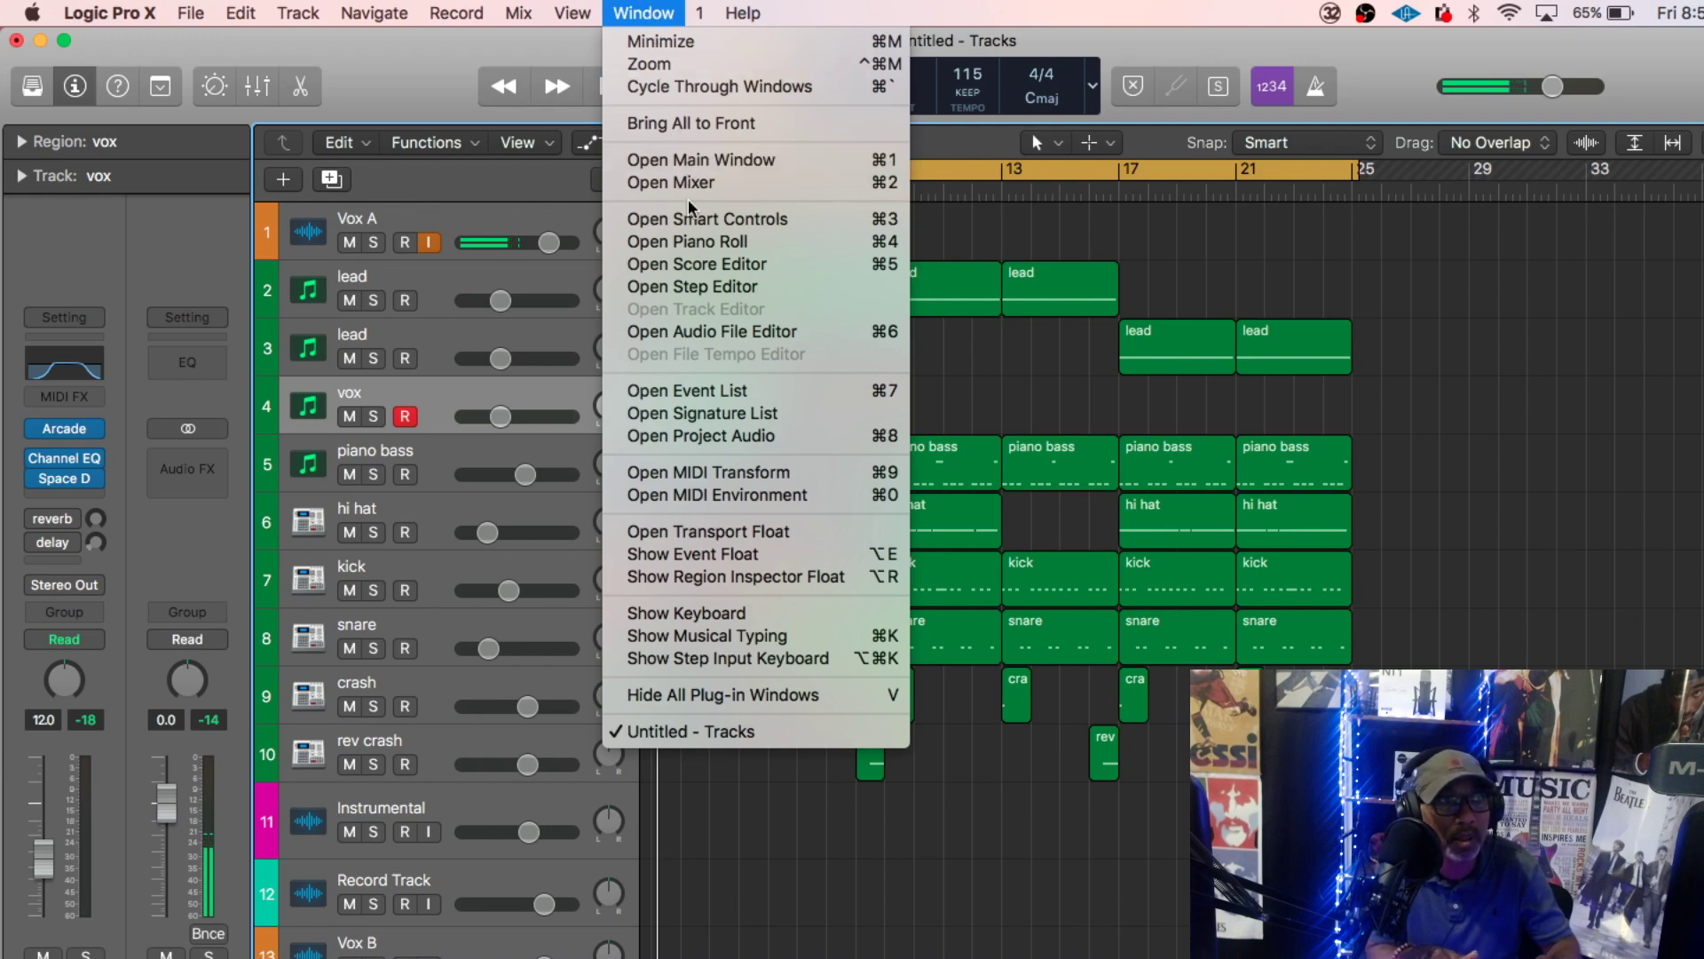
{"action": "left_click", "coordinate": [699, 238]}
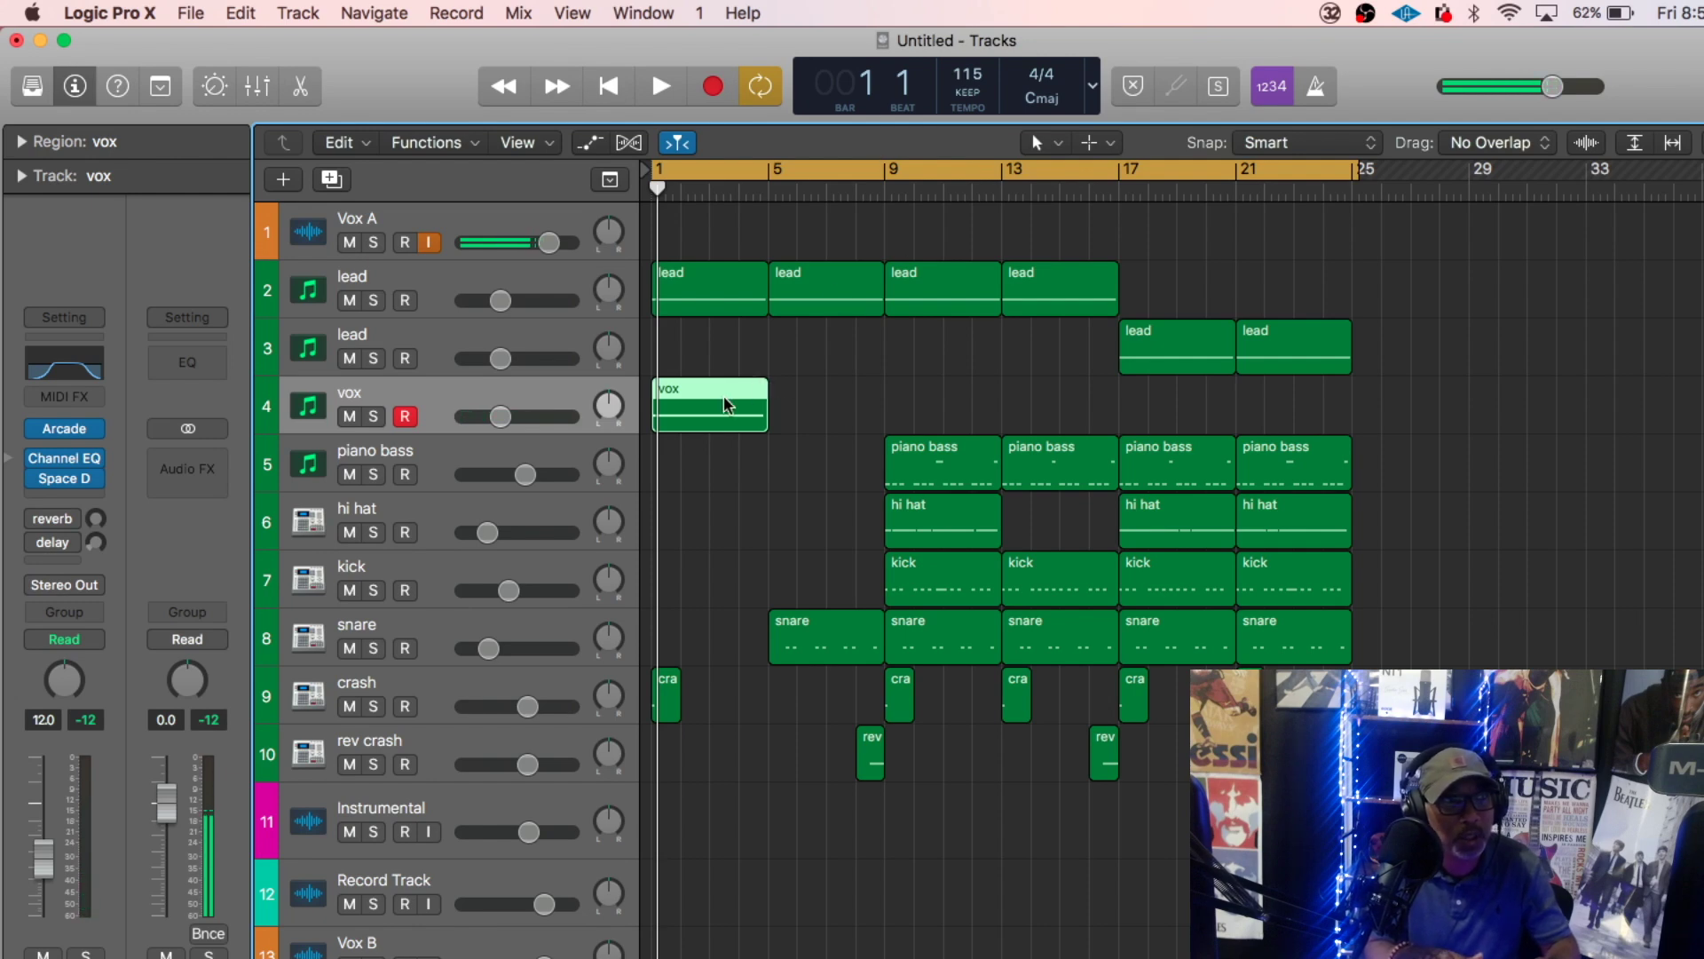
{"action": "left_click_drag", "start_coordinate": [726, 405], "coordinate": [840, 393]}
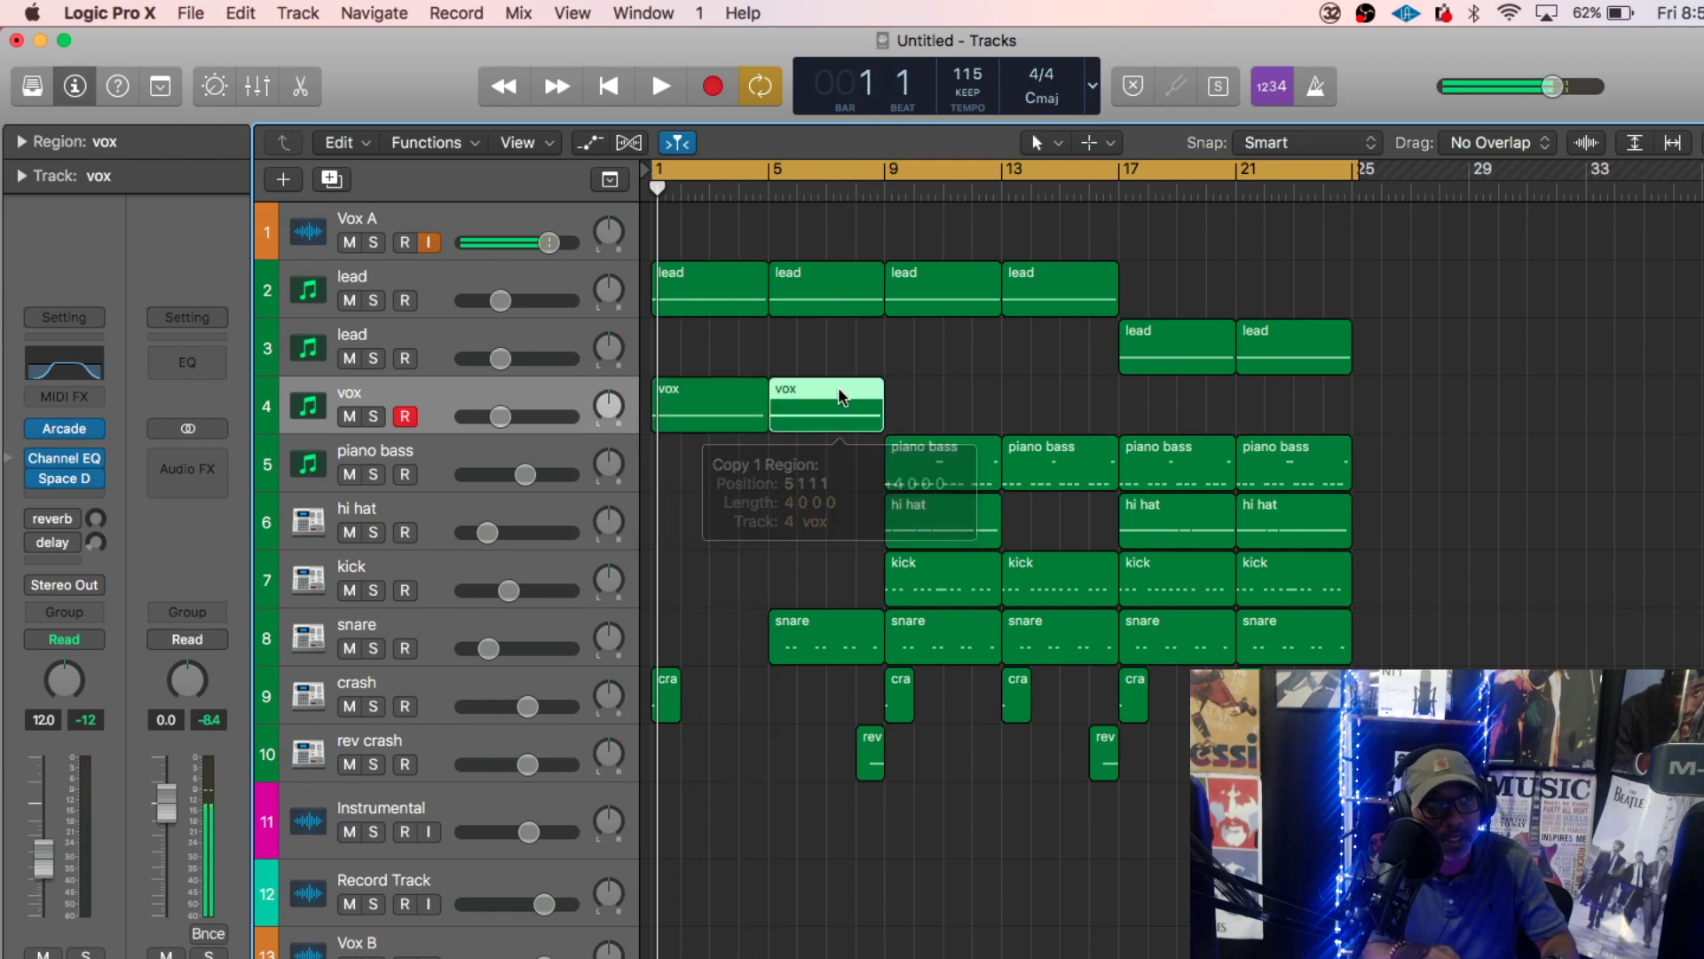
{"action": "left_click_drag", "start_coordinate": [841, 394], "coordinate": [1309, 421]}
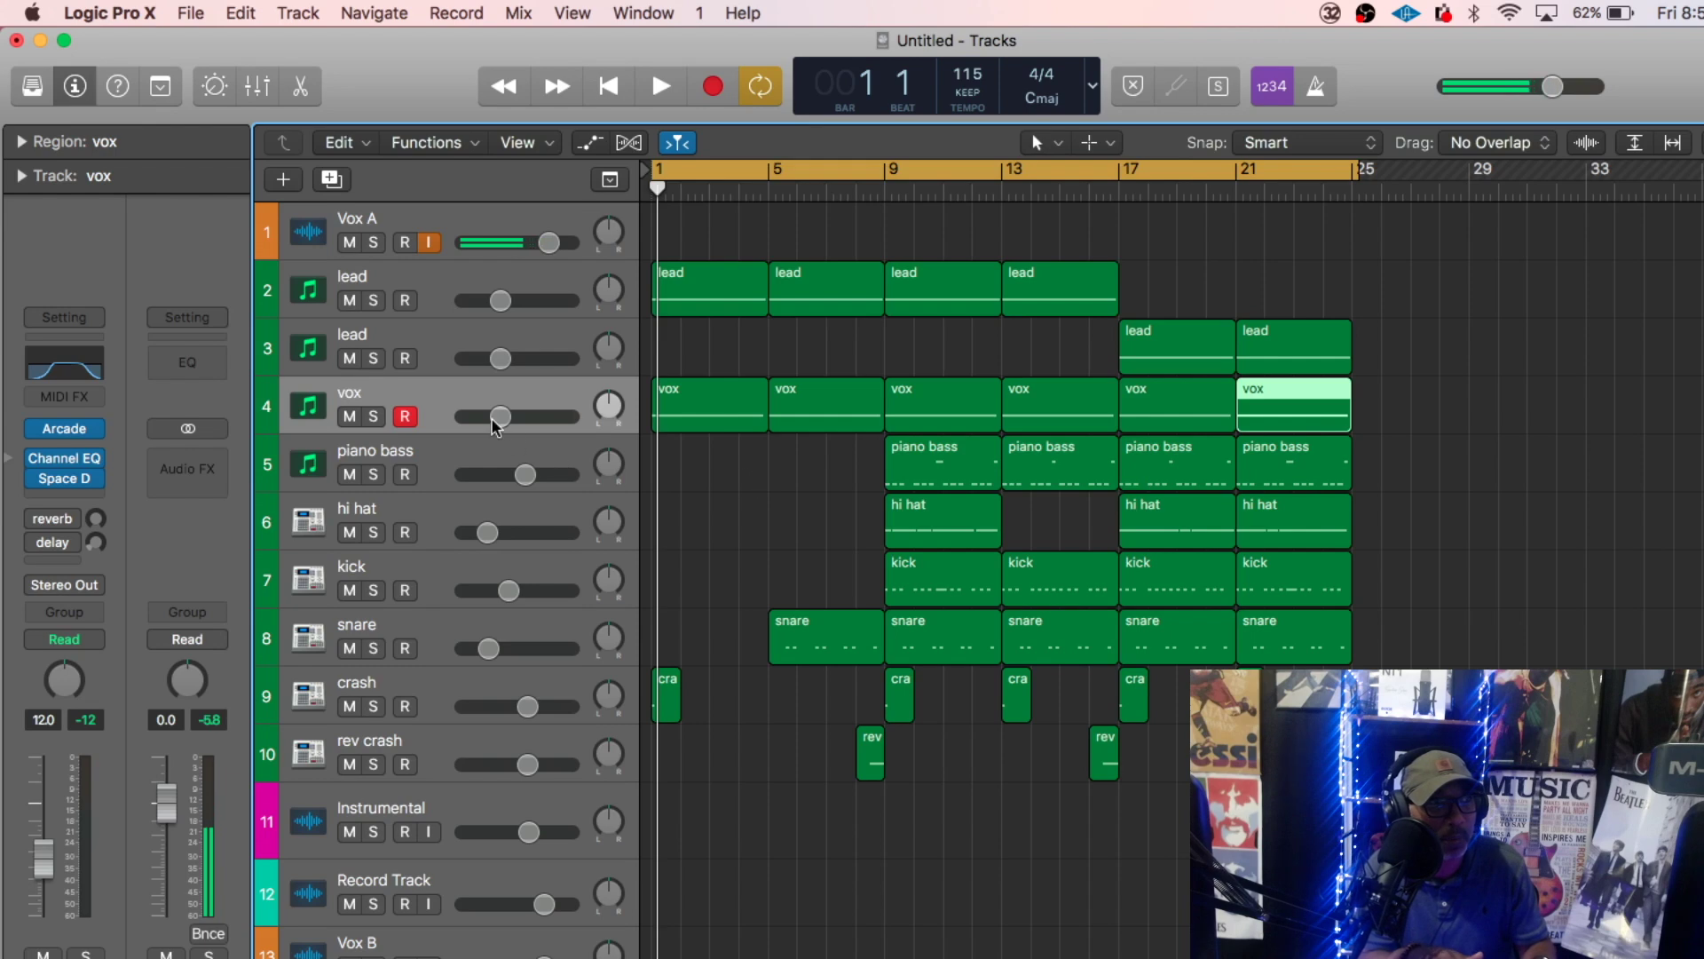
{"action": "left_click_drag", "start_coordinate": [497, 422], "coordinate": [526, 432]}
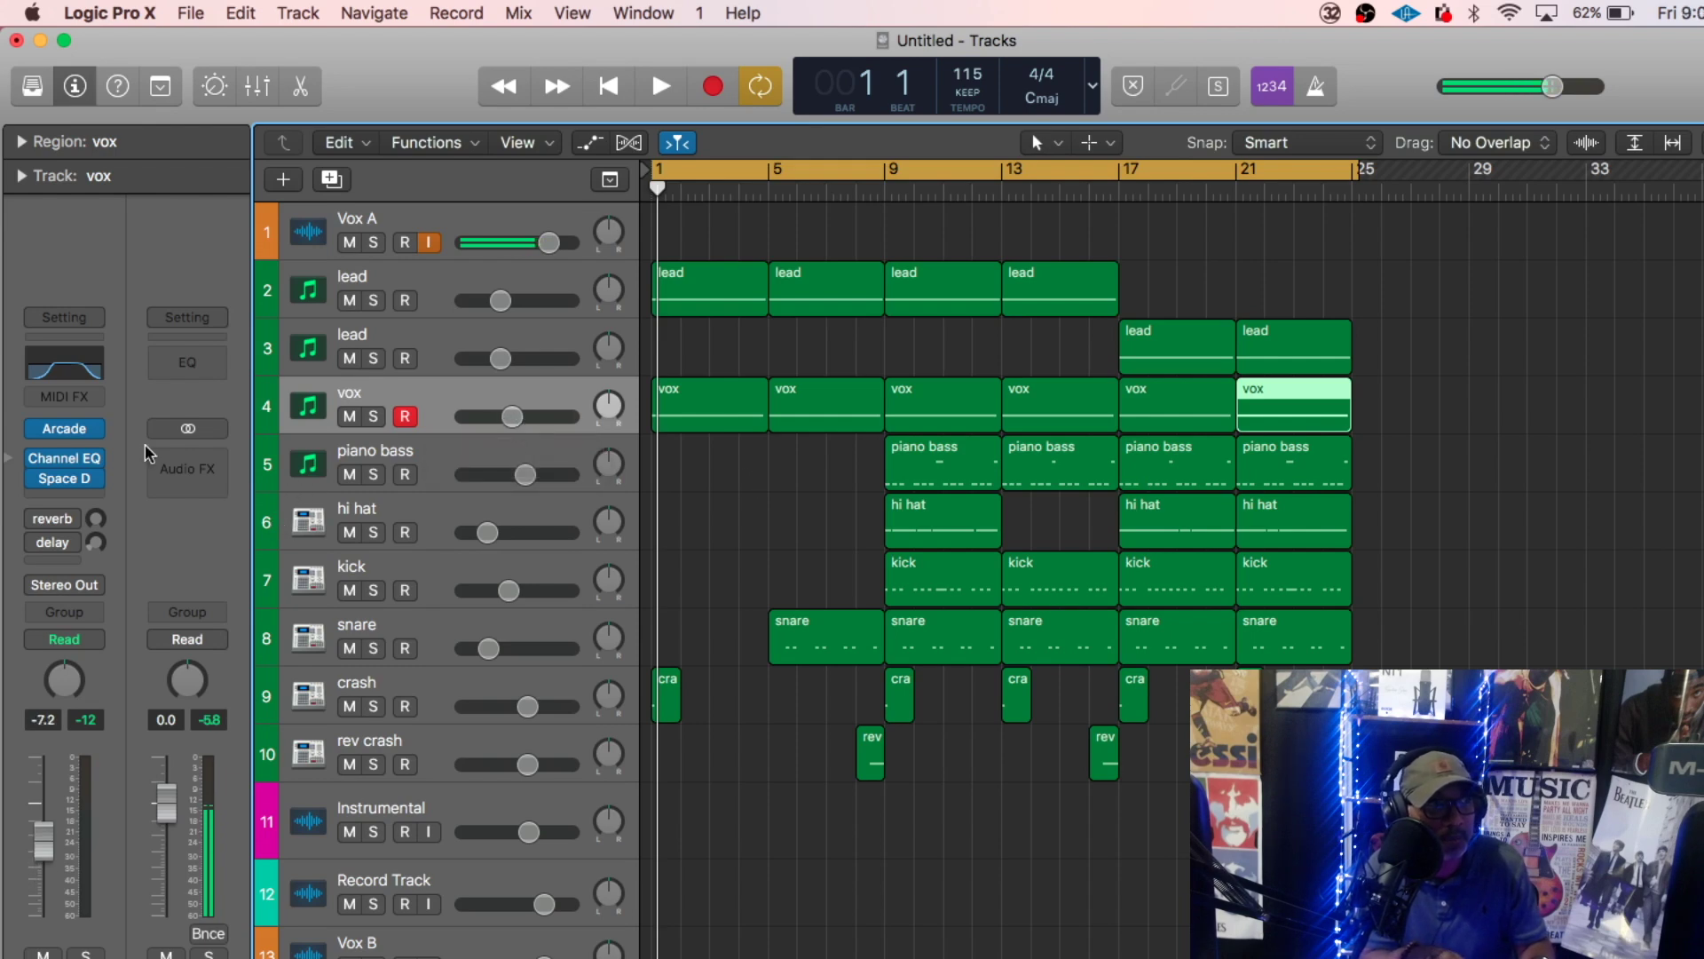
{"action": "key", "text": "space"}
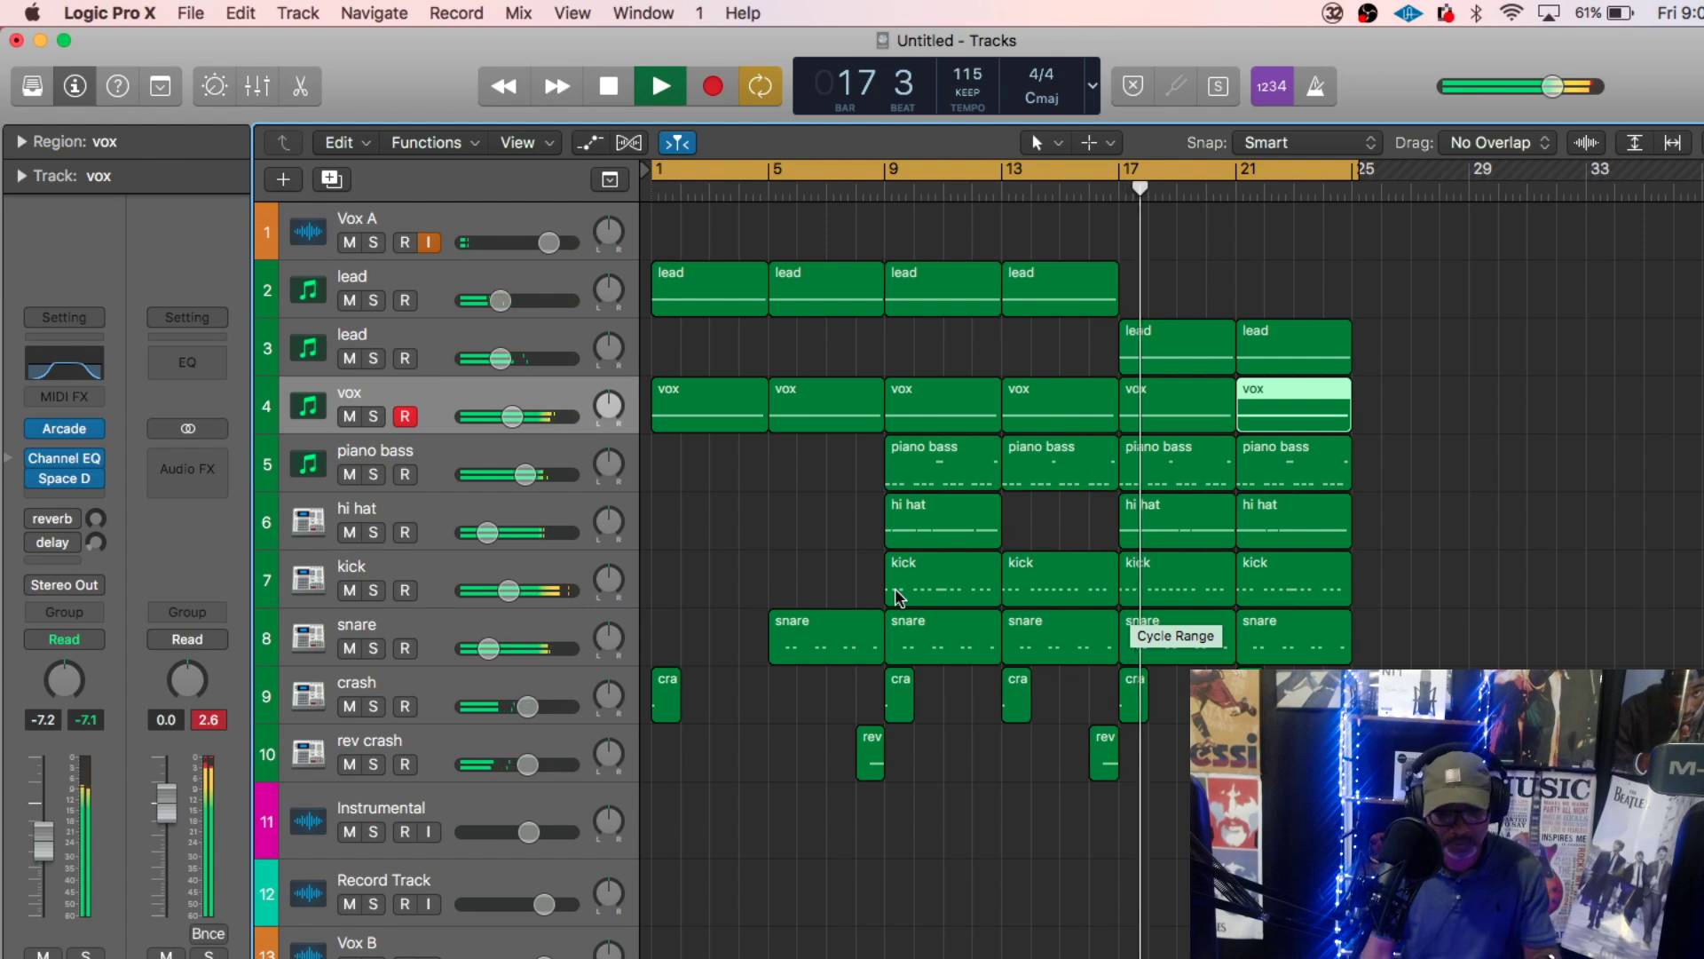
{"action": "key", "text": "space"}
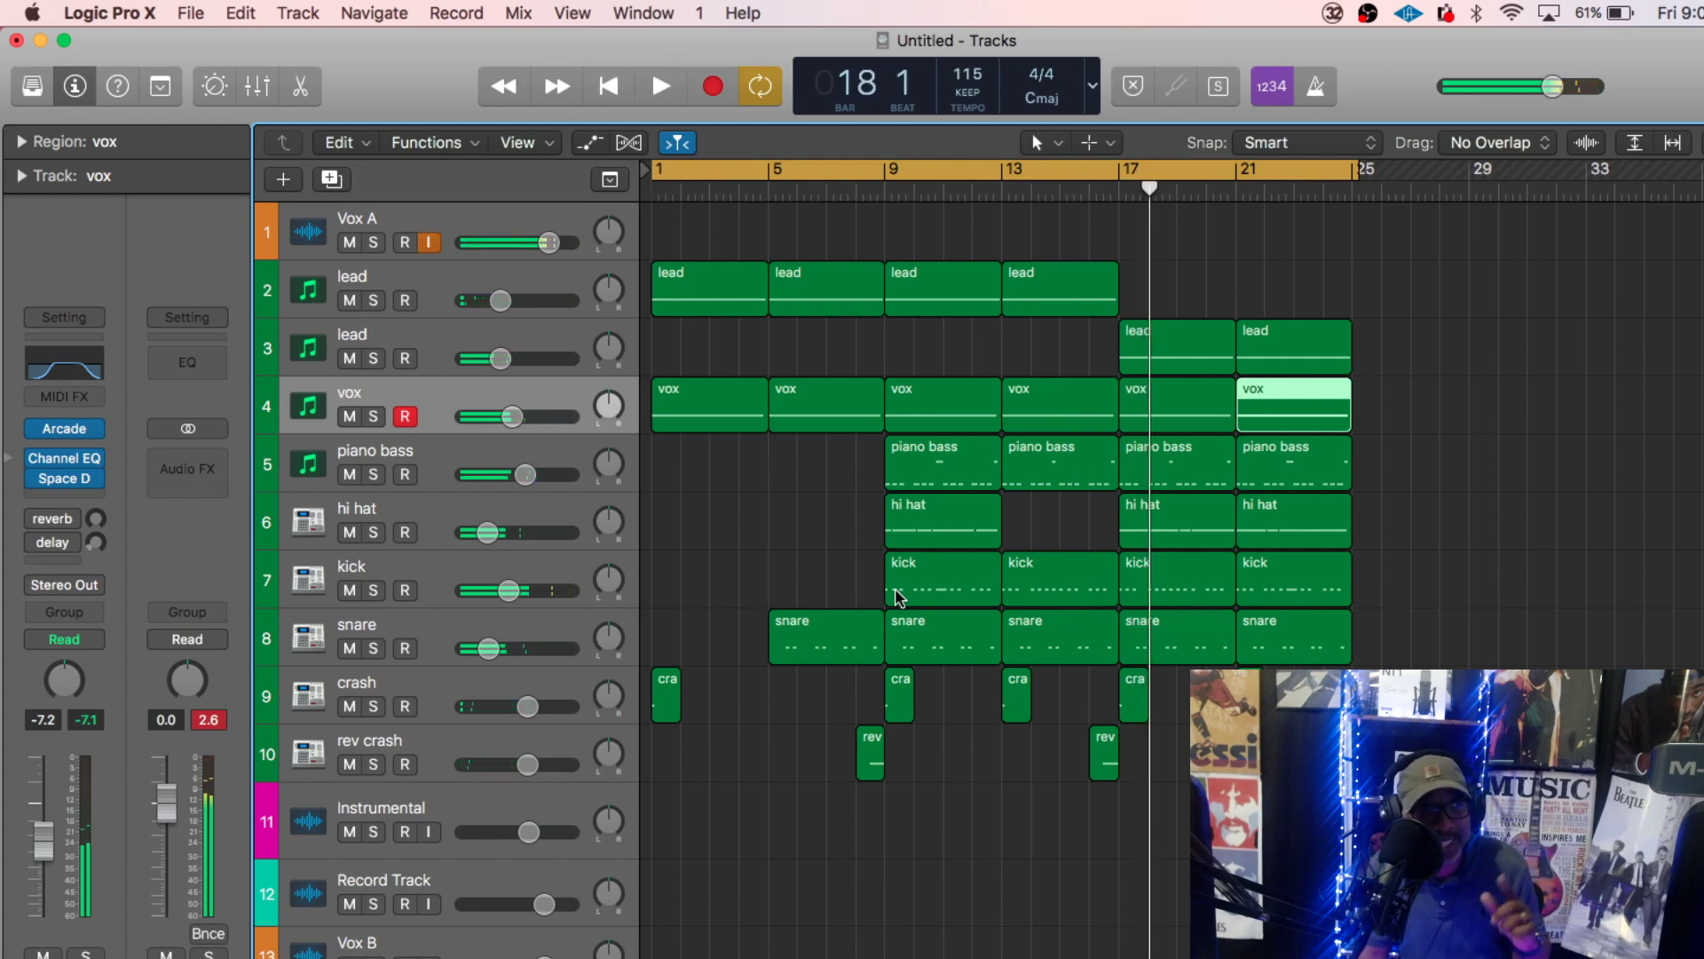
{"action": "left_click", "coordinate": [61, 426]}
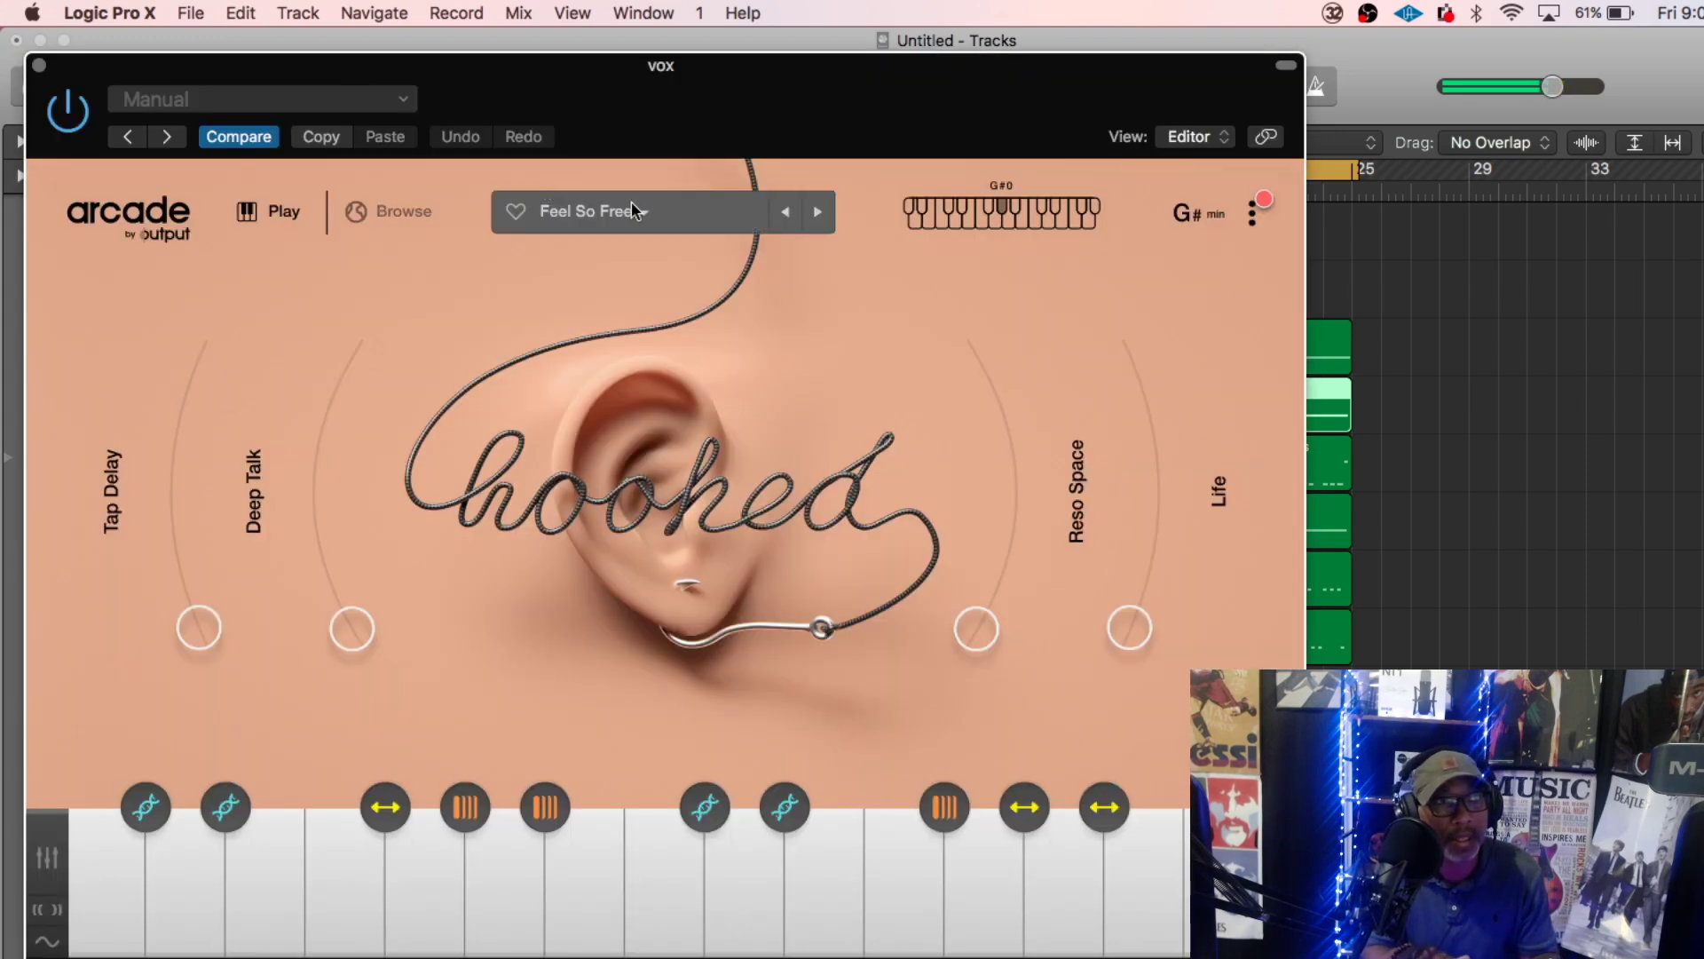
- Step the vox track's Arcade presets from Rest Easy to See U
{"action": "left_click", "coordinate": [818, 213]}
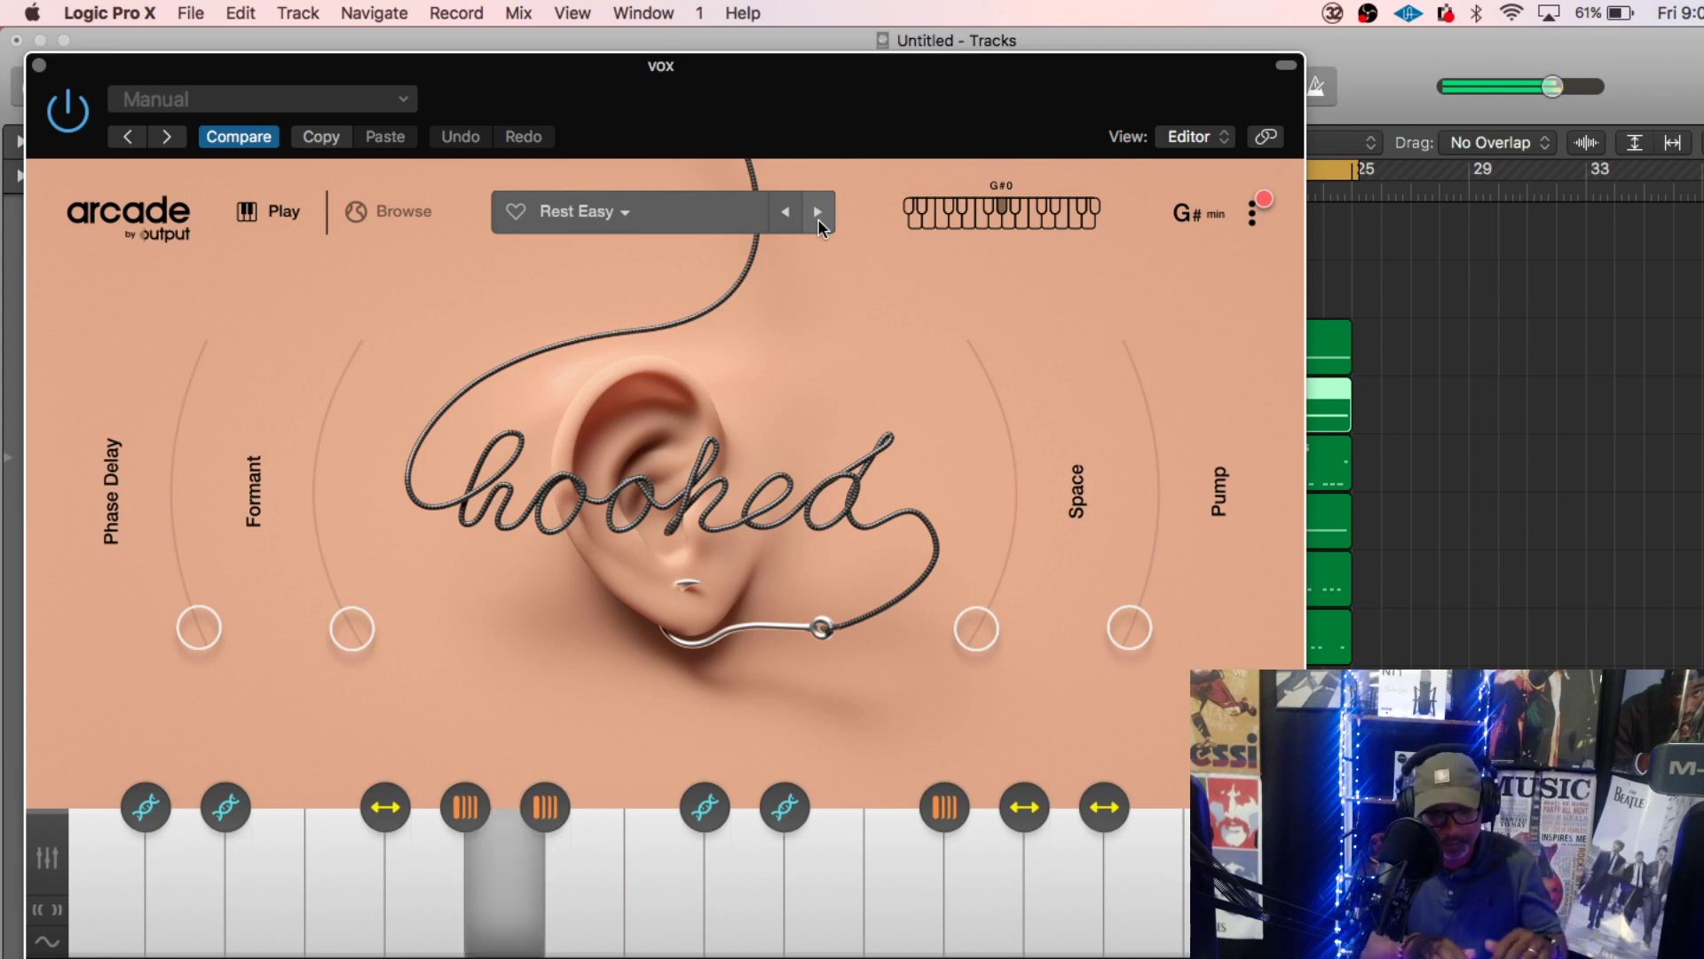
{"action": "left_click", "coordinate": [818, 218]}
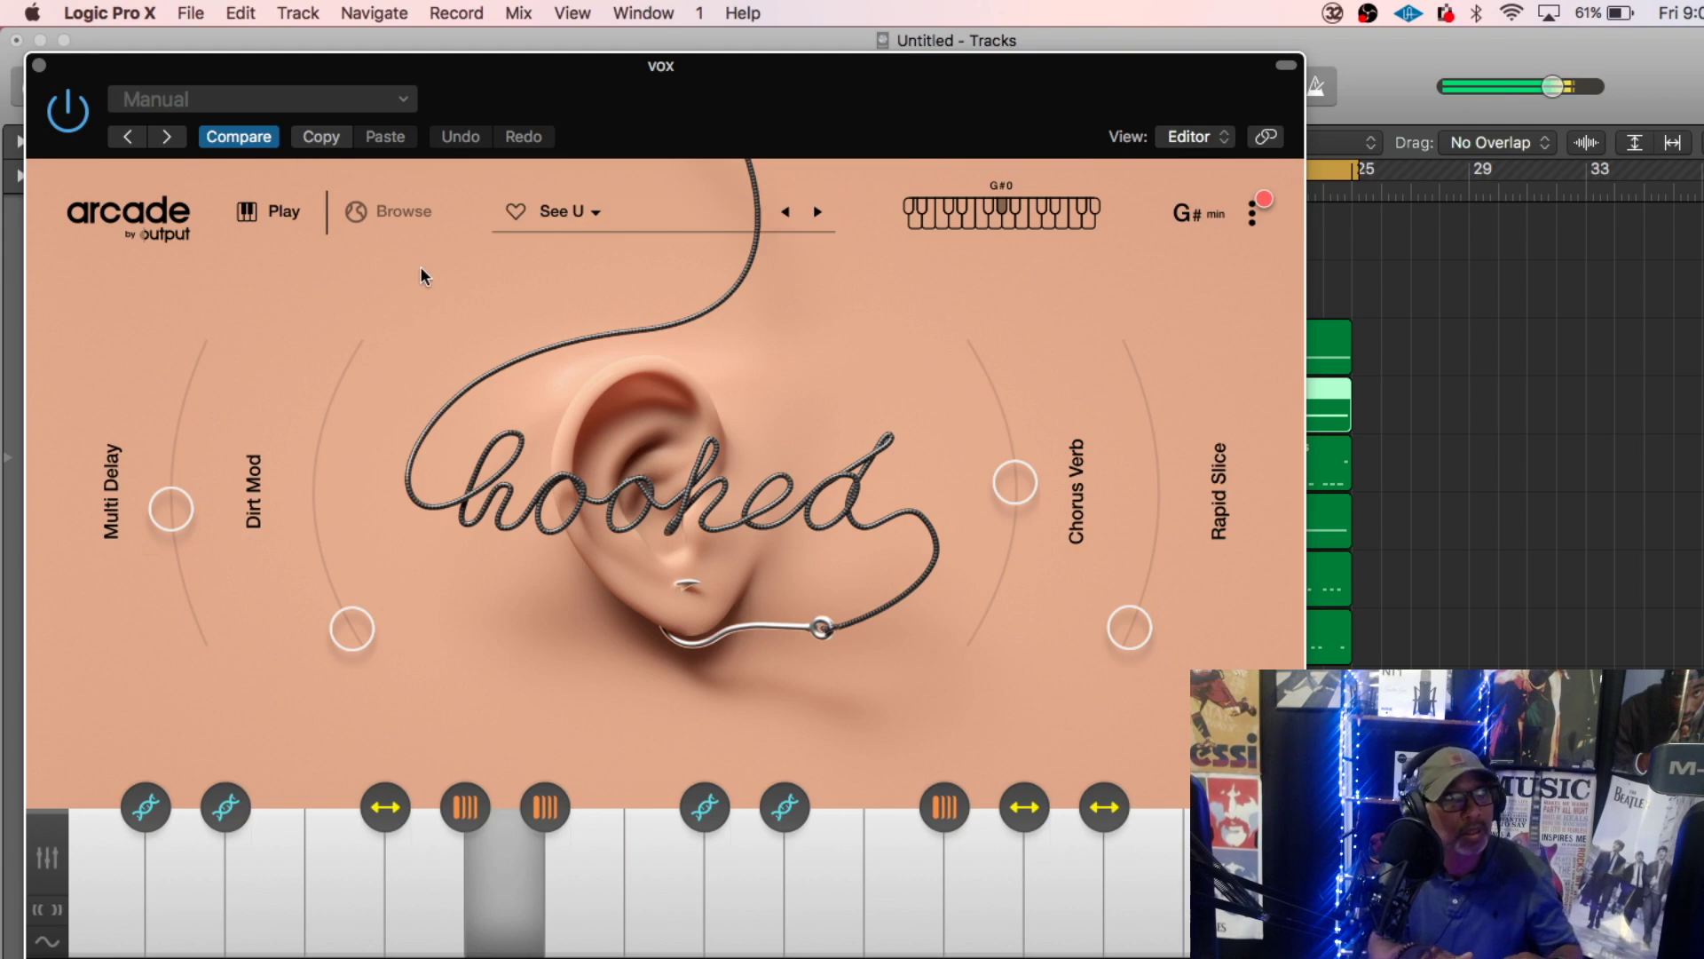
- Close Arcade and set the lead track volume to -8.0 dB
{"action": "left_click", "coordinate": [39, 65]}
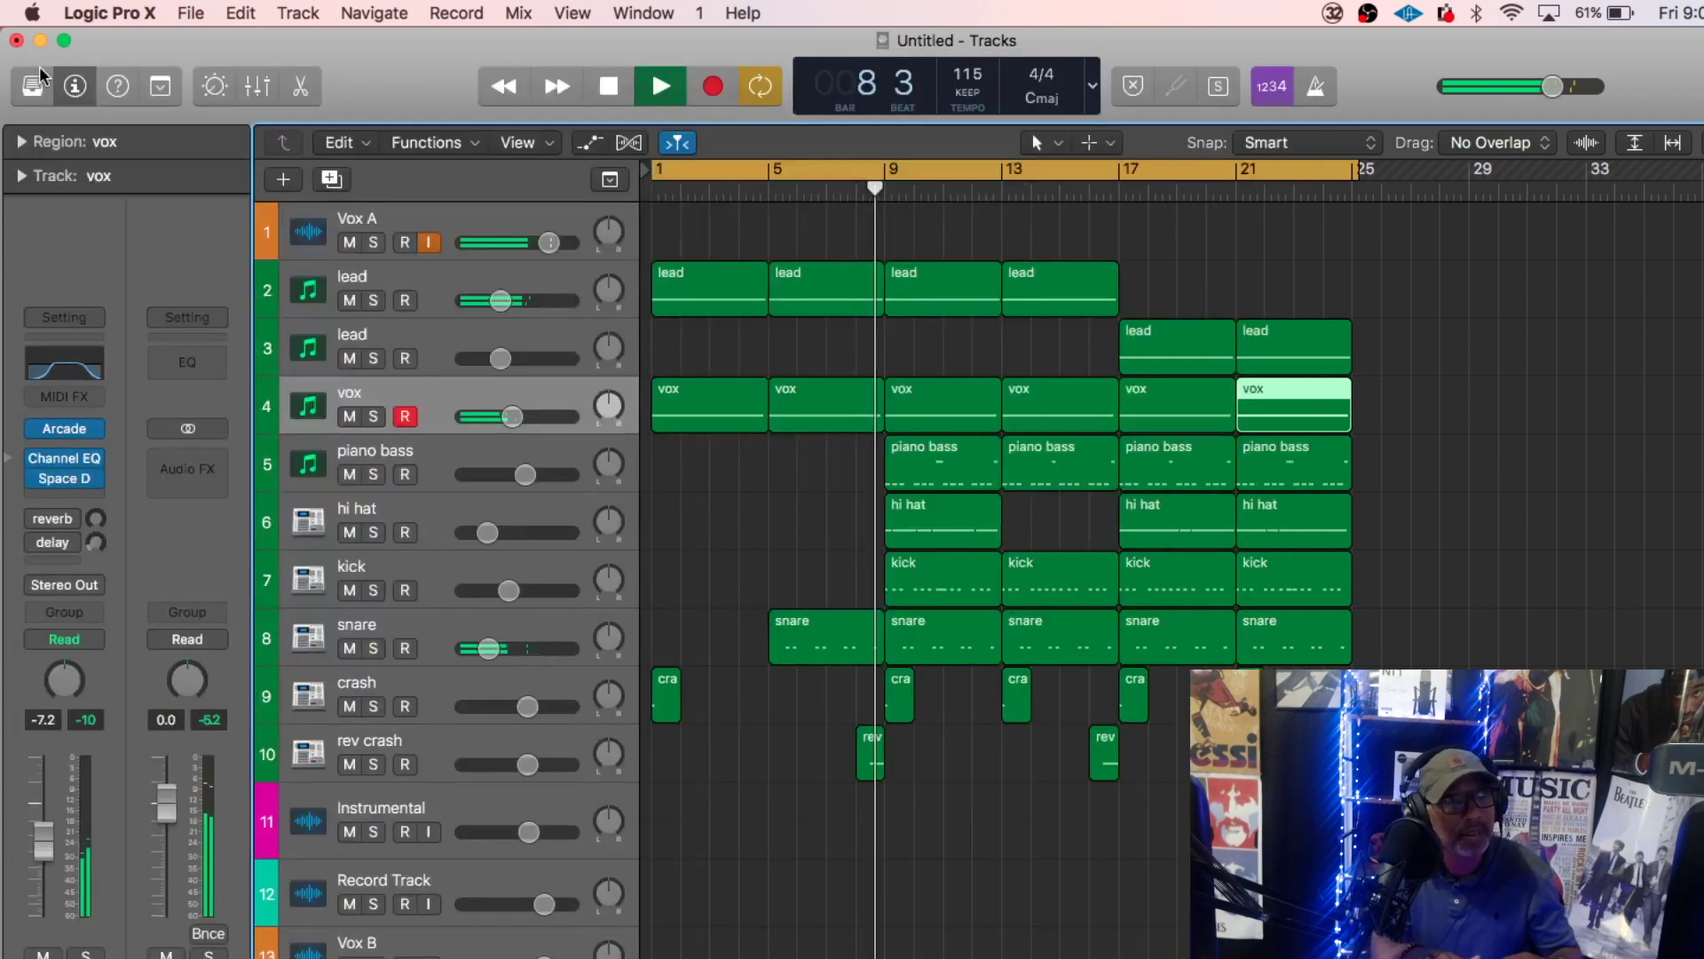
{"action": "left_click", "coordinate": [440, 271]}
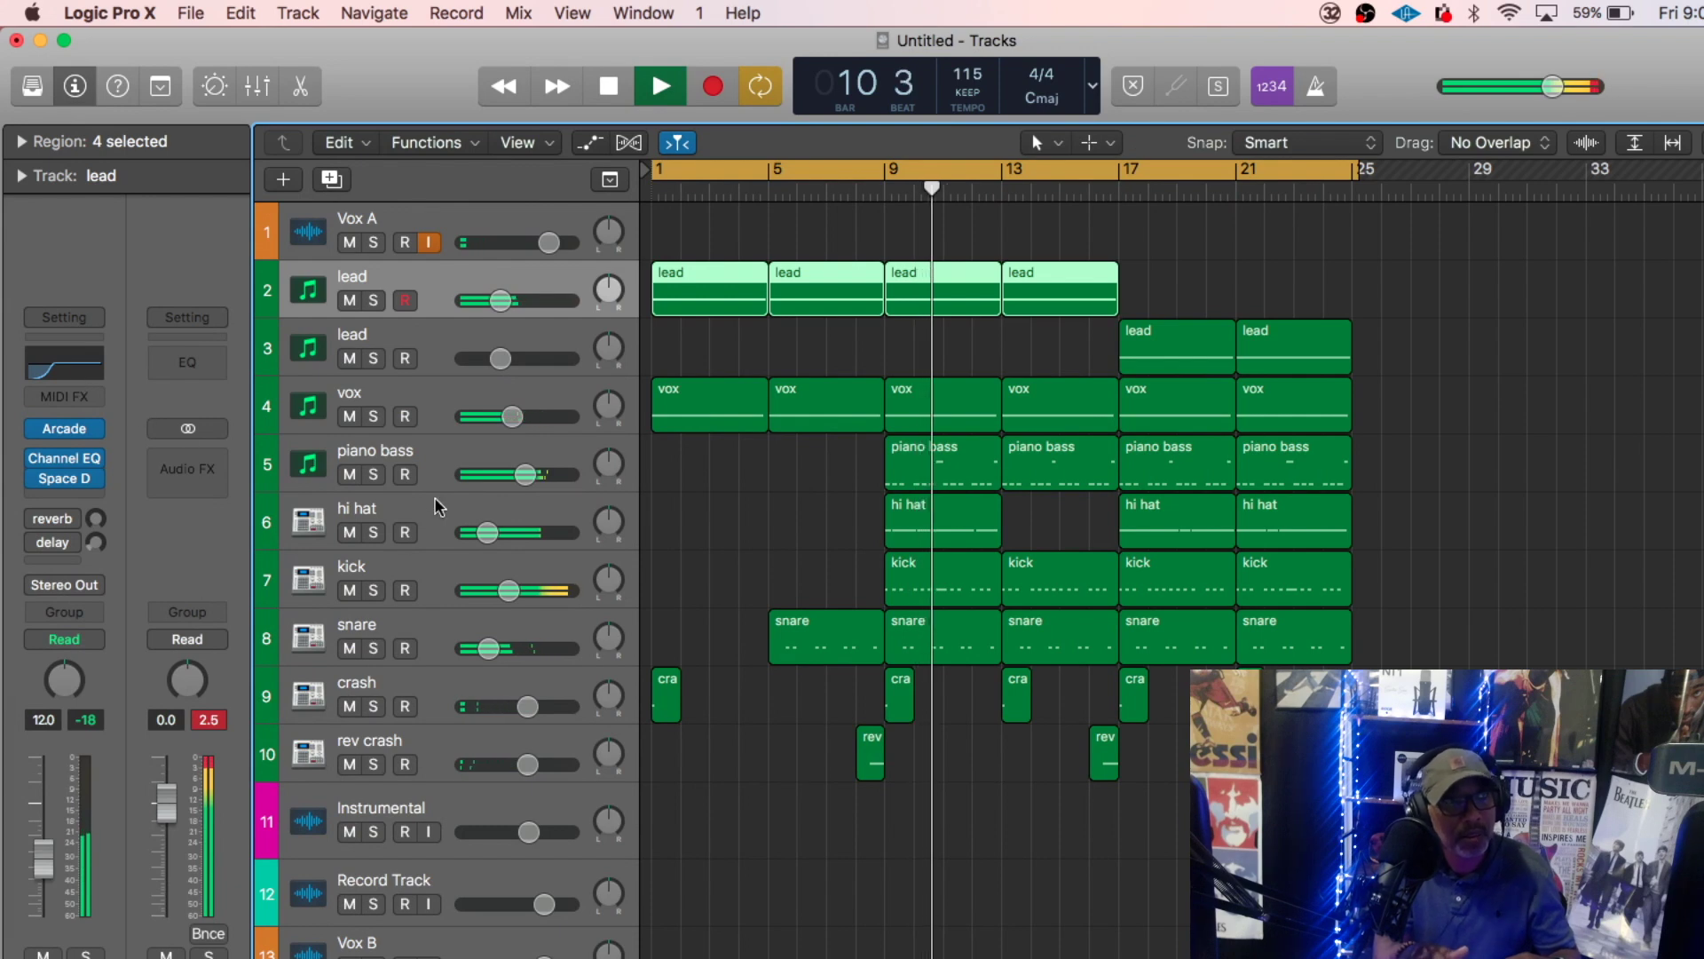
{"action": "left_click_drag", "start_coordinate": [501, 300], "coordinate": [512, 300]}
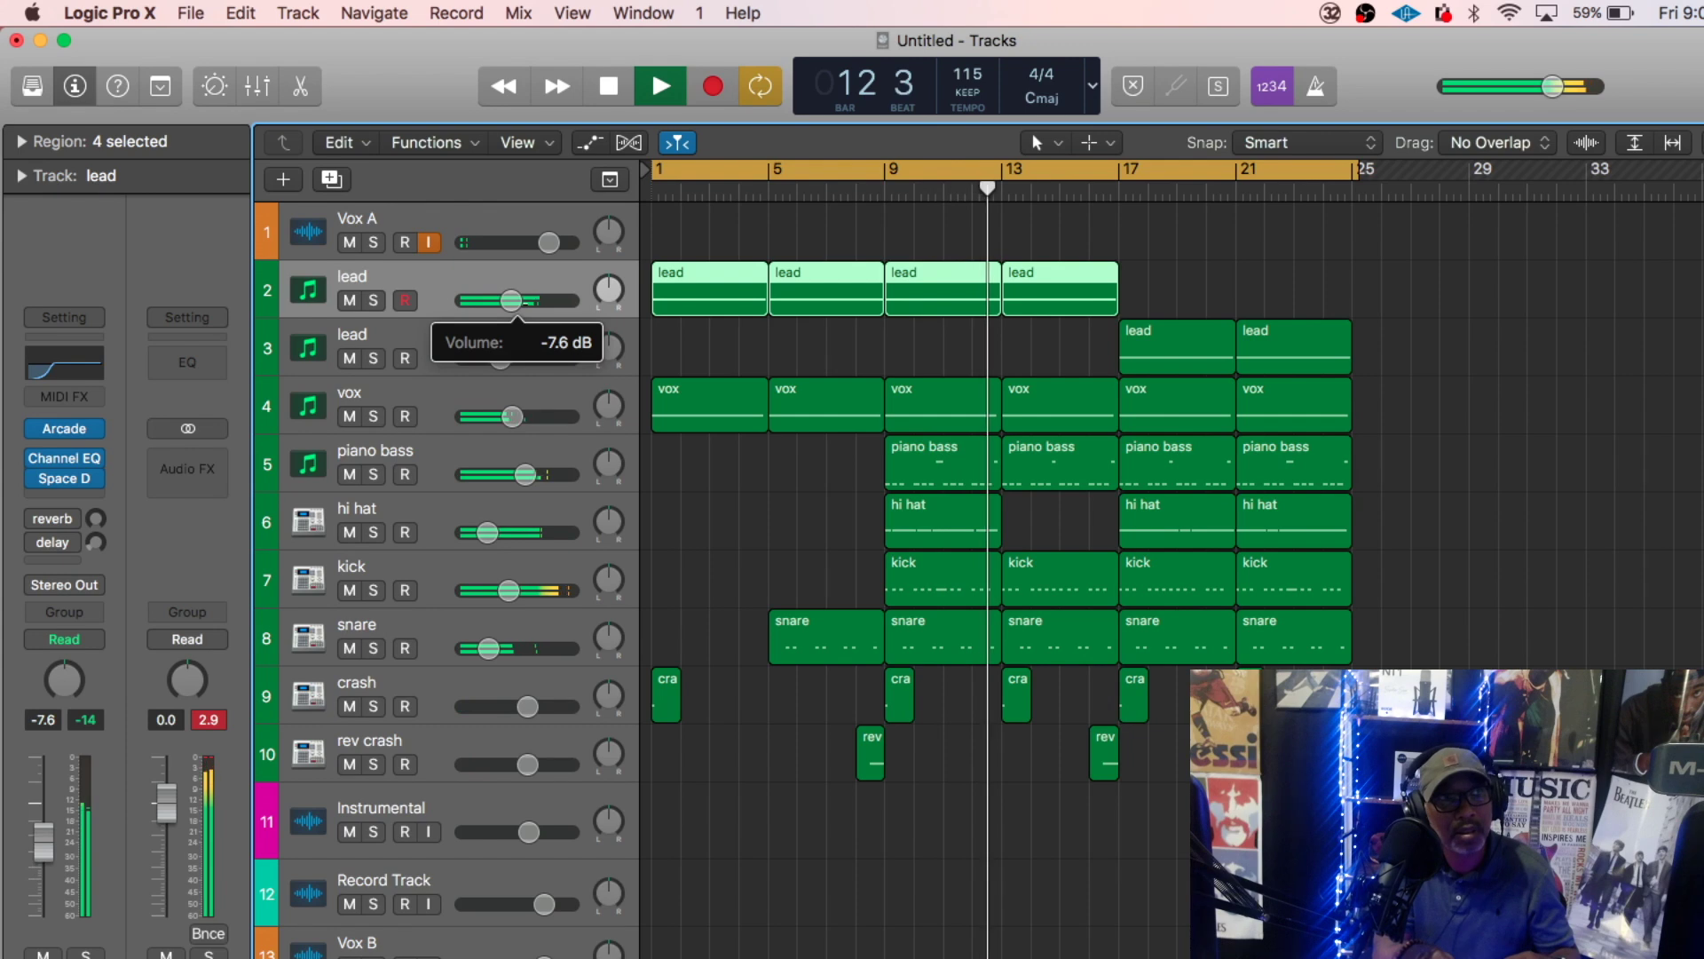
{"action": "left_click_drag", "start_coordinate": [511, 300], "coordinate": [510, 300]}
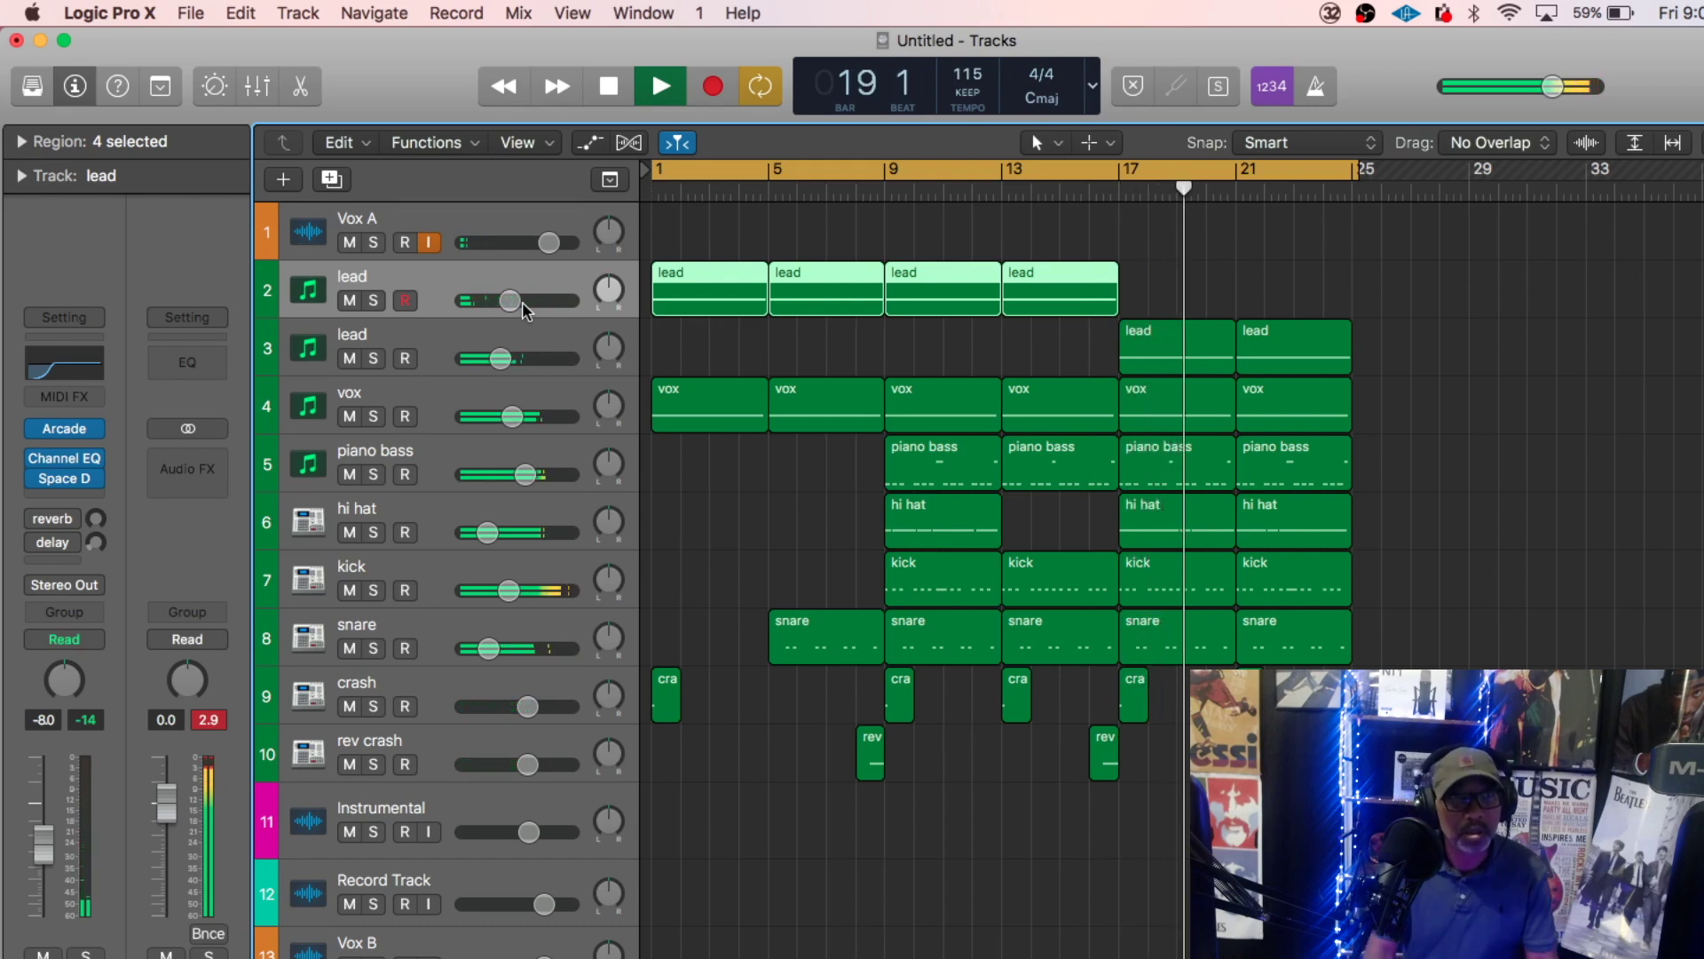
{"action": "key", "text": "space"}
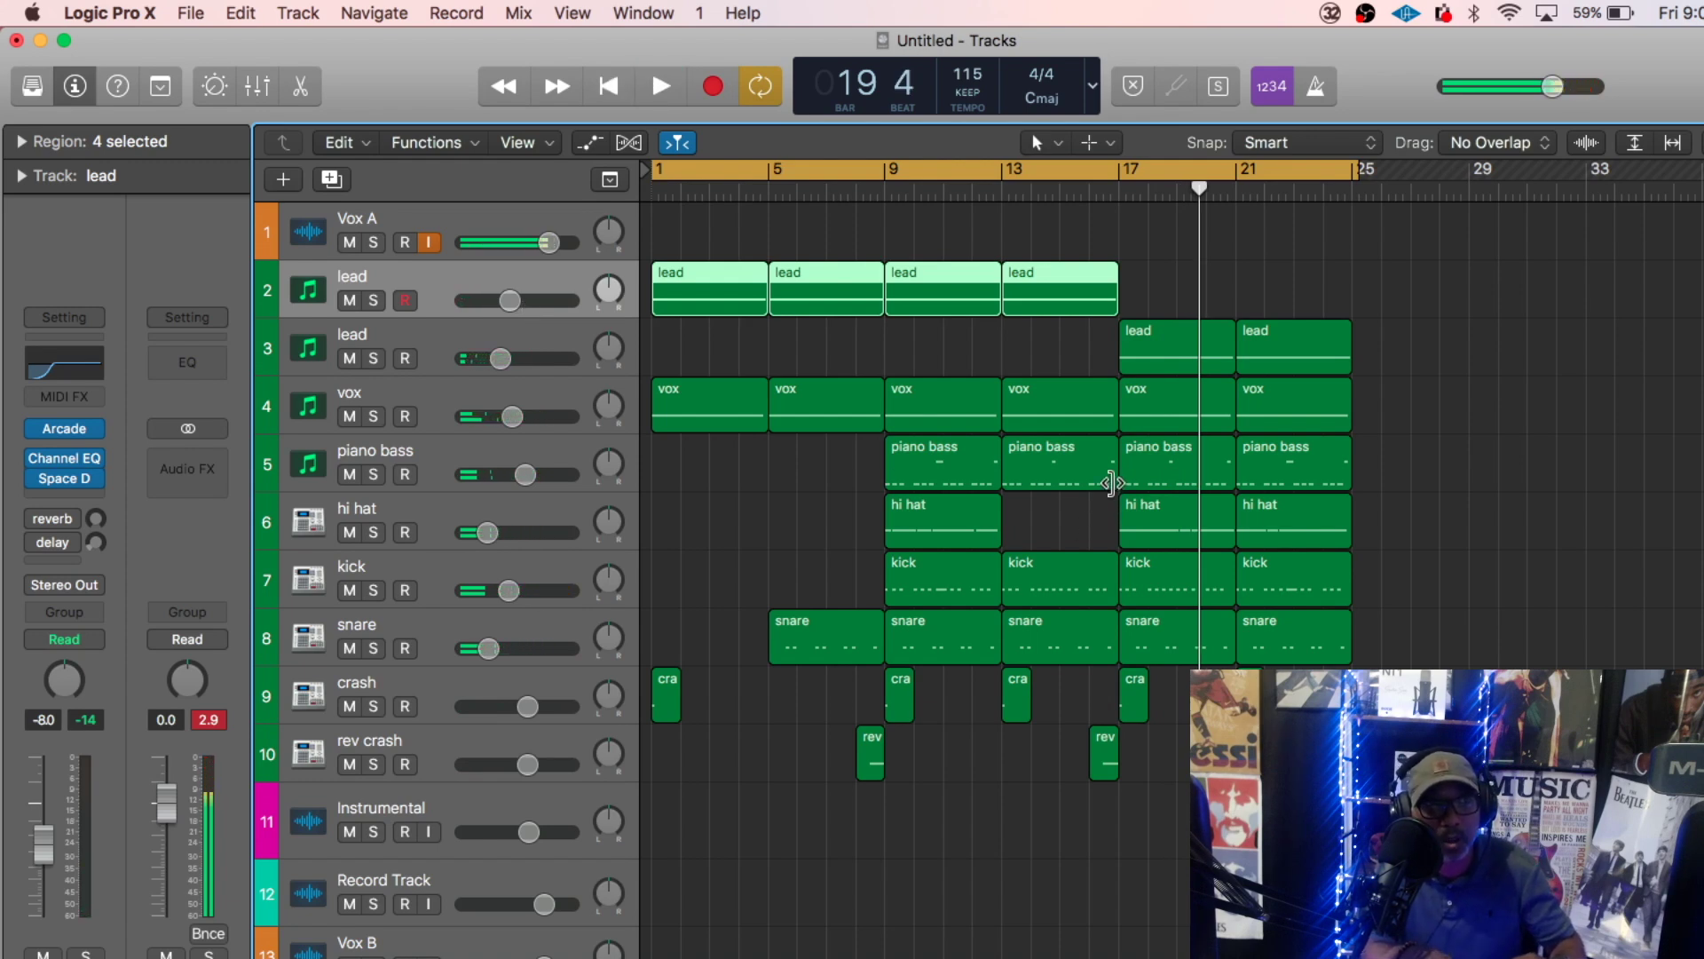
- Trim the bar 13 piano bass, lead and kick regions to three bars, then replay the song
{"action": "left_click_drag", "start_coordinate": [1115, 487], "coordinate": [1093, 487]}
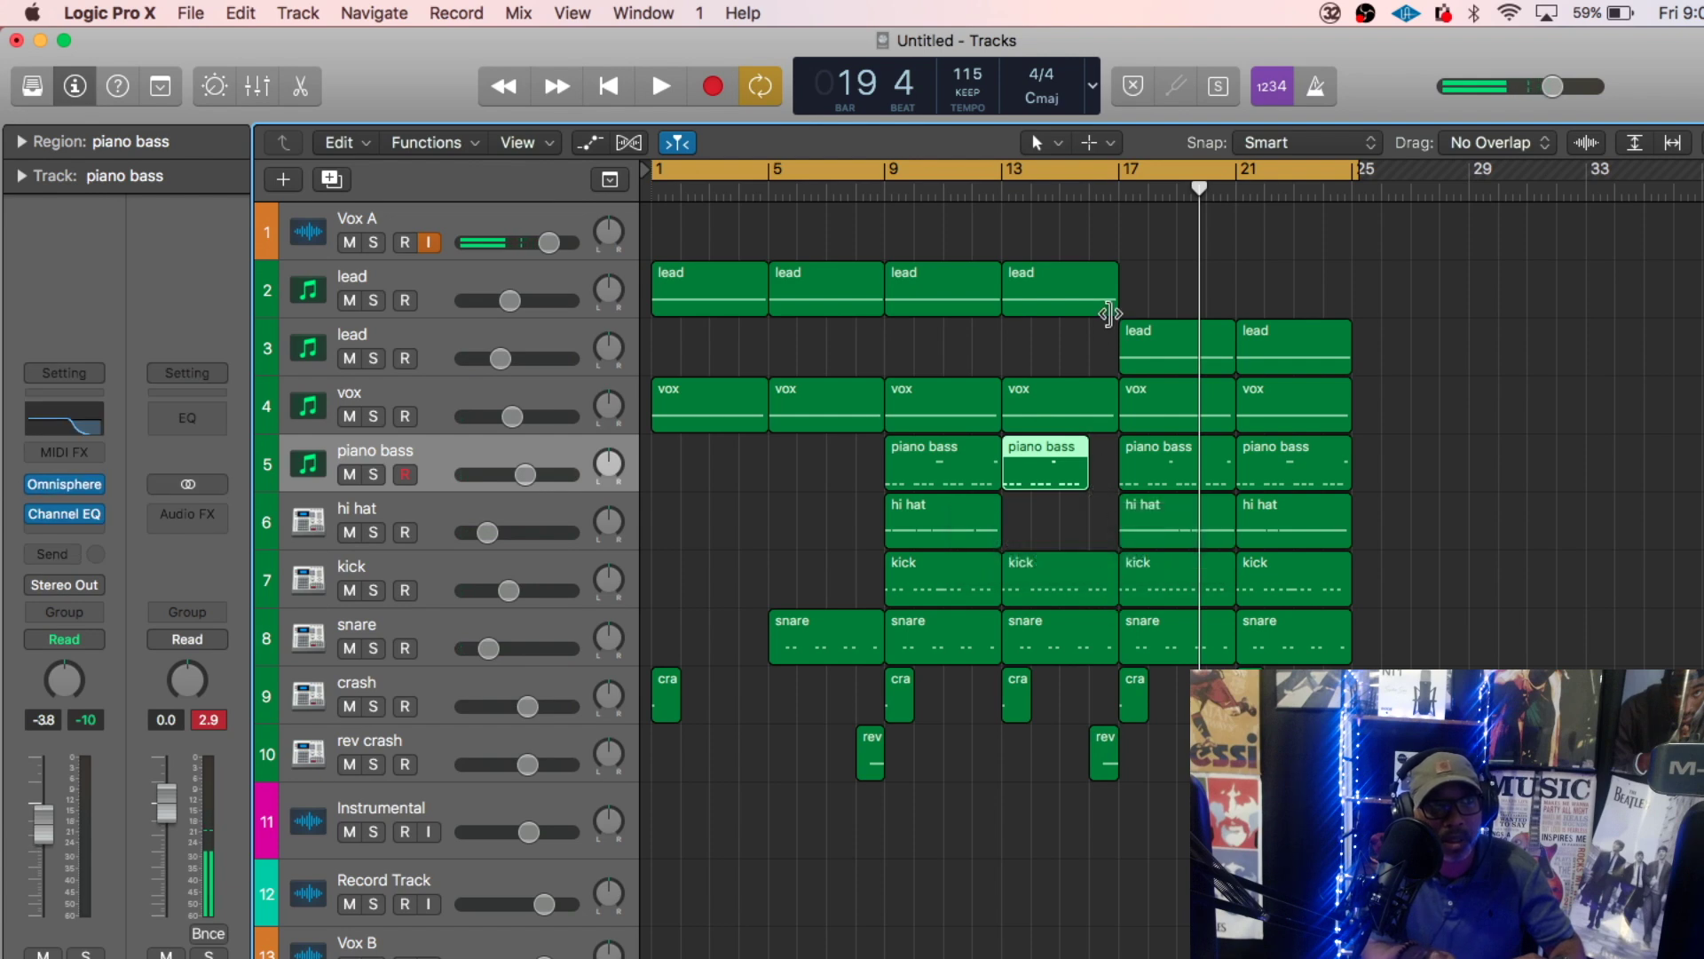
{"action": "left_click_drag", "start_coordinate": [1109, 313], "coordinate": [1093, 337]}
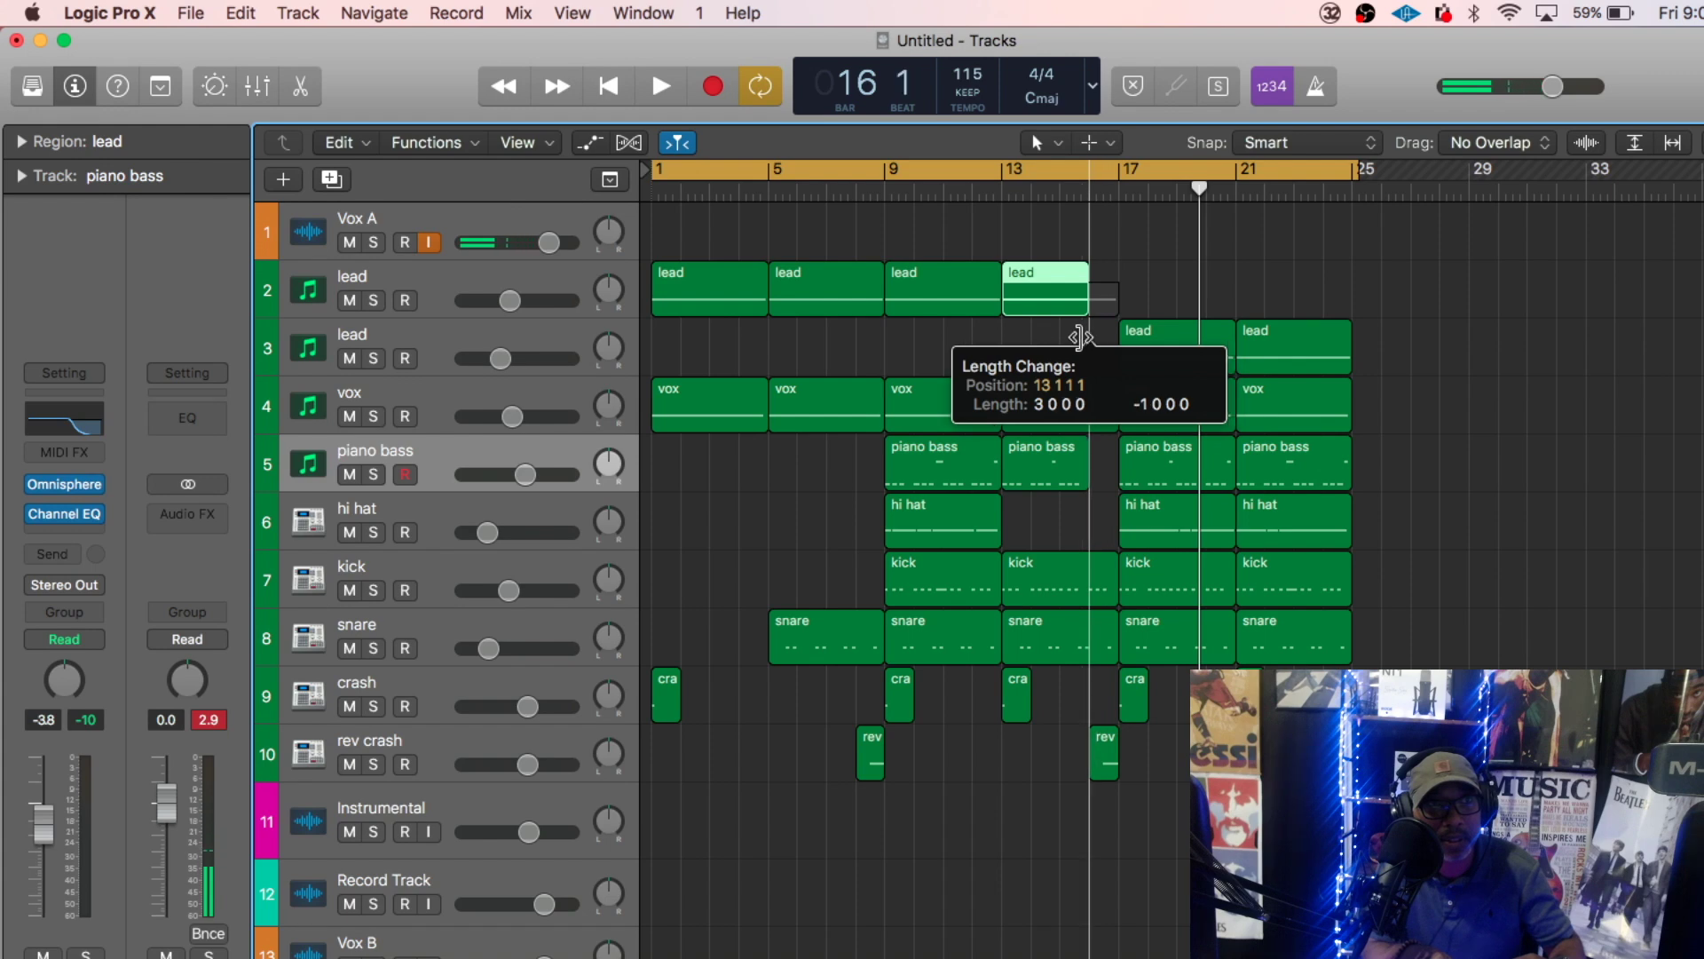
{"action": "left_click_drag", "start_coordinate": [1084, 337], "coordinate": [1088, 337]}
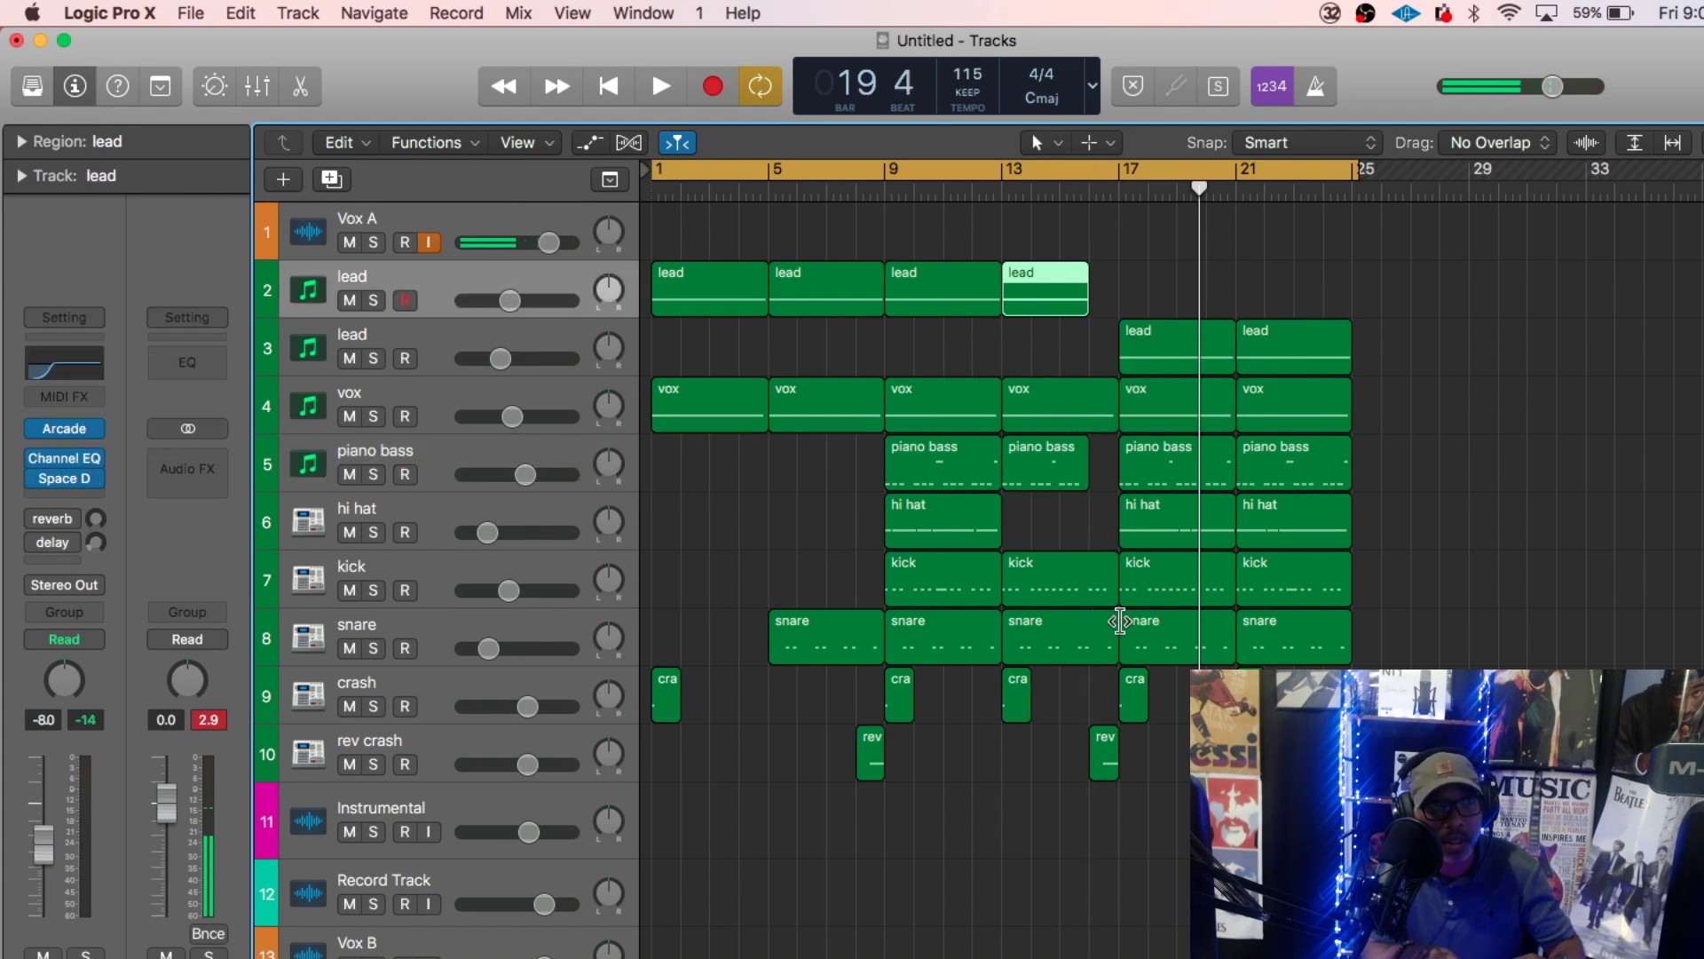
{"action": "left_click_drag", "start_coordinate": [1112, 590], "coordinate": [1080, 605]}
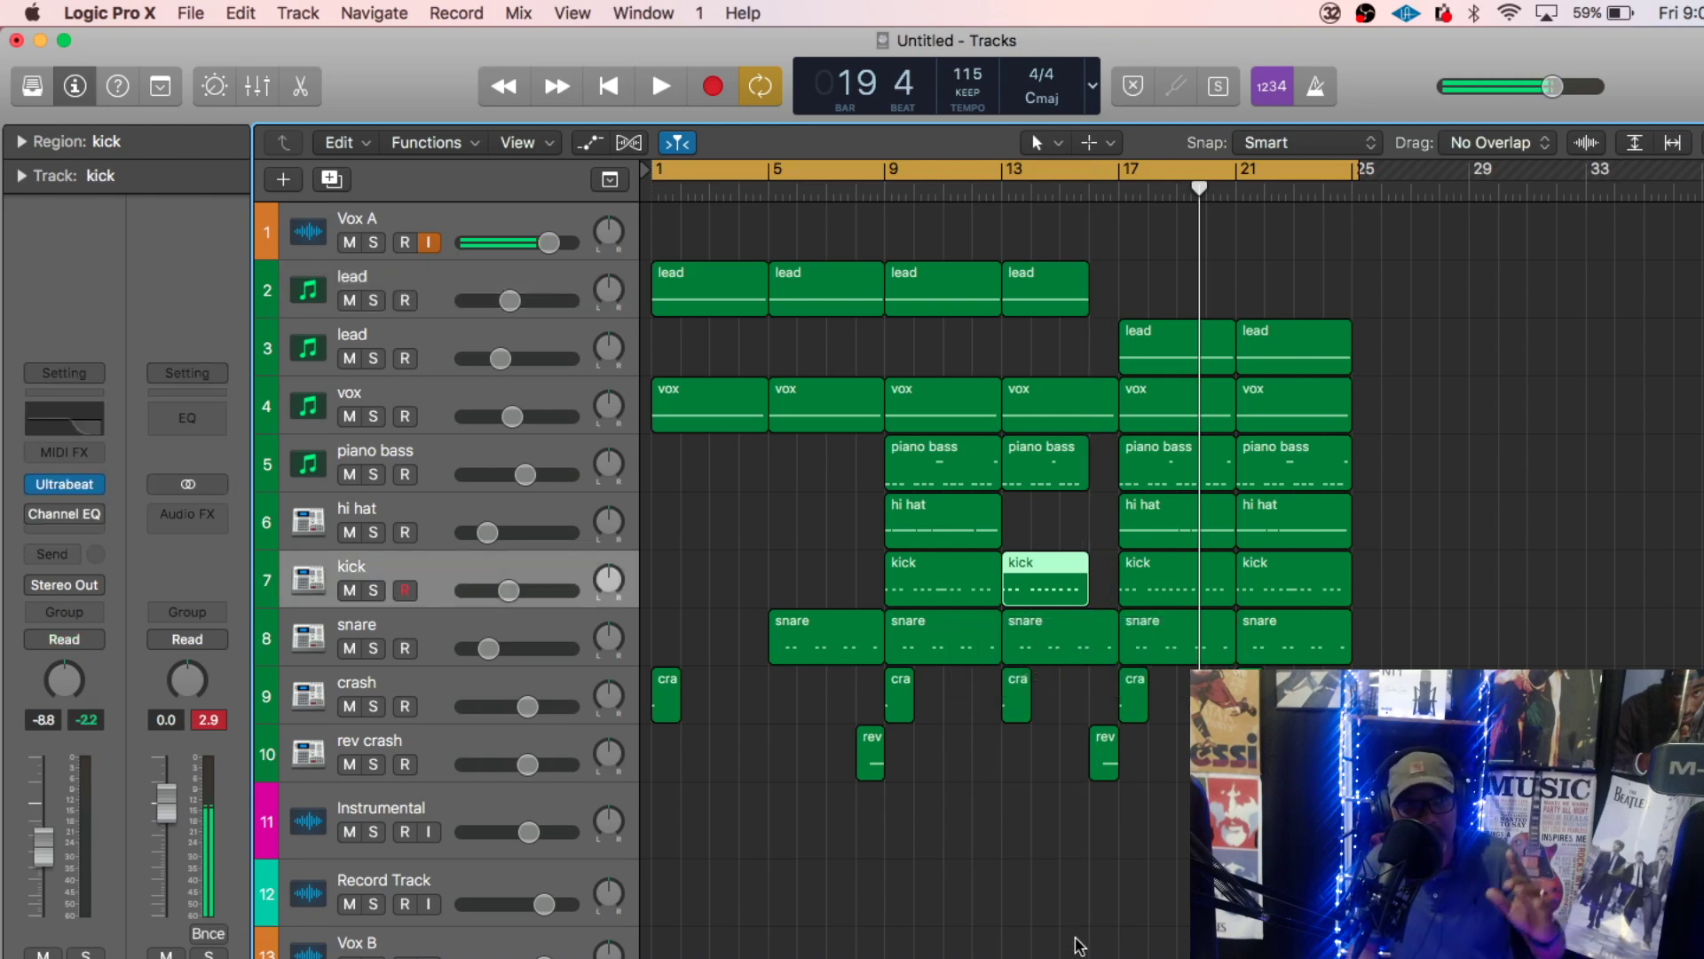
{"action": "key", "text": "Return"}
{"action": "key", "text": "space"}
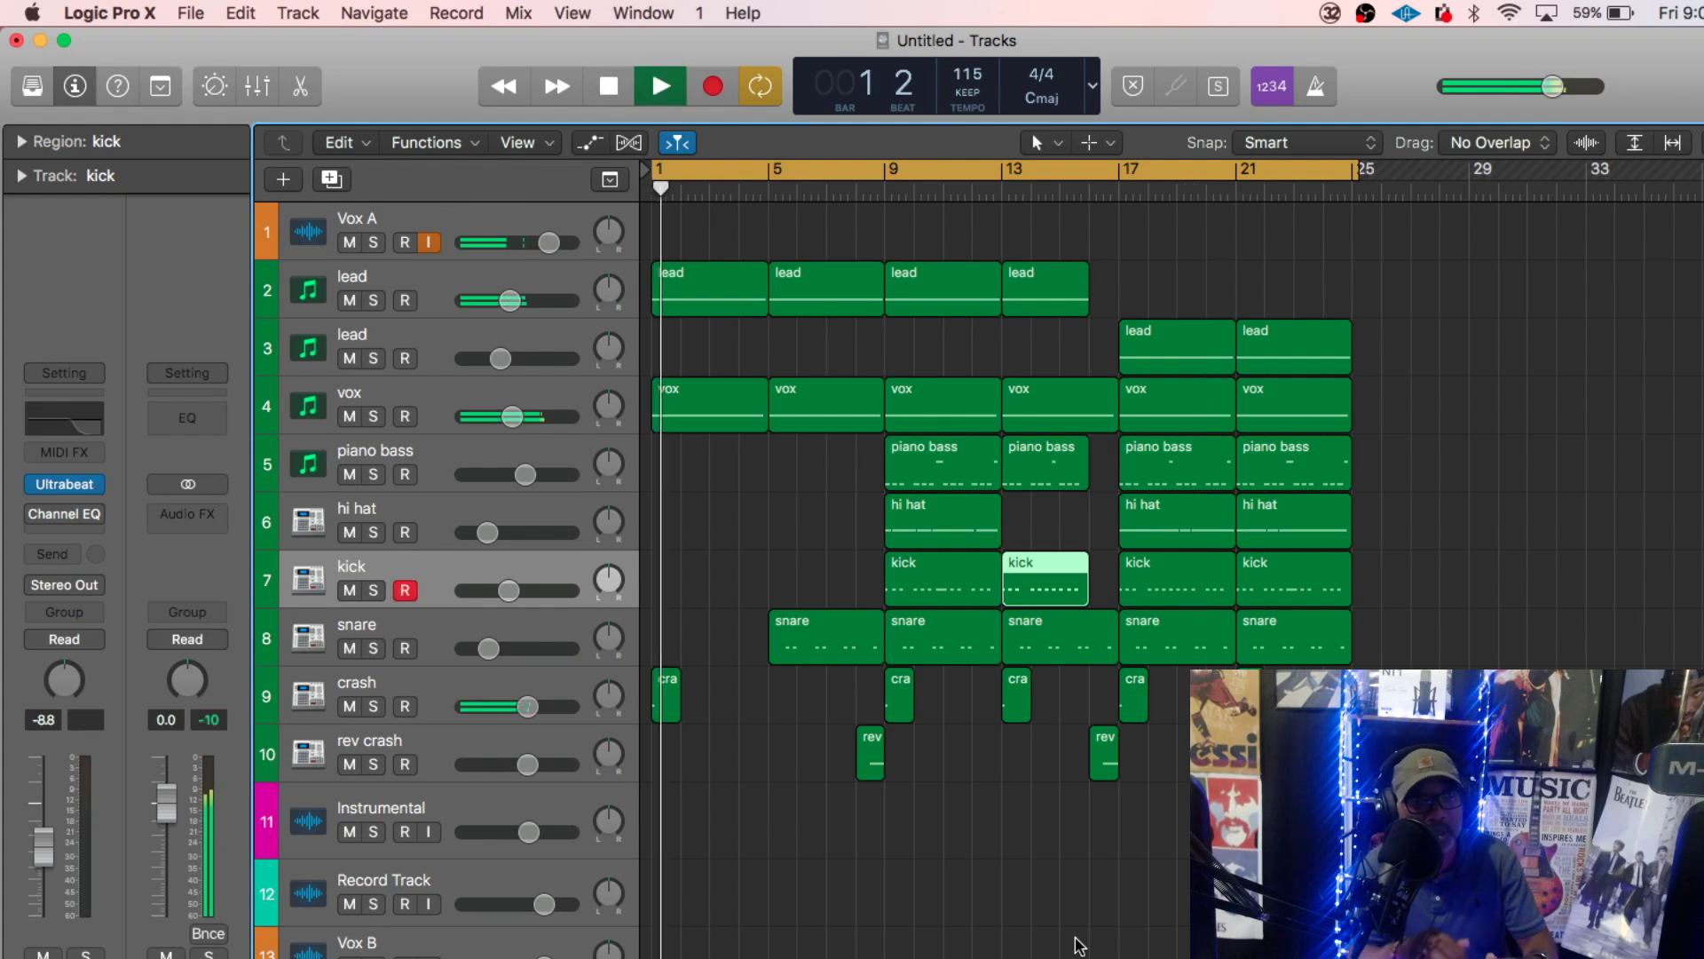
{"action": "left_click", "coordinate": [1017, 184]}
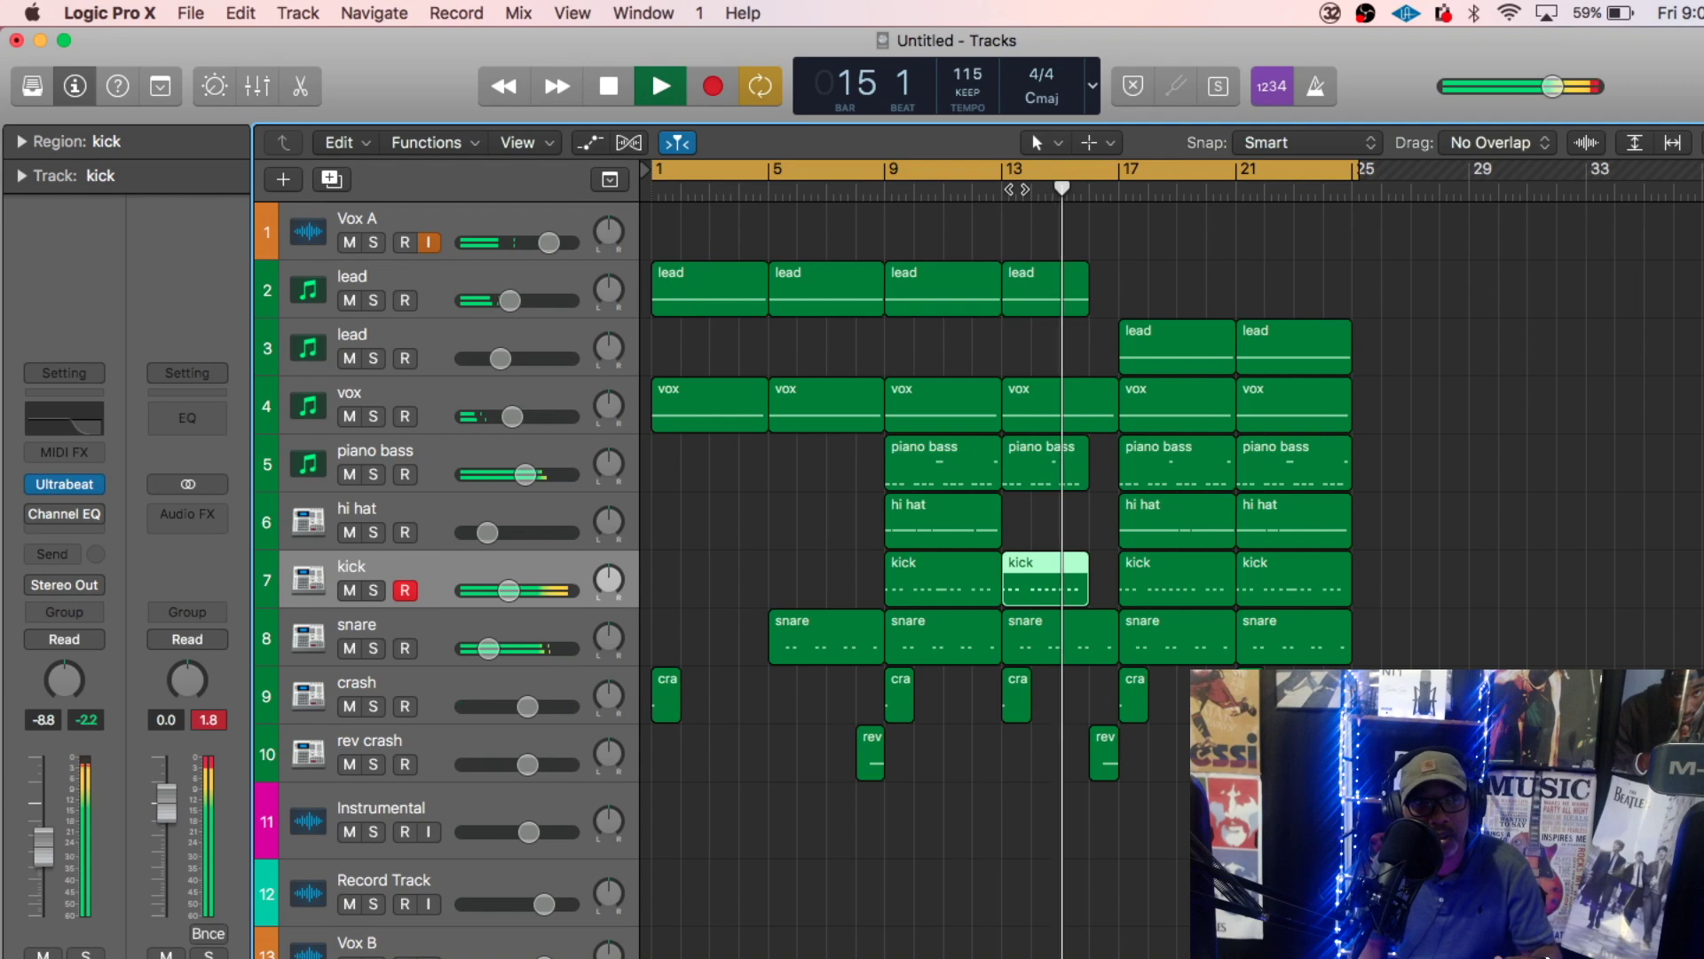
{"action": "left_click", "coordinate": [1001, 189]}
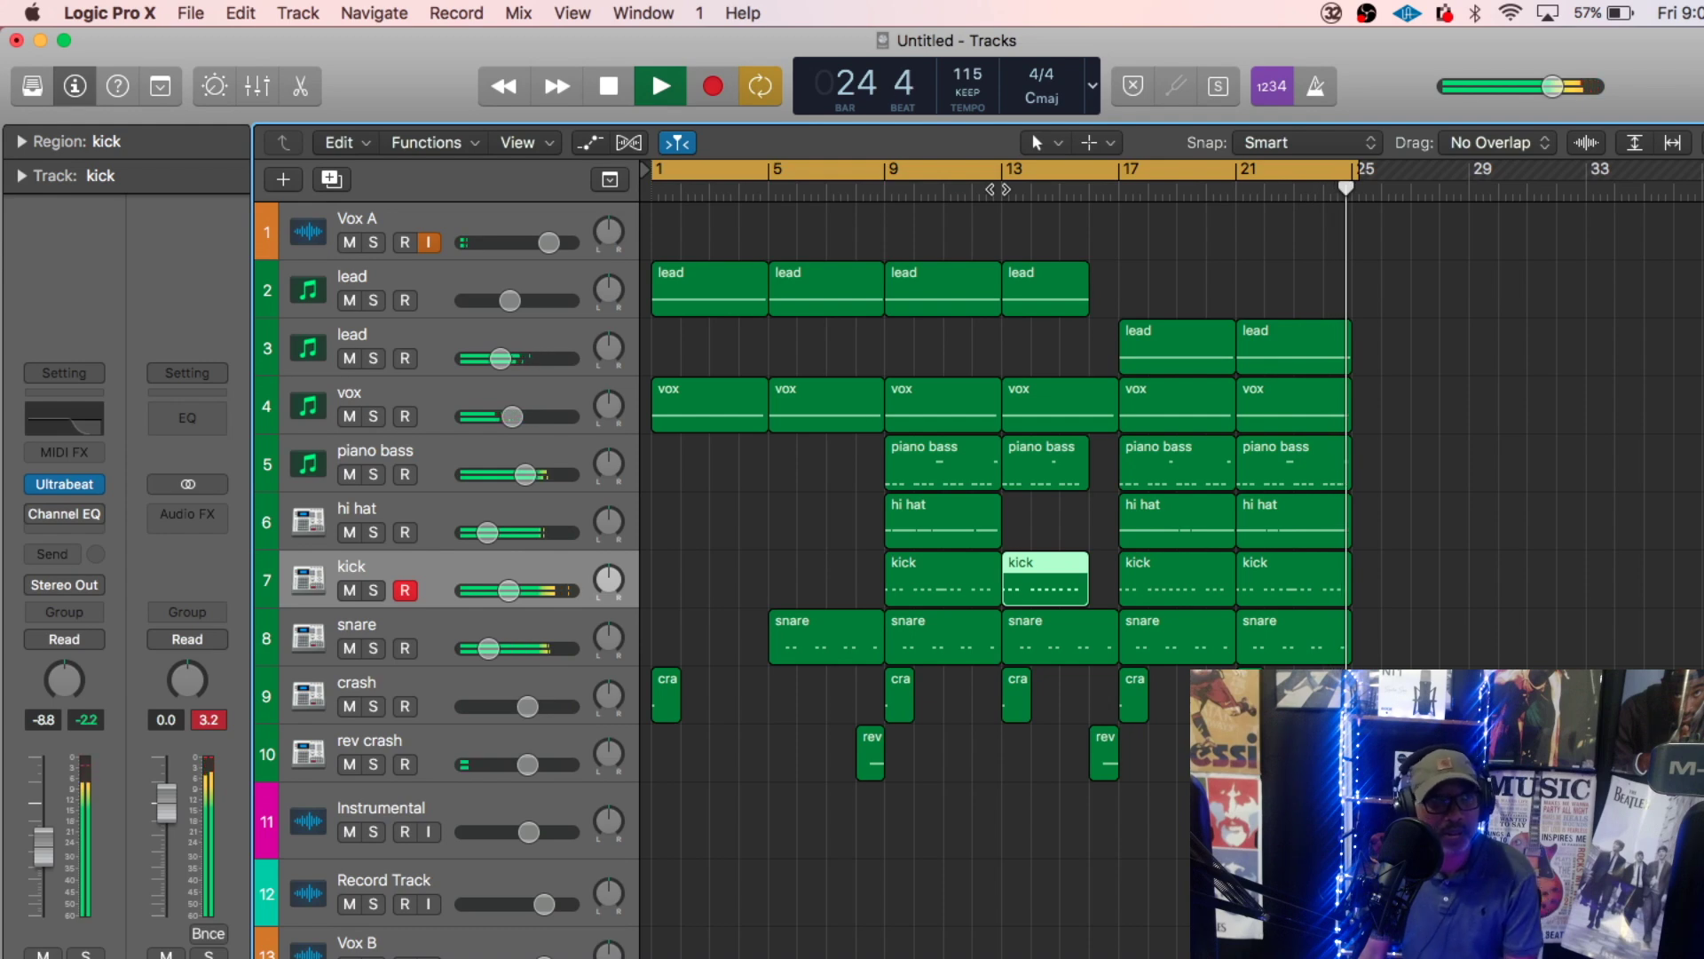
{"action": "key", "text": "space"}
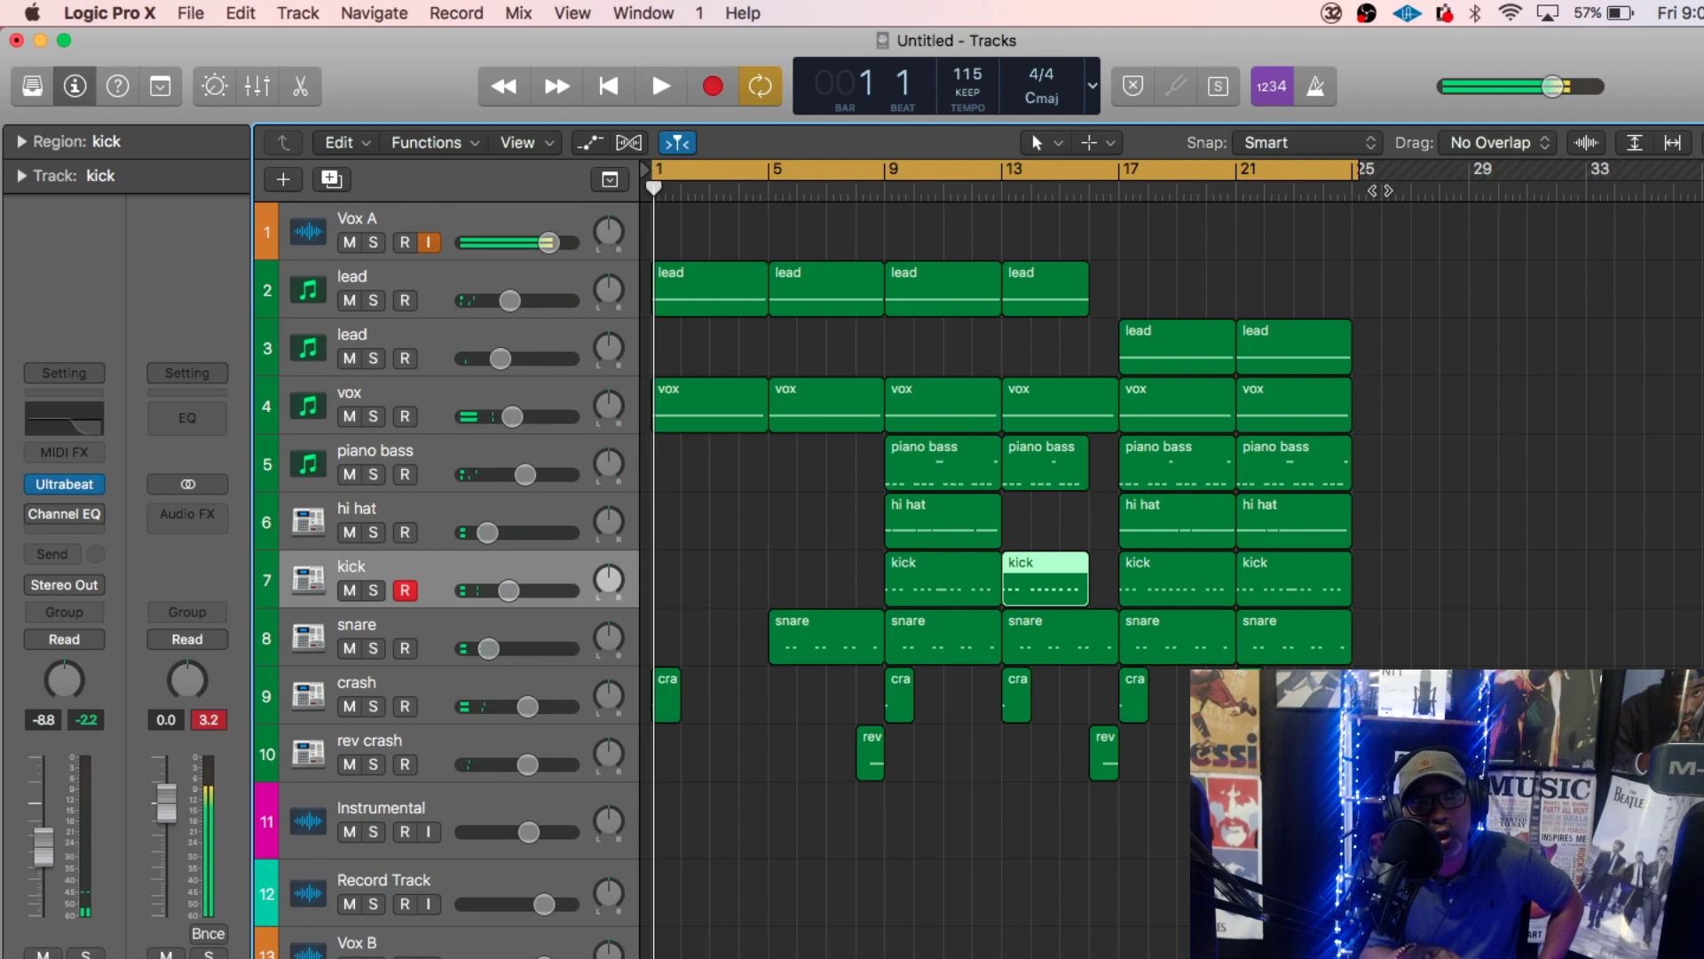
- Drag the cycle range's right edge out to bar 25, covering bars 1–25
{"action": "left_click_drag", "start_coordinate": [1358, 177], "coordinate": [1352, 197]}
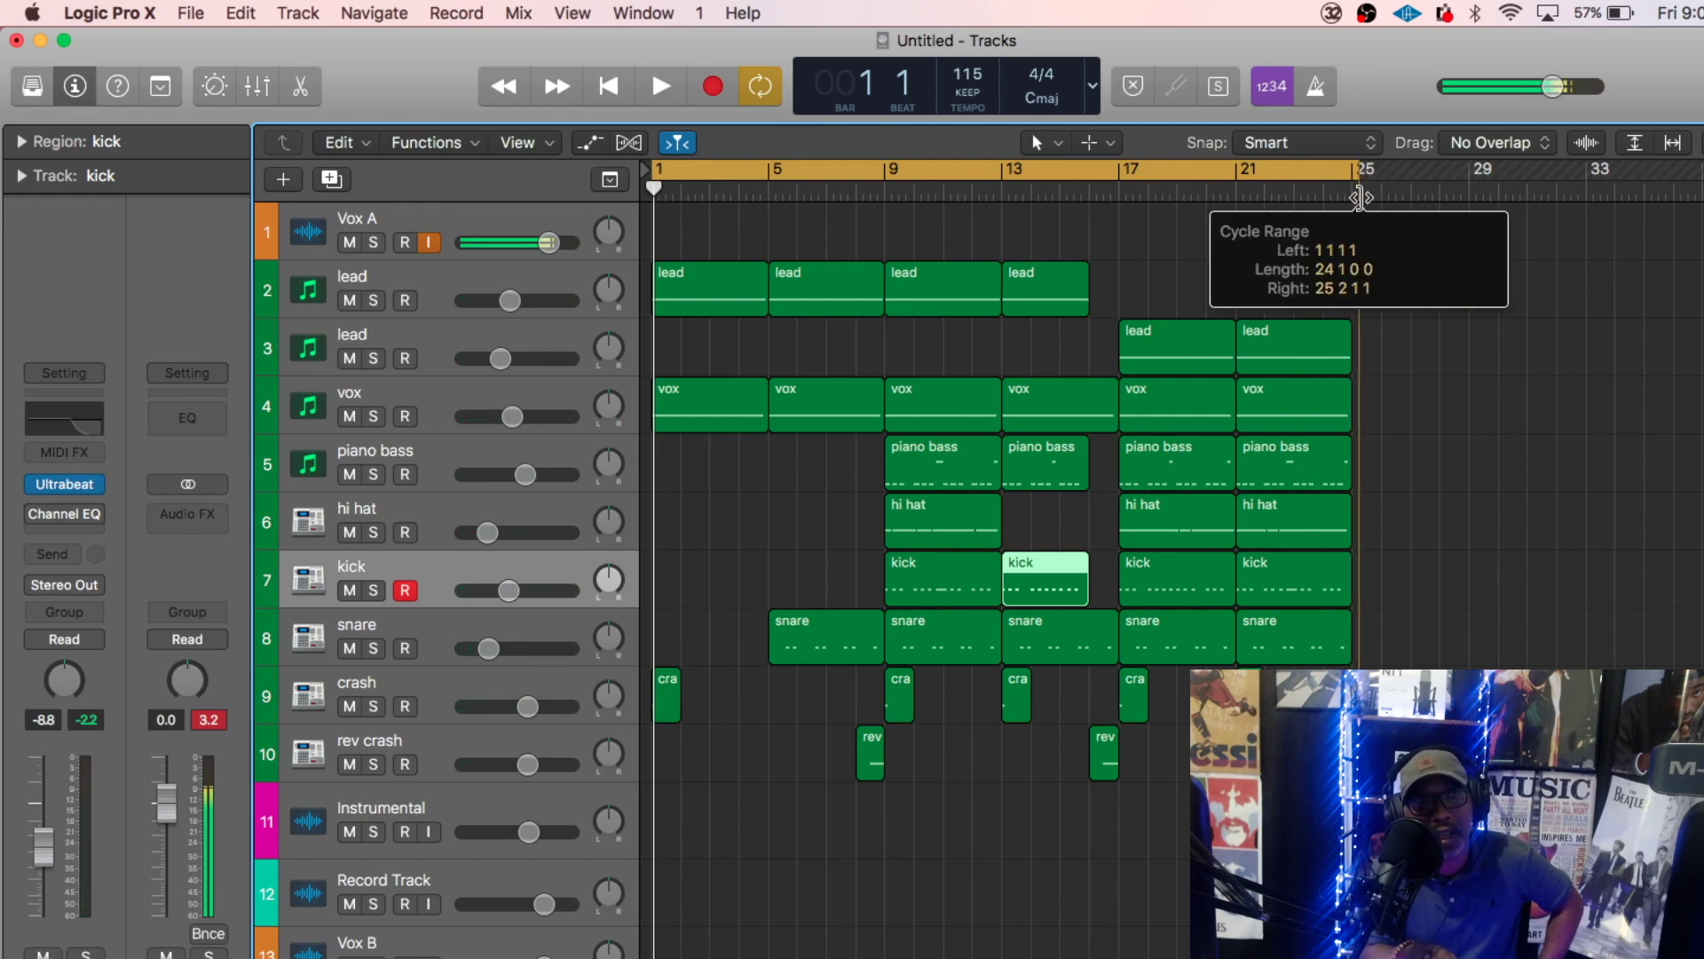